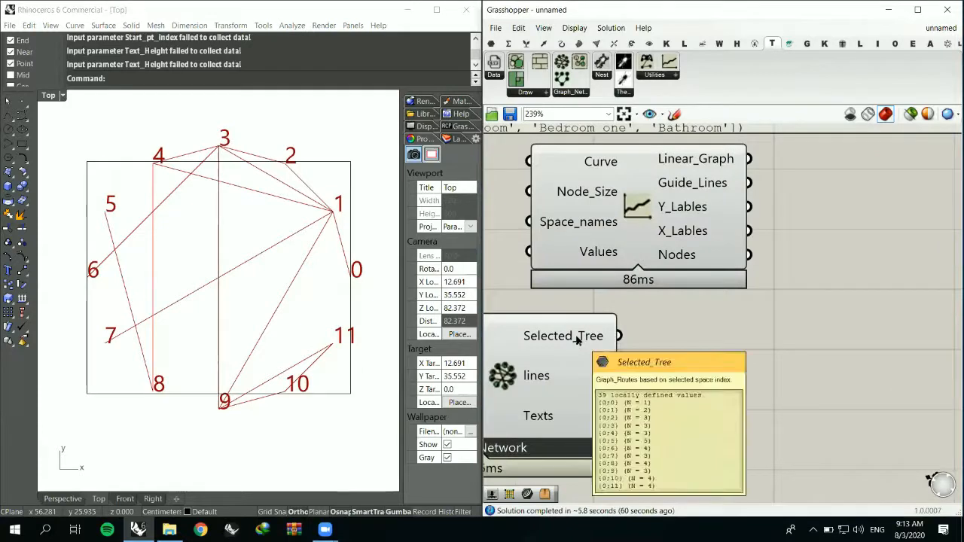
- Move the linear graph component up and to the right, clear of the Grph_Network component
scroll(577, 340, down, 4)
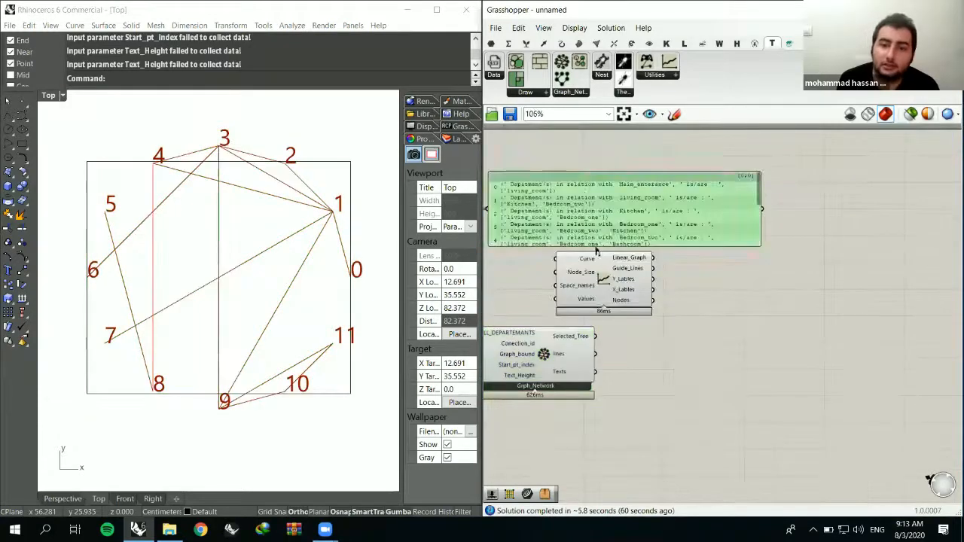
scroll(603, 310, up, 3)
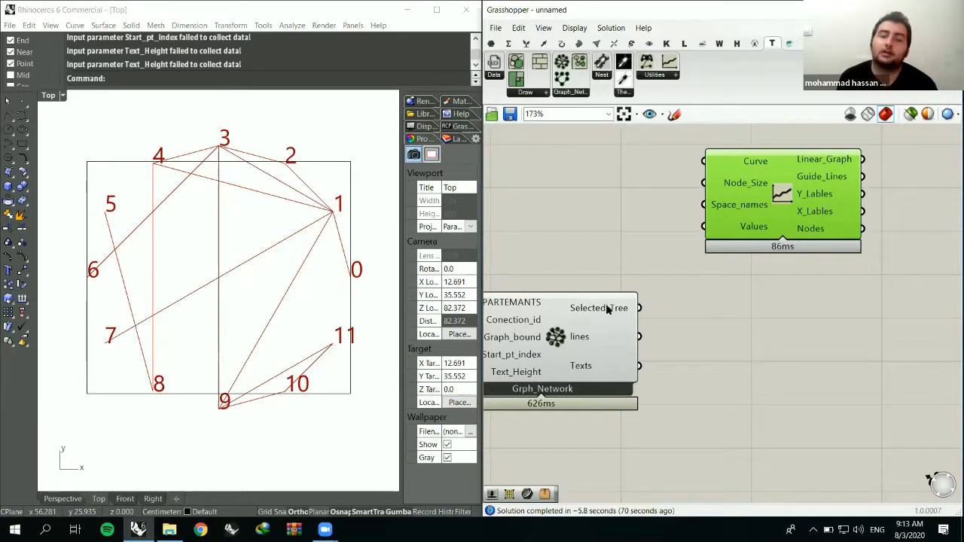
mouse_move(607, 310)
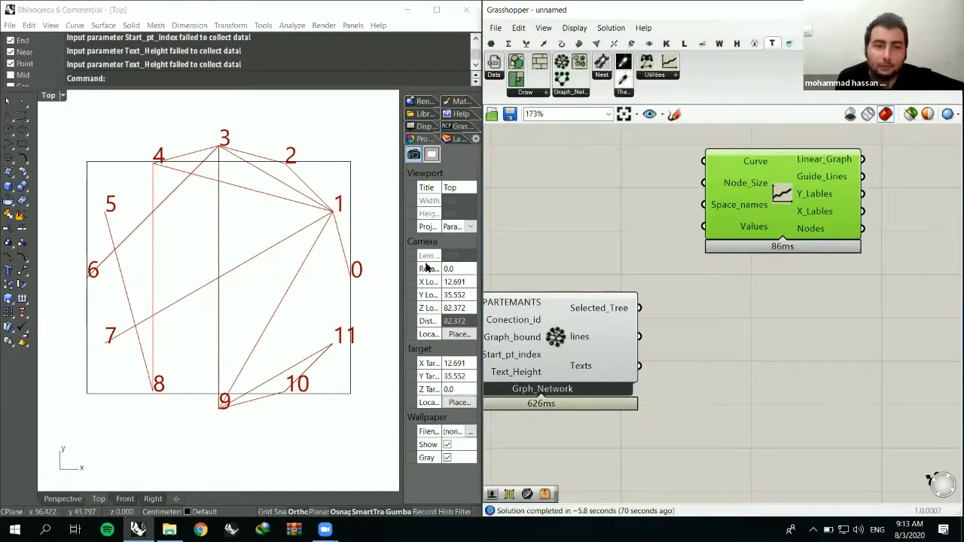
right_drag(690, 190, 781, 171)
scroll(781, 171, down, 2)
right_drag(269, 280, 208, 291)
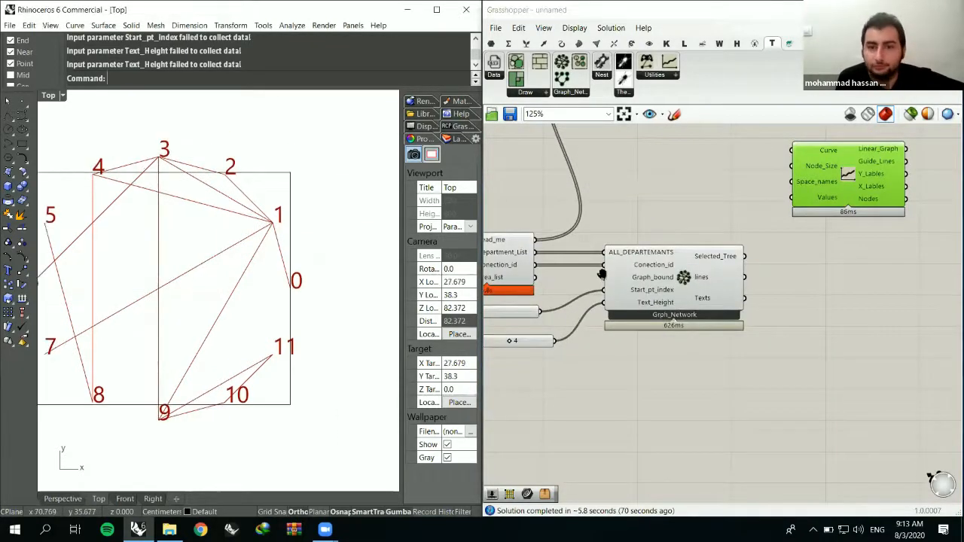
right_drag(597, 270, 501, 334)
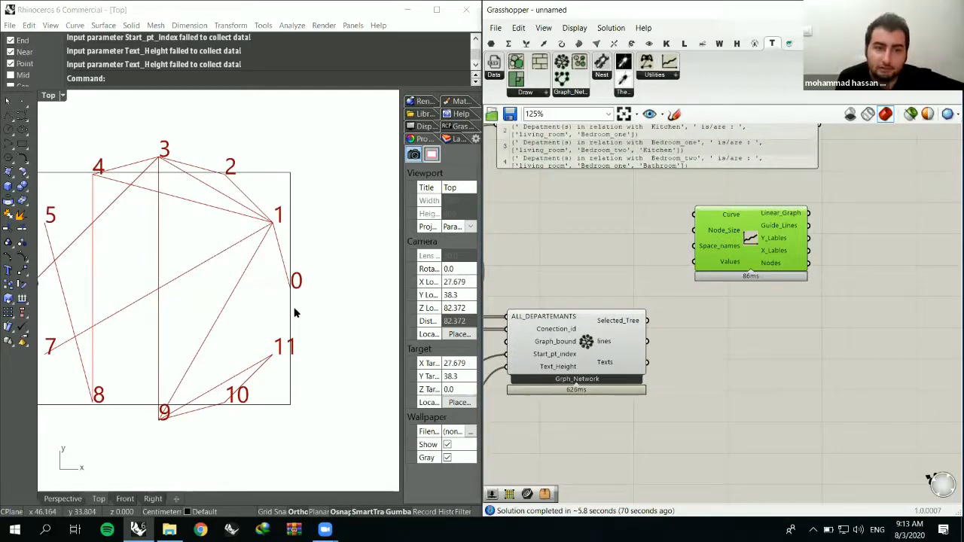
right_drag(298, 298, 339, 291)
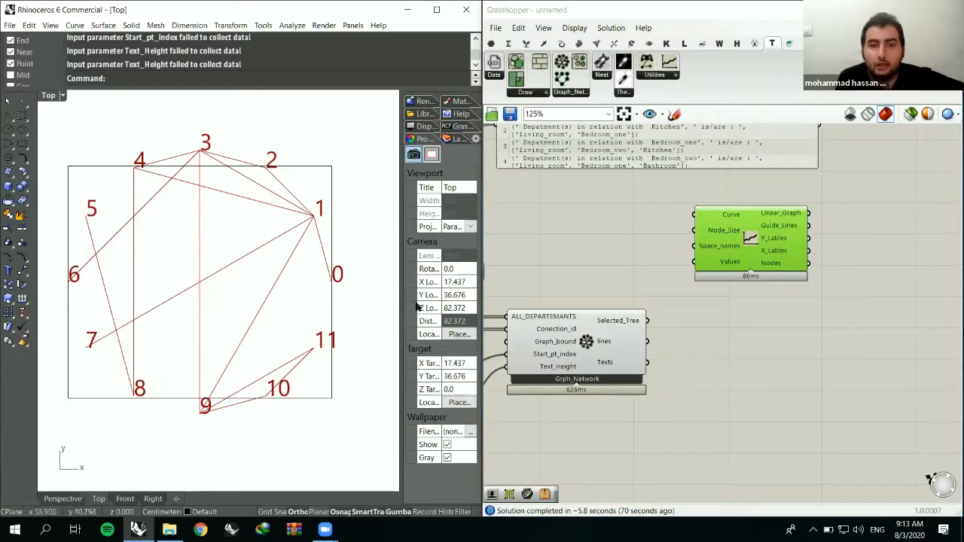
scroll(619, 323, up, 1)
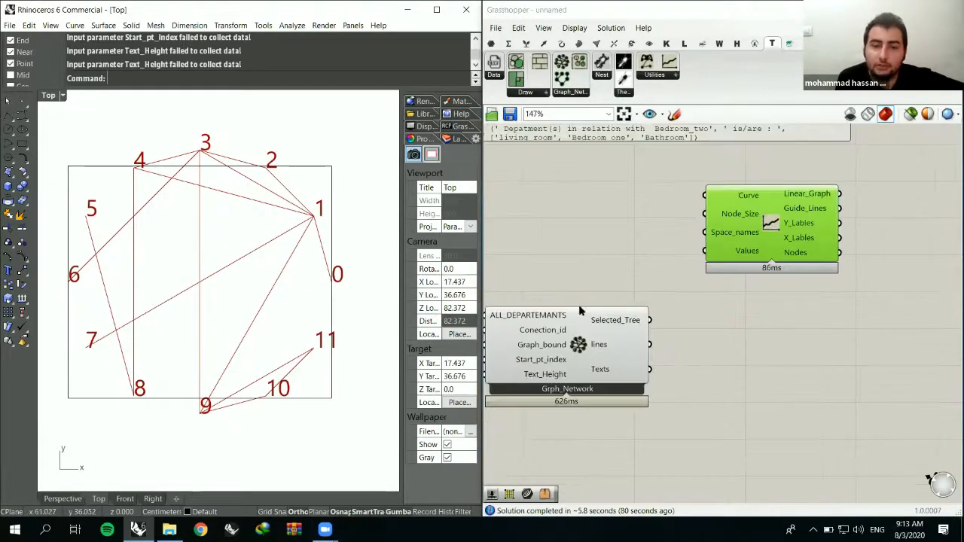
right_drag(334, 292, 317, 316)
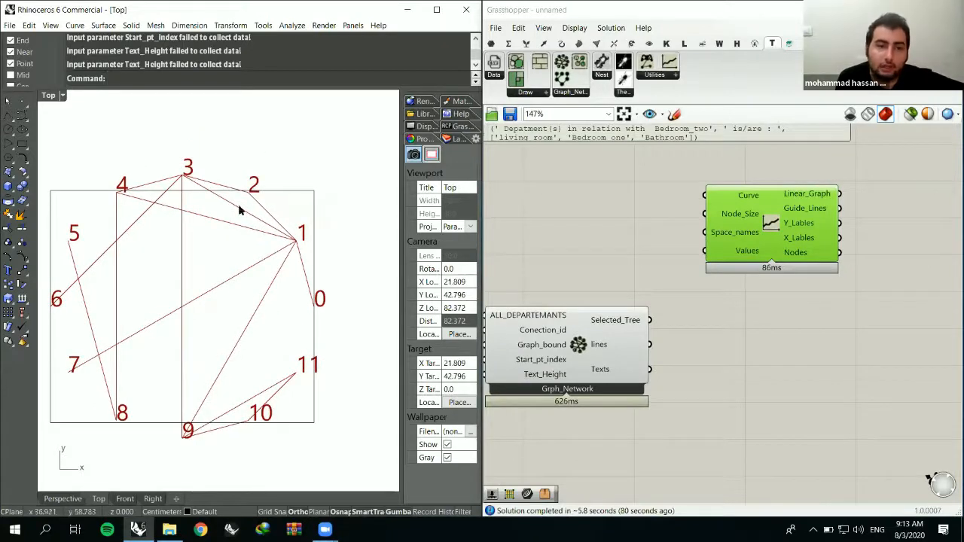
- Add a tall panel beside the Grph_Network component and feed it with the Selected_Tree output
click(491, 43)
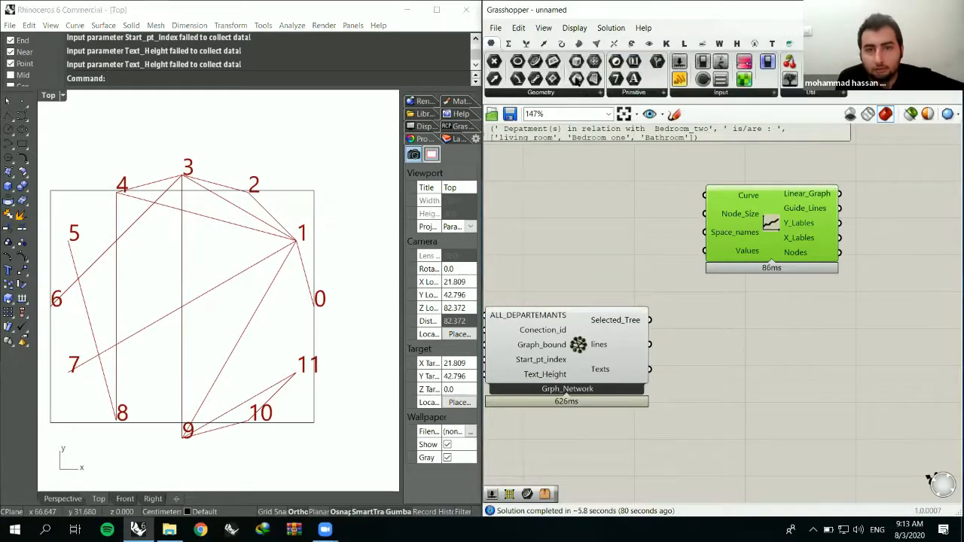
click(750, 320)
right_drag(749, 347, 660, 379)
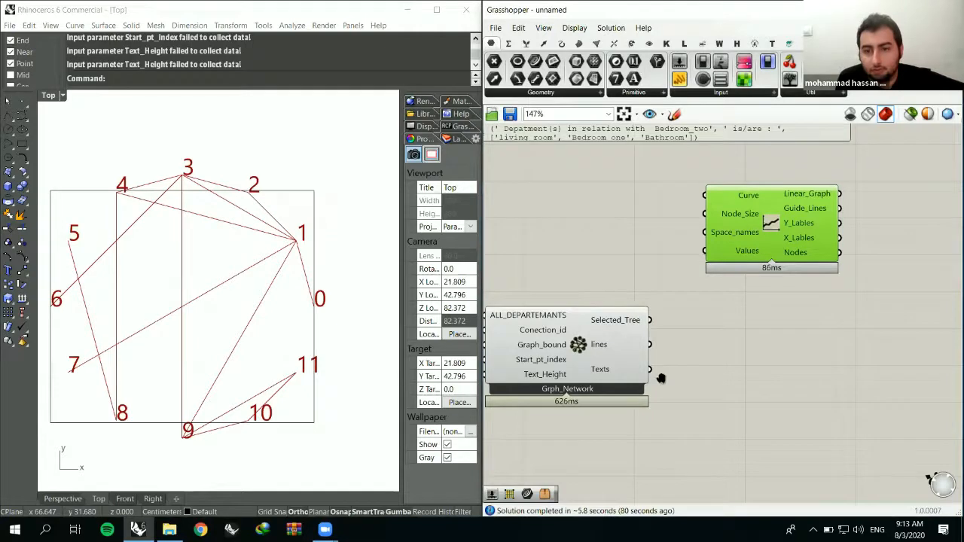
drag(561, 352, 600, 352)
drag(666, 386, 674, 541)
right_drag(673, 459, 669, 376)
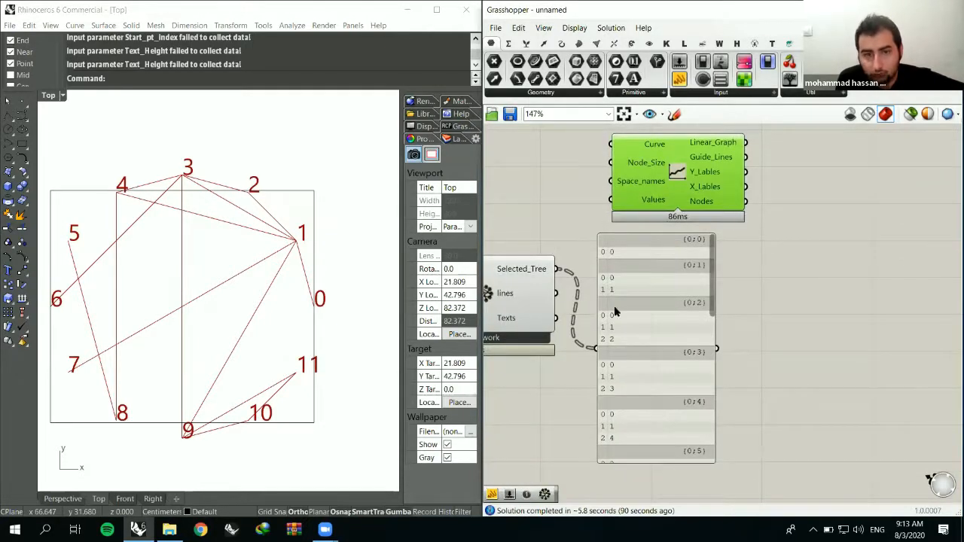
scroll(685, 339, up, 5)
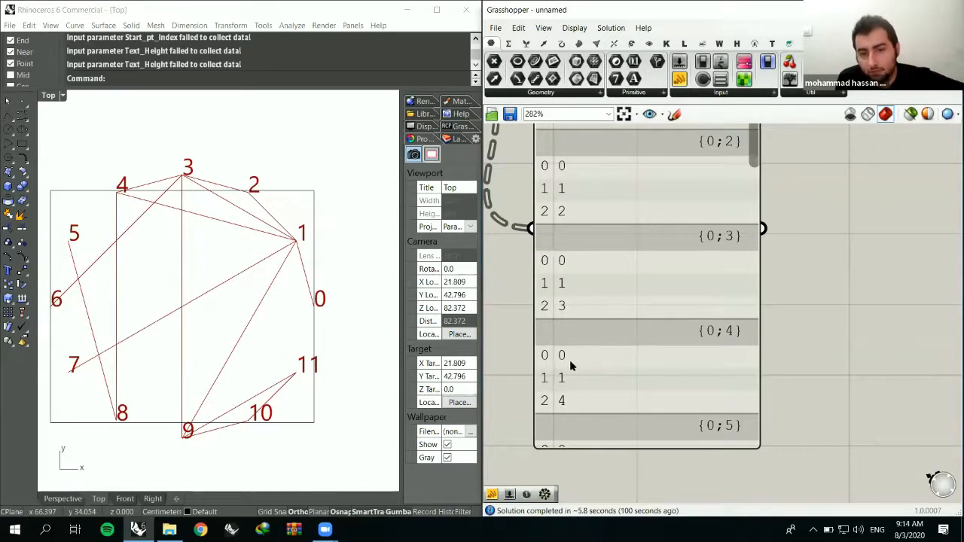
- Reposition the Selected_Tree panel further below the linear graph component, leaving a gap between them
scroll(538, 307, down, 2)
scroll(585, 297, down, 4)
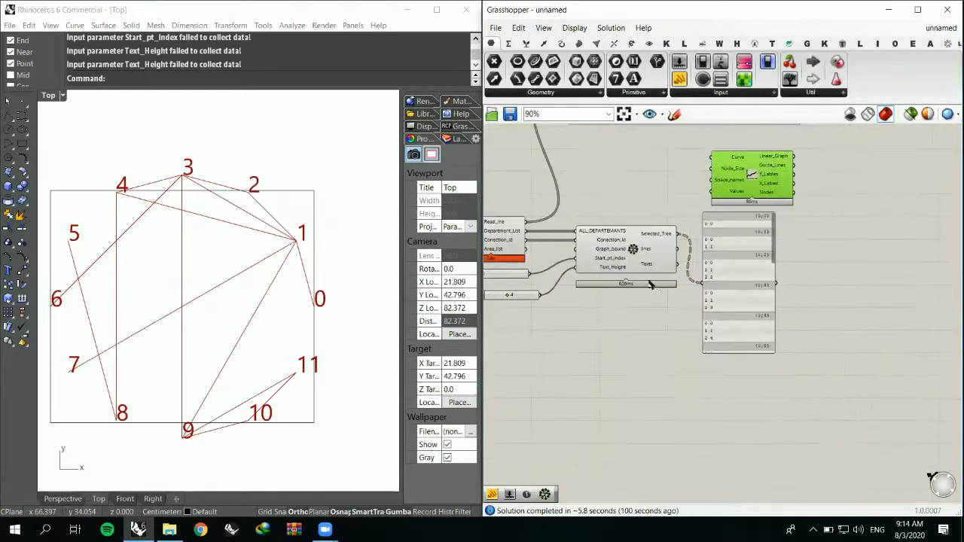
click(553, 283)
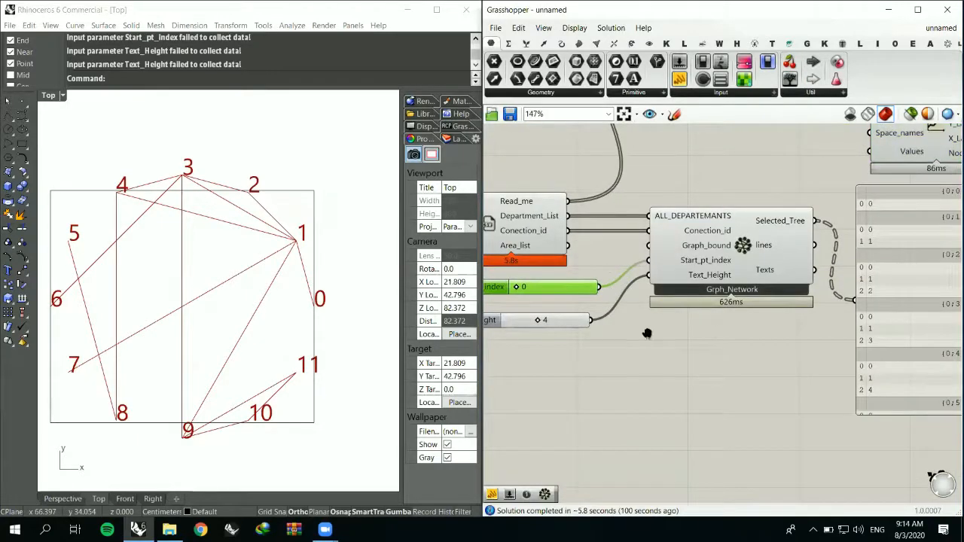
scroll(626, 338, up, 6)
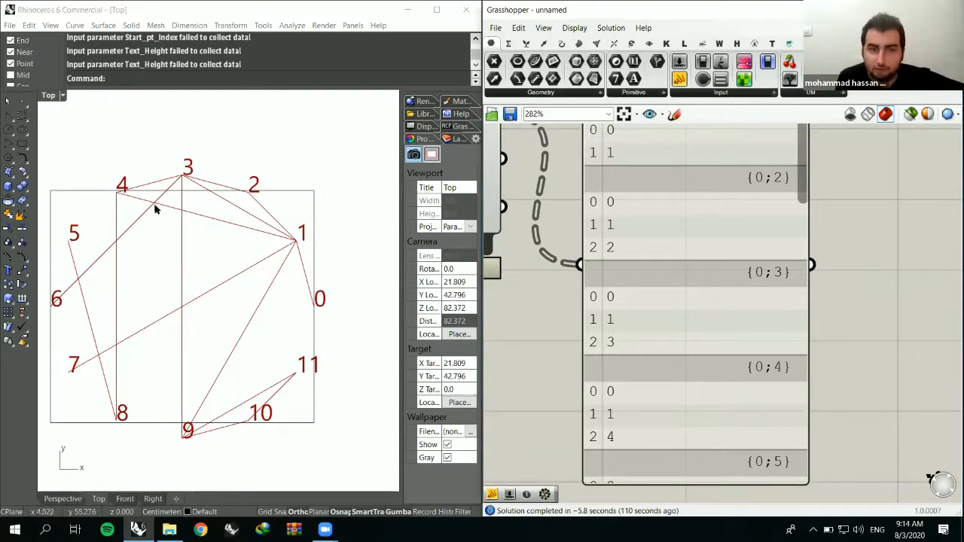
right_drag(699, 251, 720, 420)
scroll(720, 420, down, 3)
click(672, 358)
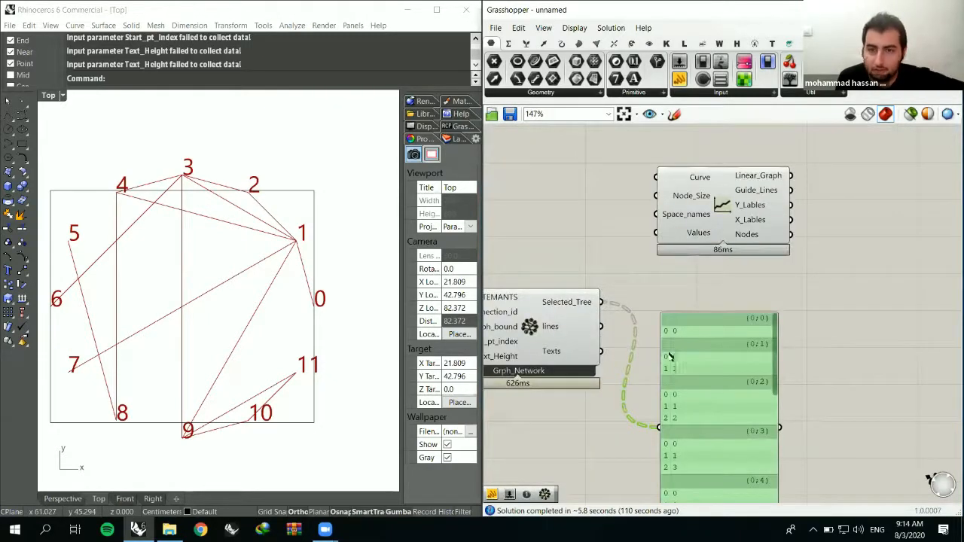
right_drag(247, 163, 264, 267)
scroll(263, 266, down, 3)
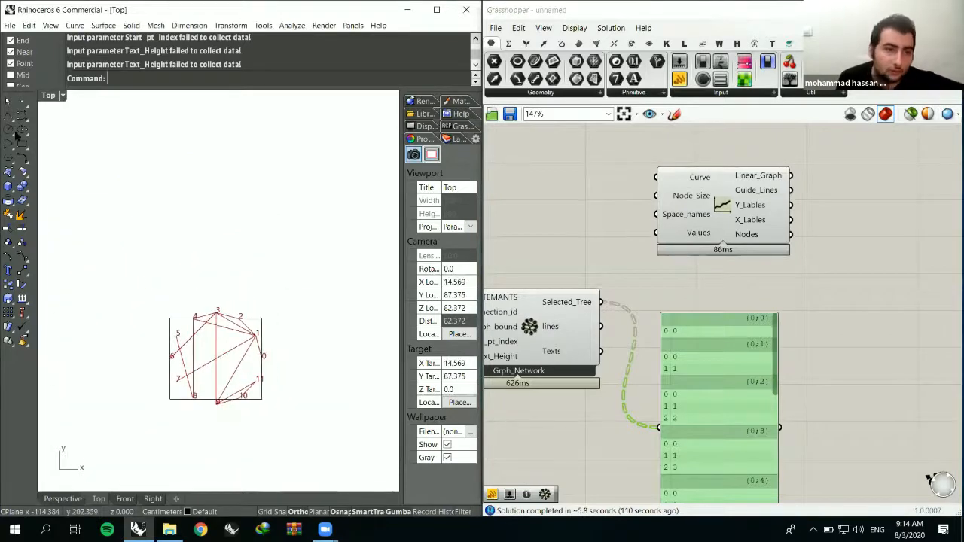
mouse_move(732, 232)
mouse_down()
mouse_move(720, 215)
mouse_move(729, 229)
mouse_up()
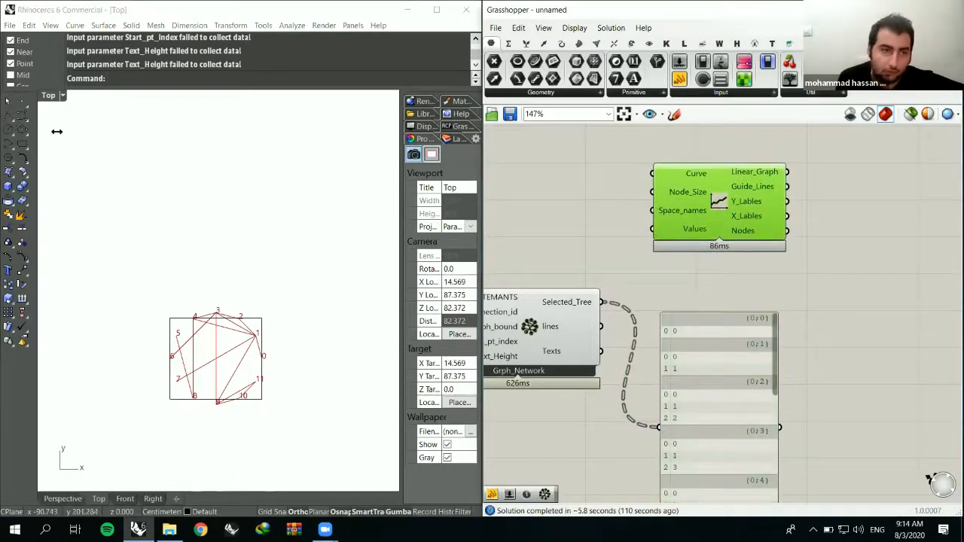
click(7, 117)
click(269, 292)
click(171, 294)
key(Return)
click(239, 291)
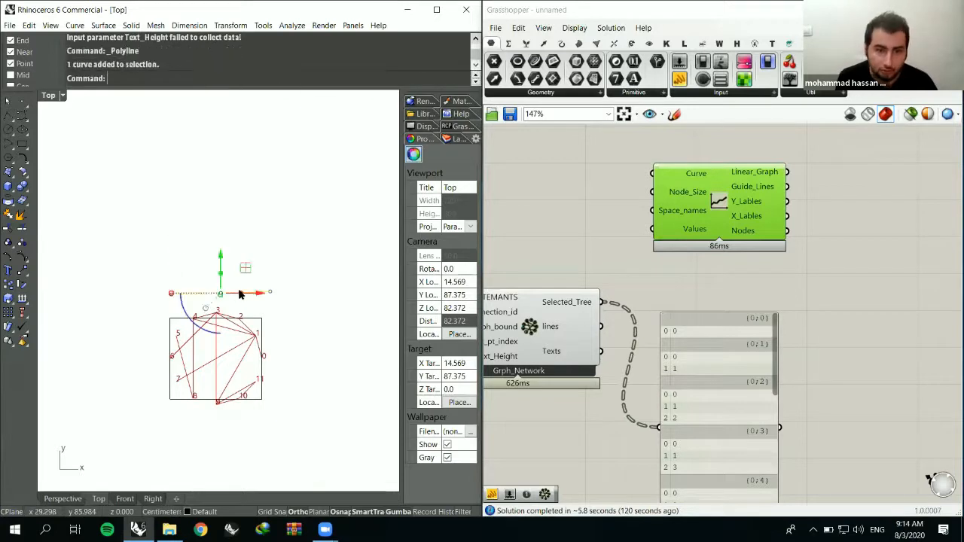
key(Delete)
- Draw an L-shaped open polyline above the network diagram, with a horizontal leg running right to left and a vertical leg going up
key(Return)
scroll(220, 310, up, 2)
click(289, 300)
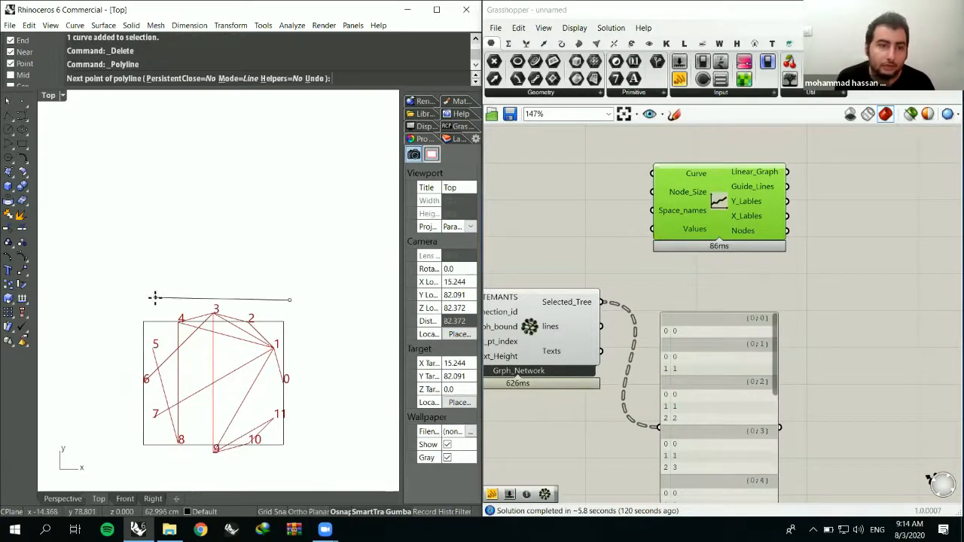
key(F8)
click(144, 299)
click(151, 233)
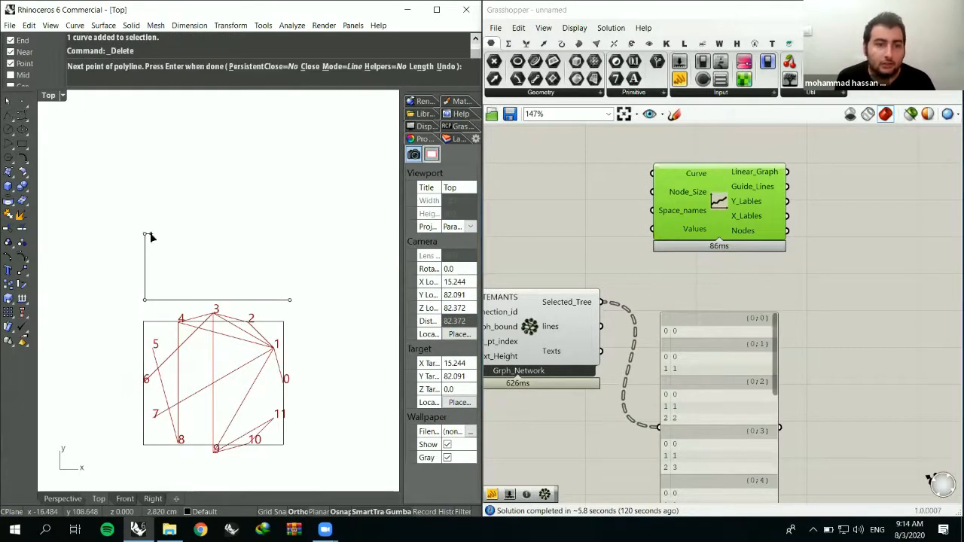
right_click(152, 235)
right_drag(160, 245, 162, 221)
drag(146, 227, 119, 227)
key(ctrl+z)
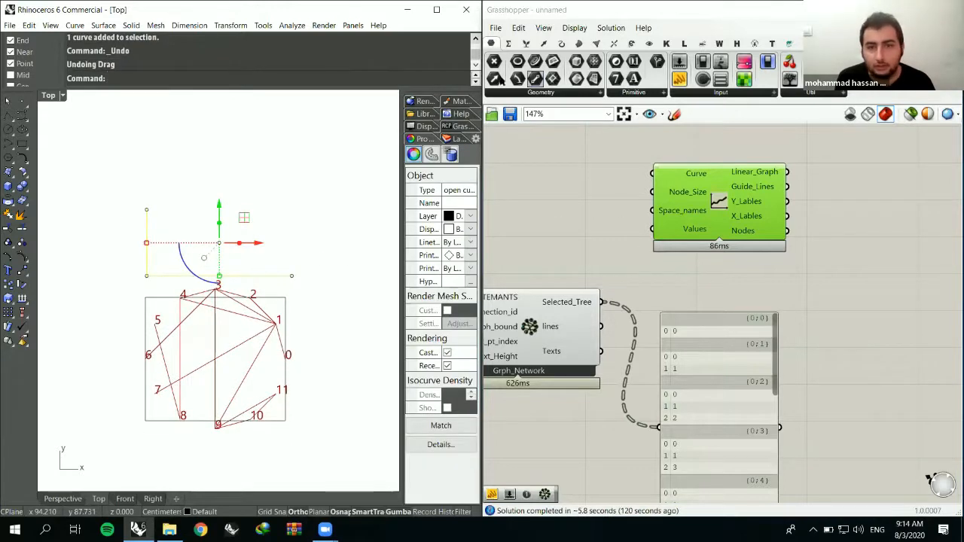
- Add a Curve parameter that references the L-shaped polyline and connect it to the linear graph's Curve input
drag(535, 61, 669, 161)
right_click(563, 217)
click(640, 382)
scroll(623, 242, up, 1)
drag(564, 223, 593, 172)
- Create a Node_Size slider set to 2 and connect it to the linear graph's Node_Size input
click(585, 176)
double_click(586, 177)
text(2)
key(Return)
drag(668, 183, 574, 180)
click(602, 224)
right_drag(602, 224, 624, 216)
- Connect the Department_List output to the linear graph's Space_names input
scroll(634, 244, down, 3)
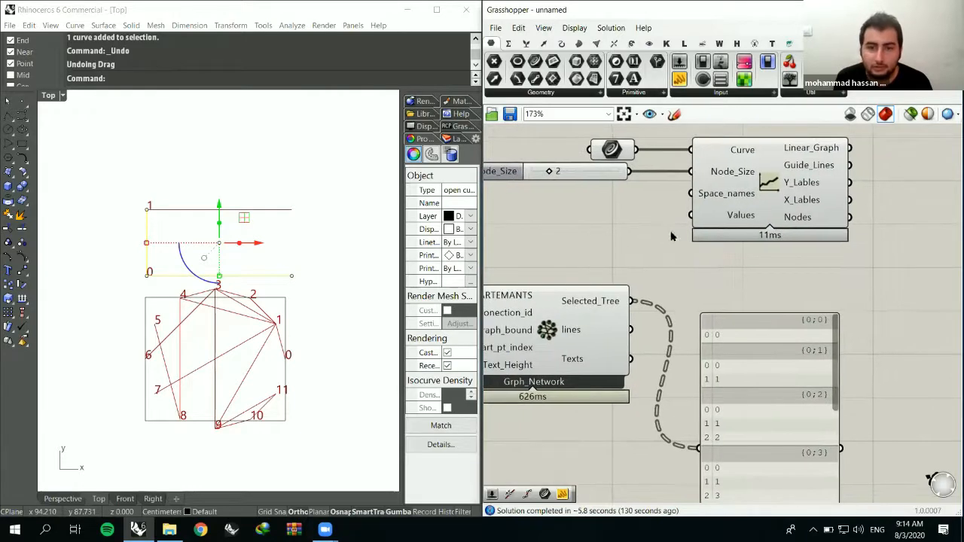
drag(565, 313, 749, 240)
right_drag(696, 283, 674, 281)
scroll(674, 280, up, 2)
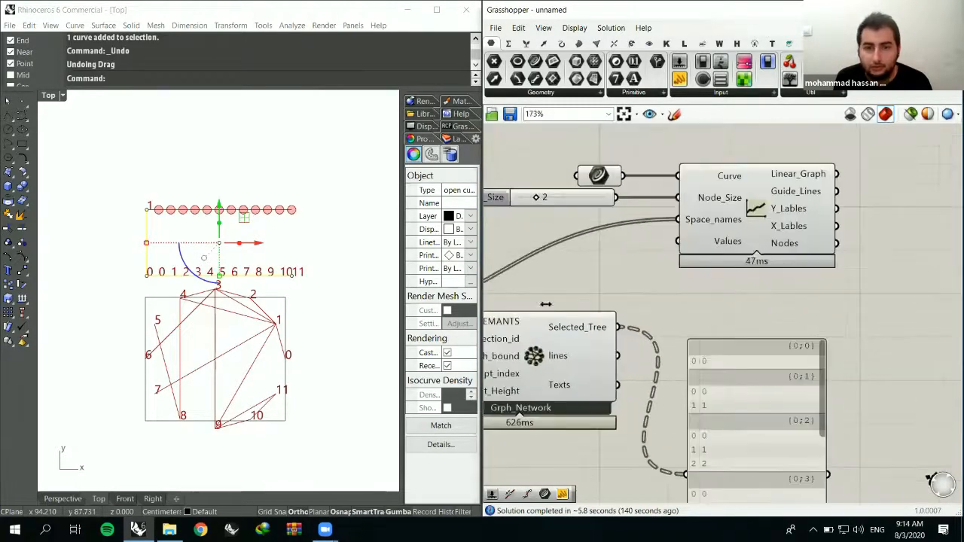
scroll(701, 321, up, 2)
- Connect the Selected_Tree output of Grph_Network to the linear graph's Values input
click(701, 246)
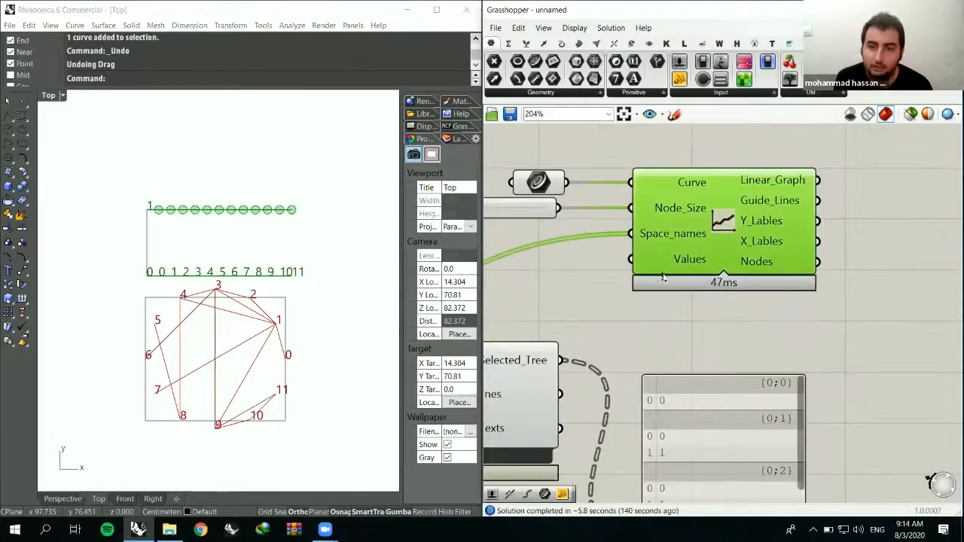
scroll(697, 258, down, 2)
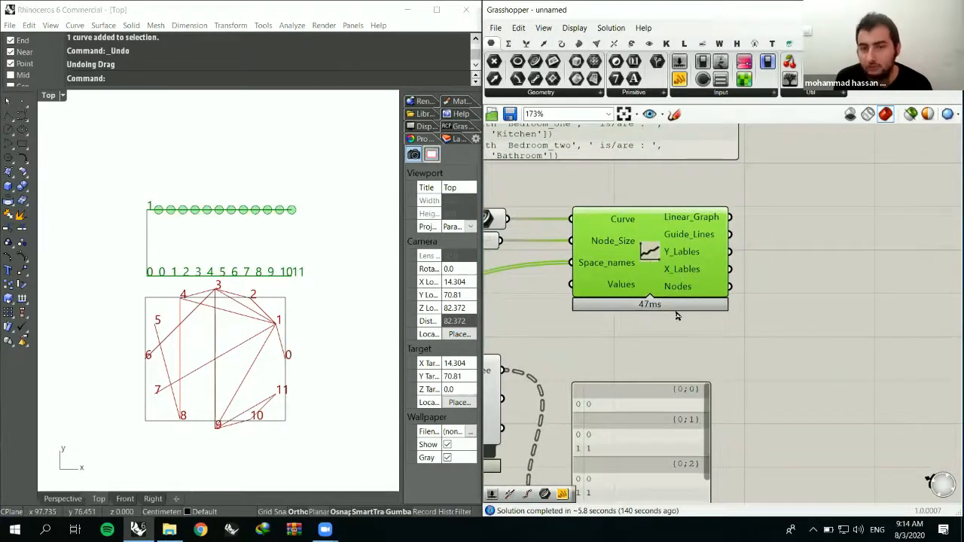
click(666, 294)
mouse_move(661, 275)
mouse_down()
mouse_move(679, 256)
mouse_move(659, 277)
mouse_up()
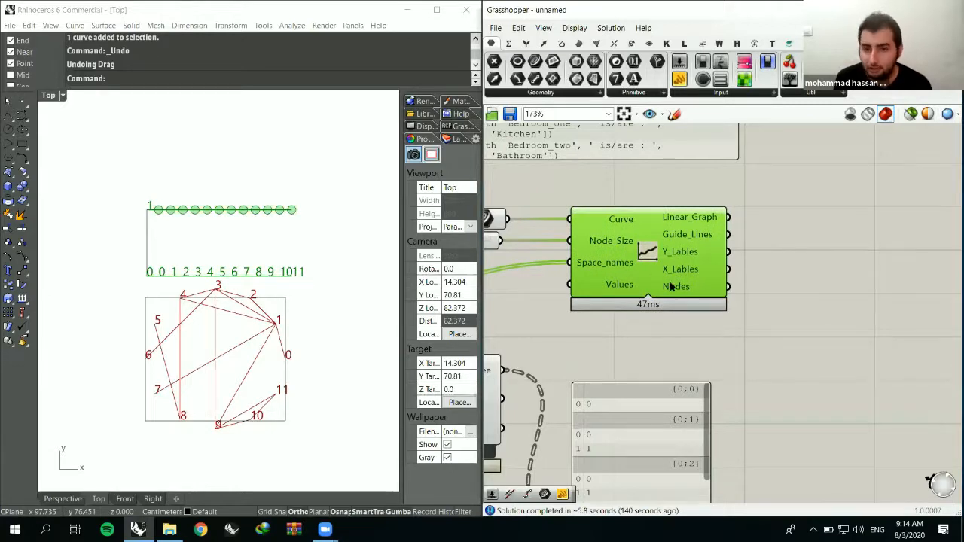
click(571, 345)
right_drag(505, 384, 563, 350)
scroll(654, 324, down, 2)
click(560, 349)
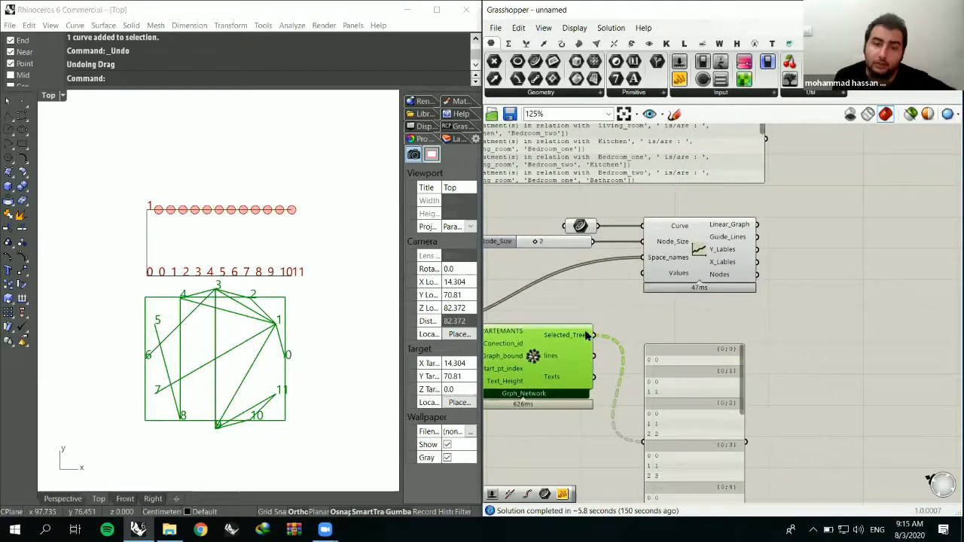
scroll(595, 336, up, 3)
drag(573, 358, 652, 258)
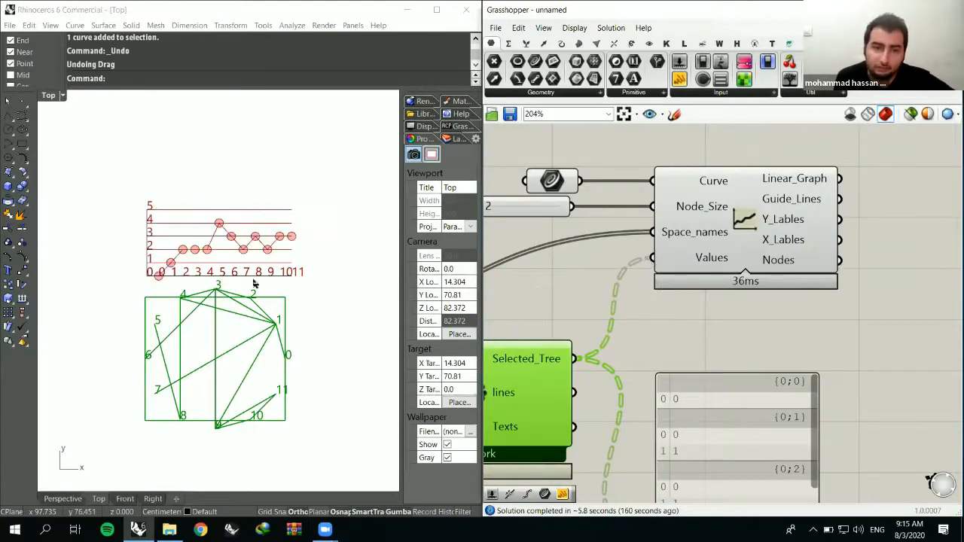
- Examine the linear graph's nodes and axis labels against the network diagram in the Top viewport
scroll(218, 226, up, 3)
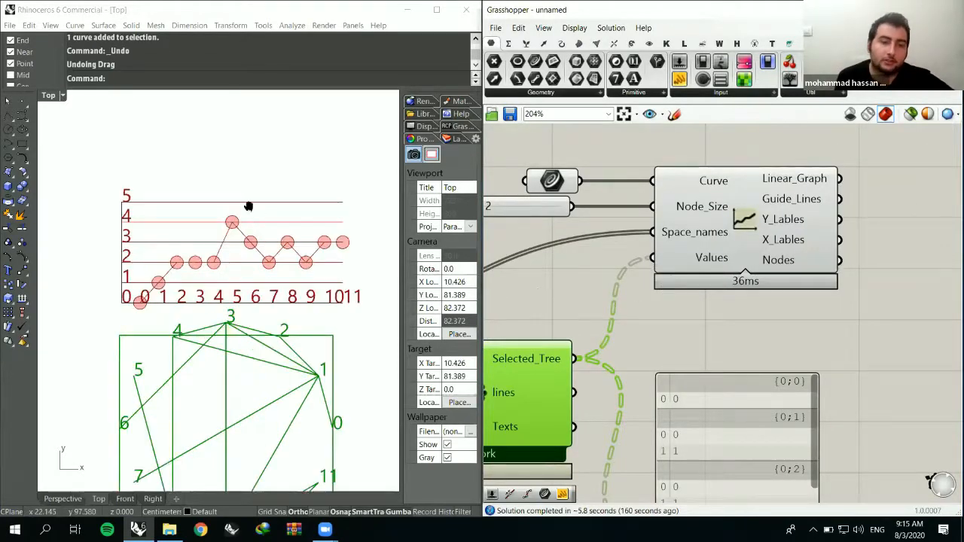
click(528, 315)
scroll(577, 344, down, 3)
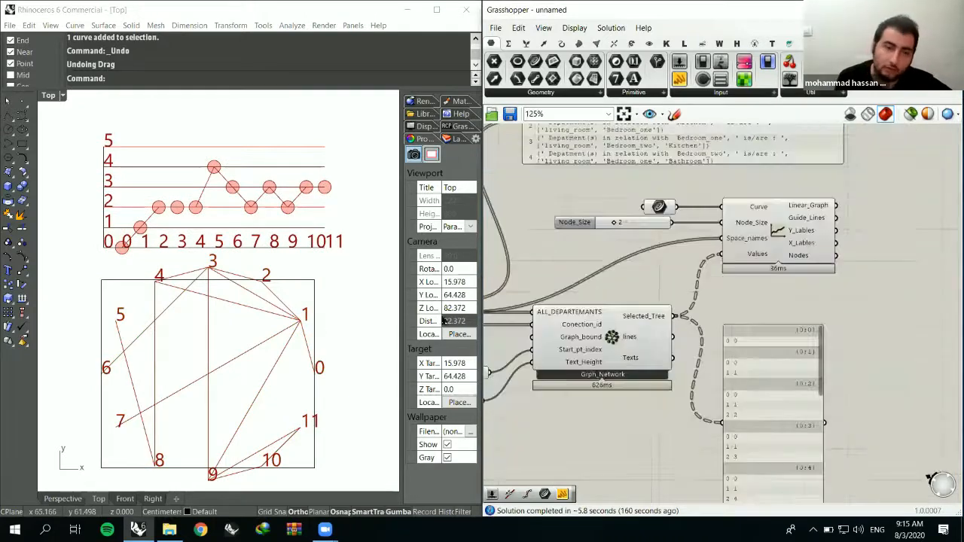
scroll(126, 252, up, 2)
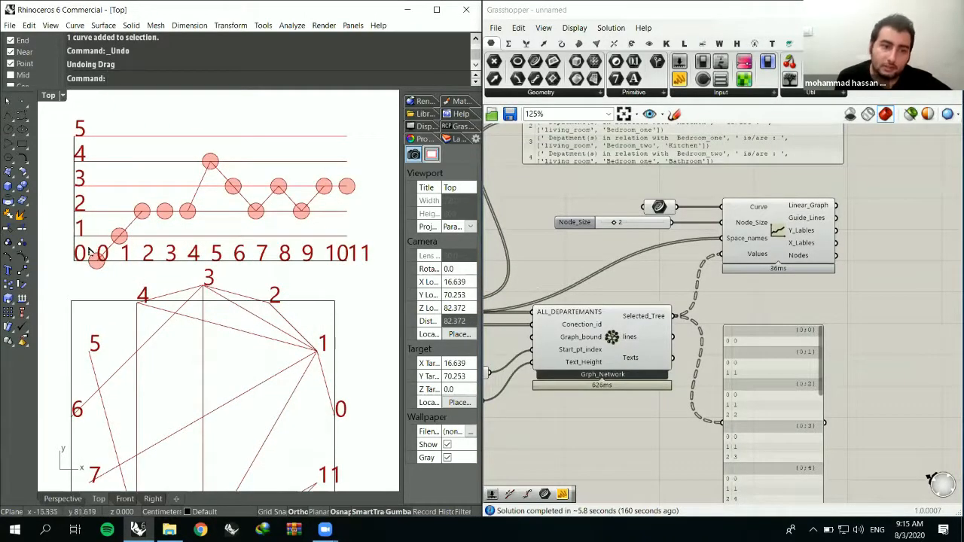
right_drag(121, 265, 109, 271)
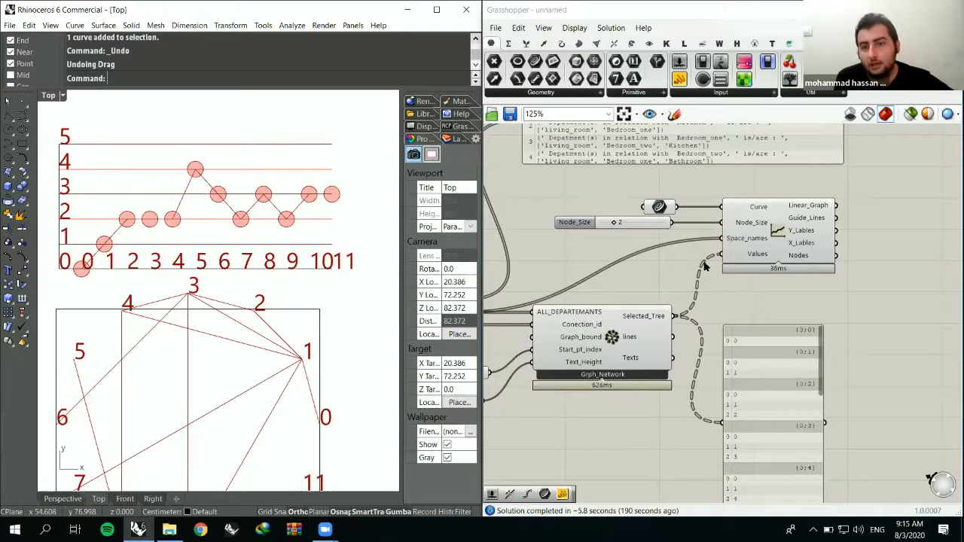
right_drag(706, 265, 564, 260)
click(568, 264)
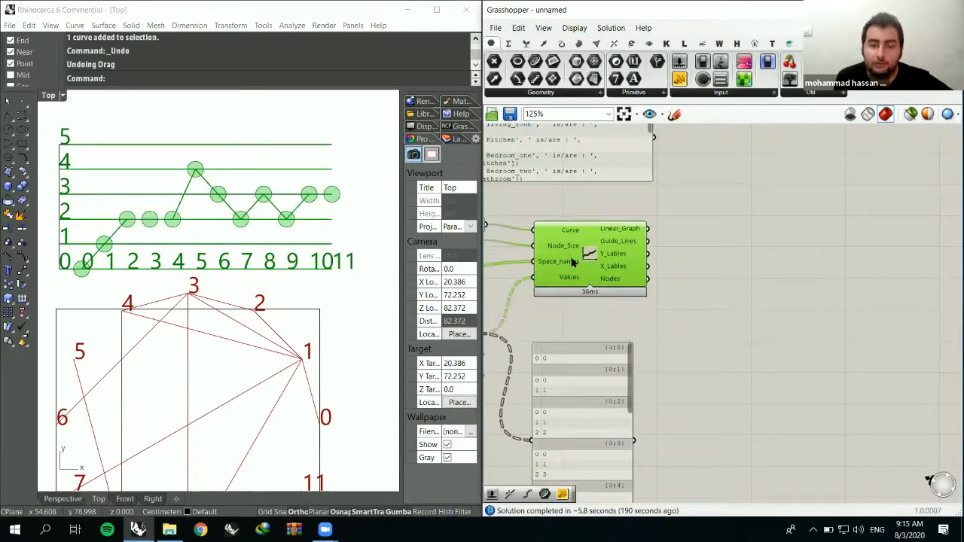
drag(571, 258, 573, 251)
click(680, 278)
right_drag(68, 279, 63, 301)
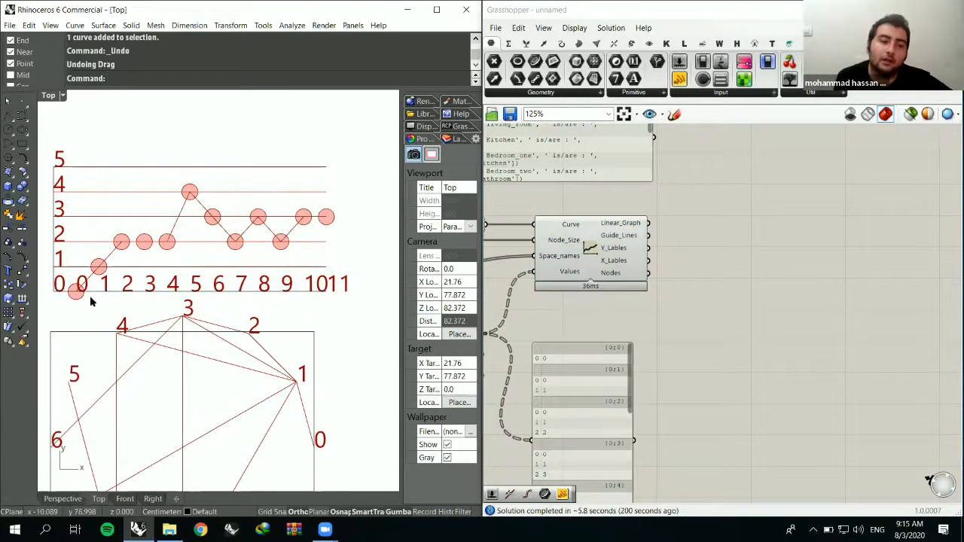
- Examine the linear graph component's Y_Lables output and compare the chart with the whole network diagram in the Top viewport
click(671, 249)
right_drag(671, 249, 671, 305)
mouse_move(677, 286)
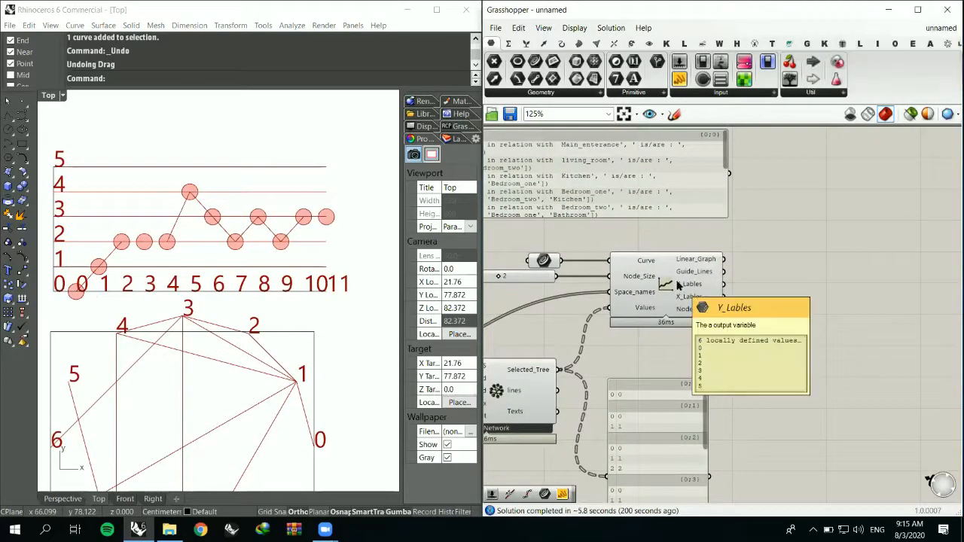
scroll(677, 284, down, 4)
scroll(335, 281, down, 4)
right_drag(341, 347, 291, 281)
click(629, 274)
scroll(633, 280, down, 3)
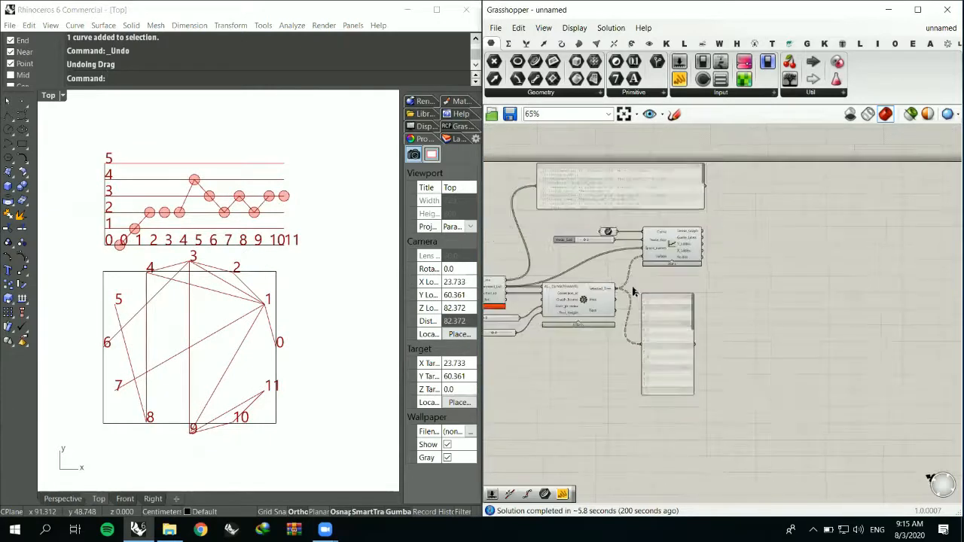
- Review the complete definition, including the department relations panel, the Grph_Network routes panel and the linear graph component
scroll(658, 293, up, 2)
click(646, 333)
click(799, 299)
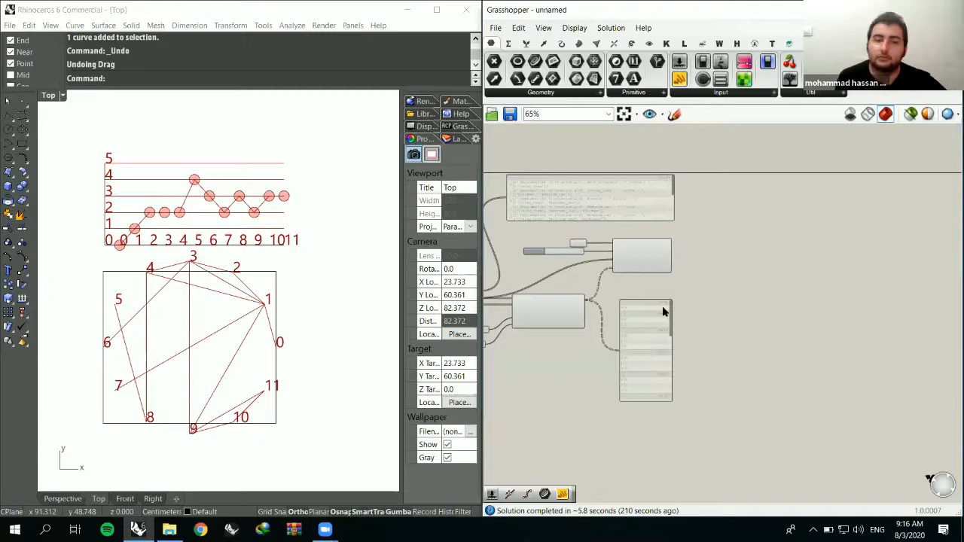
scroll(693, 257, down, 2)
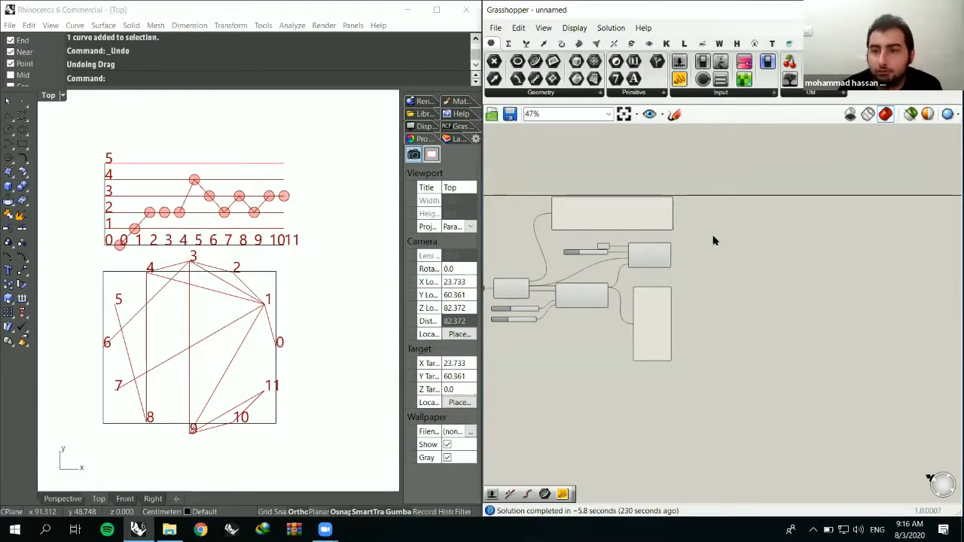
scroll(714, 240, up, 4)
click(636, 235)
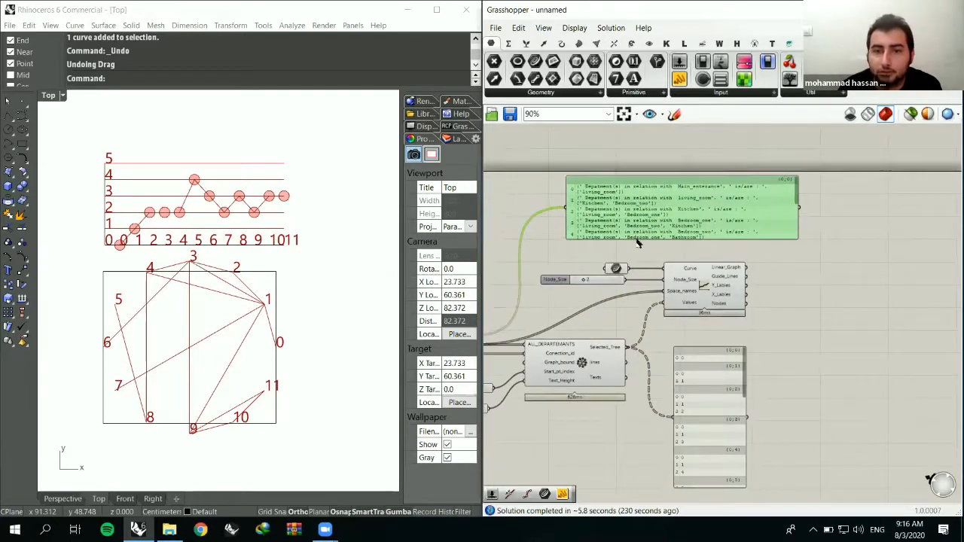
scroll(647, 243, down, 5)
drag(737, 402, 559, 179)
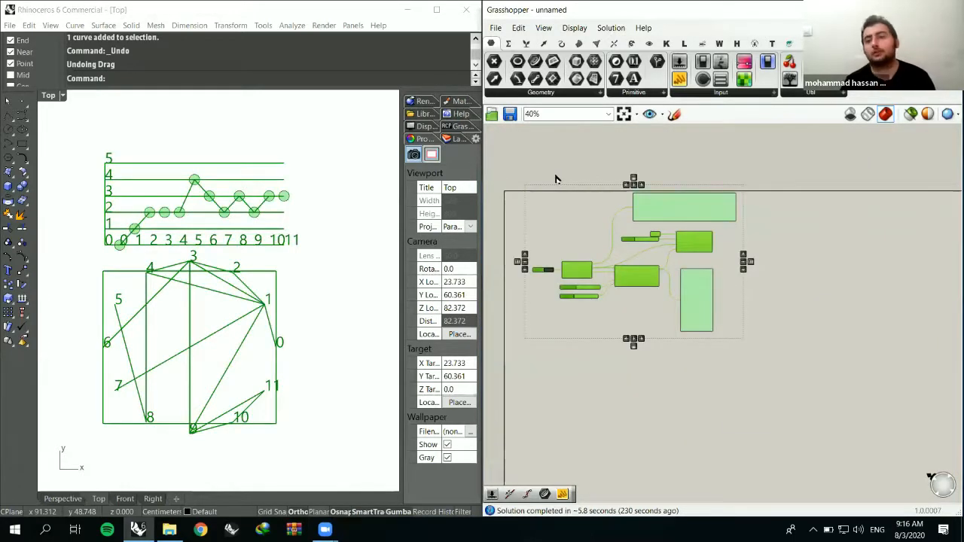
click(557, 179)
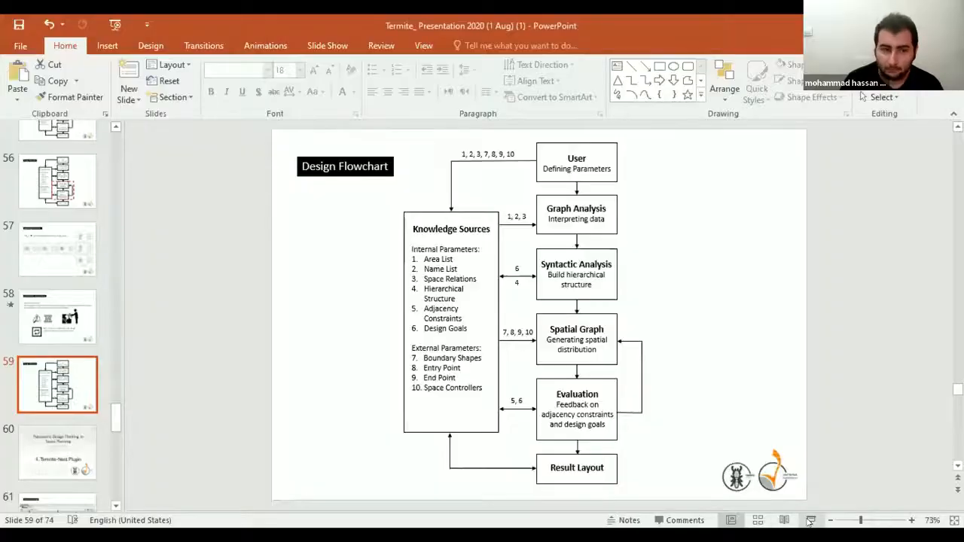
click(810, 520)
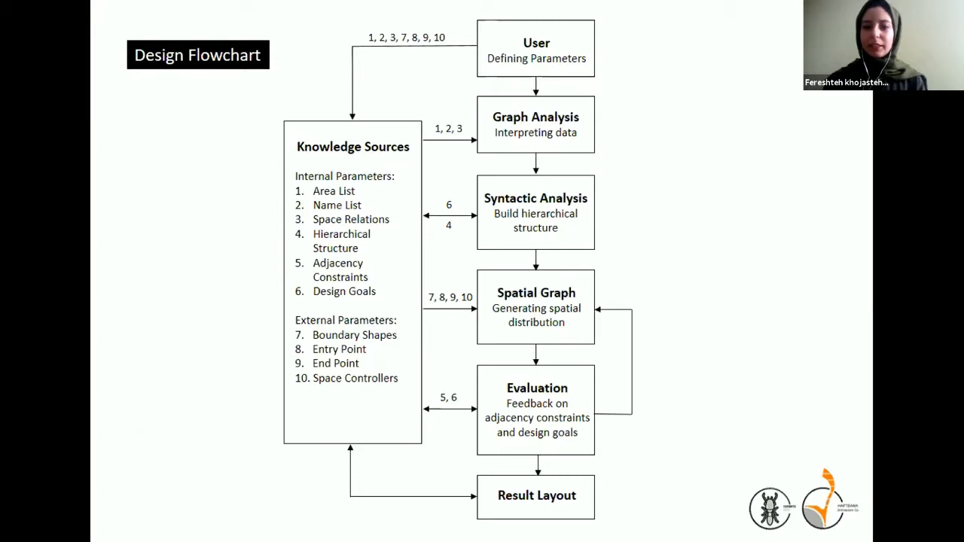
key(Right)
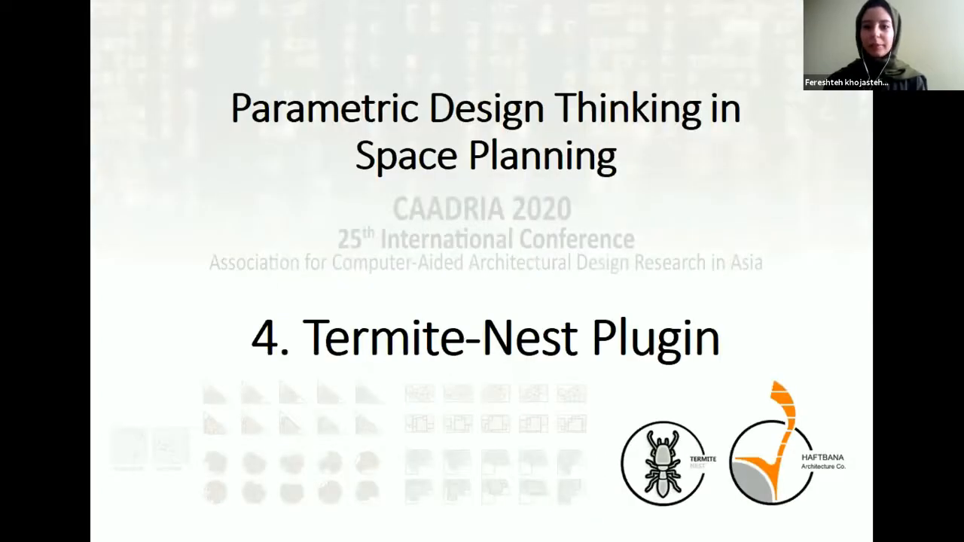
key(Right)
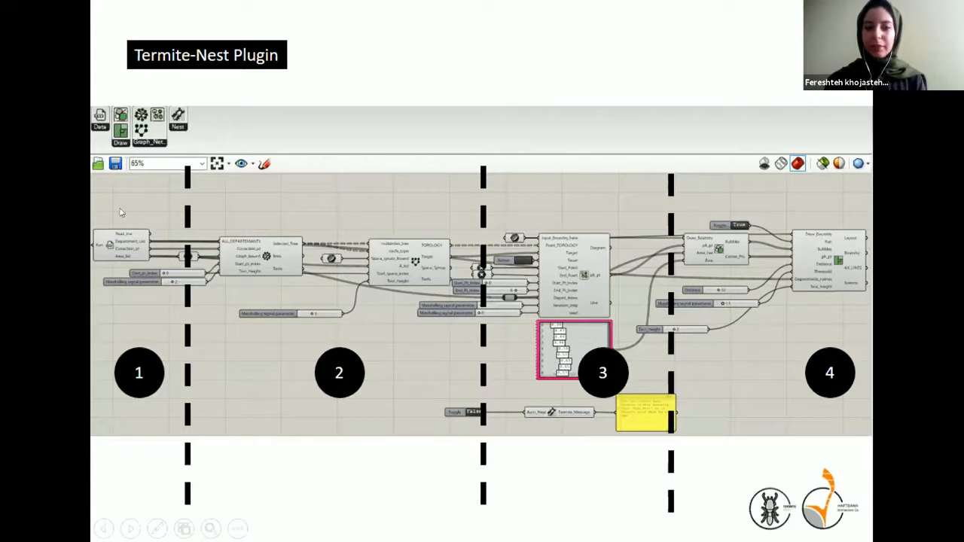
click(150, 255)
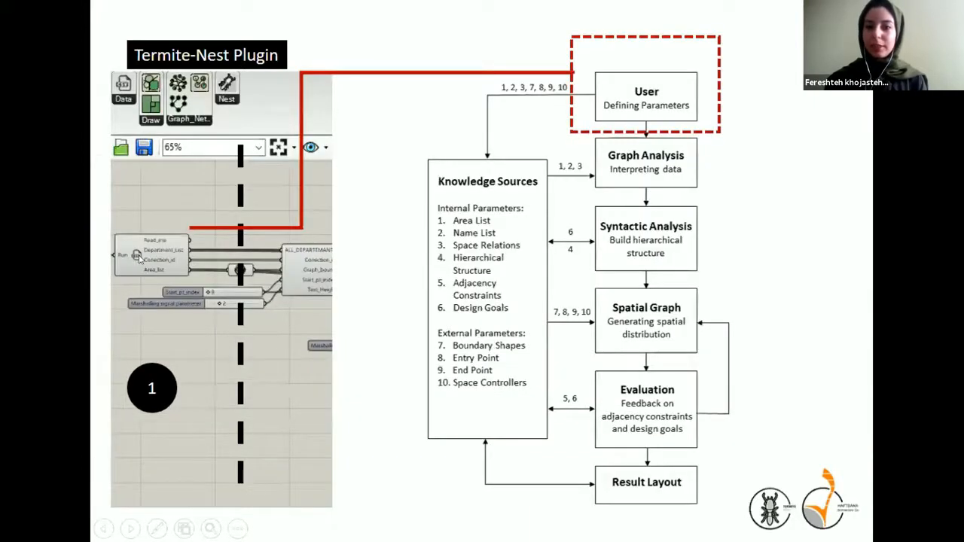
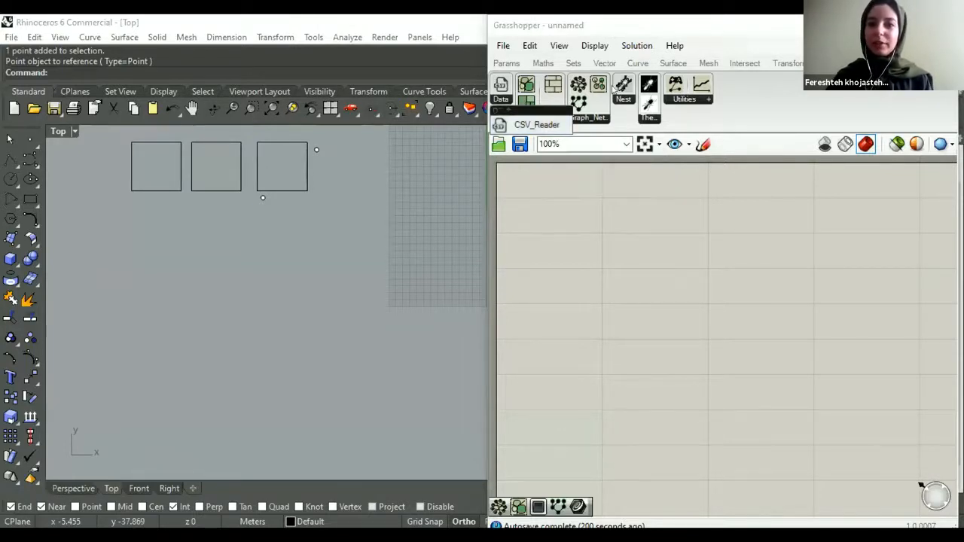
- Look through the Termite_Nest components in the Graph_Network, Draw and Utilities groups
click(594, 118)
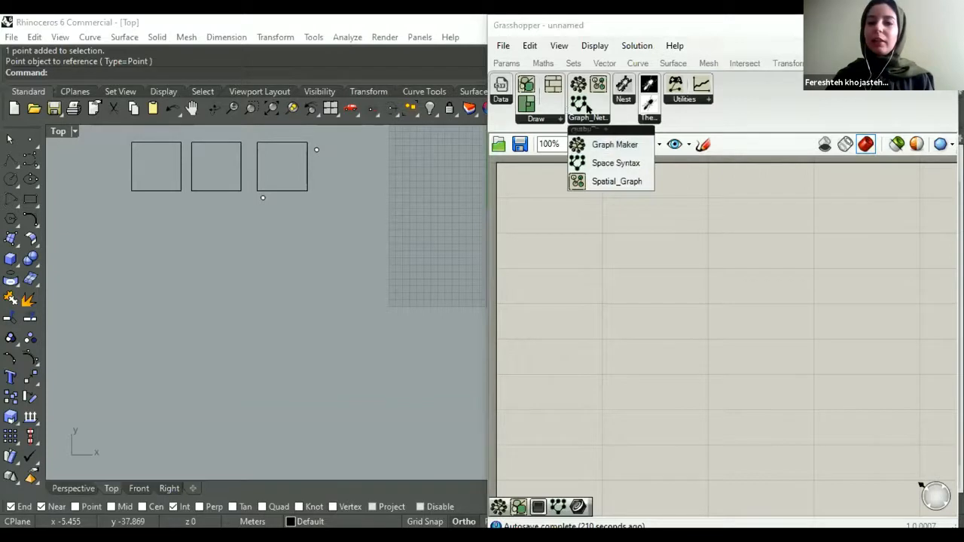
click(535, 119)
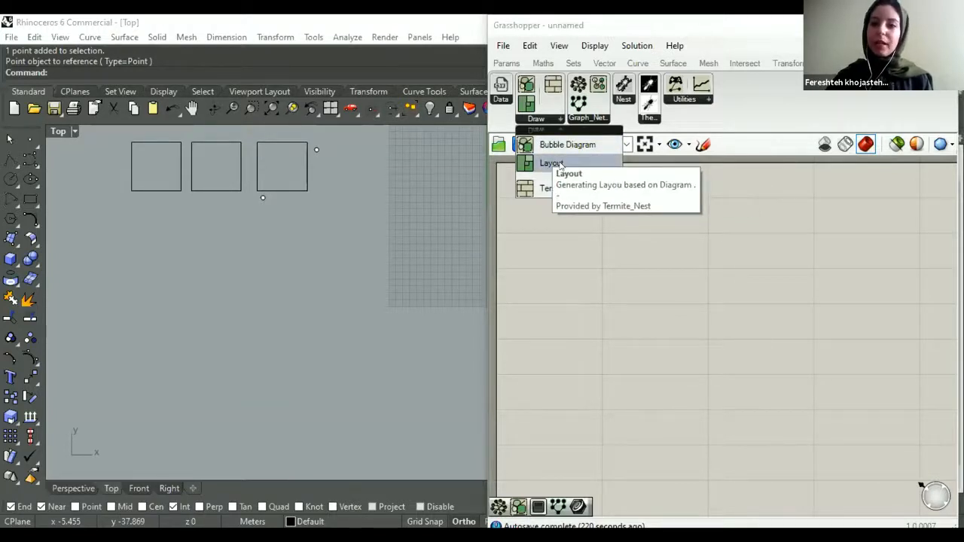
click(682, 100)
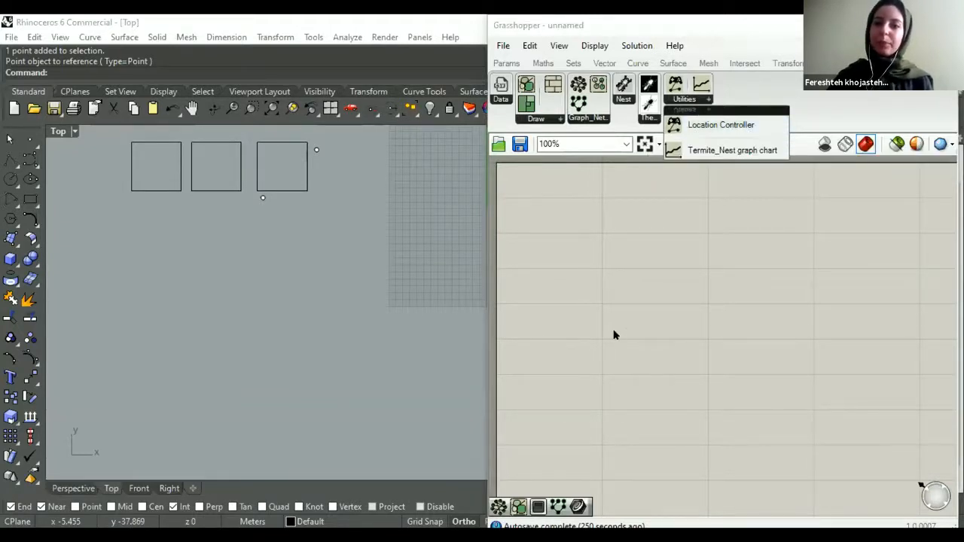
- Widen the Grasshopper window and place a CSV_Reader component on the canvas
scroll(591, 255, down, 2)
right_drag(630, 274, 523, 280)
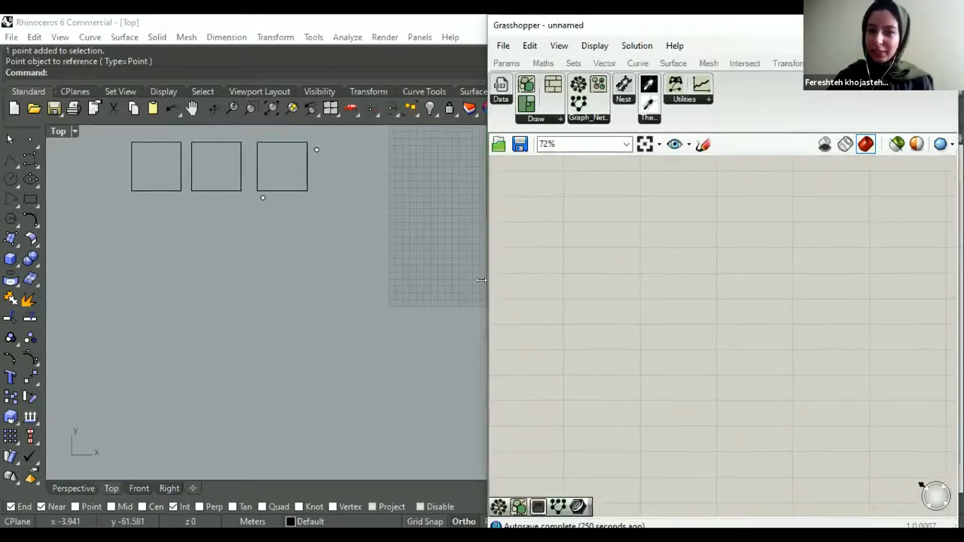
drag(481, 280, 425, 286)
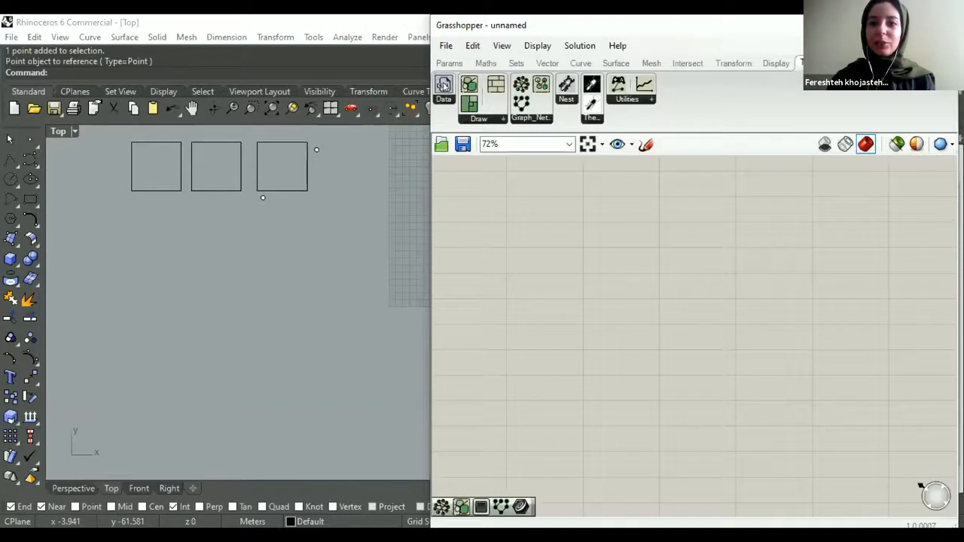
drag(443, 85, 585, 283)
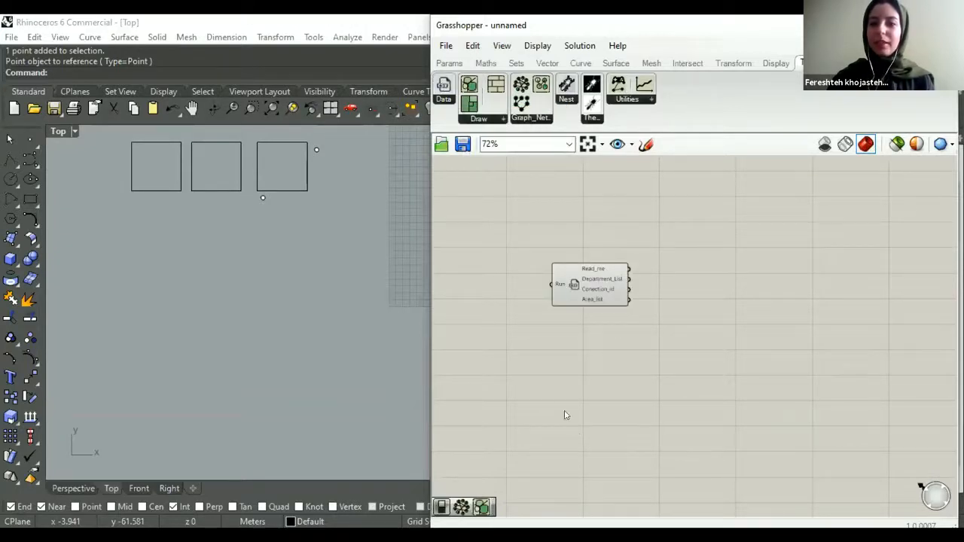
- Add a Boolean Toggle and connect it to the Run input of the CSV_Reader component
double_click(501, 309)
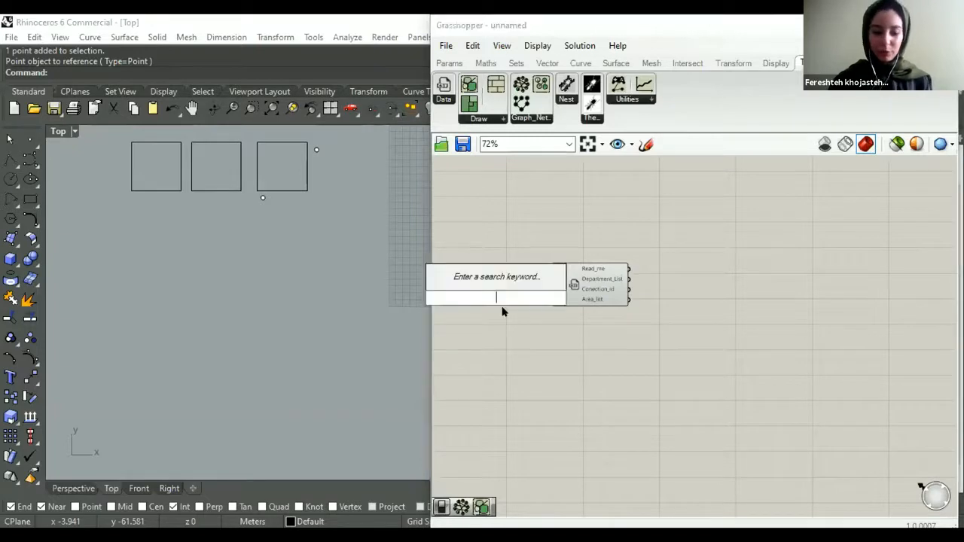
text(boo)
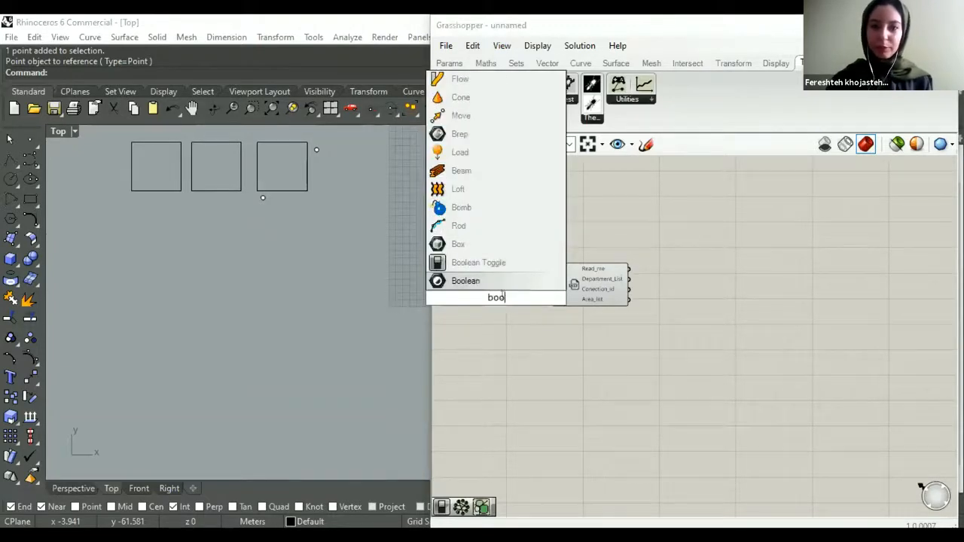
click(501, 263)
drag(479, 300, 560, 284)
scroll(537, 290, up, 3)
drag(459, 293, 459, 288)
click(505, 338)
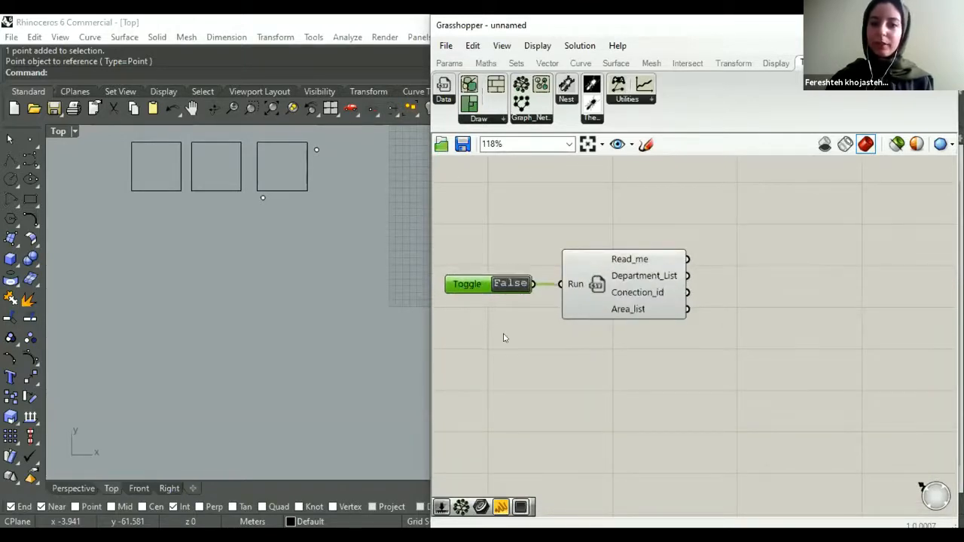
- Set the toggle to True and load the test_relation CSV file from the source_code folder
double_click(506, 282)
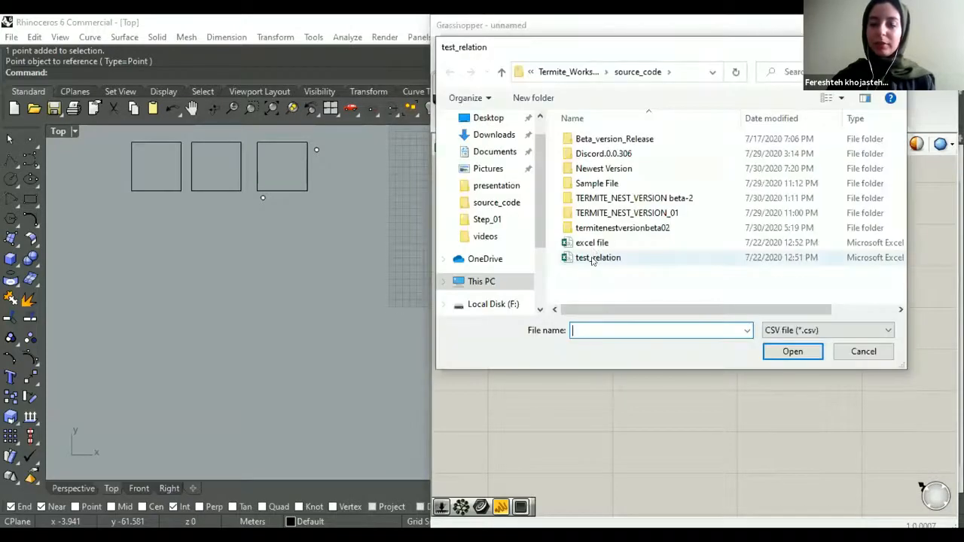
click(595, 257)
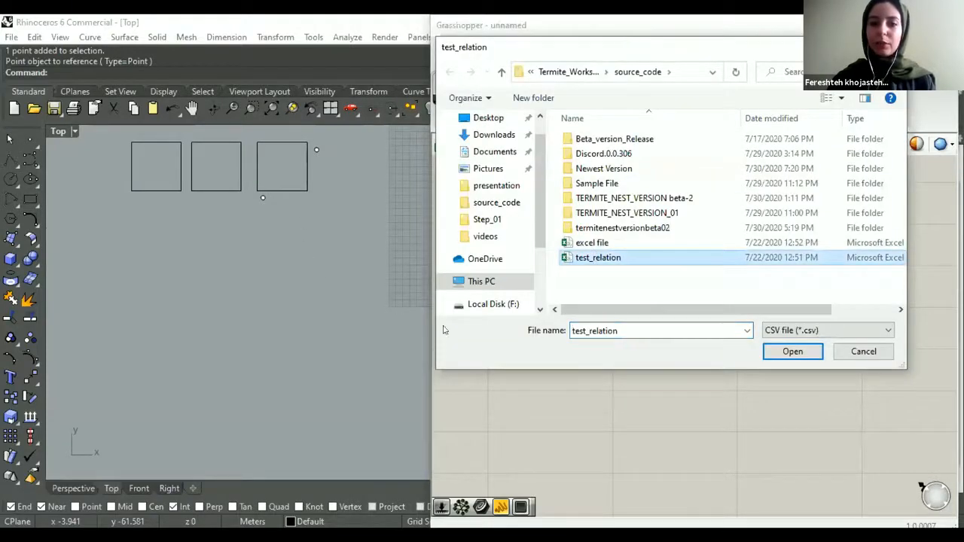
drag(622, 46, 343, 77)
click(512, 383)
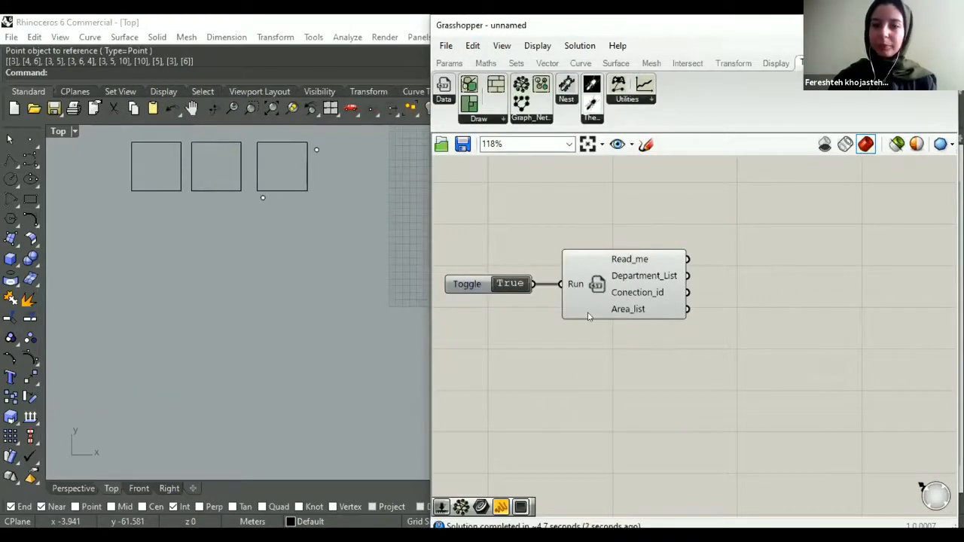
- Add a Panel showing the CSV_Reader's Read_me output and enlarge it to read the department relations
scroll(587, 317, down, 2)
right_drag(680, 280, 649, 289)
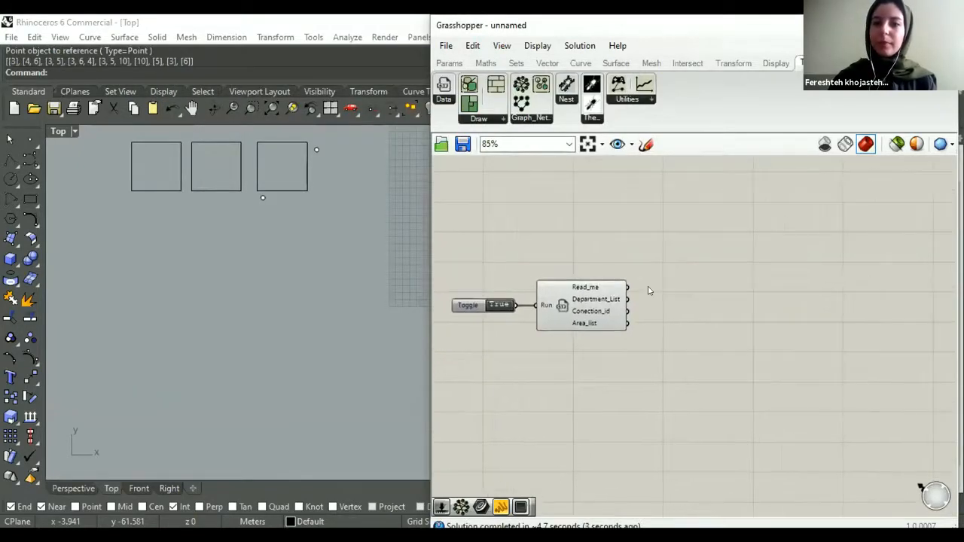
click(449, 64)
drag(627, 104, 684, 248)
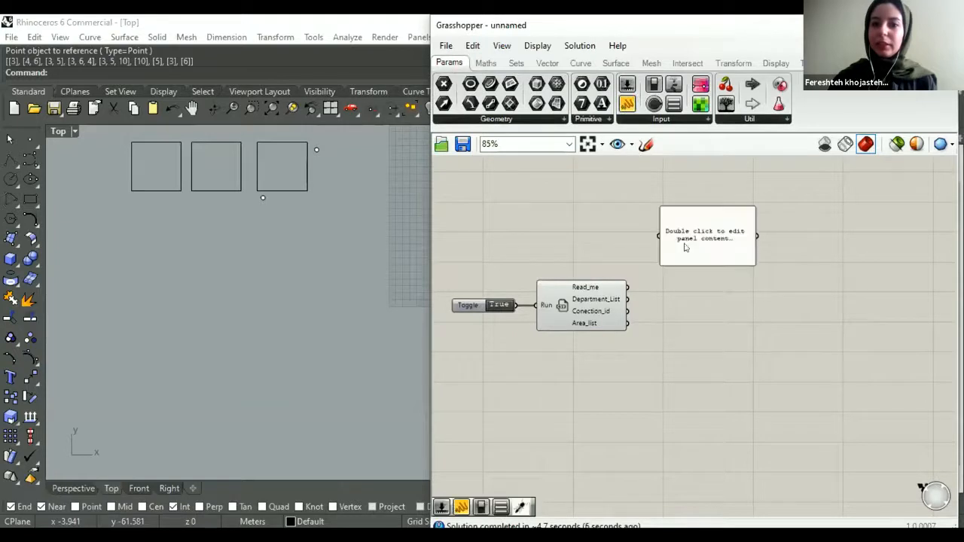
drag(627, 287, 660, 236)
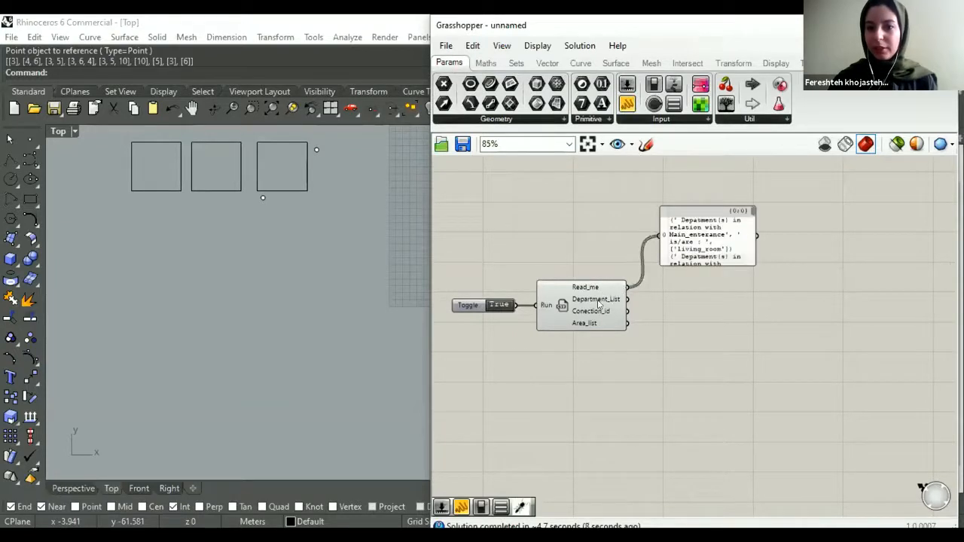
right_drag(721, 261, 588, 291)
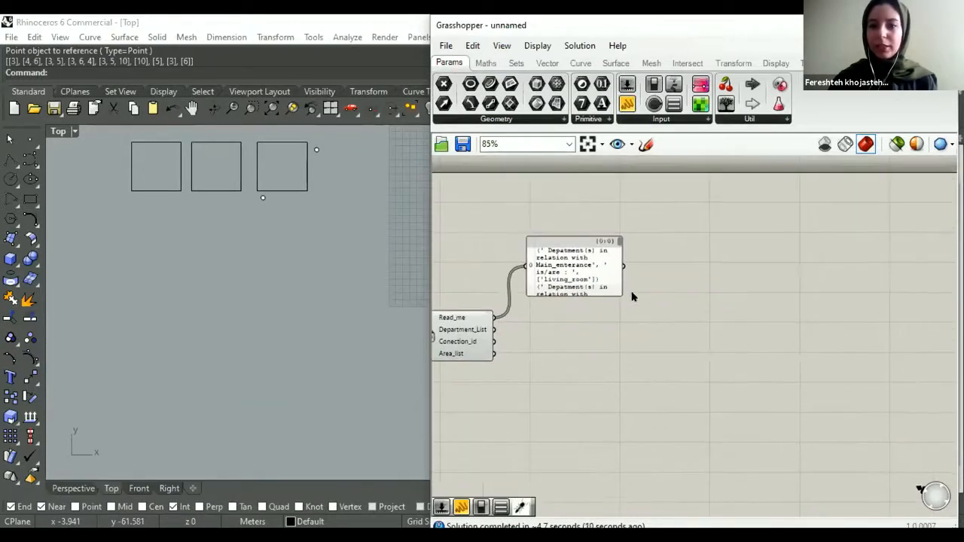
drag(615, 291, 698, 338)
scroll(628, 325, up, 2)
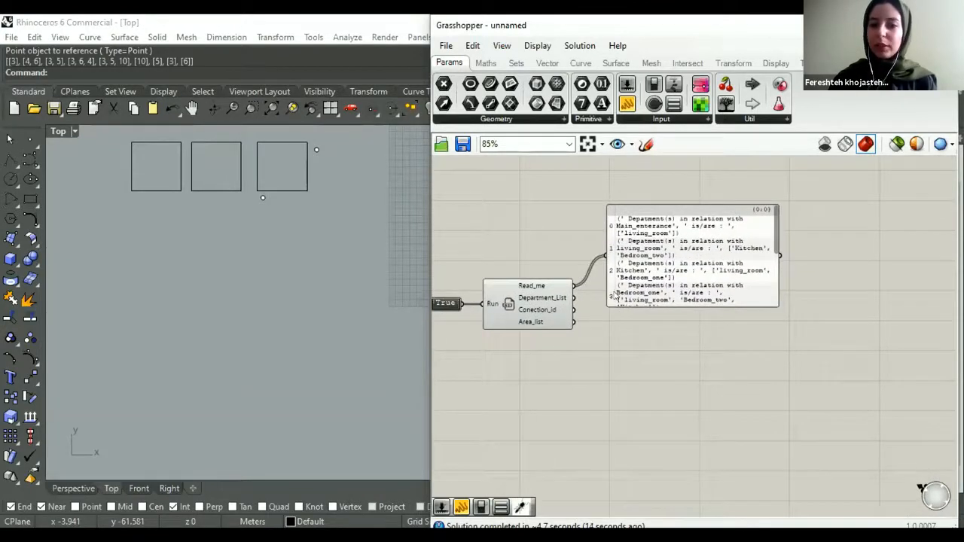
- Feed the CSV_Reader's Department_List, Conection_id and Area_list outputs into the panel one after another to inspect each list
drag(566, 299, 602, 249)
drag(645, 197, 645, 247)
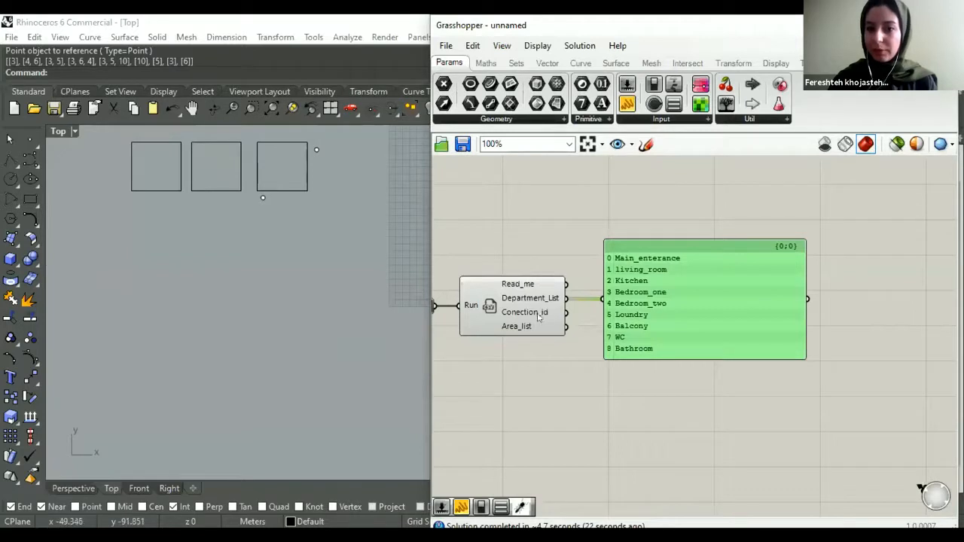
drag(565, 311, 602, 299)
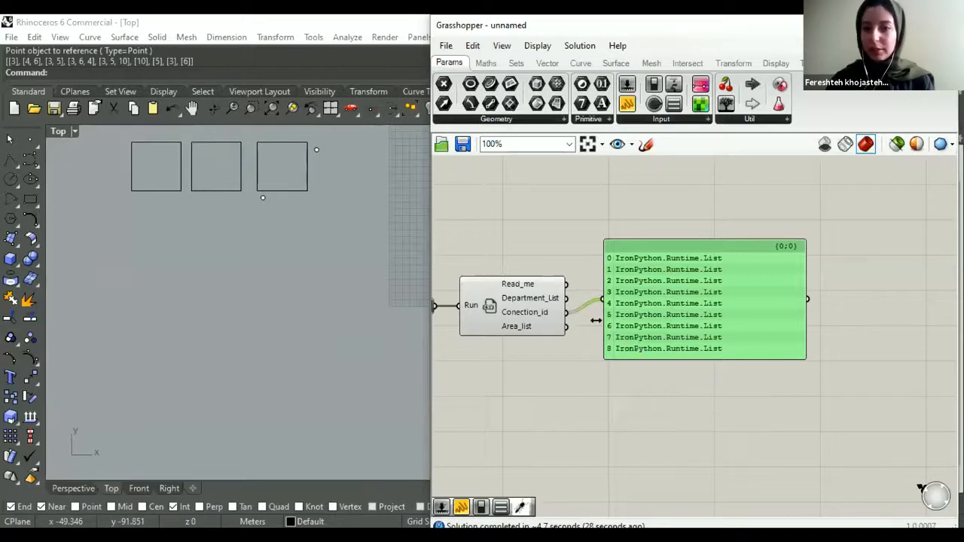
drag(565, 326, 602, 299)
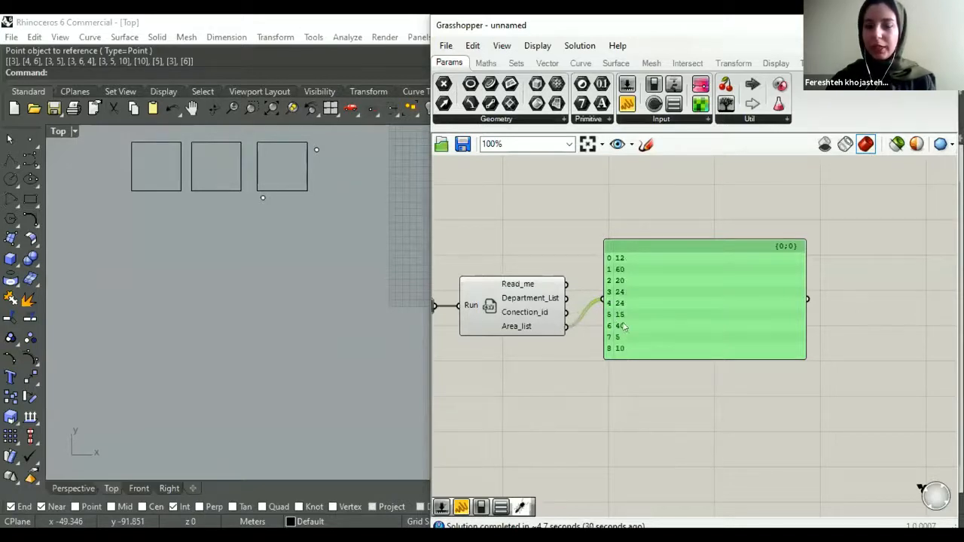
drag(638, 348, 636, 386)
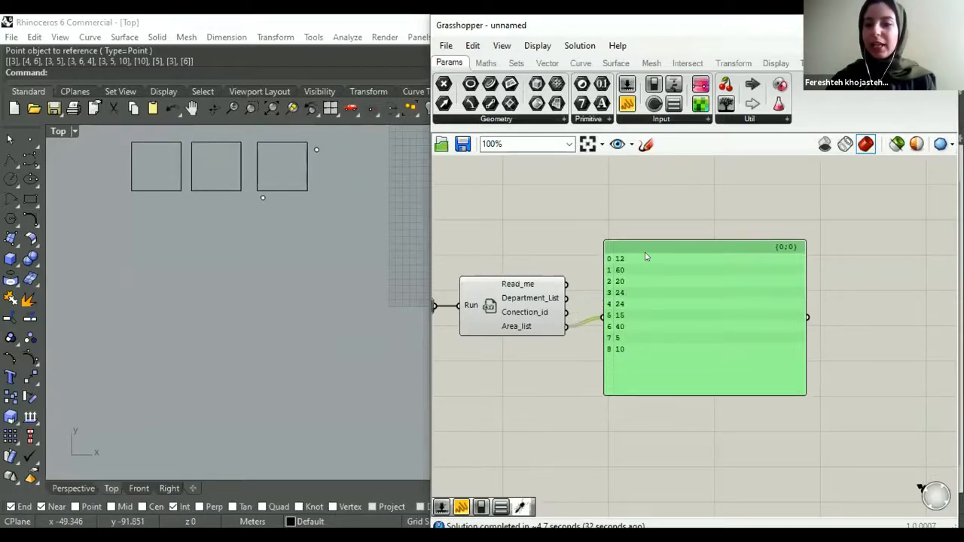
mouse_move(647, 248)
mouse_down()
mouse_move(649, 301)
mouse_move(639, 255)
mouse_up()
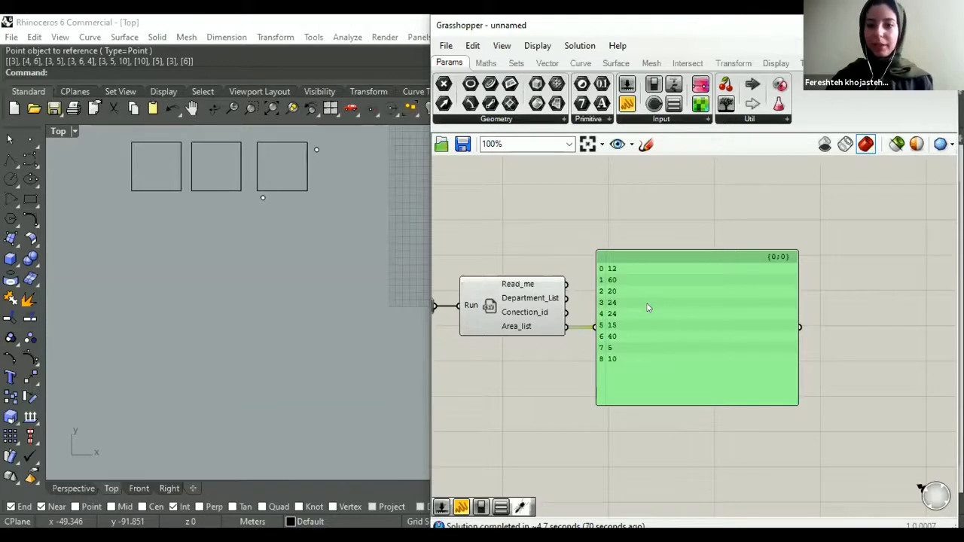
- Delete the panel attached to the CSV_Reader outputs
scroll(611, 333, down, 4)
key(Delete)
scroll(680, 326, up, 3)
right_drag(589, 329, 687, 355)
right_drag(568, 294, 603, 288)
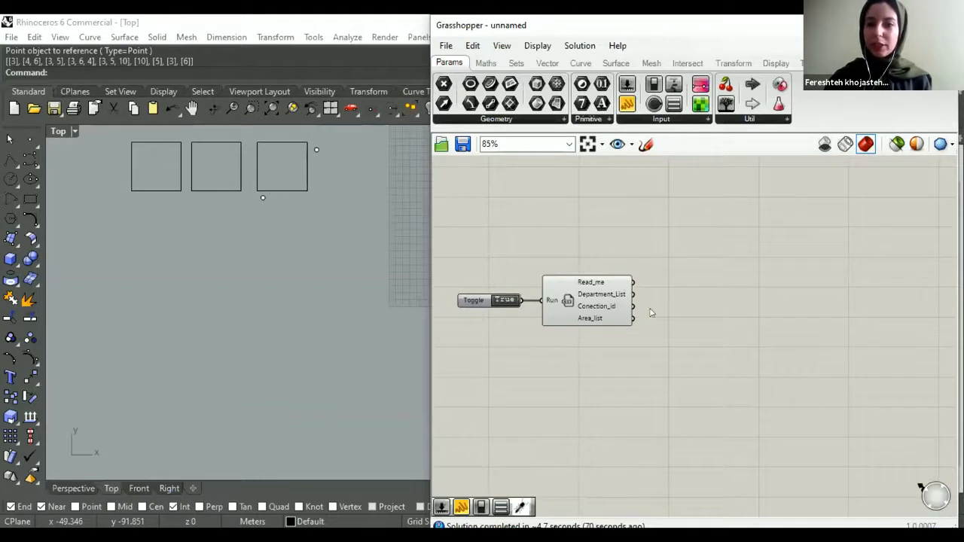
- Place a Termite_Nest Graph Maker component on the canvas and position it beside the CSV_Reader component
right_drag(652, 314, 636, 313)
click(801, 63)
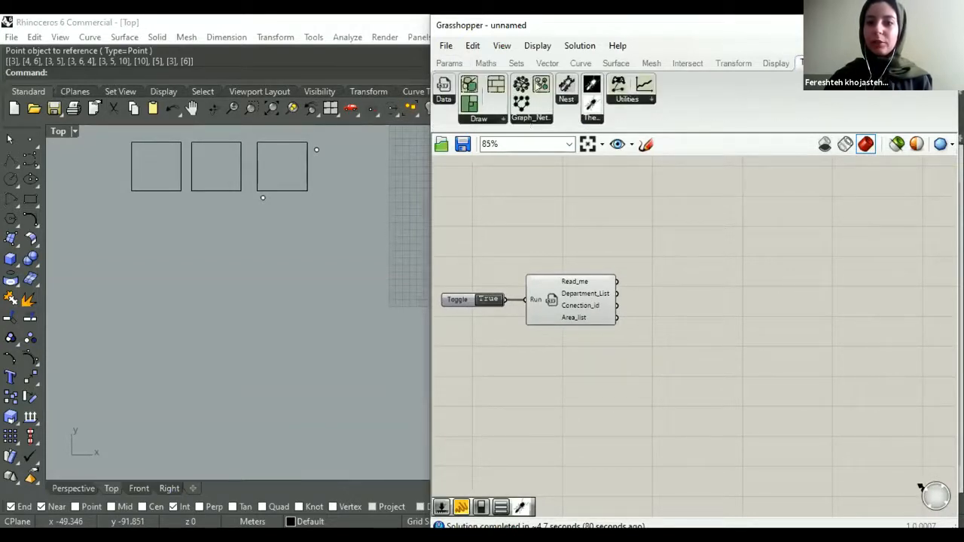
click(530, 118)
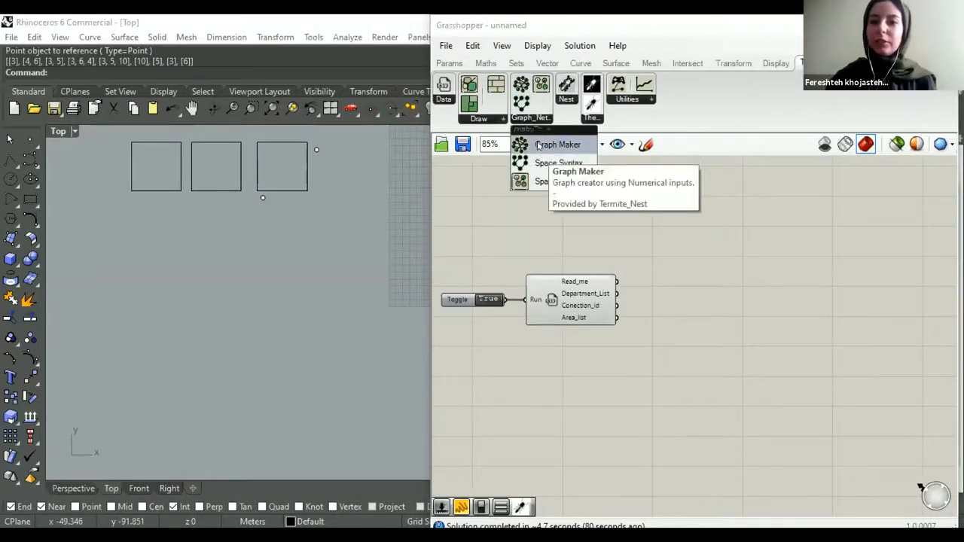
drag(549, 146, 722, 289)
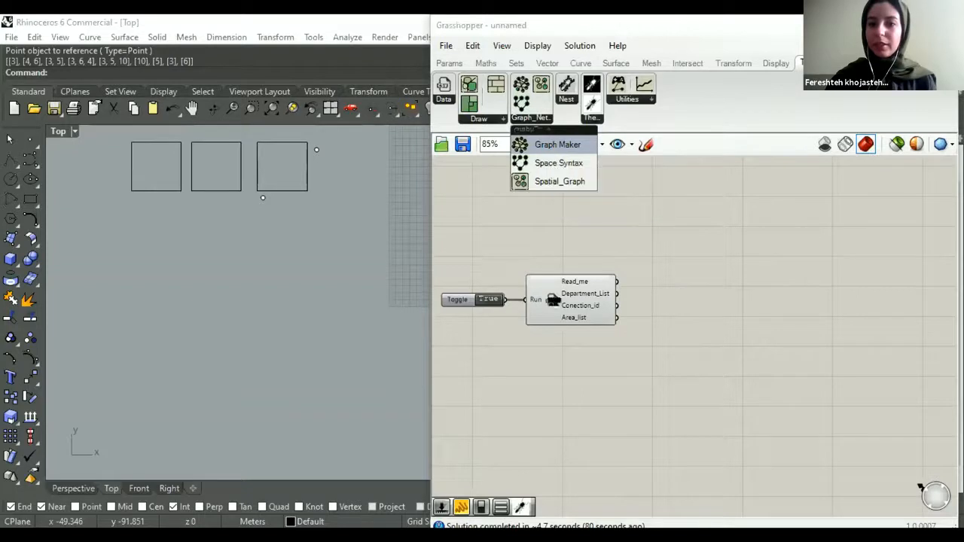
right_drag(636, 336, 621, 332)
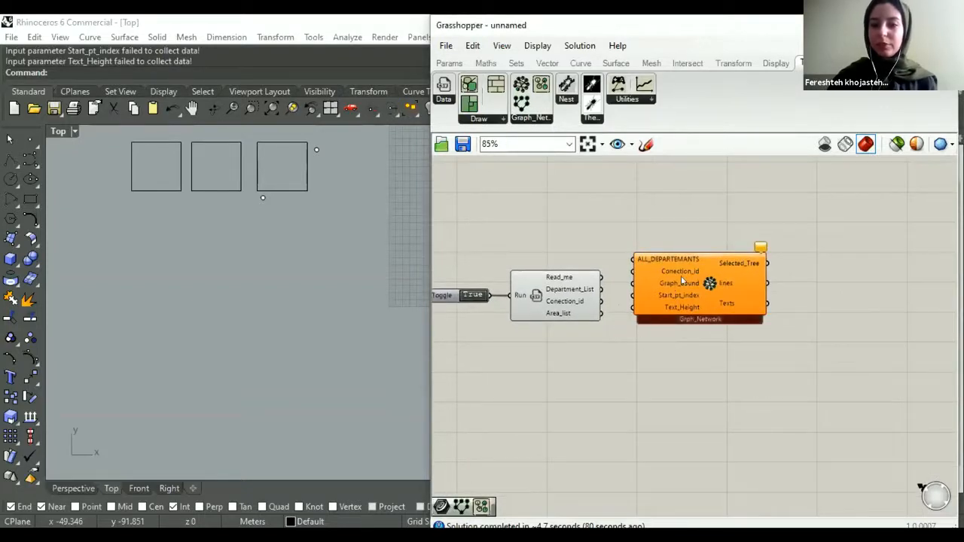
scroll(684, 277, up, 2)
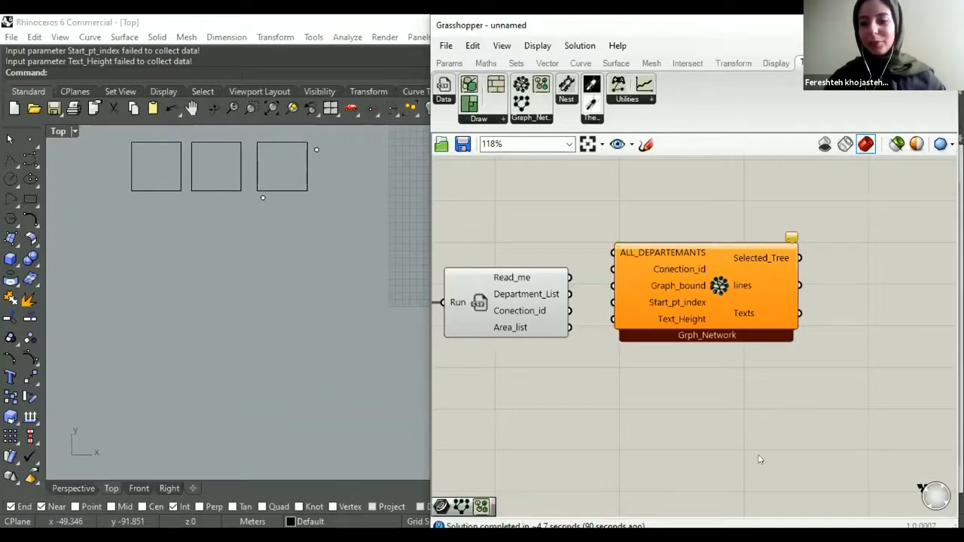
right_drag(659, 274, 670, 315)
drag(671, 315, 688, 361)
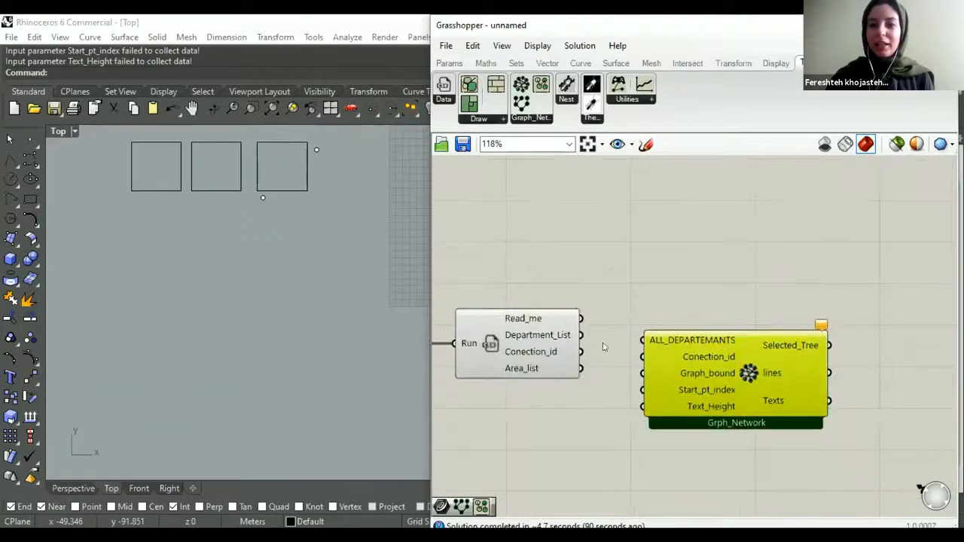
- Connect the CSV_Reader's Department_List to Grph_Network's ALL_DEPARTEMANTS input and its Conection_id to the Conection_id input
scroll(576, 341, up, 1)
drag(575, 336, 650, 339)
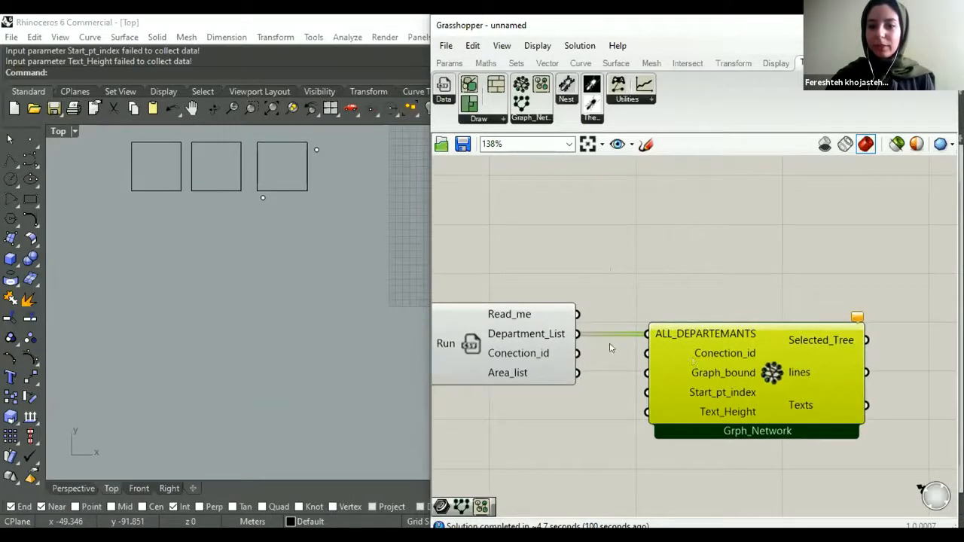
drag(576, 357, 647, 354)
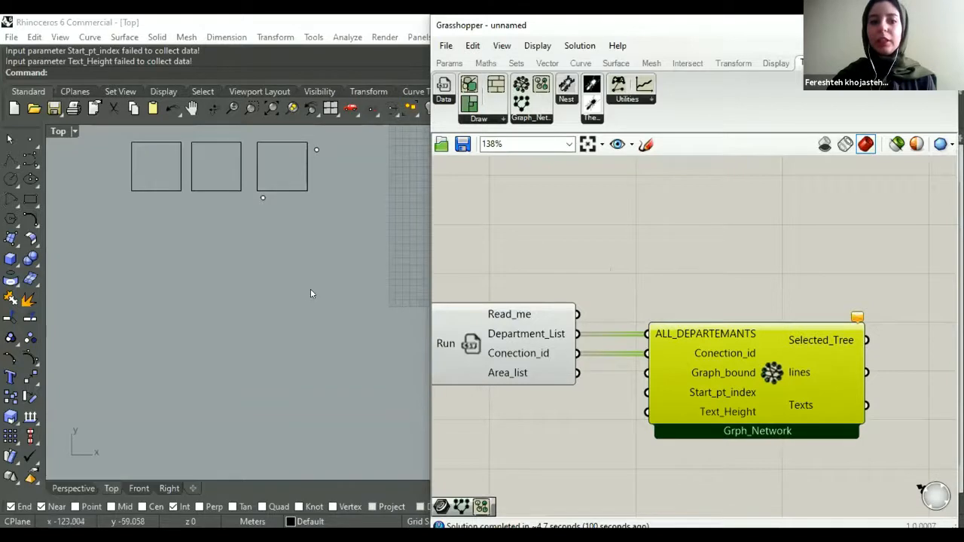
- Add a Curve parameter above the CSV_Reader and reference the leftmost square in the Top viewport as its single curve
click(449, 62)
drag(469, 83, 555, 280)
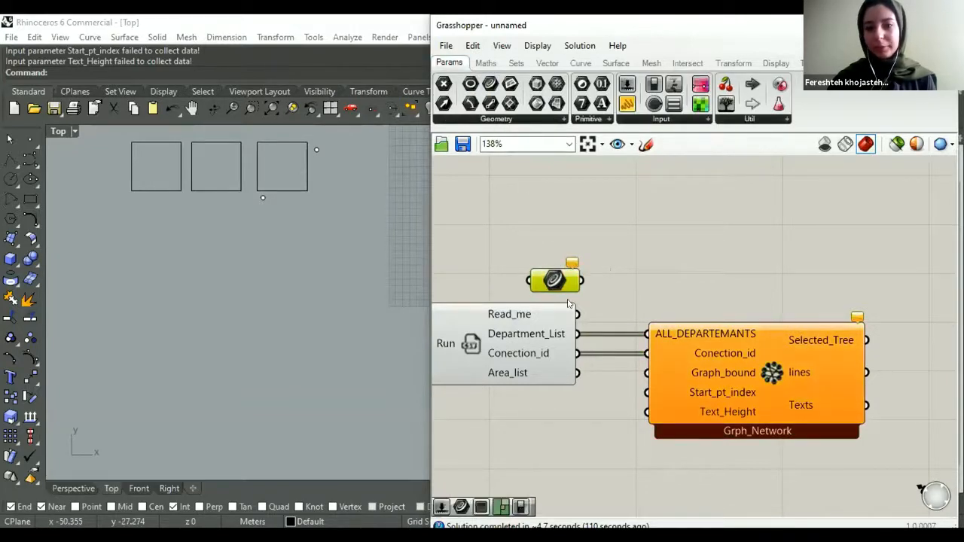
right_click(556, 281)
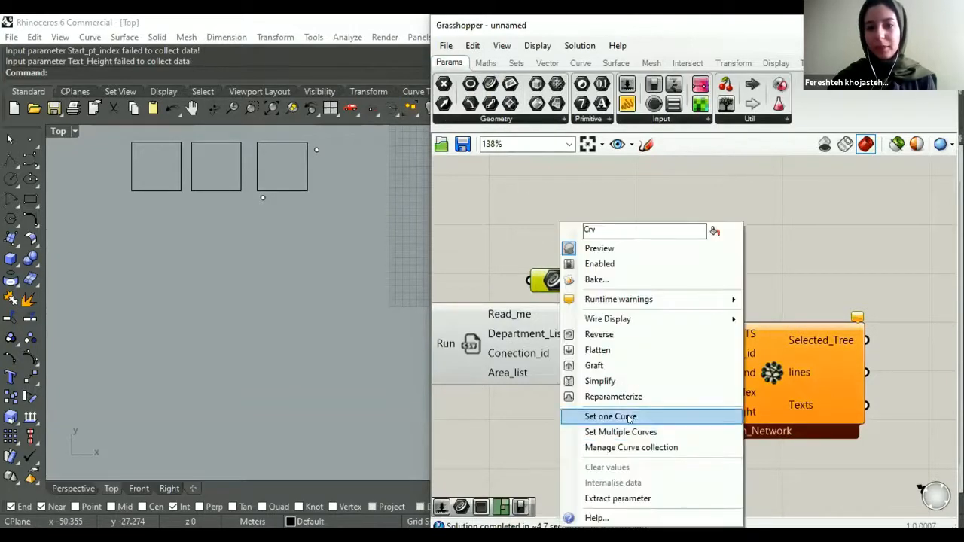
click(170, 192)
right_drag(173, 220, 187, 257)
scroll(153, 207, up, 2)
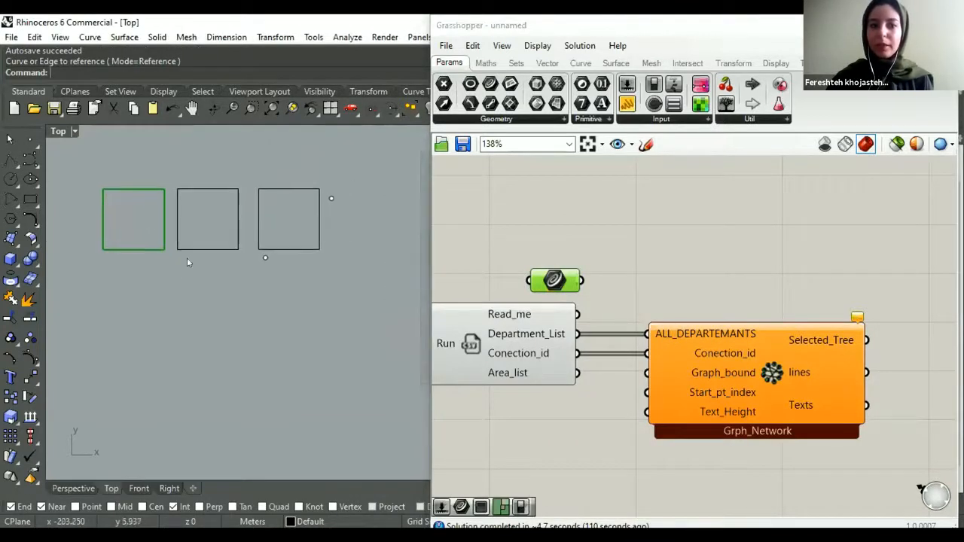
scroll(162, 227, up, 1)
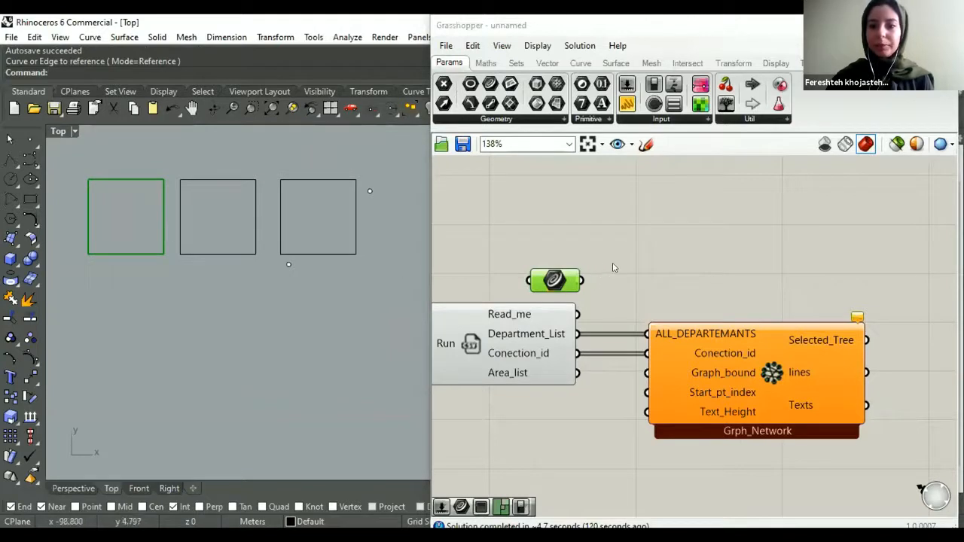
- Connect the Curve parameter to Grph_Network's Graph_bound input
drag(580, 280, 646, 372)
right_drag(565, 378, 565, 354)
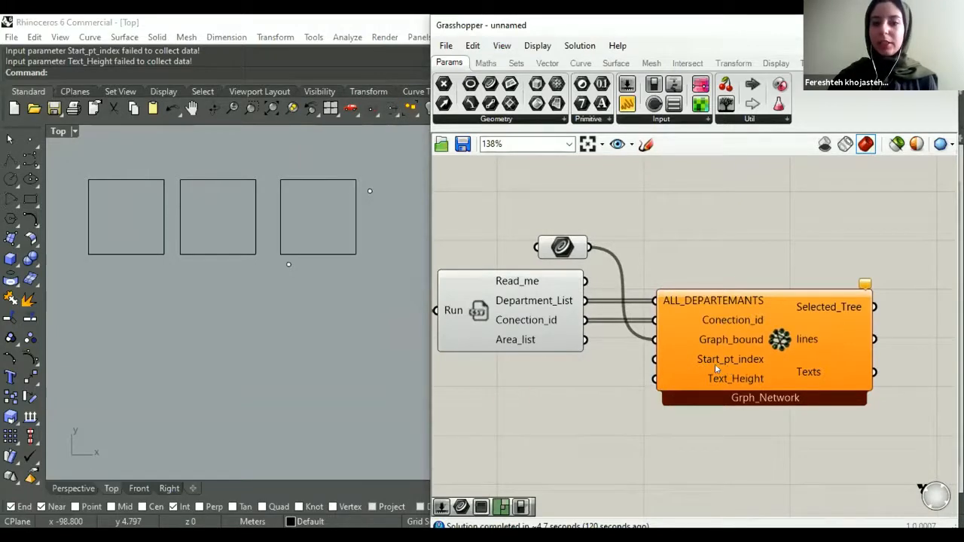
scroll(717, 363, down, 1)
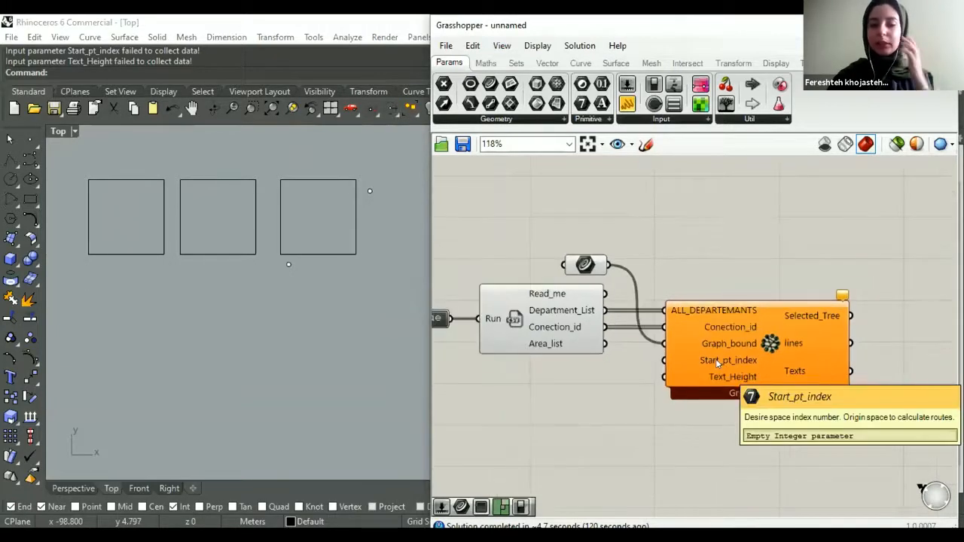
- Place a panel above Grph_Network, feed it the CSV_Reader's Department_List, and enlarge it to fit the whole room list
double_click(581, 380)
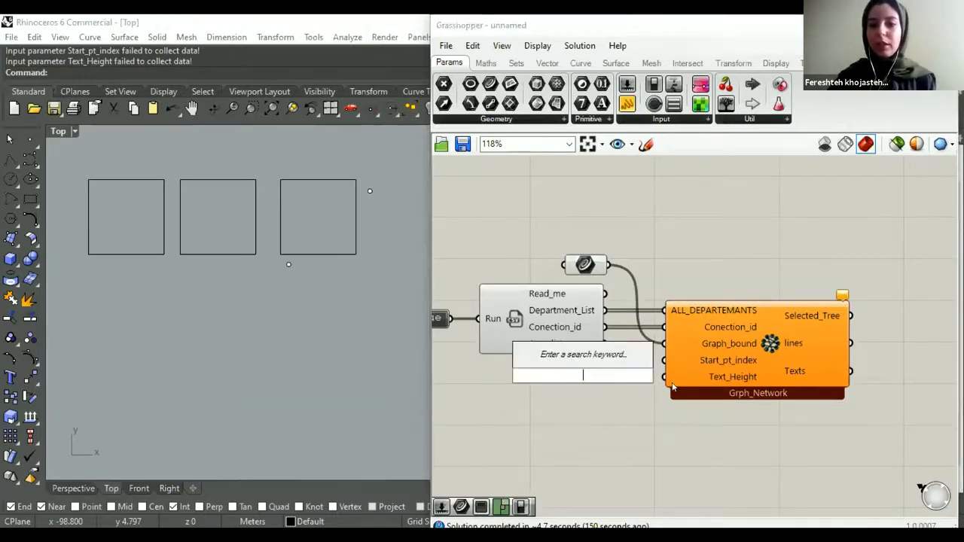
scroll(672, 386, down, 1)
drag(626, 103, 705, 240)
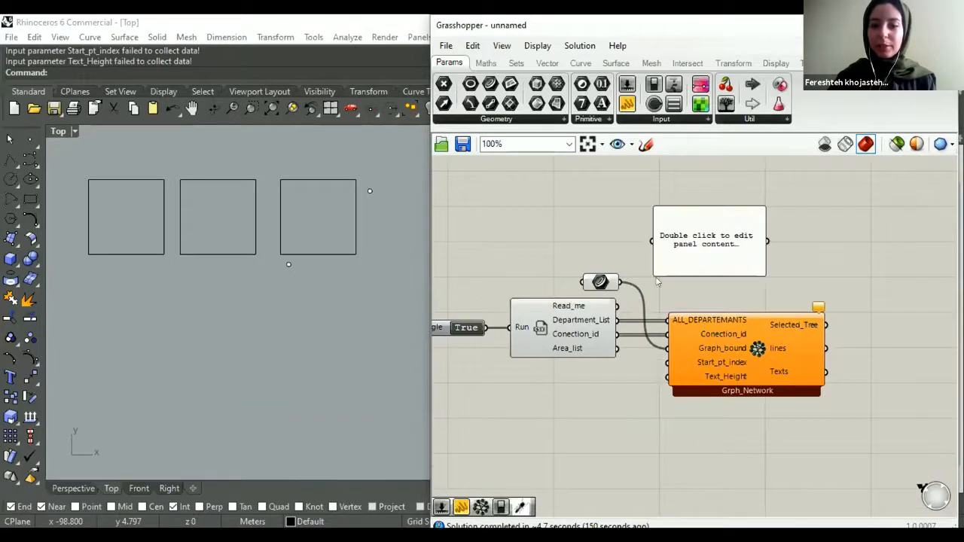
drag(616, 348, 652, 242)
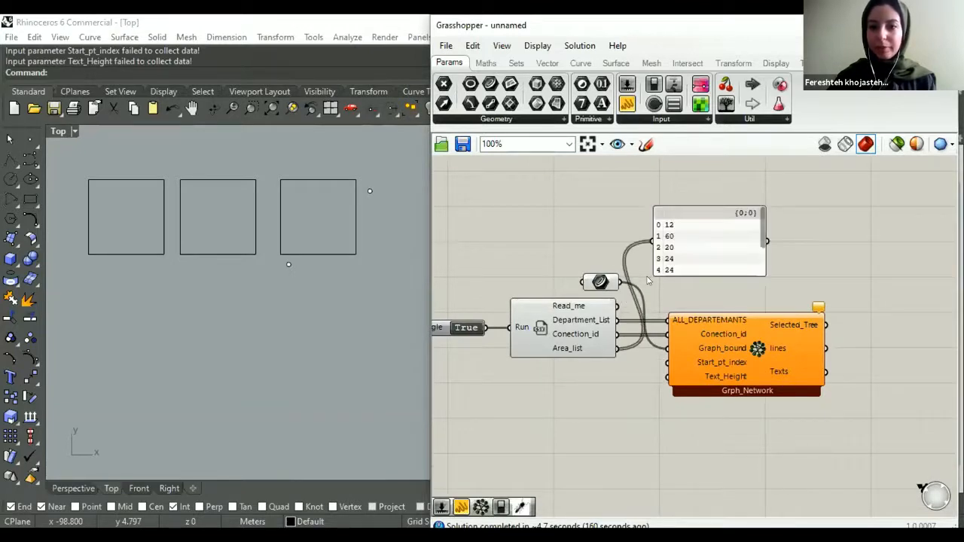
drag(617, 319, 652, 241)
drag(740, 208, 739, 190)
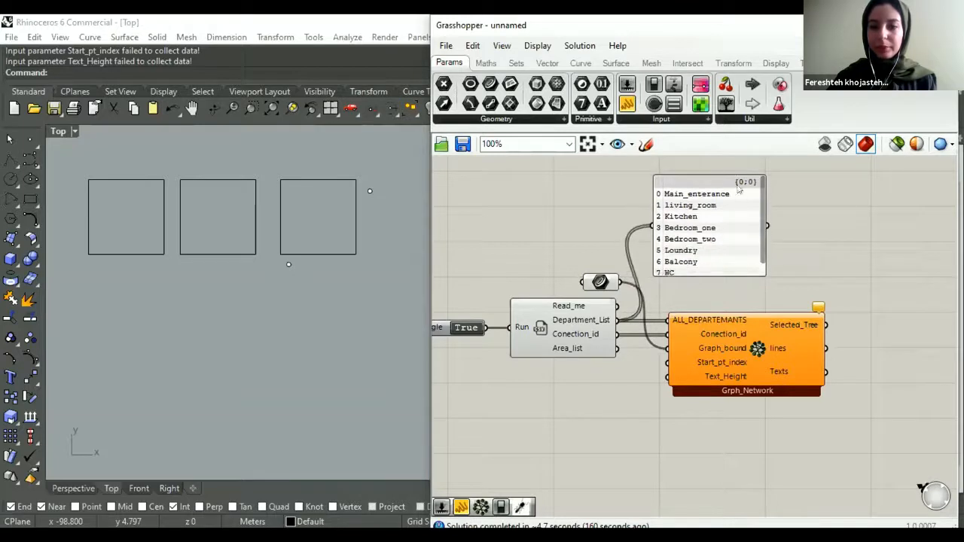
drag(690, 272, 691, 300)
mouse_move(717, 225)
mouse_down()
mouse_move(742, 236)
mouse_move(729, 230)
mouse_up()
right_drag(642, 435, 610, 420)
- Add a number slider ranging from 0 to 8 below the CSV_Reader and connect it to Grph_Network's Start_pt_index input
click(575, 423)
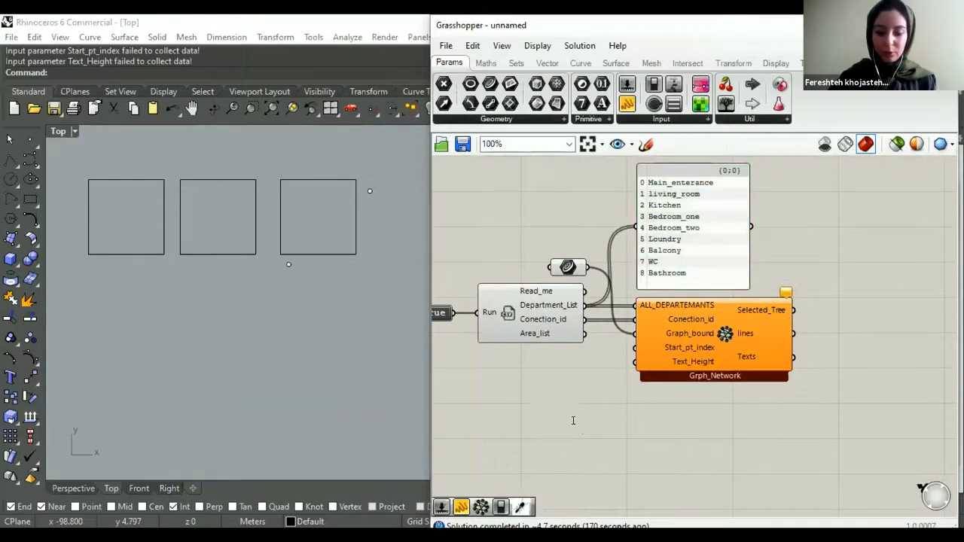
double_click(574, 423)
text(0<)
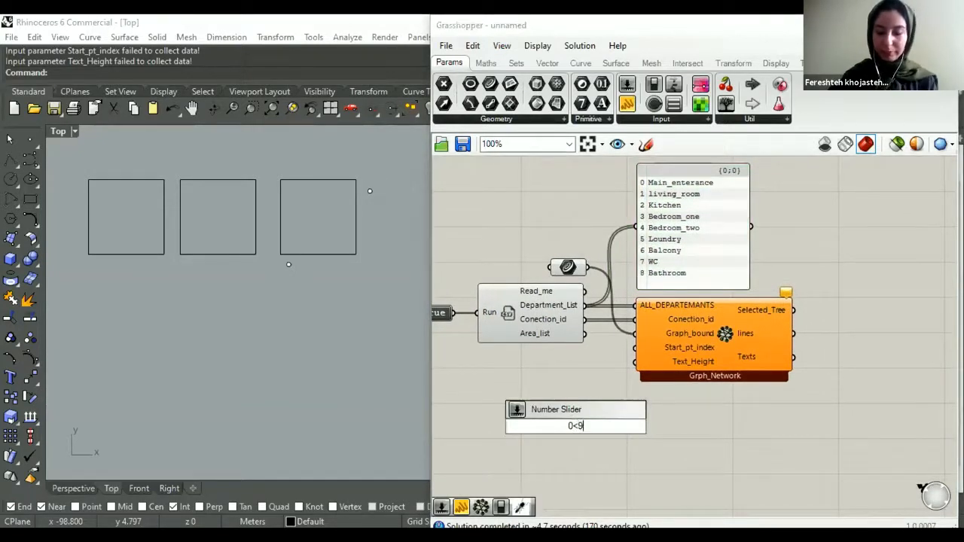
text(8)
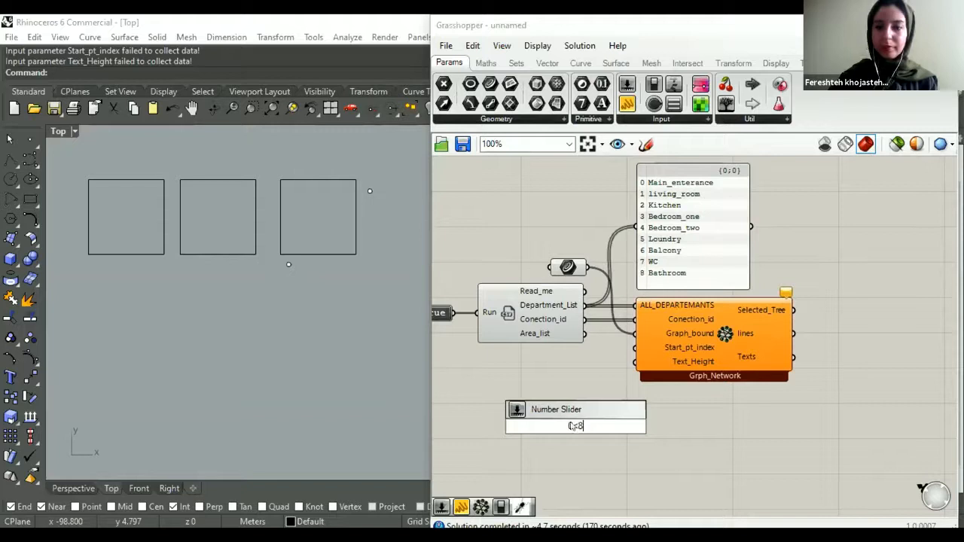
key(Return)
drag(574, 425, 538, 379)
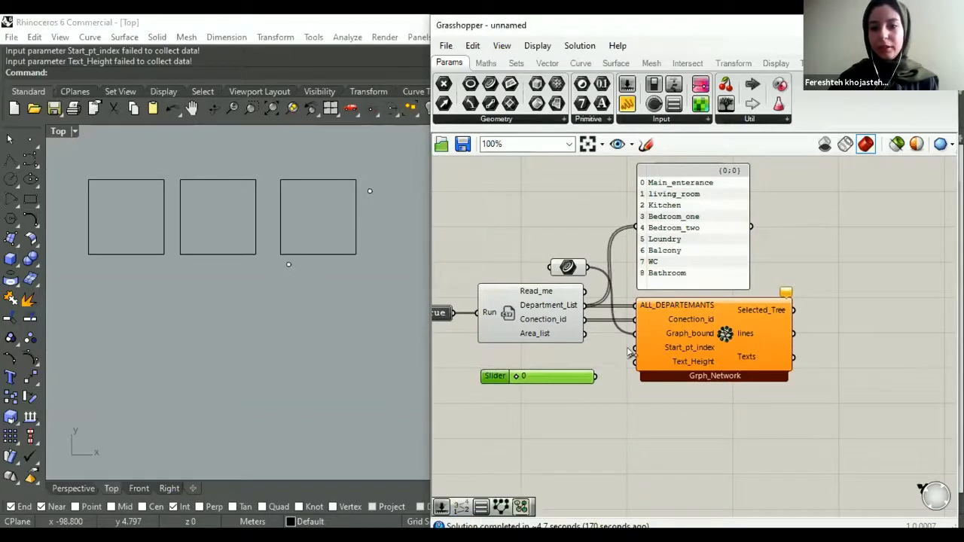
drag(635, 347, 524, 359)
click(637, 389)
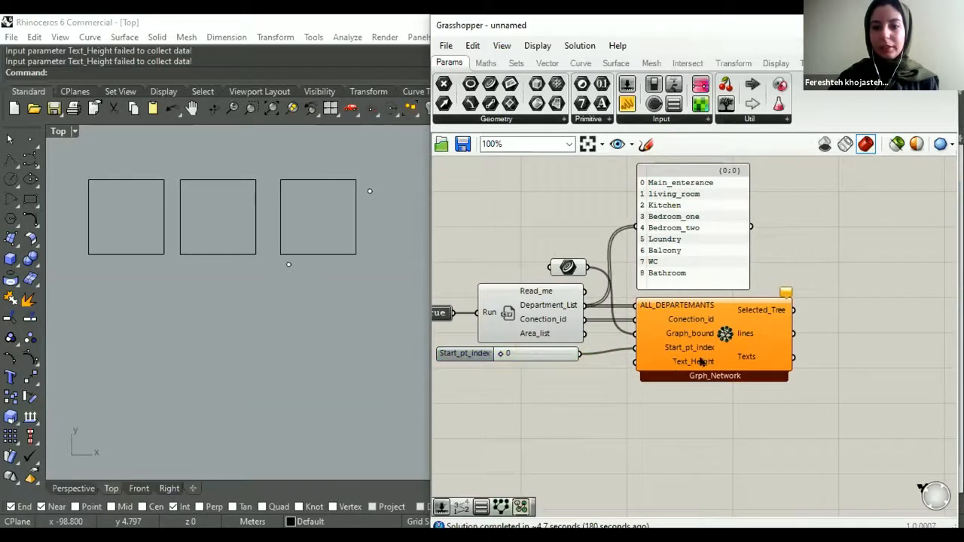
- Add a number slider with the value 1.5 and connect it to Grph_Network's Text_Height input
right_drag(172, 269, 188, 294)
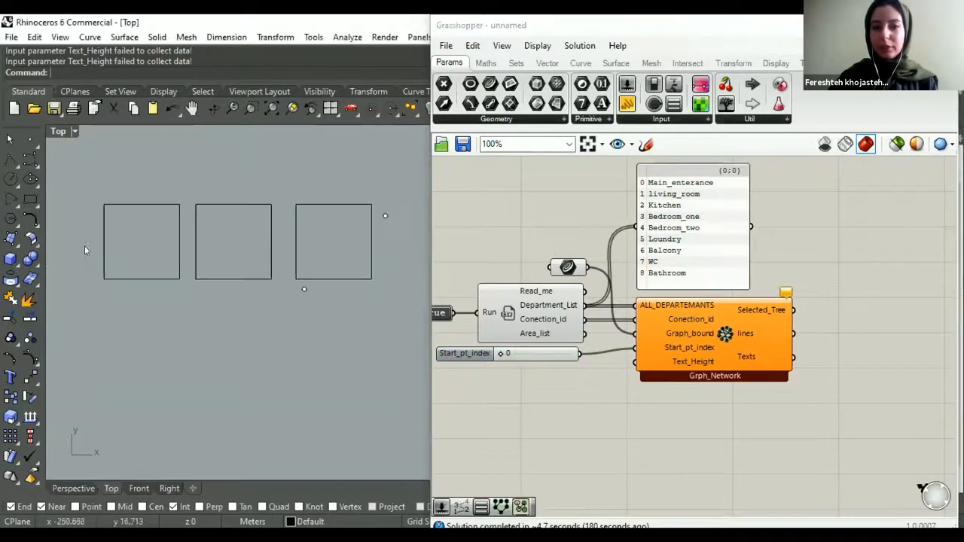
double_click(497, 392)
text(1.5)
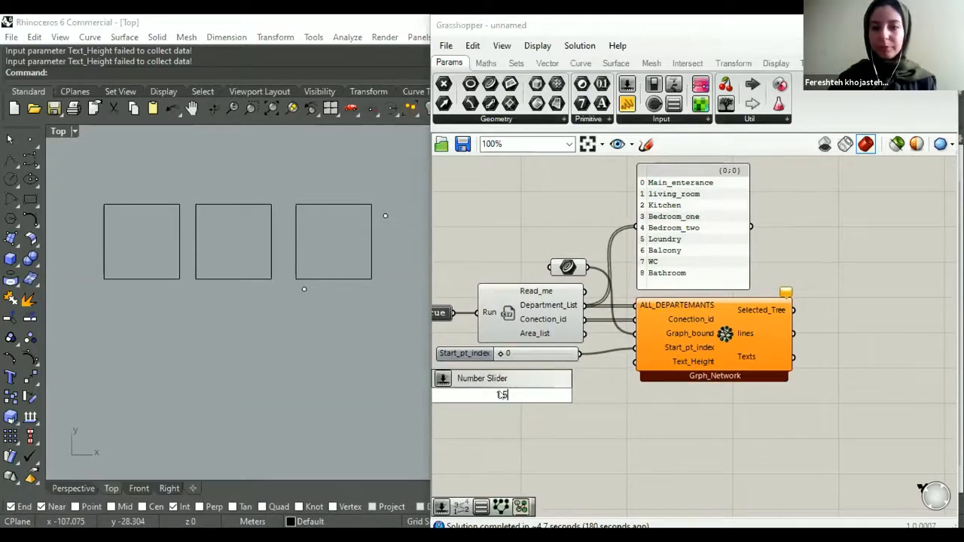
key(Return)
drag(553, 372, 635, 362)
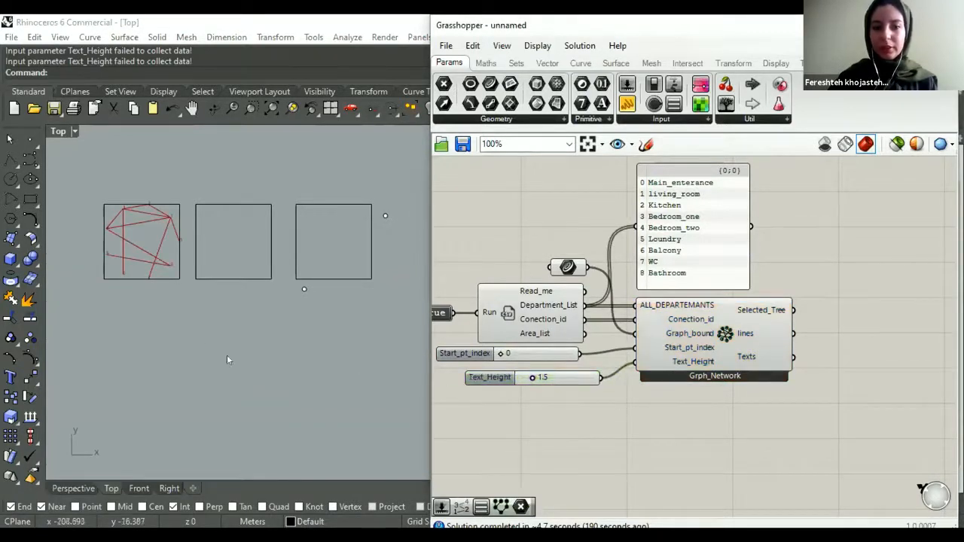
- Set the Text_Height slider to 3.4 and align it beneath the Start_pt_index slider
scroll(532, 380, up, 1)
drag(533, 382, 551, 379)
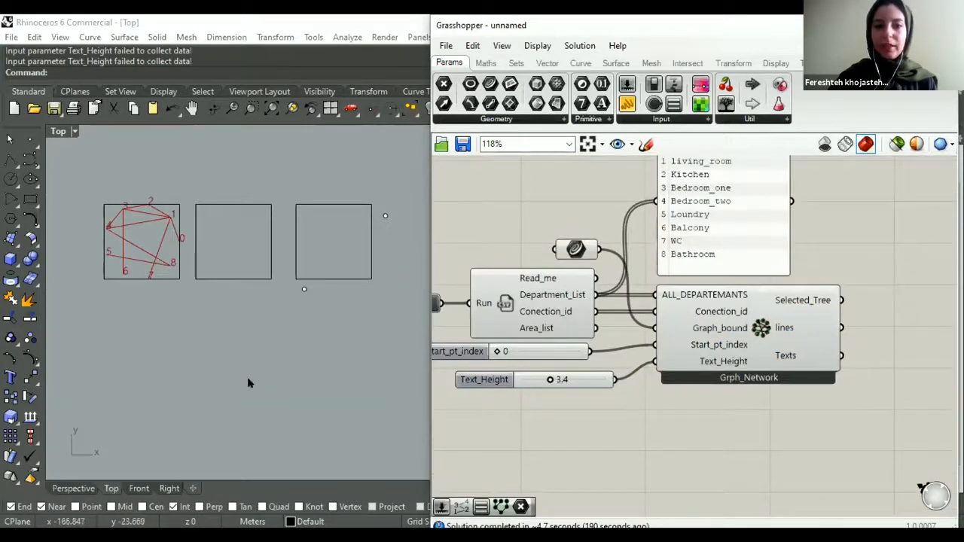
scroll(154, 275, up, 4)
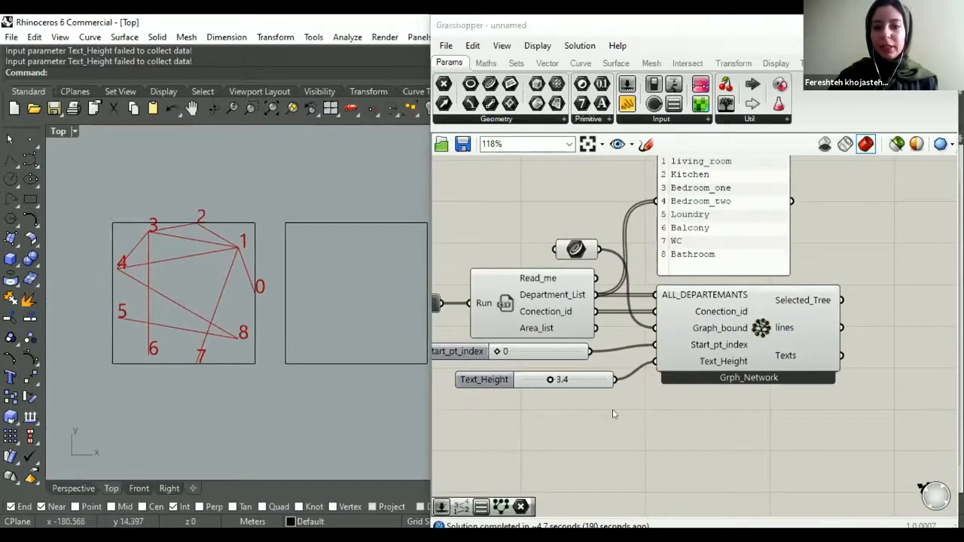
right_drag(500, 399, 534, 429)
drag(511, 413, 482, 409)
click(543, 419)
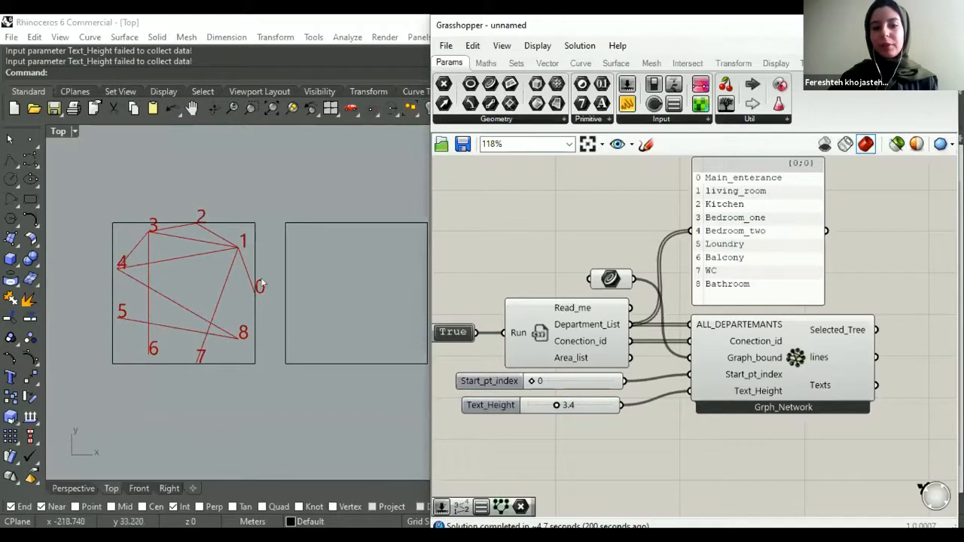
- Set the Start_pt_index slider to 2
double_click(558, 380)
text(2)
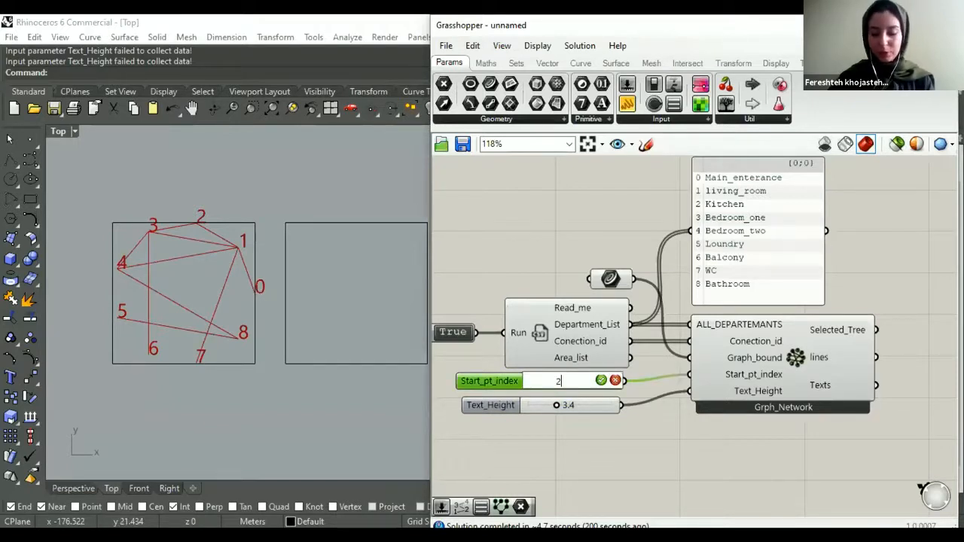
key(Return)
click(561, 448)
scroll(582, 353, down, 2)
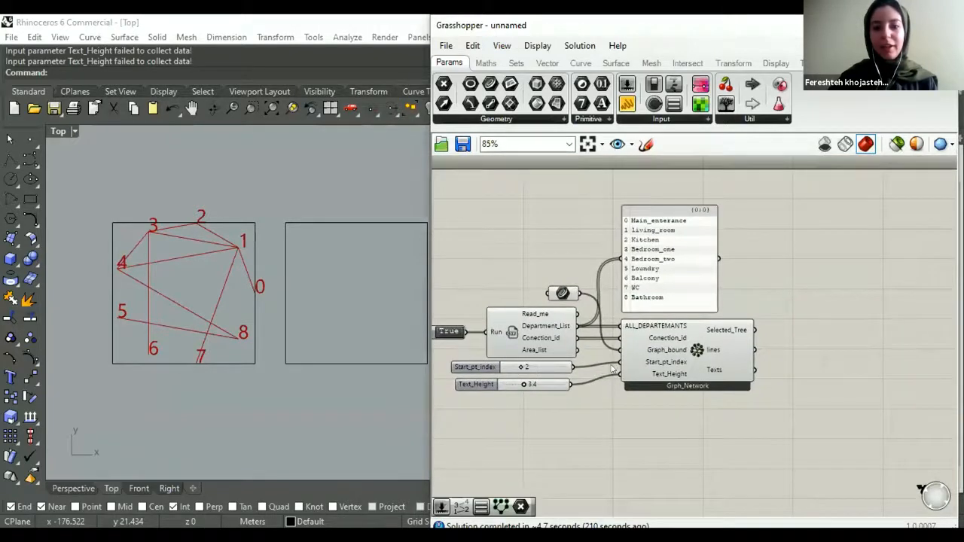
scroll(507, 385, up, 1)
click(719, 373)
scroll(718, 339, down, 3)
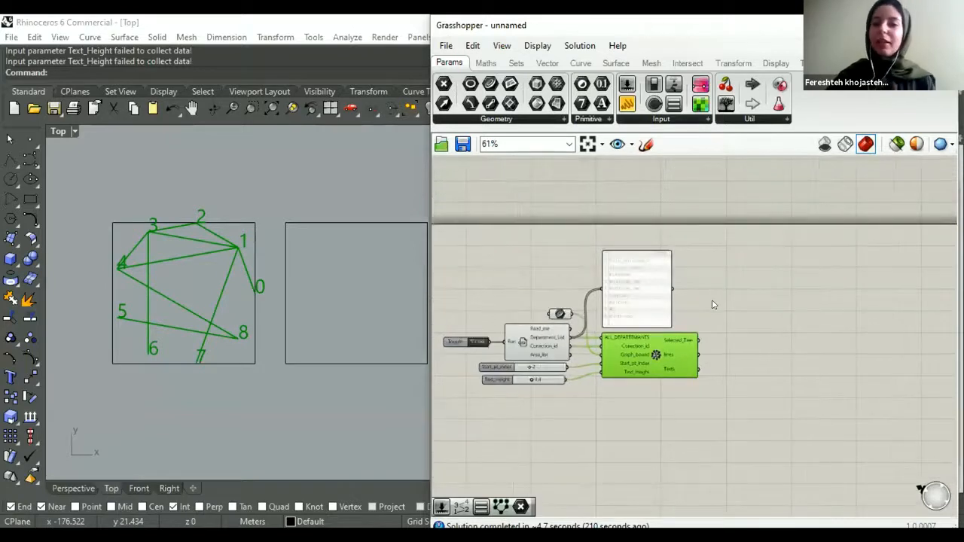
mouse_move(689, 284)
right_down()
mouse_move(670, 275)
mouse_move(680, 301)
right_up()
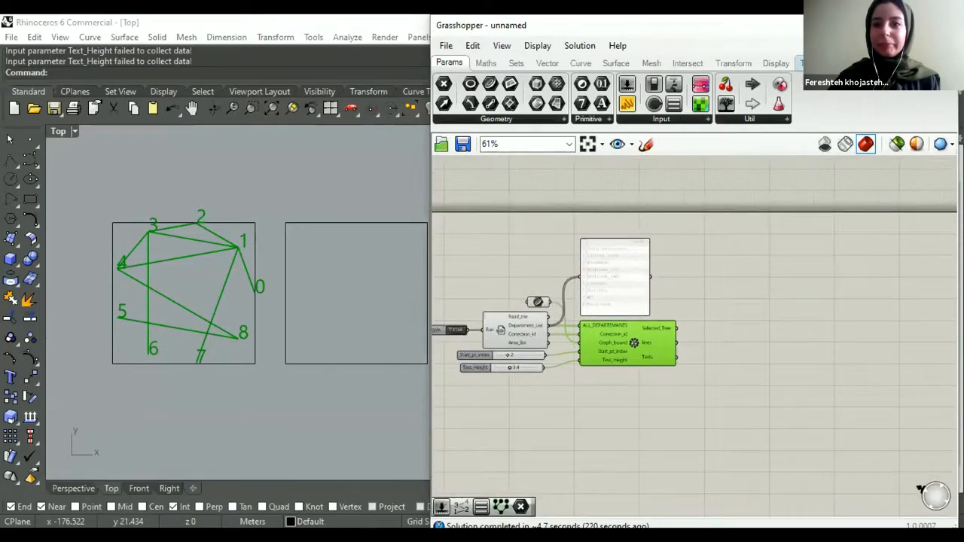
click(801, 63)
click(729, 290)
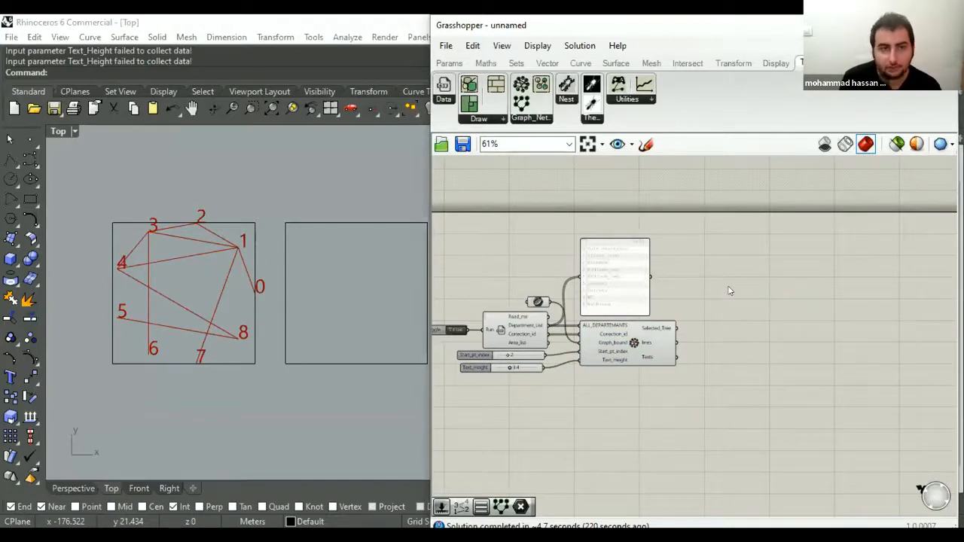
- Place a tall panel beside Grph_Network and connect the Selected_Tree output to it
click(442, 64)
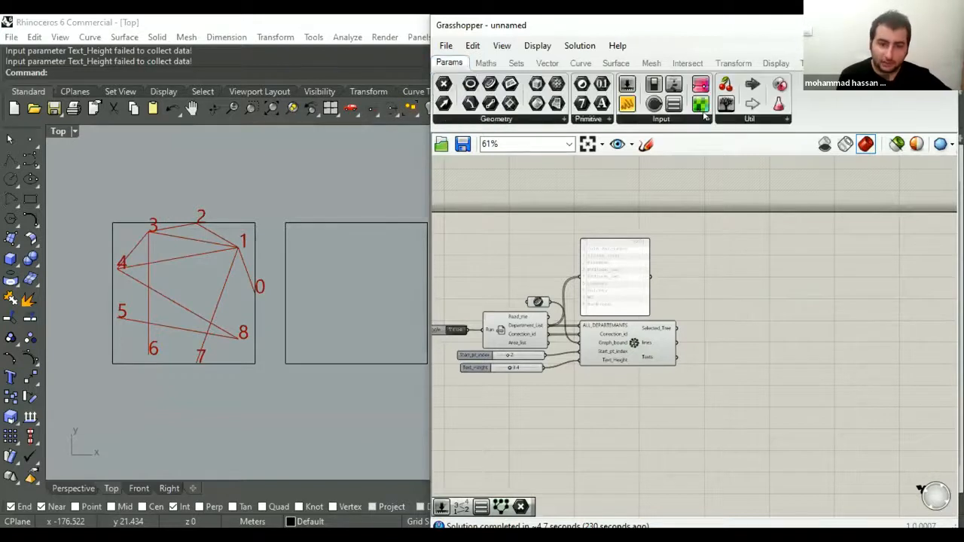
click(628, 105)
scroll(724, 331, up, 2)
click(721, 271)
drag(655, 325, 674, 271)
drag(692, 338, 693, 423)
right_drag(703, 347, 642, 352)
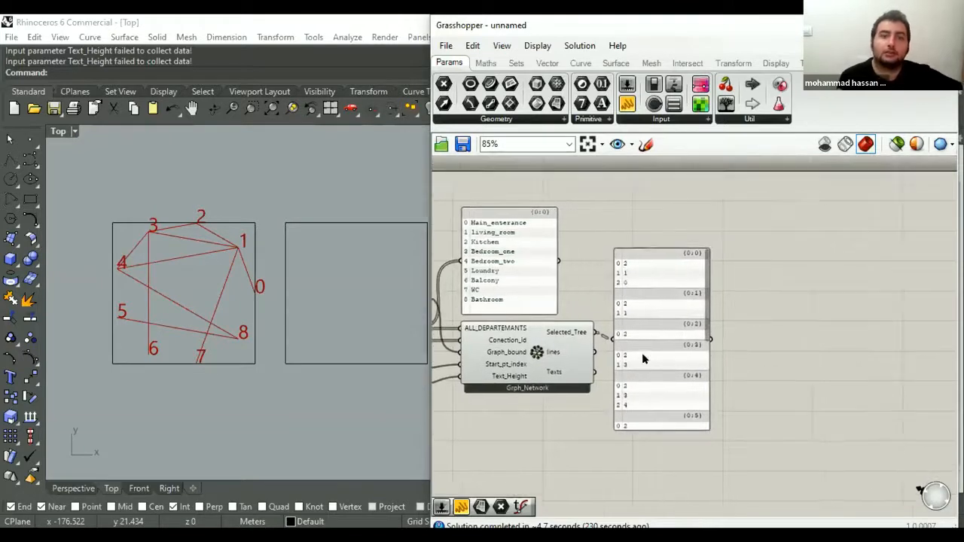
- Examine the Selected_Tree panel against the graph in the Top viewport and delete the panel
scroll(642, 352, up, 2)
click(637, 351)
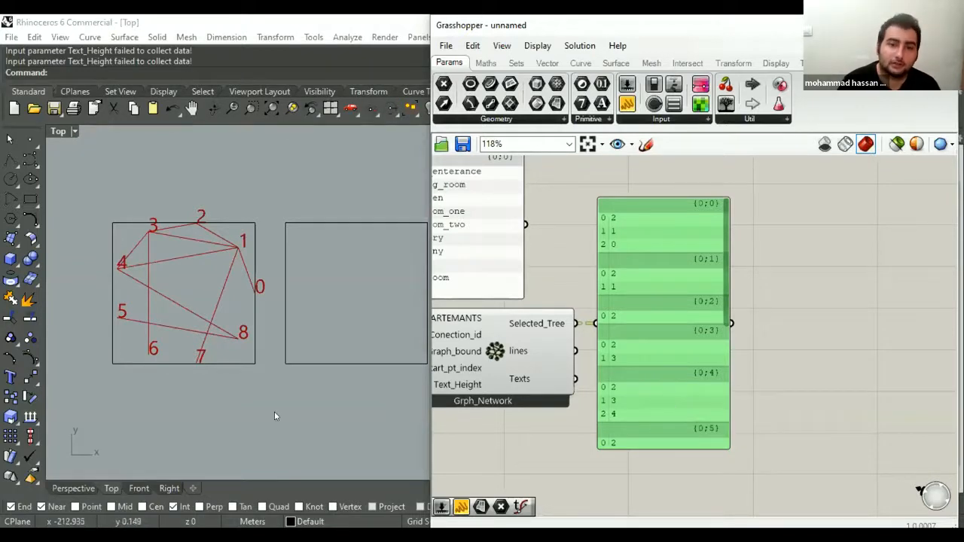
right_drag(277, 411, 238, 420)
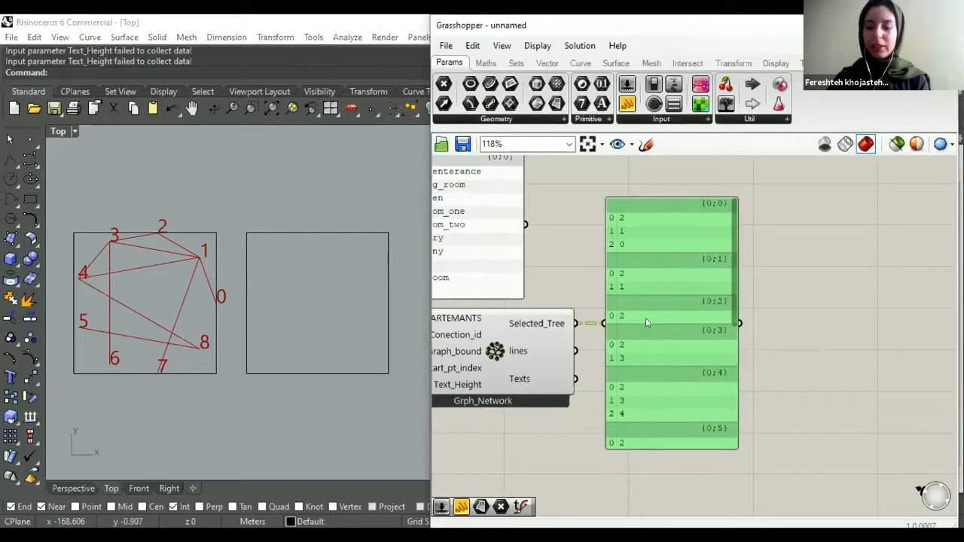
key(Delete)
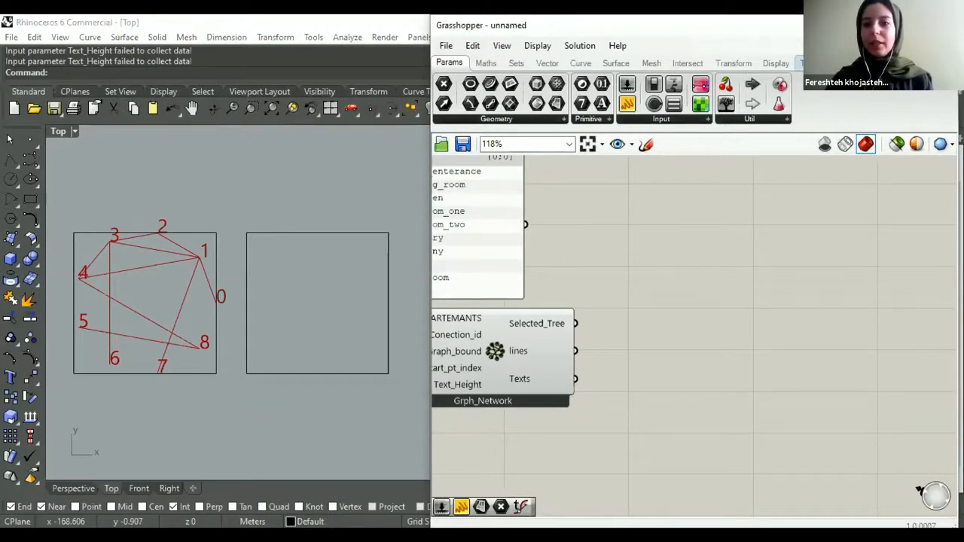
- Place a Termite_Nest Space Syntax component on the canvas beside Grph_Network
click(800, 64)
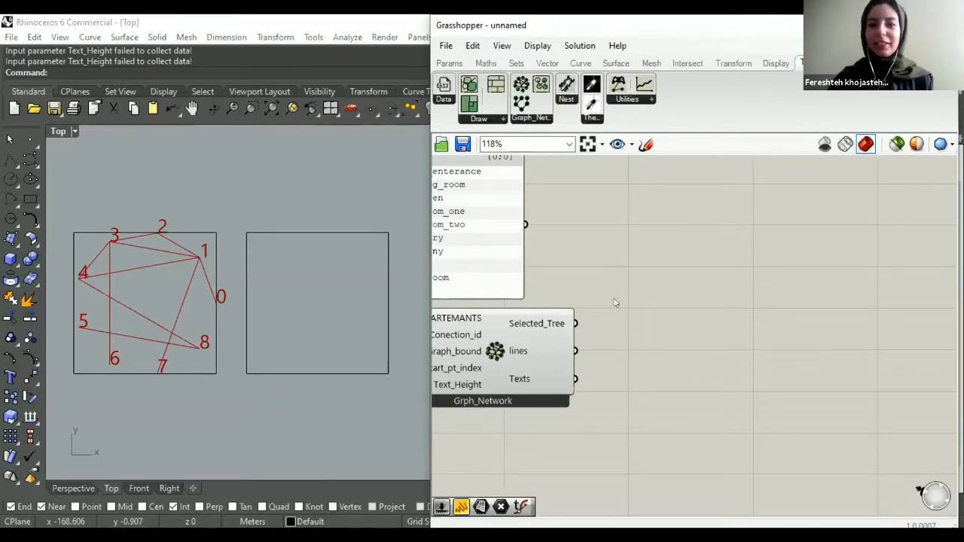
click(497, 346)
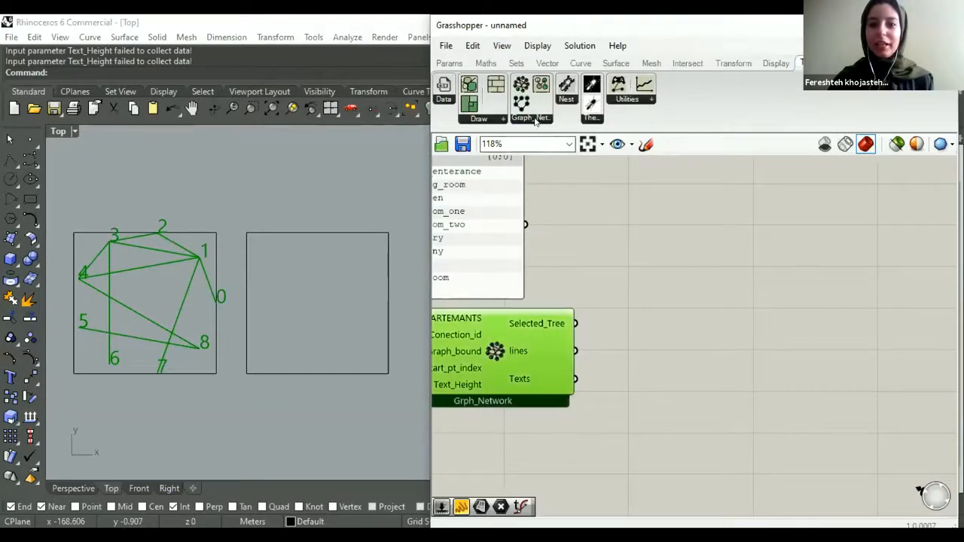
click(536, 119)
drag(549, 164, 654, 342)
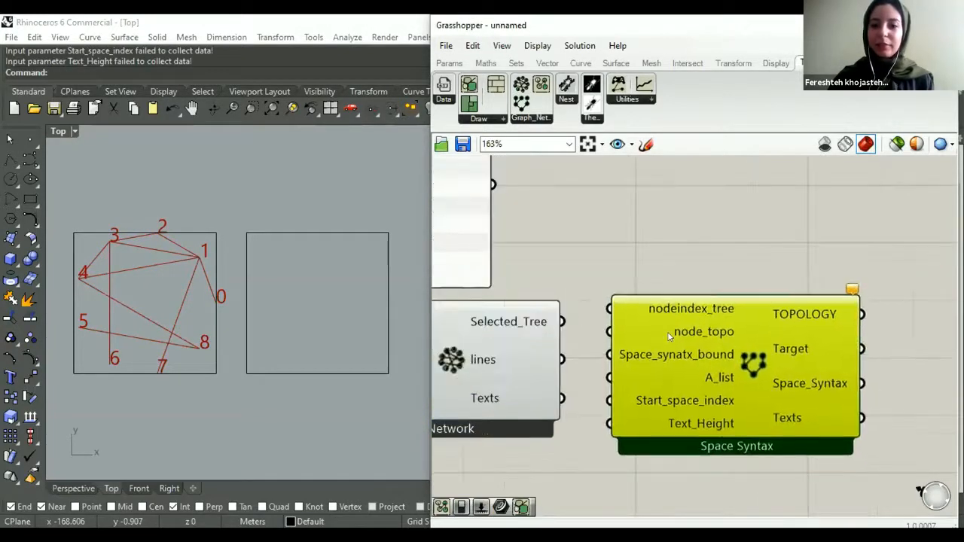
scroll(611, 324, down, 2)
scroll(611, 324, up, 2)
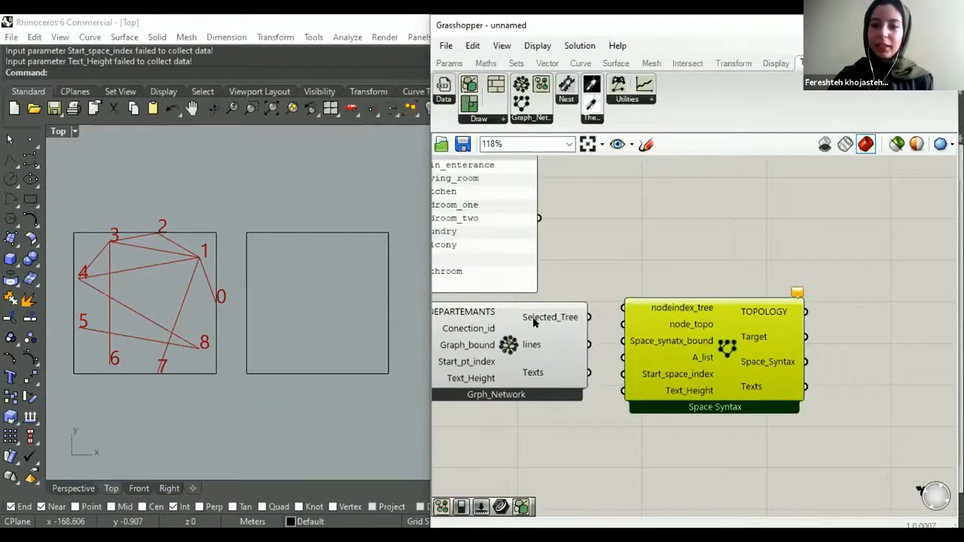
- Connect Grph_Network's Selected_Tree output to Space Syntax's nodeindex_tree and node_topo inputs
scroll(635, 322, down, 2)
scroll(547, 338, up, 1)
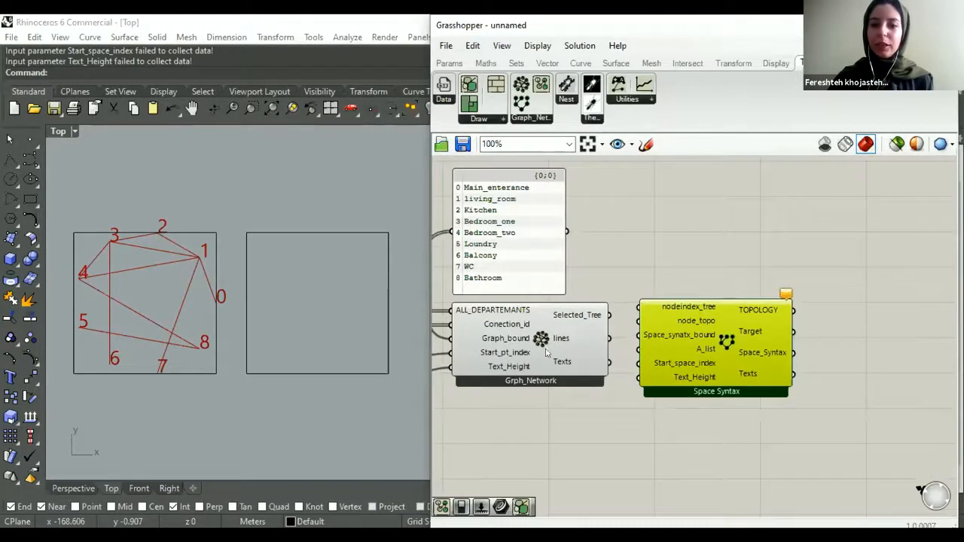
scroll(642, 305, up, 2)
mouse_move(642, 305)
mouse_down()
mouse_move(605, 316)
mouse_move(648, 322)
mouse_up()
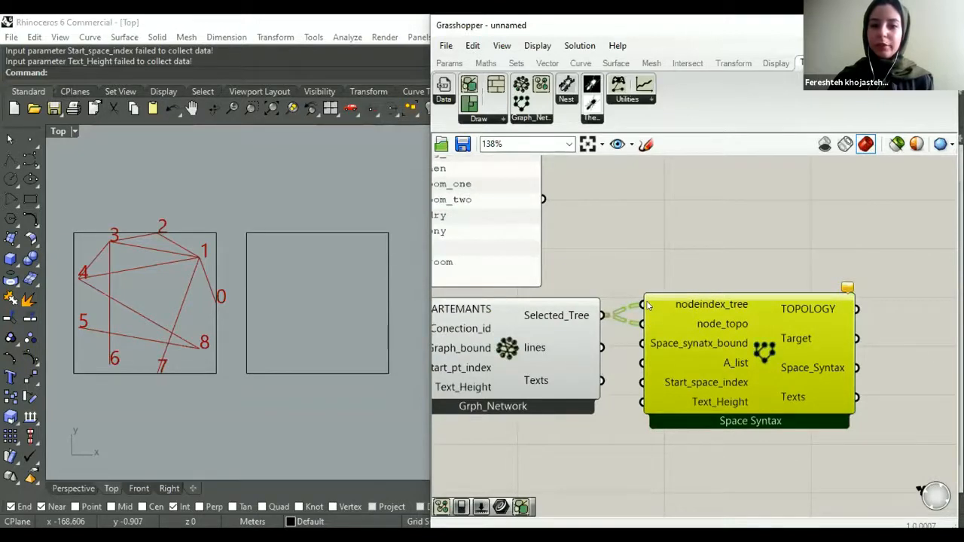
right_drag(681, 360, 667, 344)
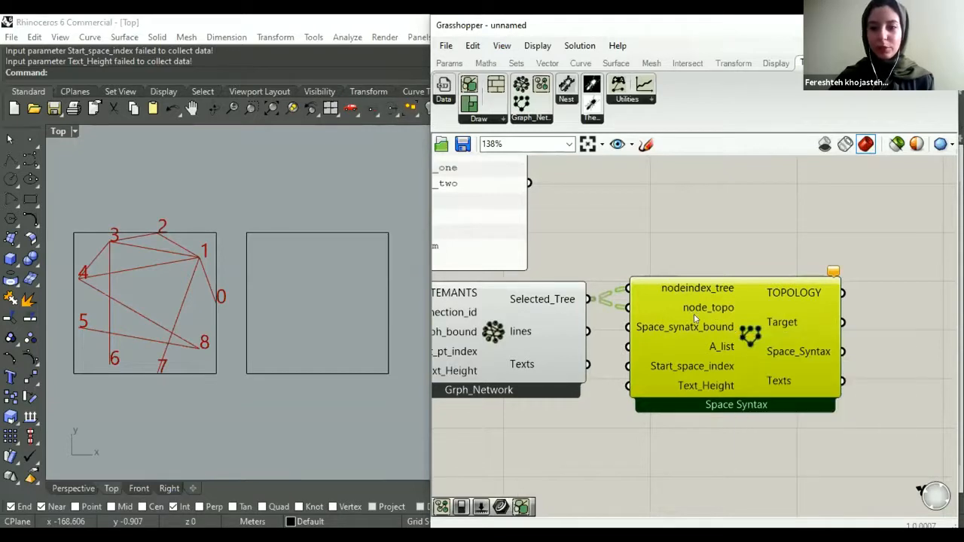
right_drag(634, 351, 657, 341)
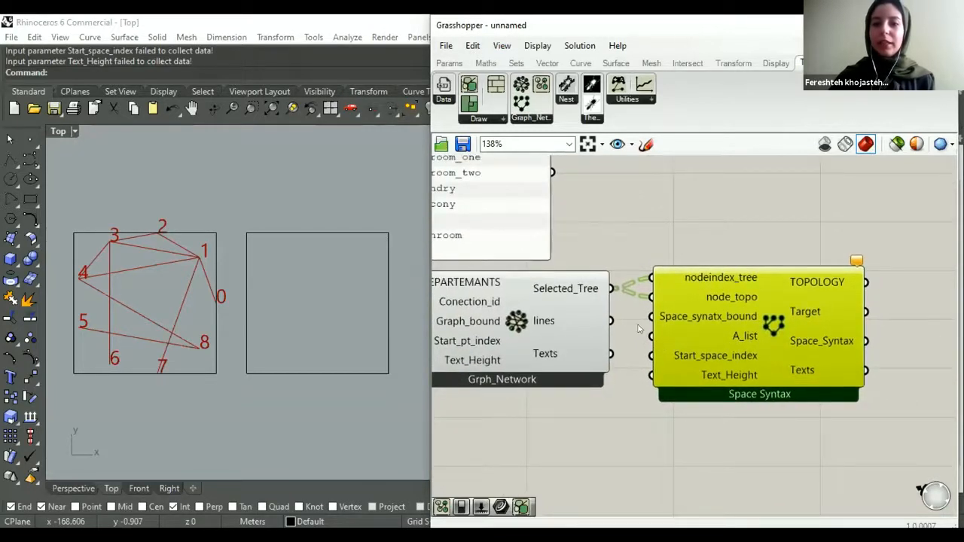
- Place a Curve parameter beside Space Syntax and reference the middle rectangle in the Top viewport as its curve
scroll(652, 337, down, 2)
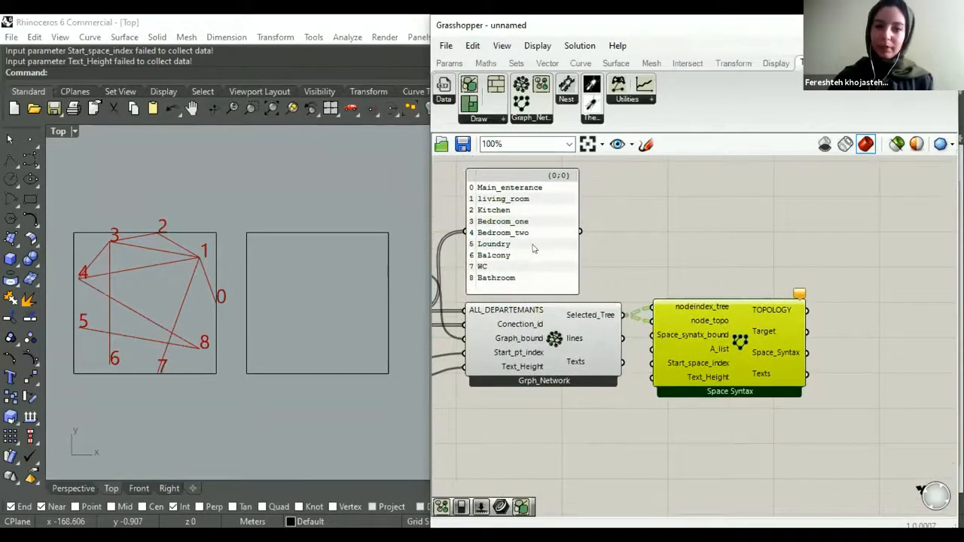
drag(532, 248, 533, 230)
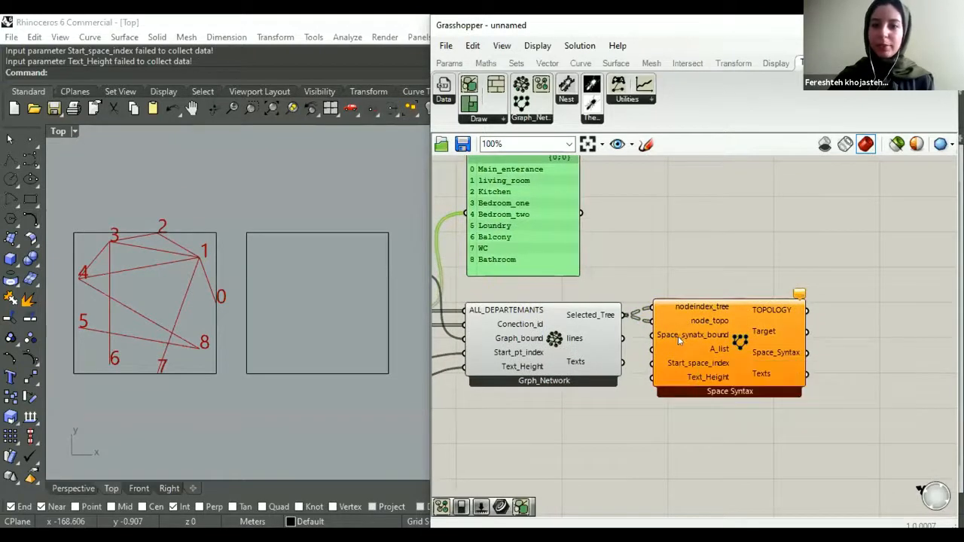
click(448, 64)
drag(490, 84, 602, 283)
right_click(602, 283)
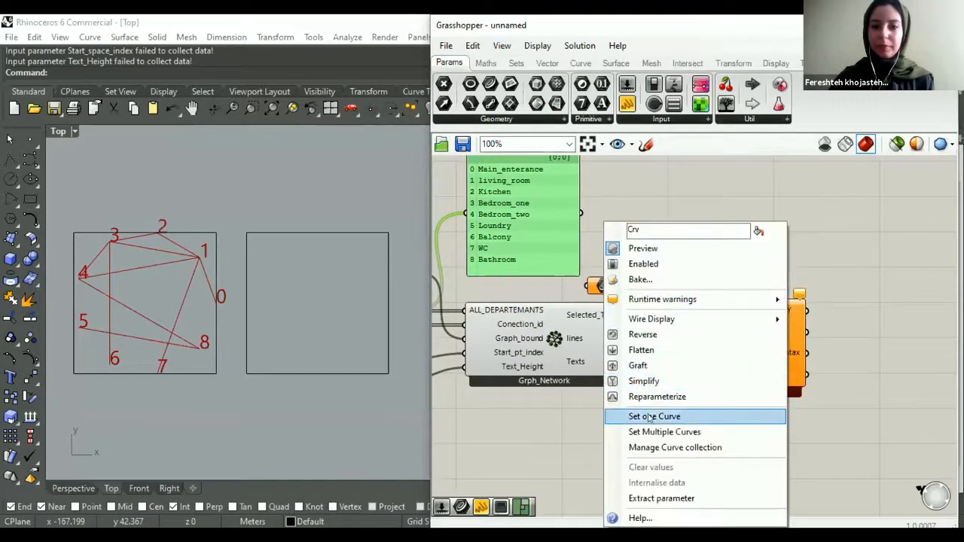
click(649, 417)
click(342, 372)
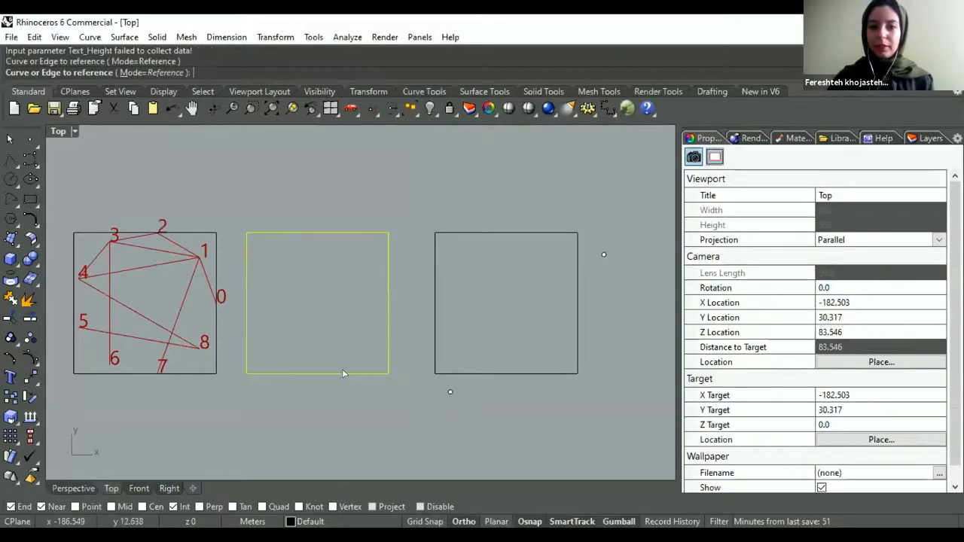
- Connect the new Curve parameter to Space Syntax's Space_synatx_bound input and tidy its position above the wires
drag(624, 286, 650, 337)
drag(602, 288, 597, 295)
click(638, 319)
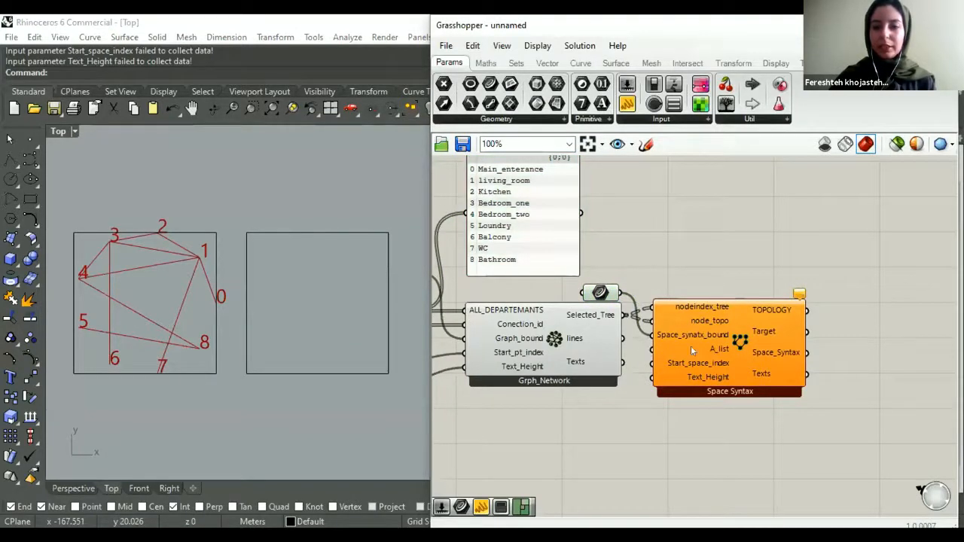
- Connect the CSV data component's Area_list output to Space Syntax's A_list input
drag(650, 350, 602, 394)
scroll(743, 306, down, 3)
scroll(631, 357, down, 2)
scroll(618, 283, up, 5)
scroll(559, 382, down, 1)
right_drag(569, 395, 498, 317)
scroll(517, 316, down, 1)
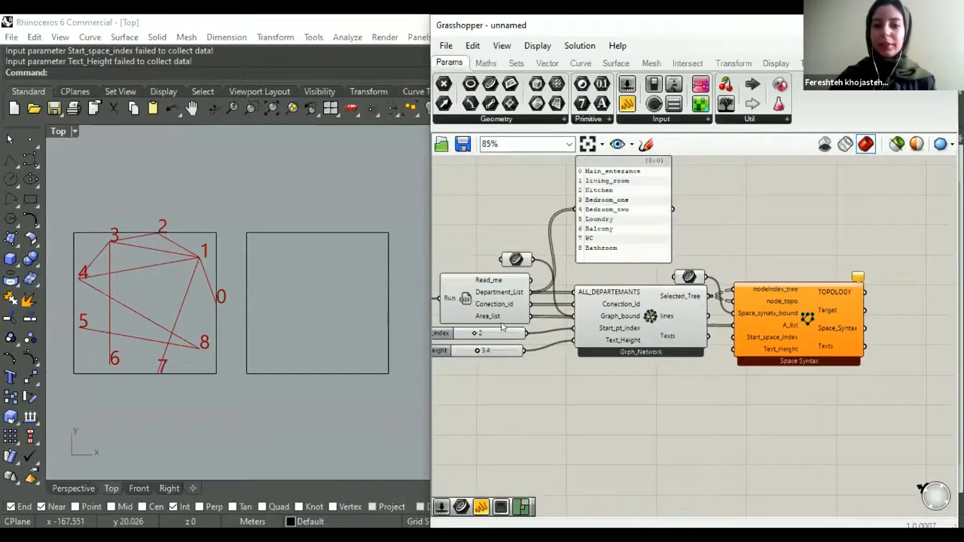
- Connect the Start_pt_index slider to Space Syntax's Start_space_index input
right_drag(766, 322, 683, 314)
scroll(667, 364, up, 1)
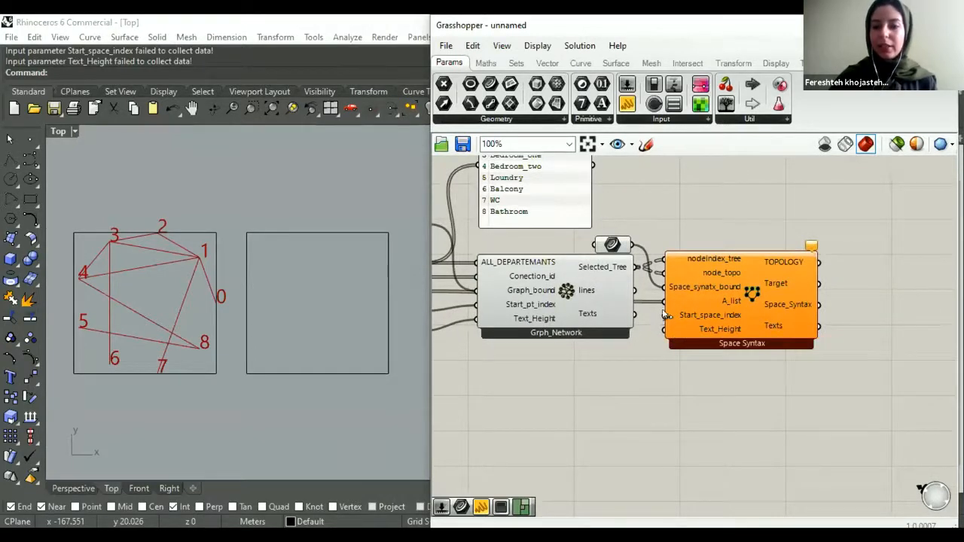
scroll(666, 314, down, 4)
scroll(718, 306, up, 5)
drag(705, 304, 521, 279)
scroll(722, 307, down, 2)
scroll(556, 322, up, 2)
scroll(557, 323, up, 2)
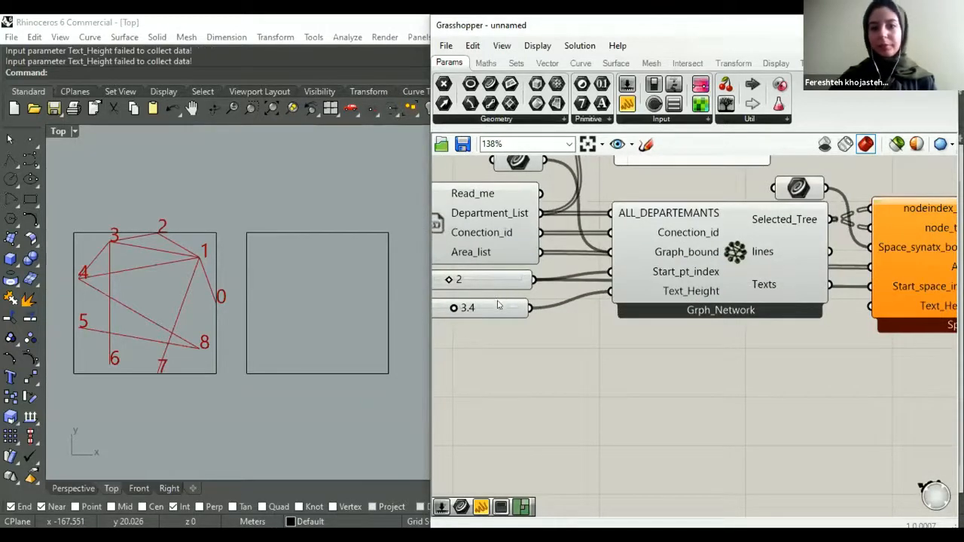
- Connect Grph_Network's existing Text_Height slider to Space Syntax's Text_Height input
scroll(500, 295, down, 2)
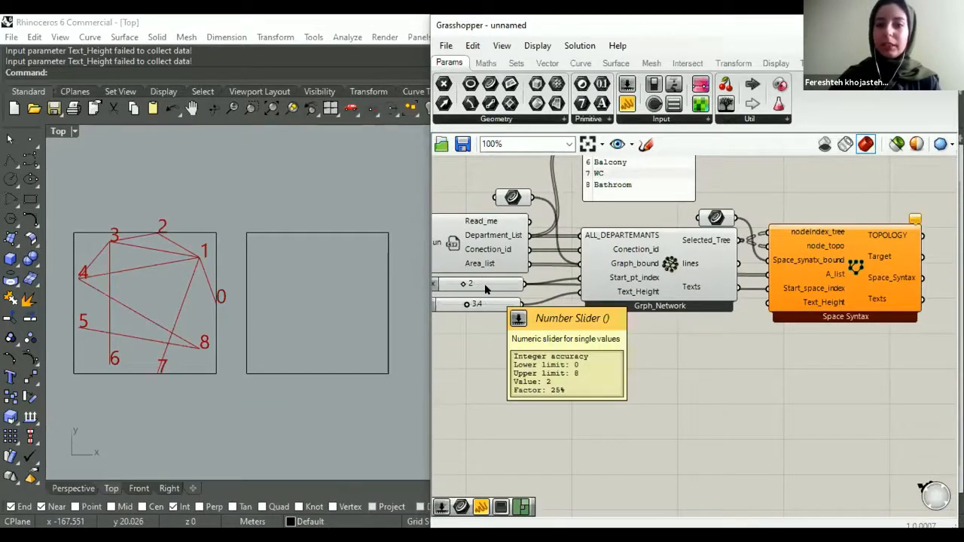
right_drag(641, 294, 589, 293)
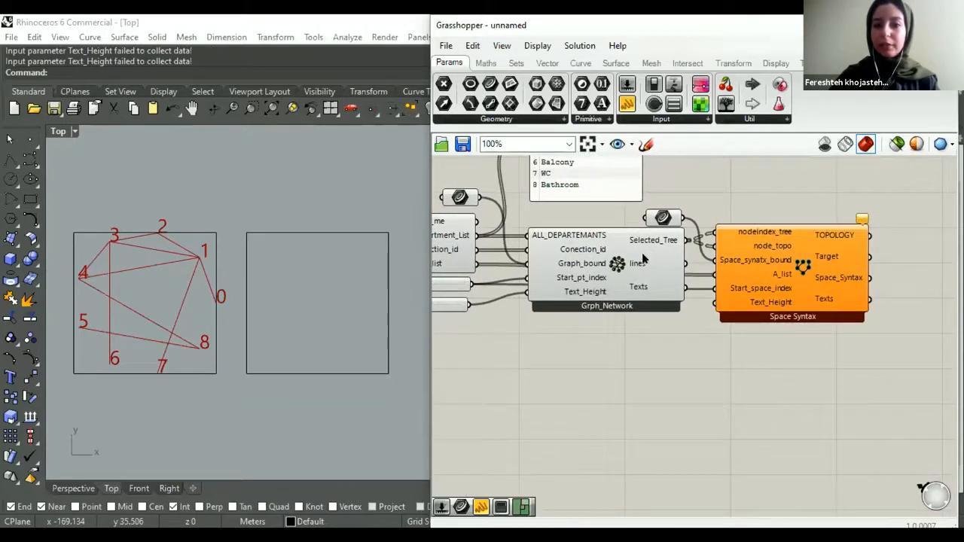
right_drag(697, 319, 637, 300)
drag(655, 285, 545, 246)
scroll(723, 251, down, 4)
scroll(568, 287, up, 5)
scroll(565, 311, down, 1)
right_drag(615, 309, 617, 309)
right_drag(697, 301, 612, 352)
scroll(667, 331, up, 2)
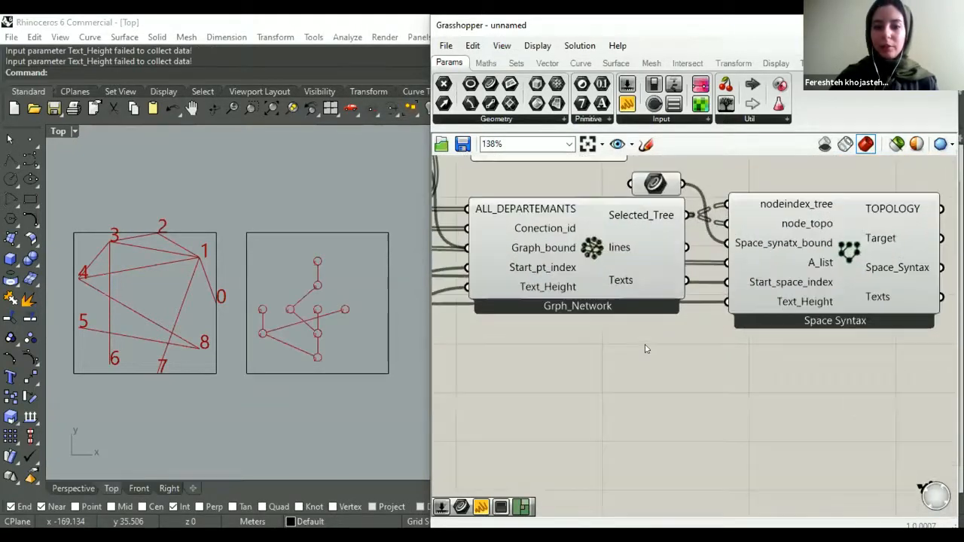
- Drive Space Syntax's Text_Height input with its own new number slider set to 2
double_click(642, 342)
text(3)
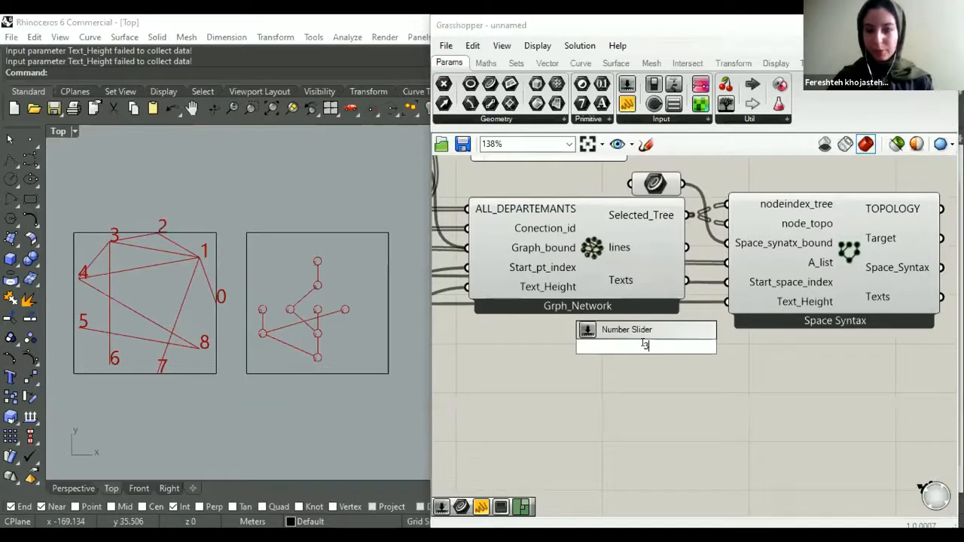
key(Return)
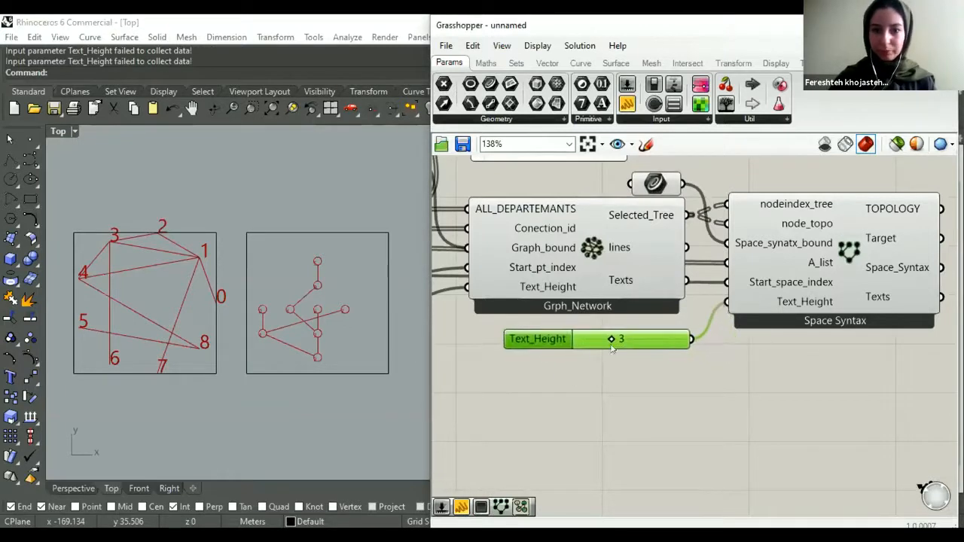
scroll(612, 348, up, 2)
drag(606, 337, 594, 336)
click(584, 386)
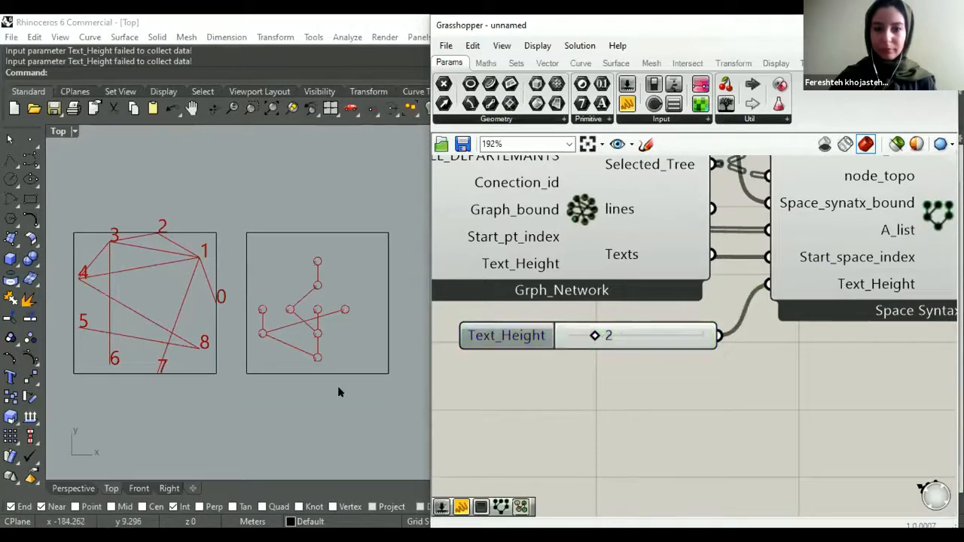
- Examine the space syntax diagram in the middle rectangle, highlighting it through the Space Syntax component and comparing it with the graph
scroll(309, 347, up, 4)
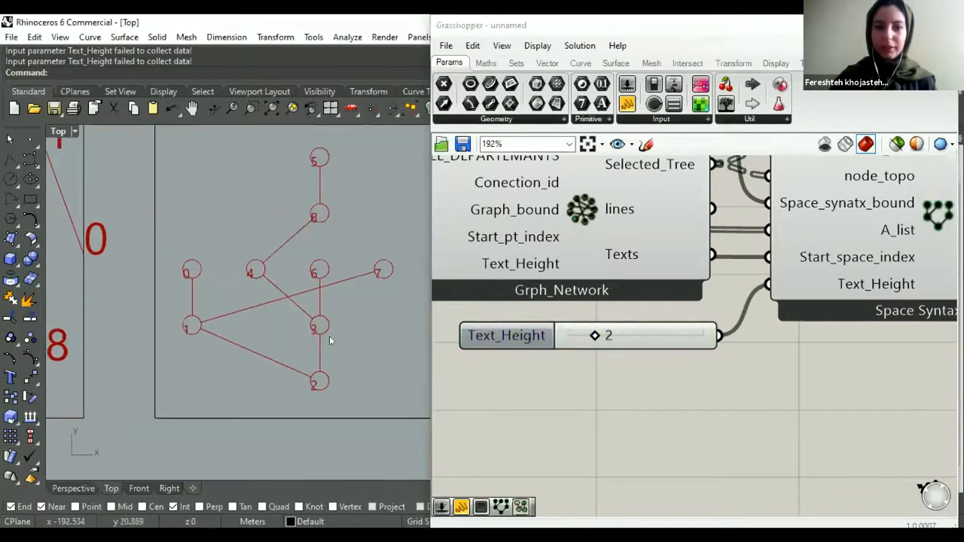
right_drag(329, 341, 301, 374)
scroll(638, 380, down, 4)
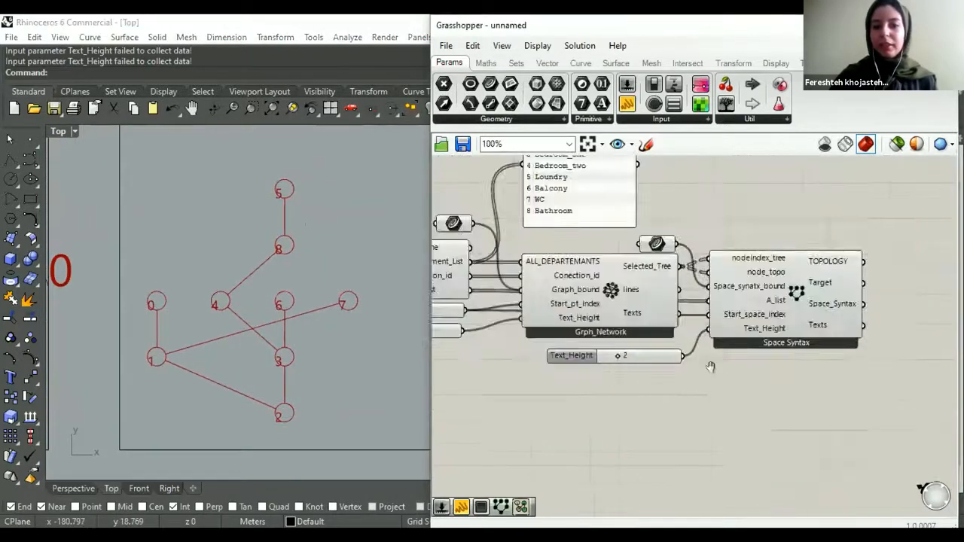
scroll(709, 367, down, 4)
scroll(693, 338, up, 4)
click(693, 338)
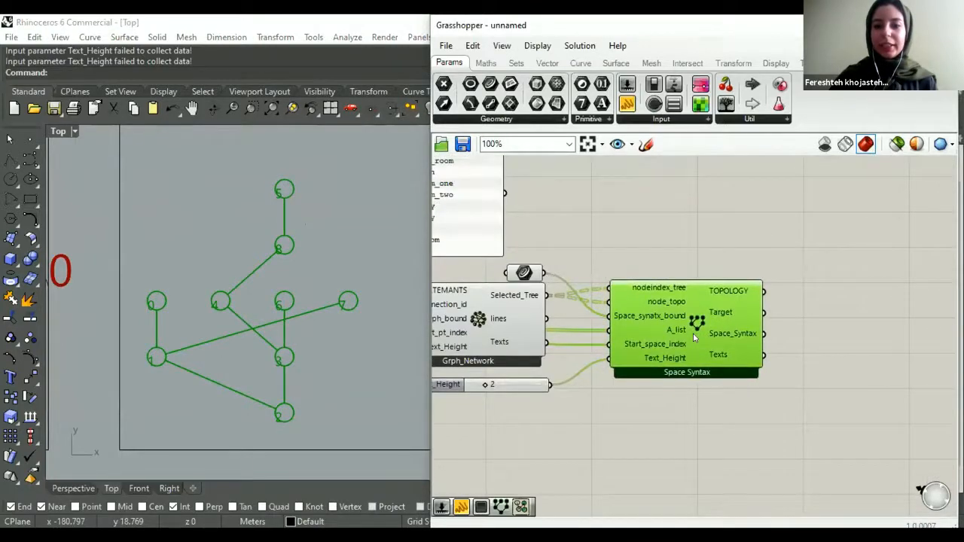
click(649, 245)
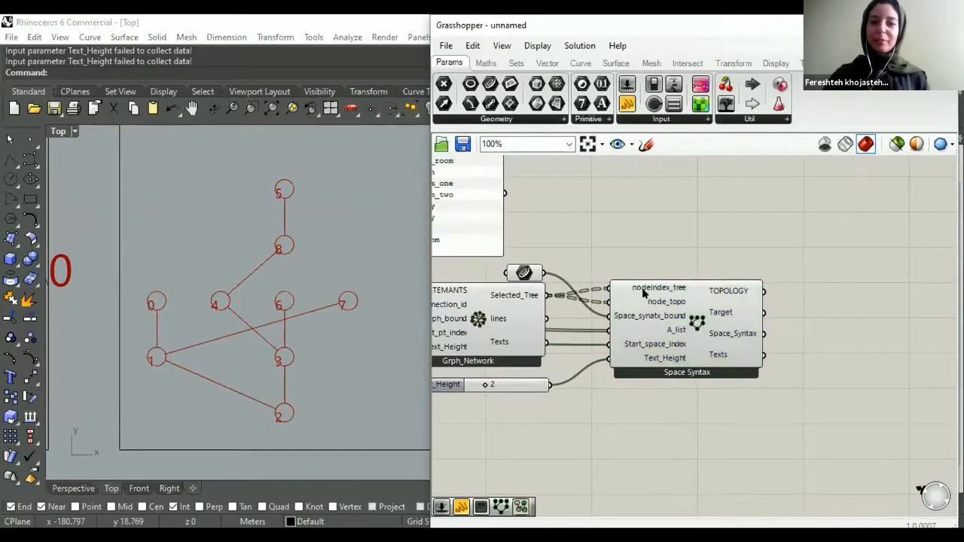
scroll(644, 293, down, 4)
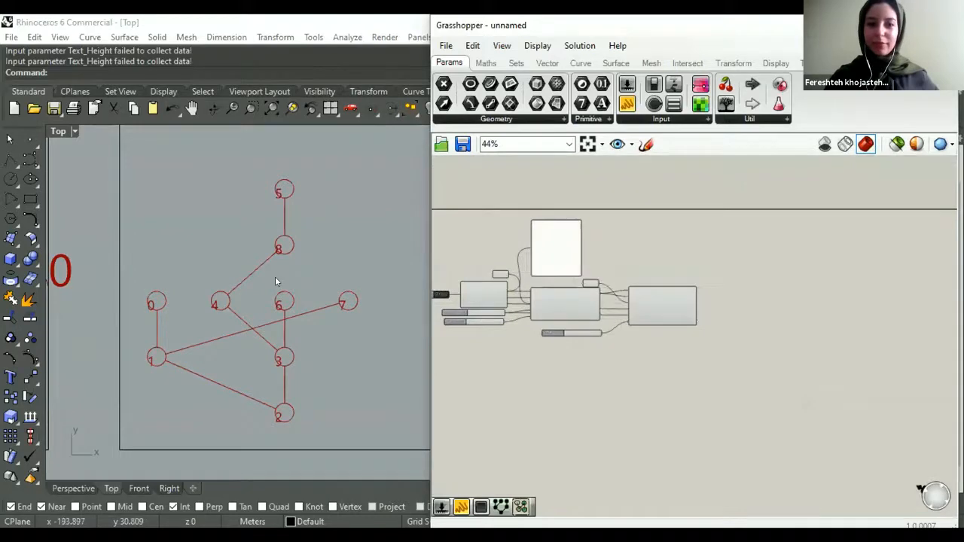
scroll(412, 264, down, 6)
right_drag(418, 318, 408, 357)
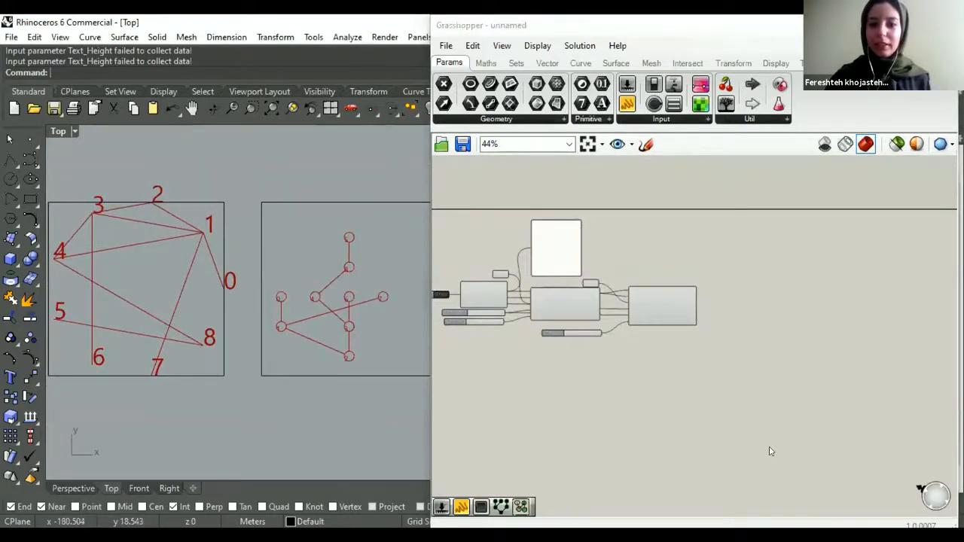
- Test the Start_pt_index slider at 3, 4 and 2, leave it at 0, and compare the diagram with the room list
scroll(580, 322, up, 5)
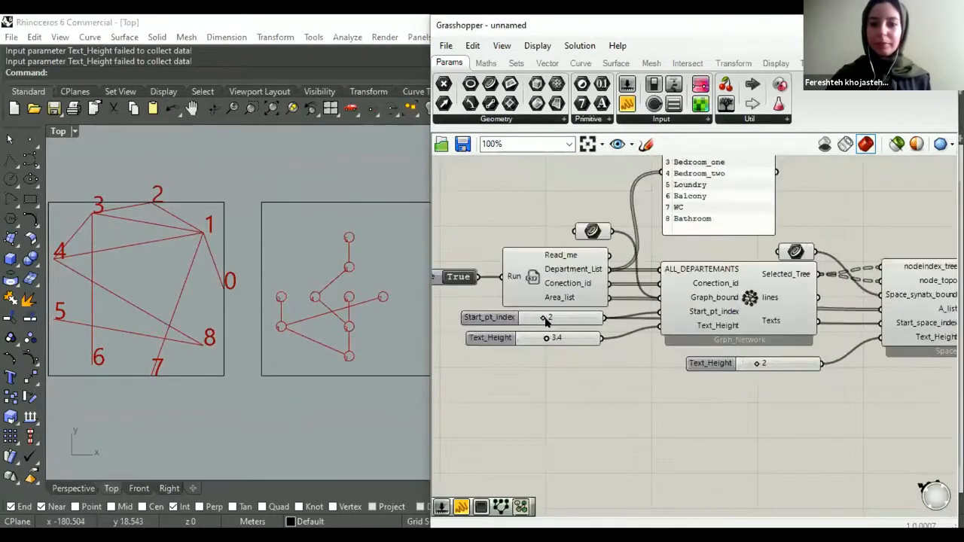
scroll(545, 320, up, 1)
mouse_move(539, 316)
mouse_down()
mouse_move(528, 317)
mouse_move(554, 317)
mouse_up()
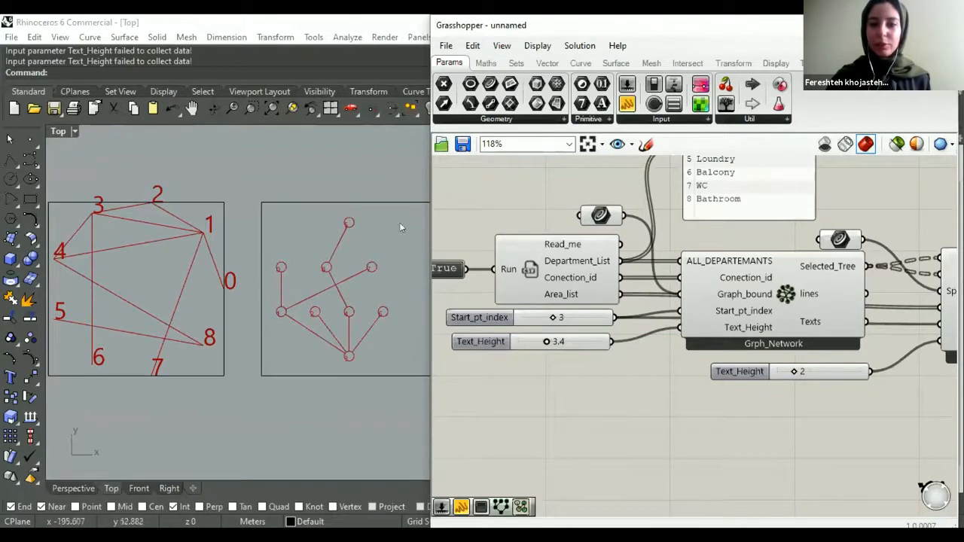
drag(552, 317, 554, 317)
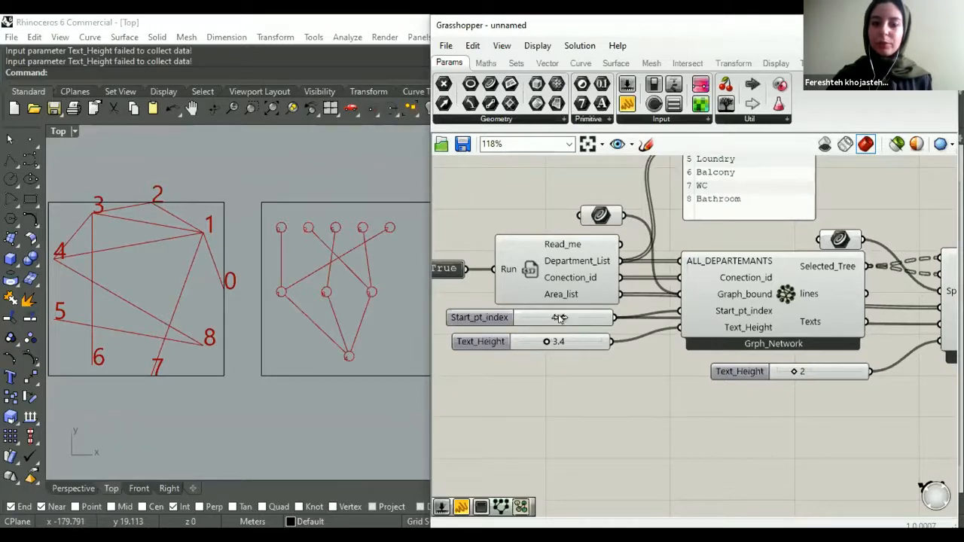
drag(563, 317, 532, 317)
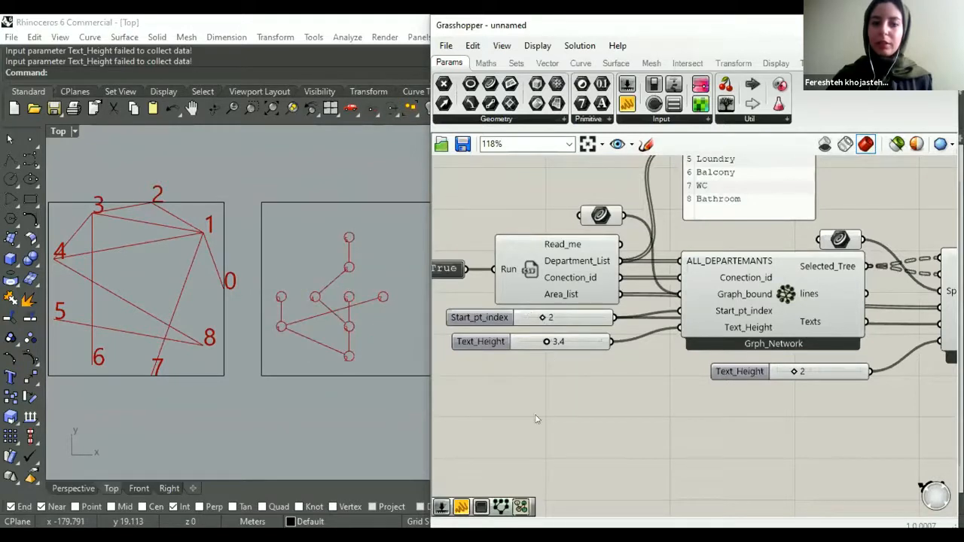
drag(541, 318, 521, 318)
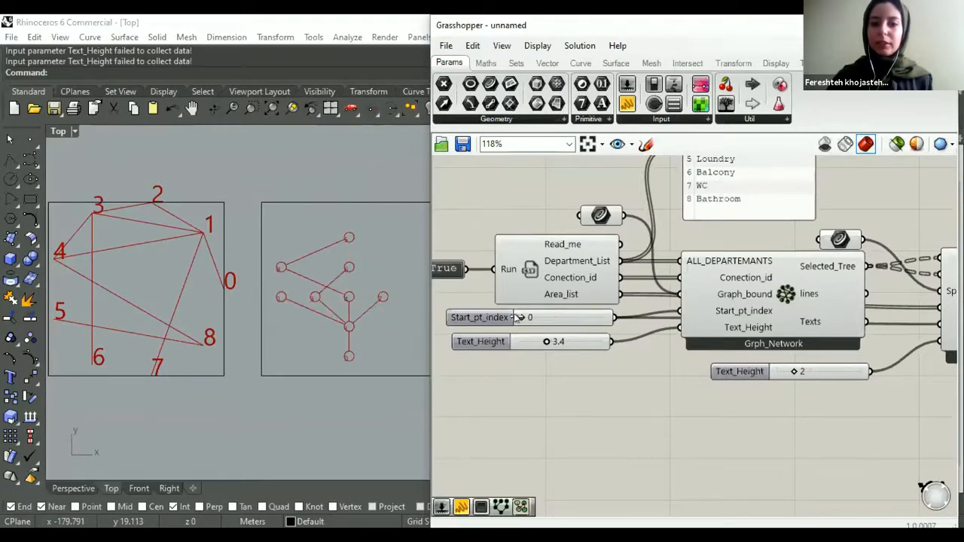
scroll(607, 363, down, 3)
right_drag(698, 184, 589, 191)
scroll(572, 267, up, 5)
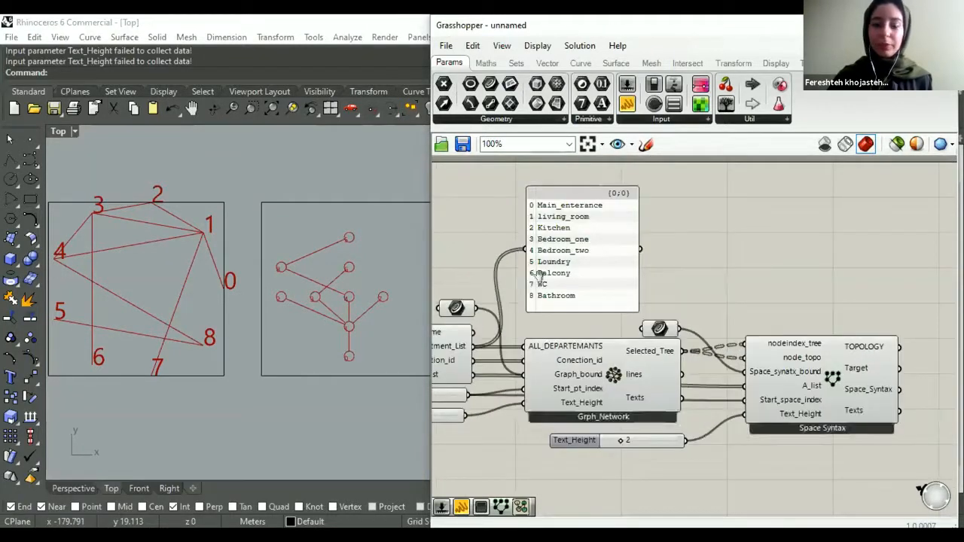
- Place a Spatial_Graph component from the Termite_Nest graph tools on the canvas beside Space Syntax
scroll(640, 352, down, 6)
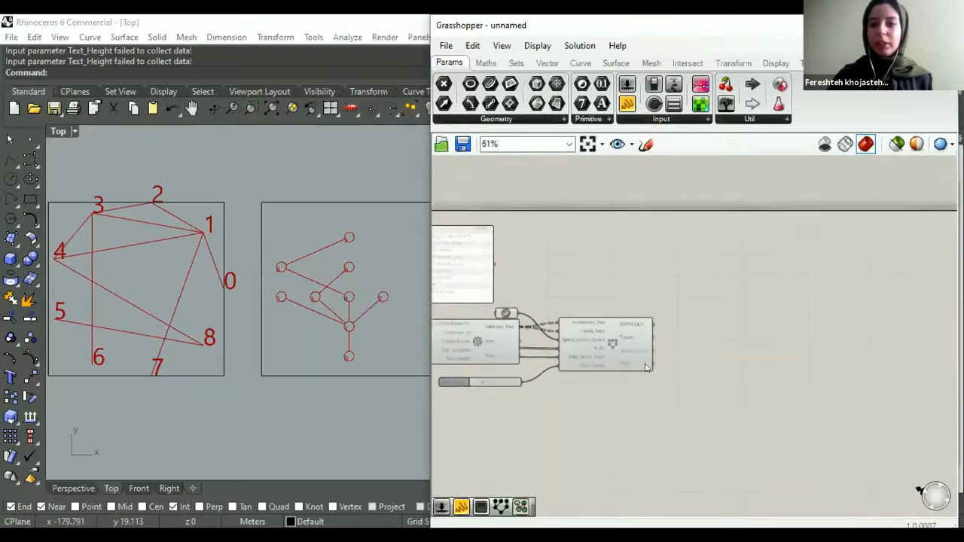
scroll(648, 331, up, 1)
click(803, 63)
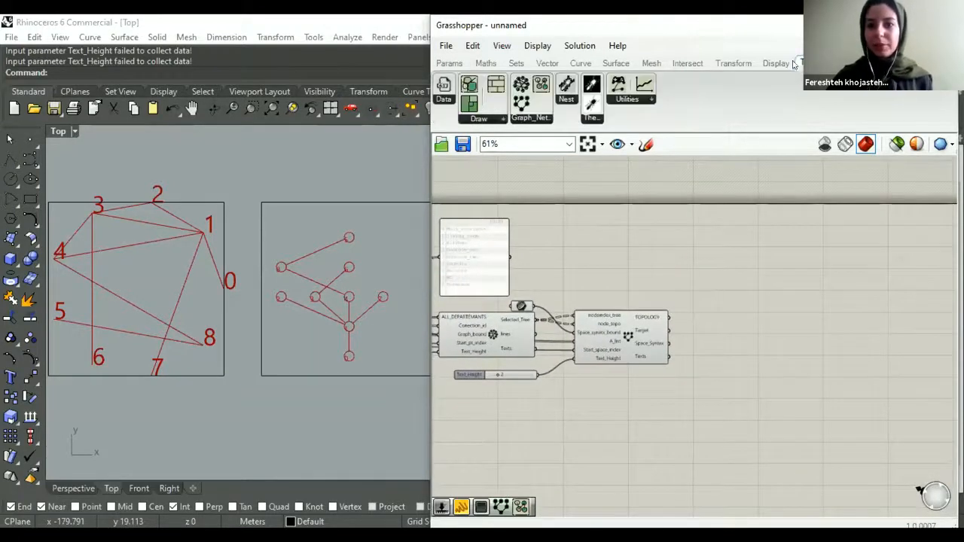
click(531, 117)
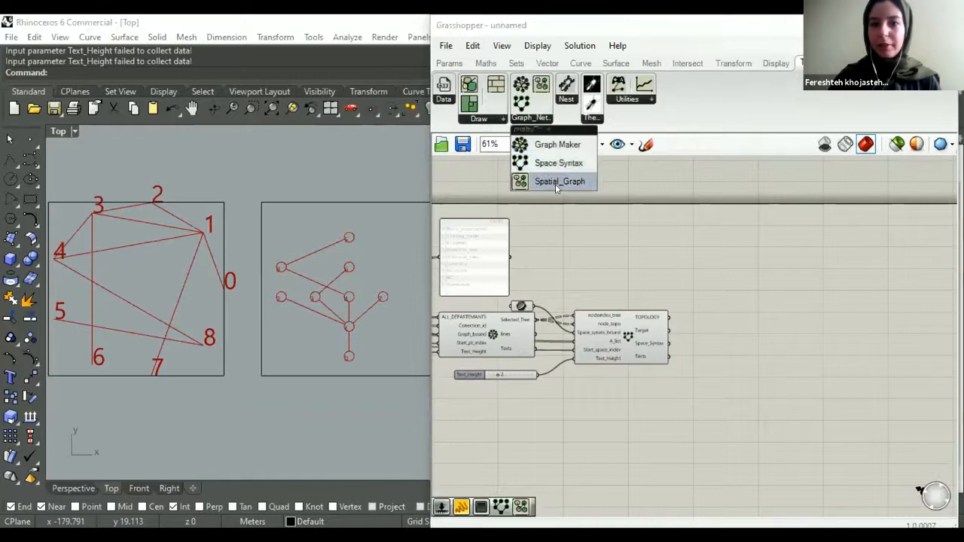
scroll(662, 320, down, 1)
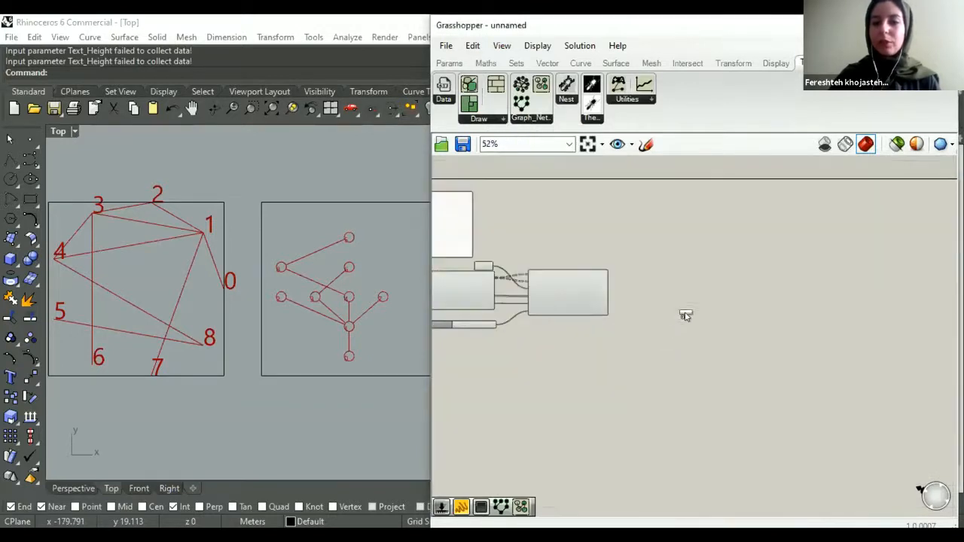
click(684, 307)
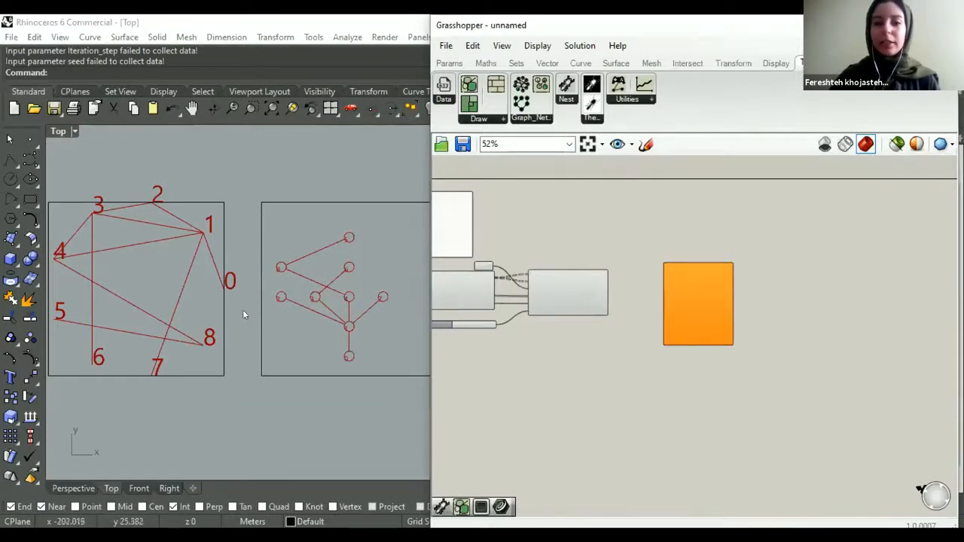
- Examine the third rectangle in the Top viewport and the input names of the Spatial Graph component
scroll(351, 312, down, 2)
right_drag(377, 340, 295, 360)
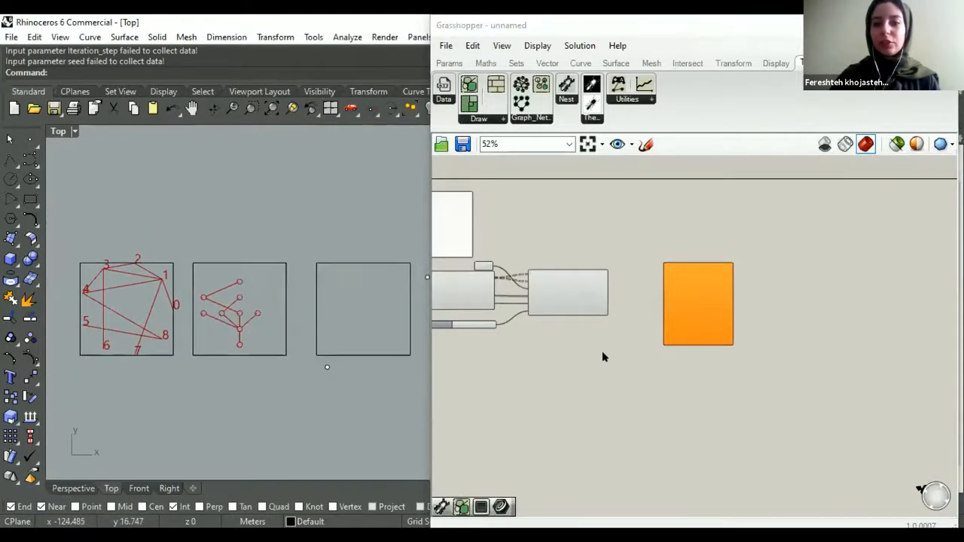
scroll(673, 332, up, 2)
scroll(672, 332, up, 1)
click(670, 331)
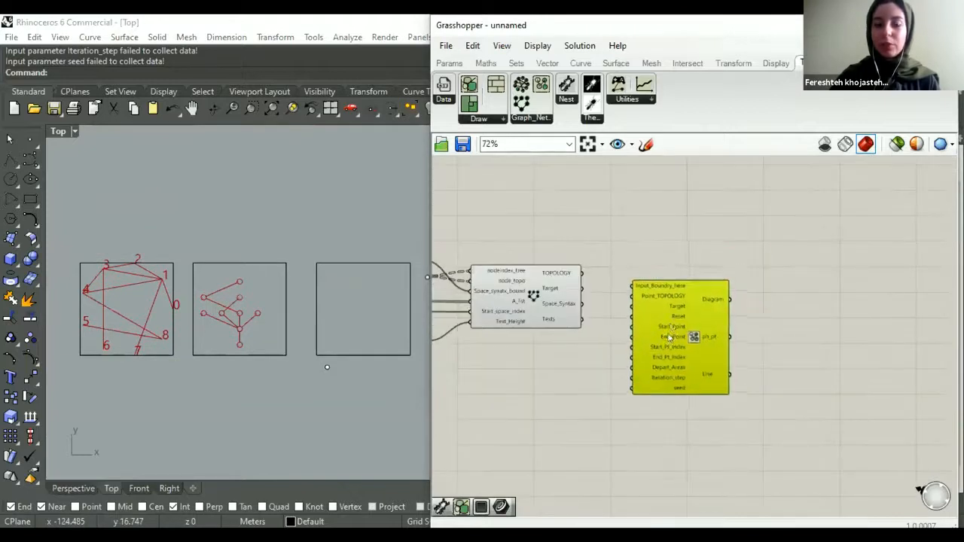
scroll(667, 302, up, 2)
right_drag(667, 304, 673, 303)
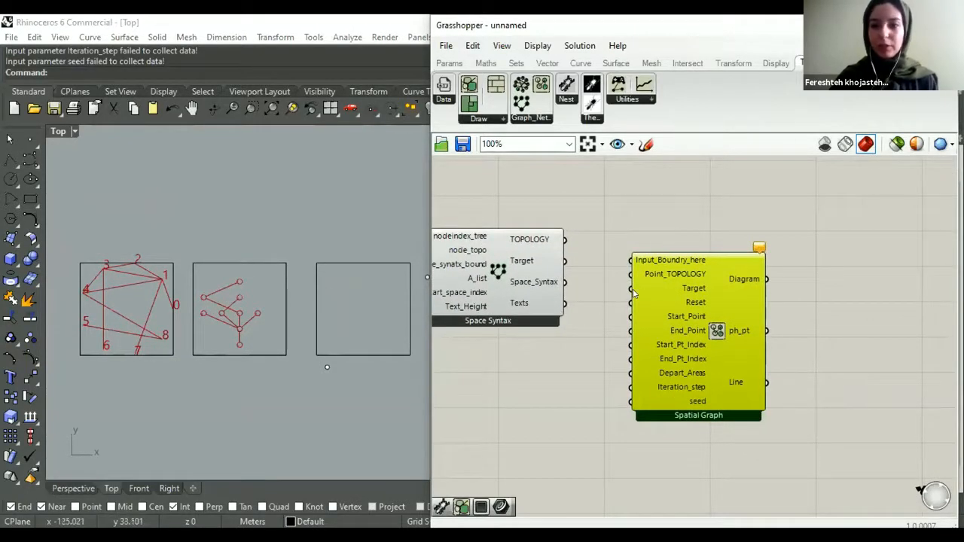
right_drag(633, 281, 622, 302)
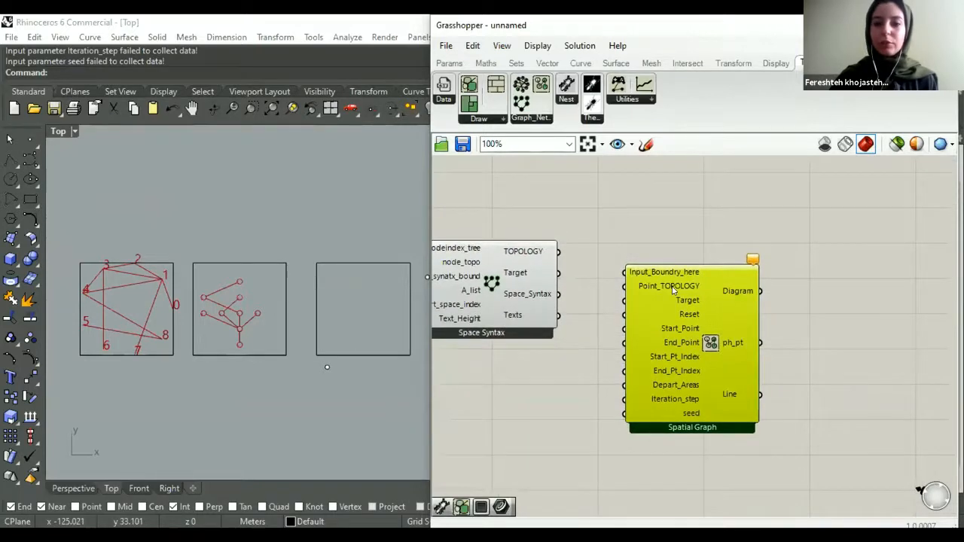
- Add a Curve parameter, reference the third rectangle in it, and connect it to Input_Boundry_here of the Spatial Graph component
drag(673, 290, 675, 270)
click(450, 64)
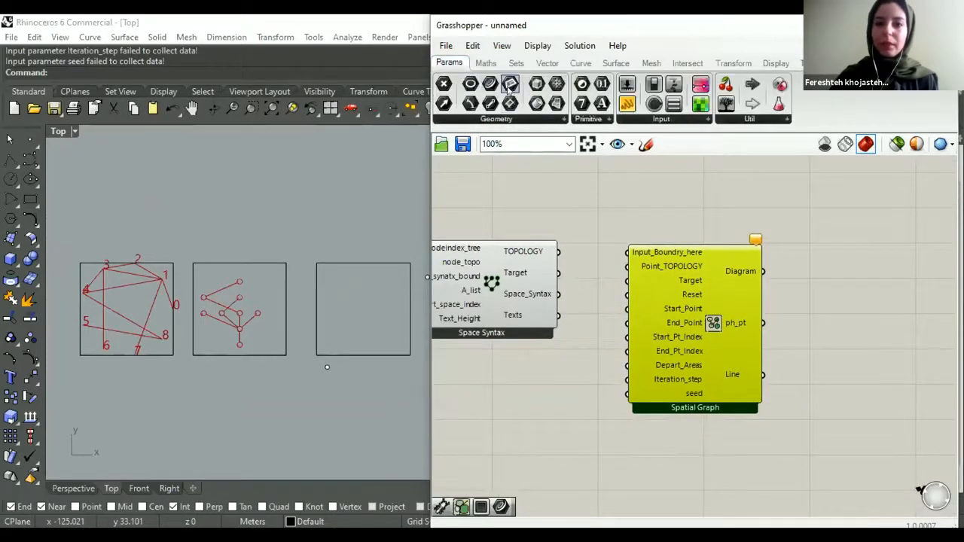
click(538, 226)
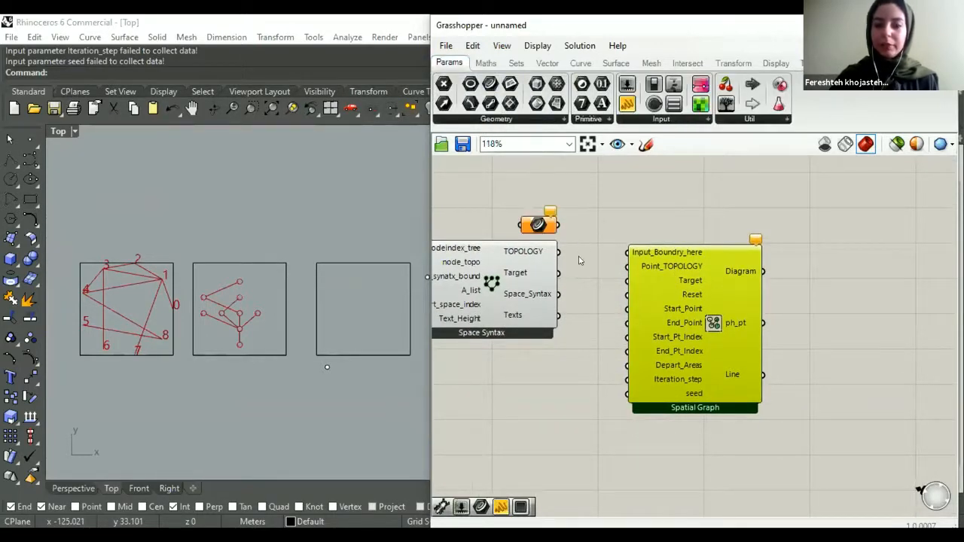
scroll(583, 258, up, 1)
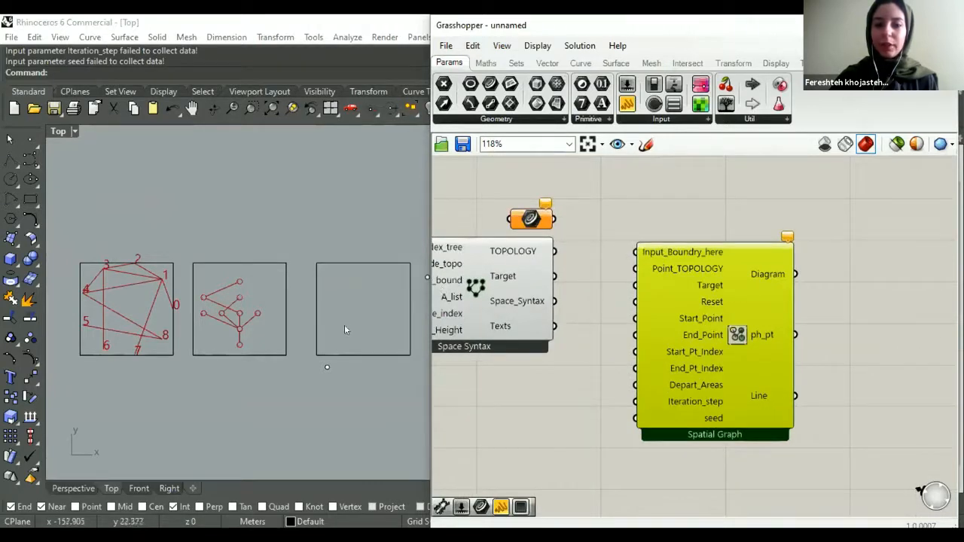
right_drag(342, 321, 298, 334)
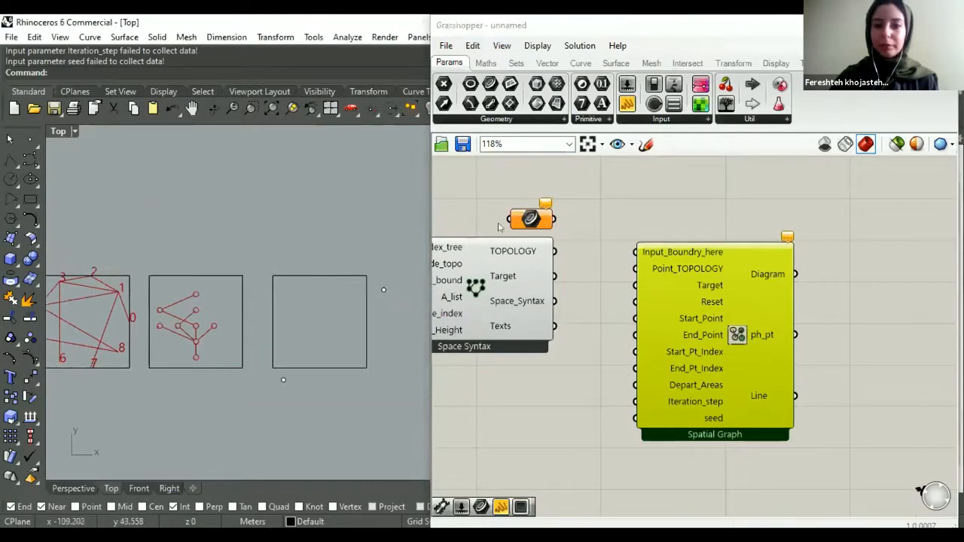
click(329, 275)
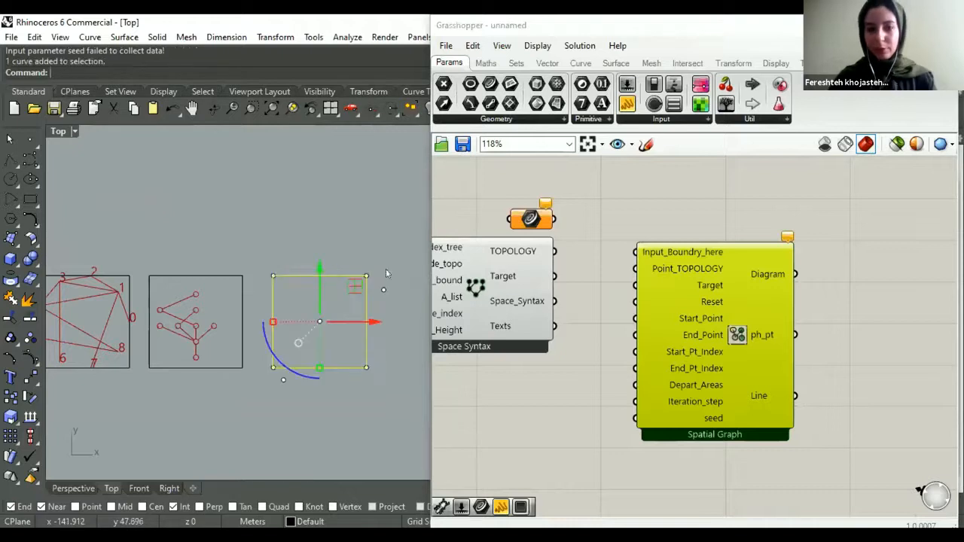
right_click(530, 218)
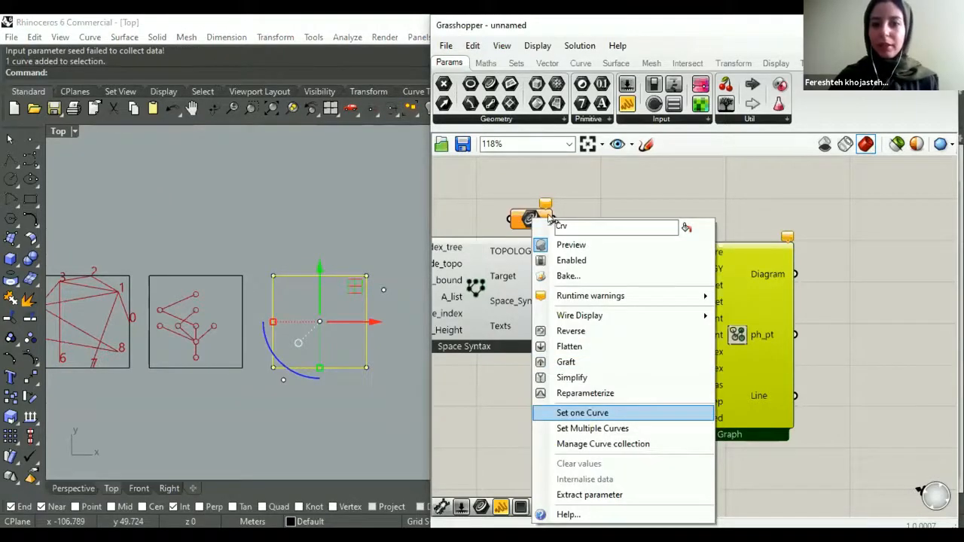
drag(554, 219, 635, 259)
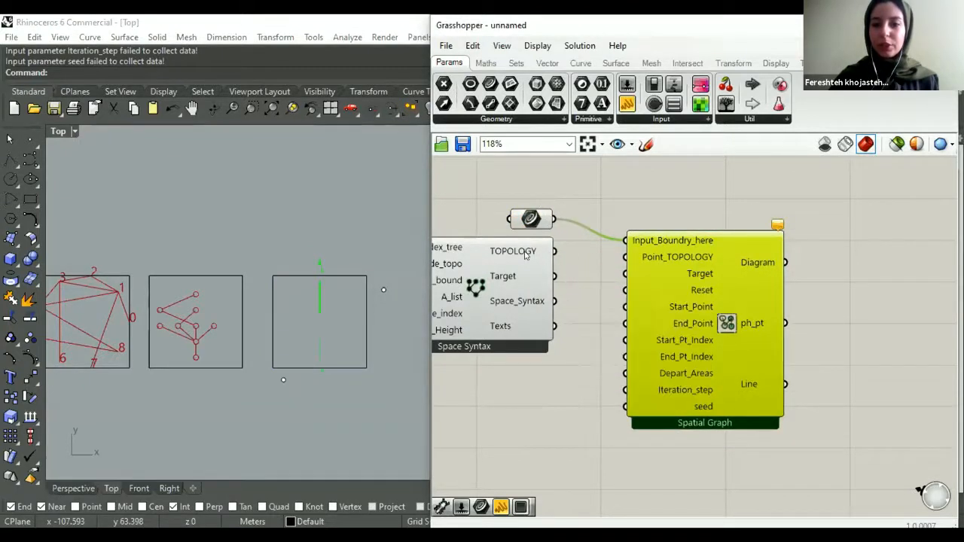
- Connect the Space Syntax TOPOLOGY and Target outputs to the Point_TOPOLOGY and Target inputs of Spatial Graph
drag(552, 252, 625, 257)
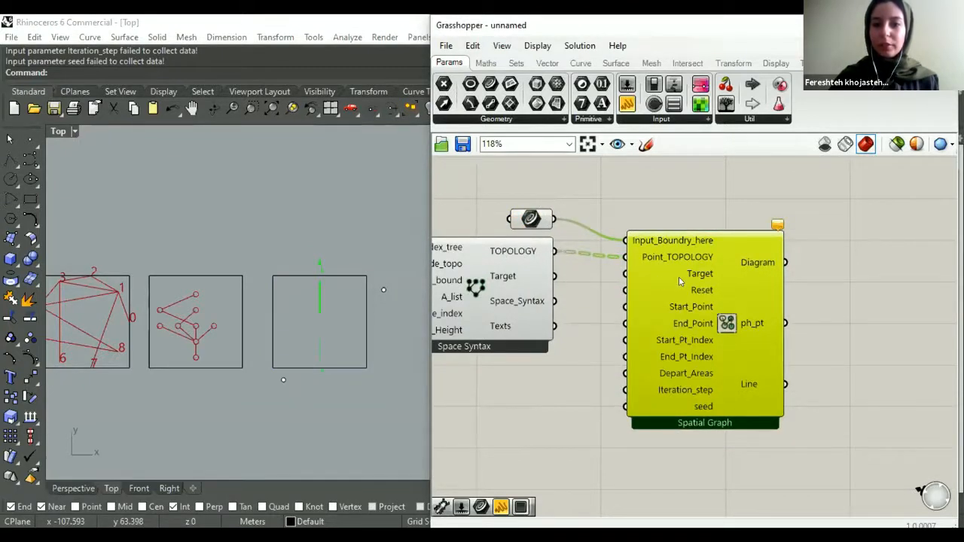
drag(678, 276, 683, 271)
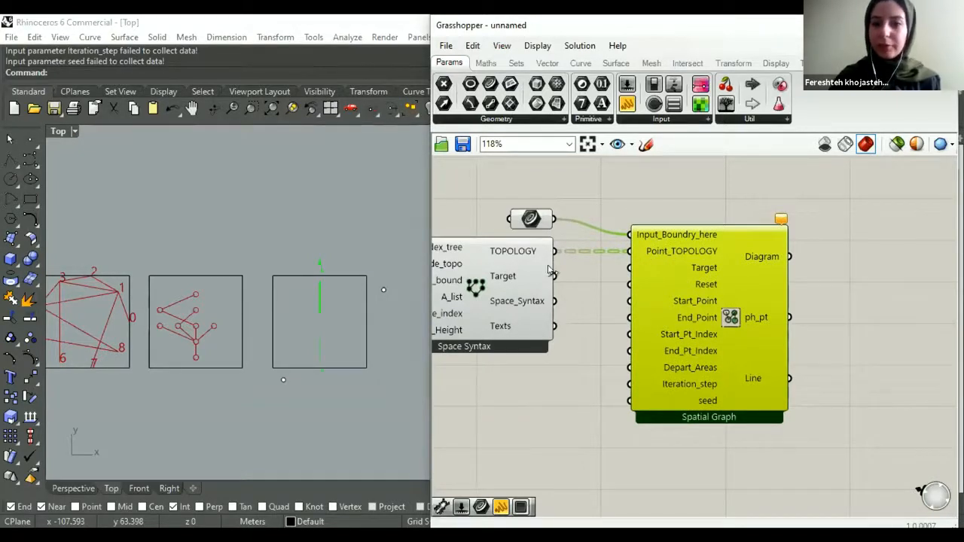
drag(554, 276, 629, 268)
- Add a Button below the Space Syntax component and connect it to the Reset input of Spatial Graph
right_drag(635, 372, 672, 370)
click(582, 391)
double_click(581, 384)
text(buto)
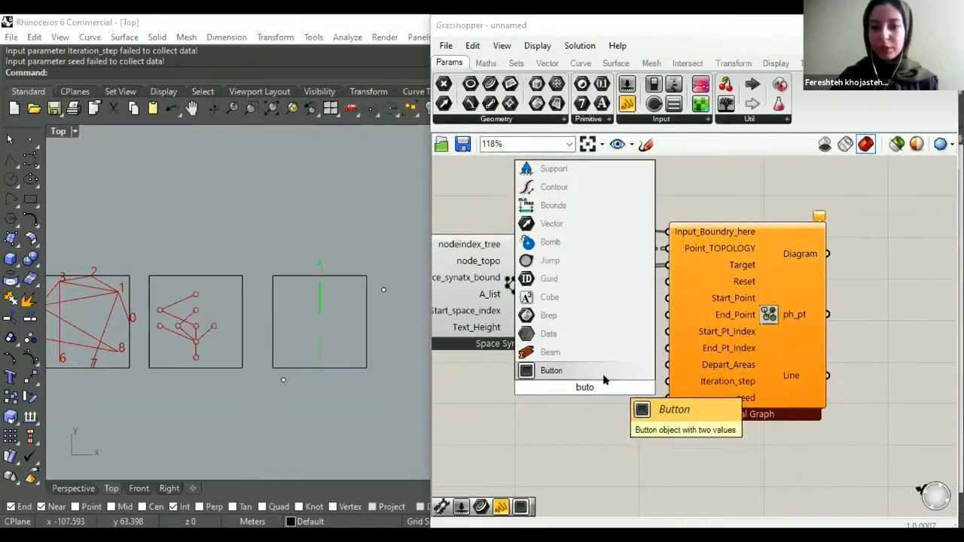
click(577, 368)
drag(543, 386, 506, 364)
drag(667, 282, 591, 364)
click(565, 416)
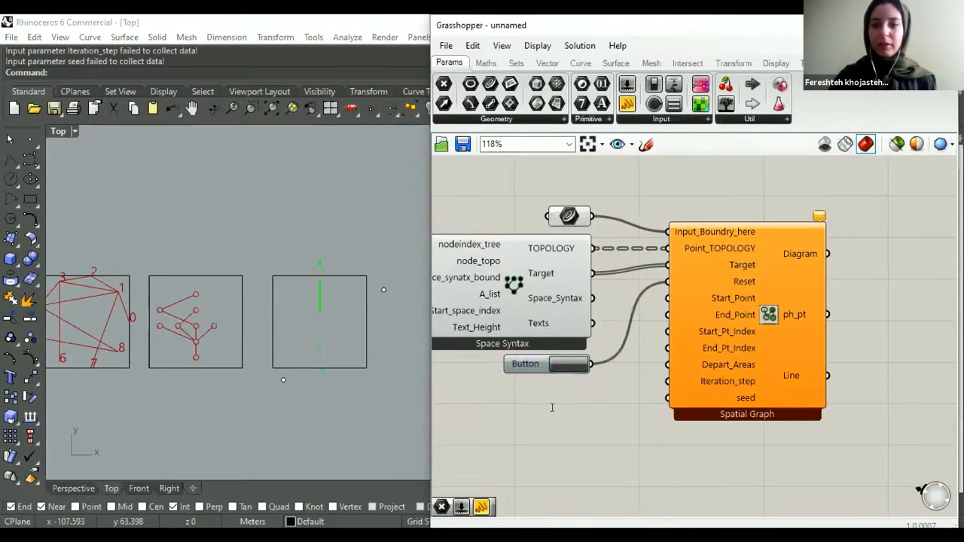
double_click(552, 407)
click(580, 441)
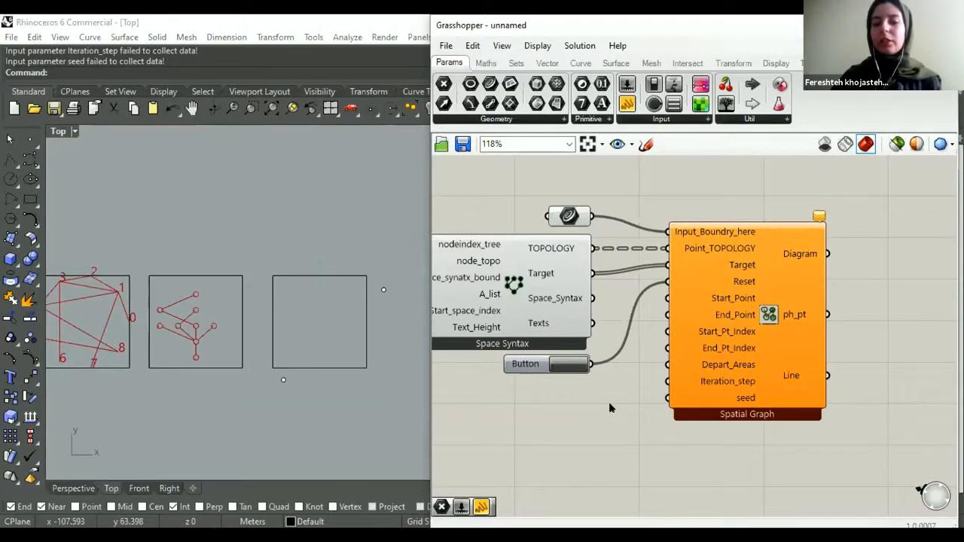
- Examine the two points outside the third rectangle in the Top viewport alongside the room list on the canvas
click(277, 384)
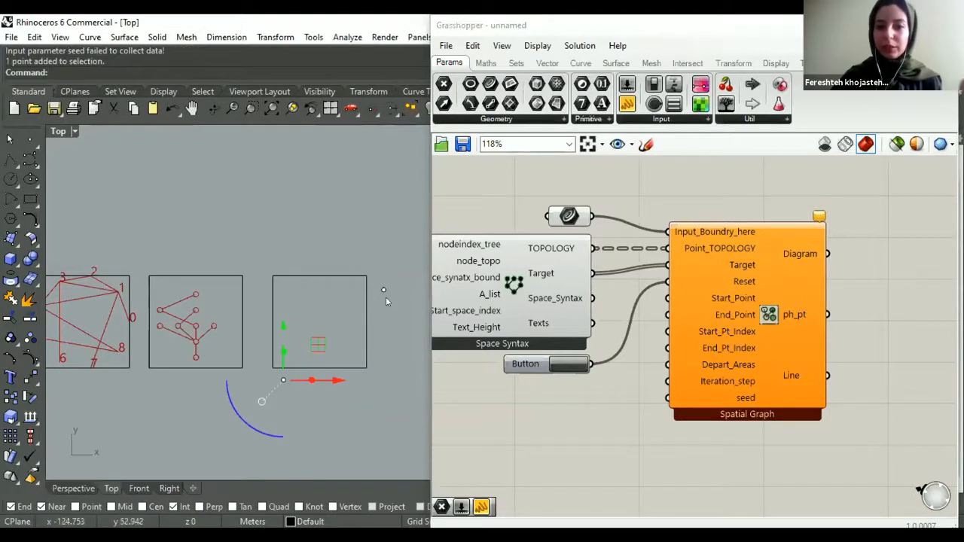
click(382, 289)
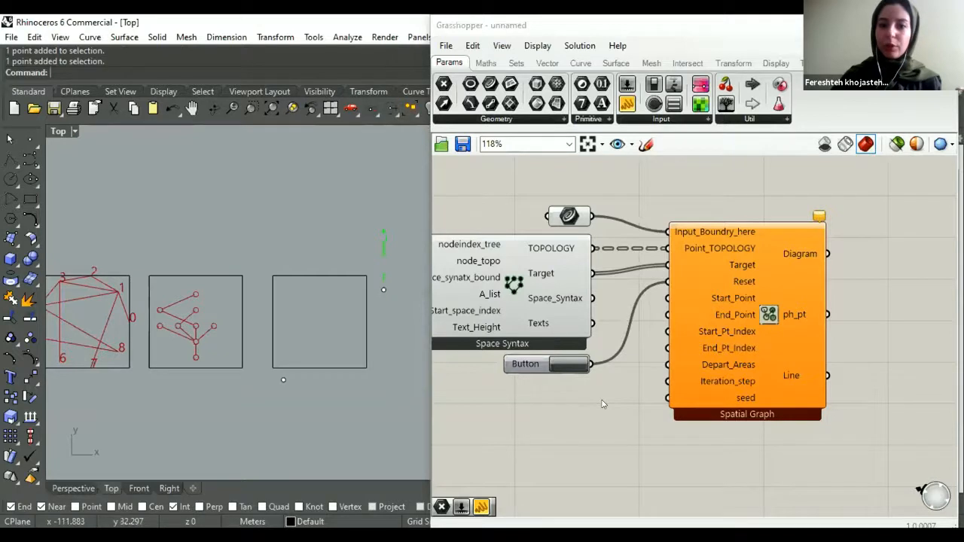
scroll(628, 374, down, 3)
scroll(627, 374, down, 2)
drag(492, 283, 602, 295)
click(645, 429)
scroll(645, 429, up, 2)
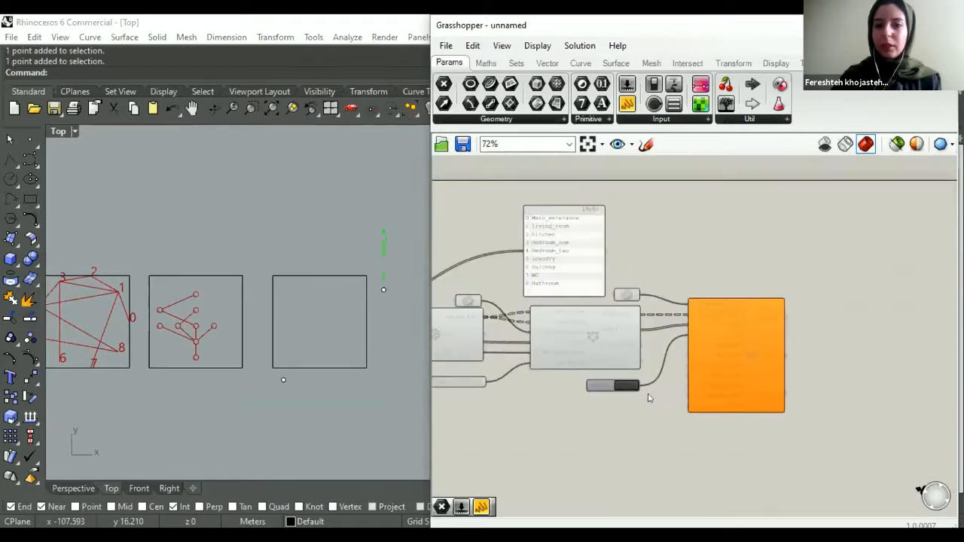
click(283, 380)
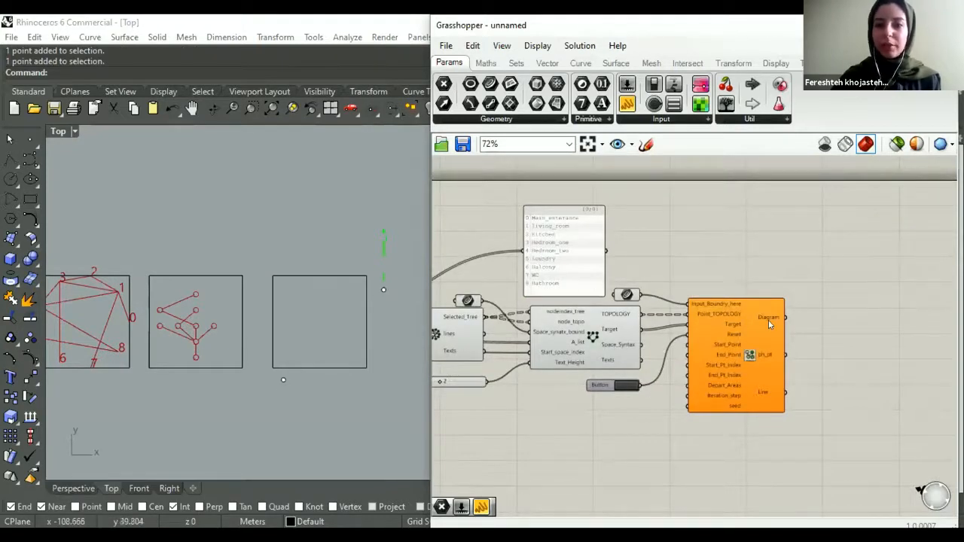
- Add a Point parameter below the Button and reference the point beneath the third rectangle in it
scroll(729, 322, up, 2)
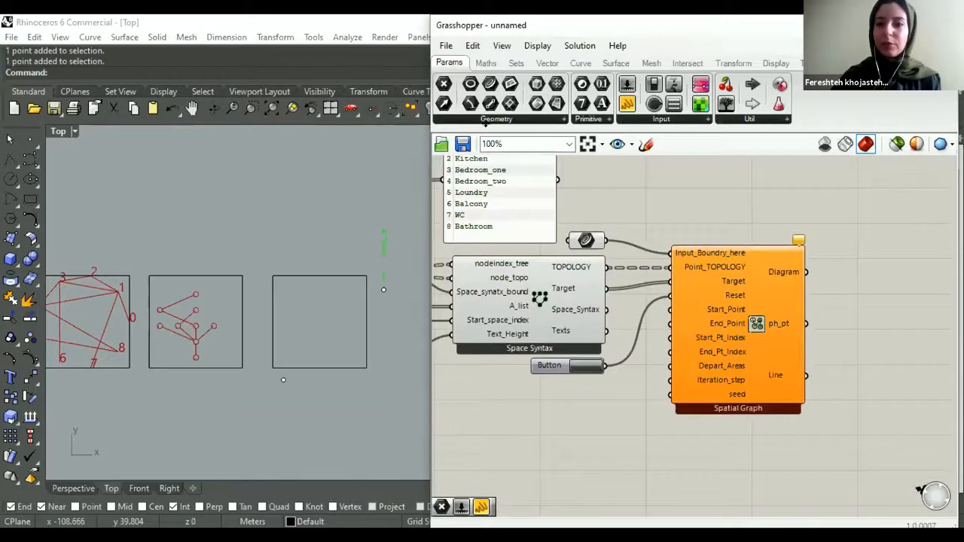
scroll(600, 408, up, 2)
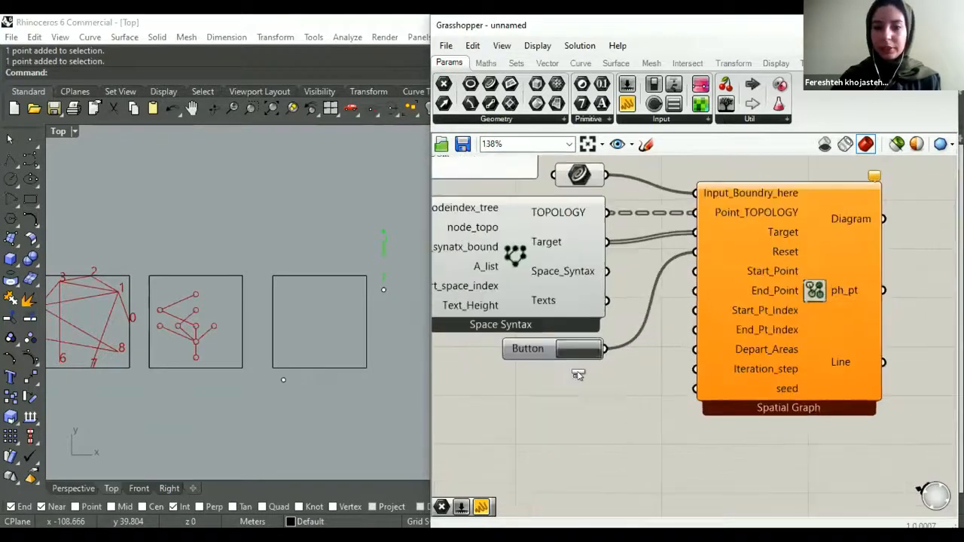
click(577, 372)
right_click(584, 376)
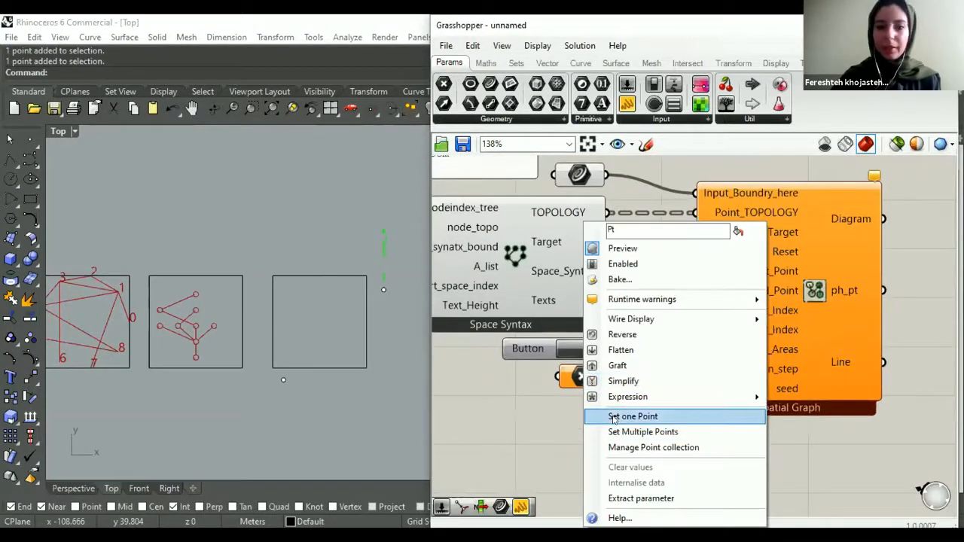
click(632, 416)
key(Return)
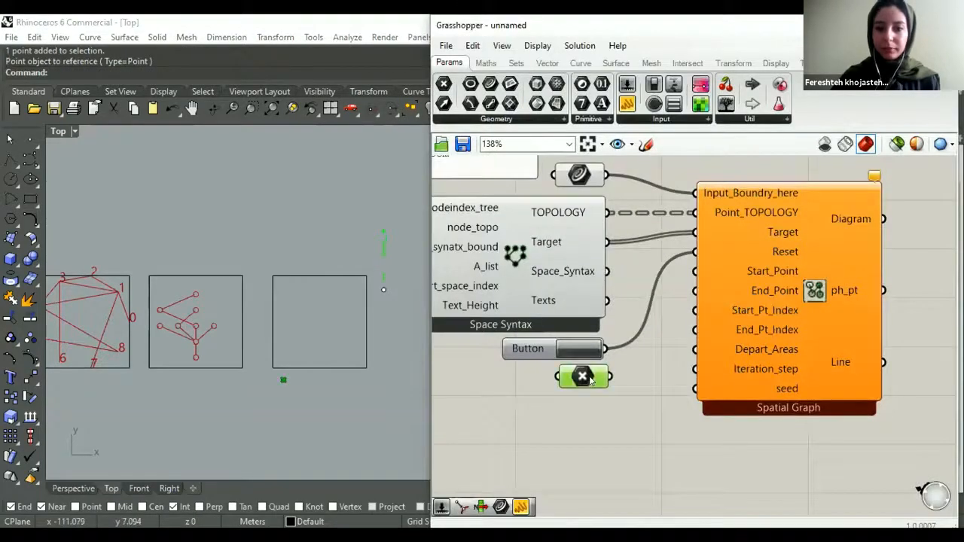
- Add a second Point parameter under the first and reference the point to the right of the third rectangle
click(591, 408)
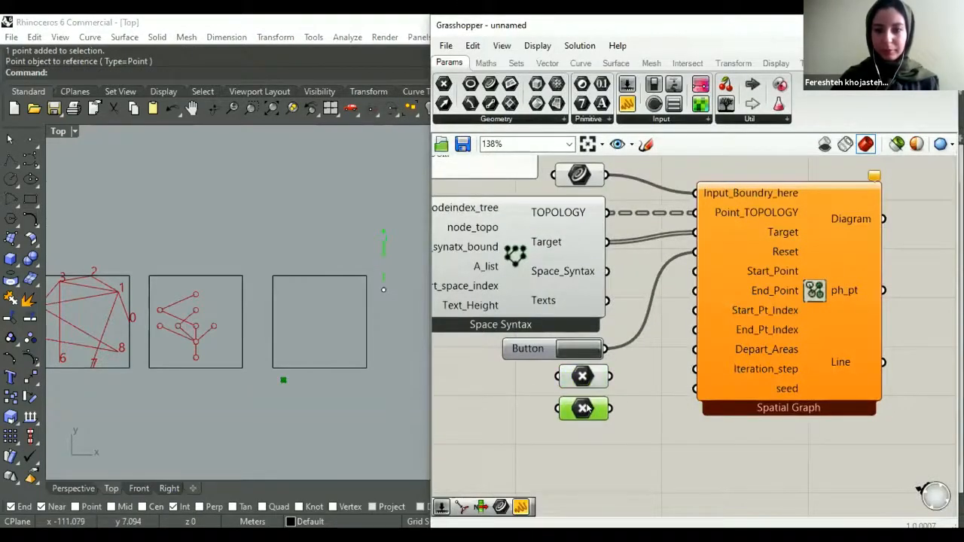
right_click(588, 406)
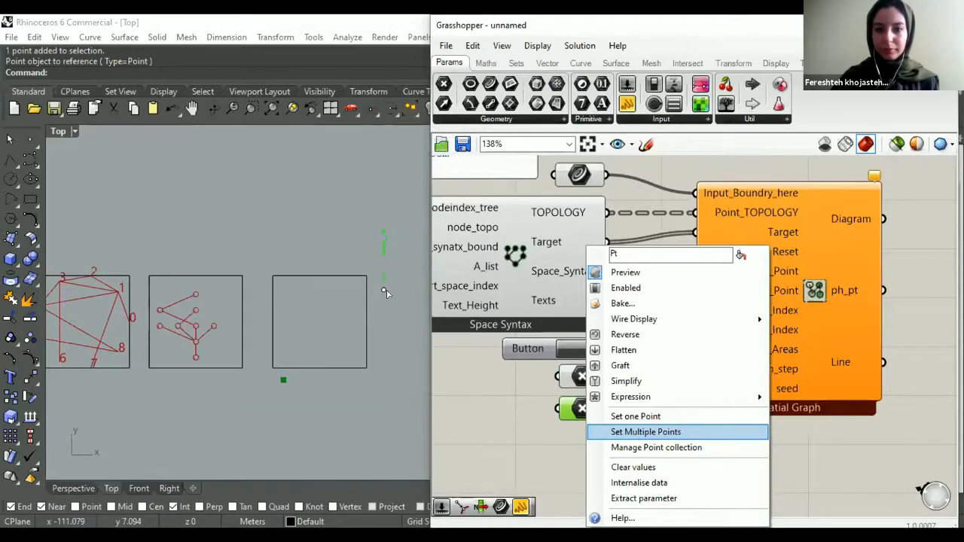
click(633, 432)
click(385, 290)
key(Return)
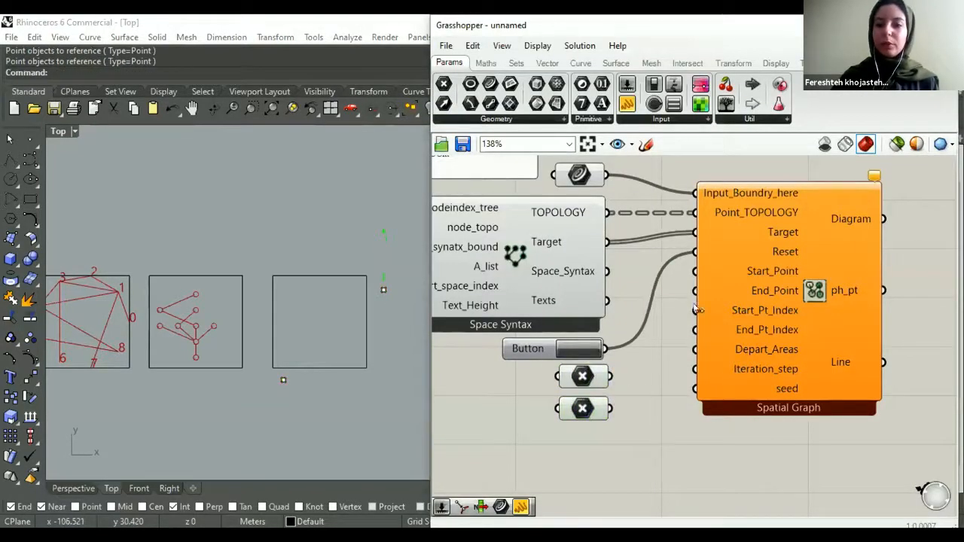
- Connect the first Point parameter to Start_Point and the second one to End_Point of Spatial Graph
drag(694, 271, 609, 376)
drag(695, 292, 609, 408)
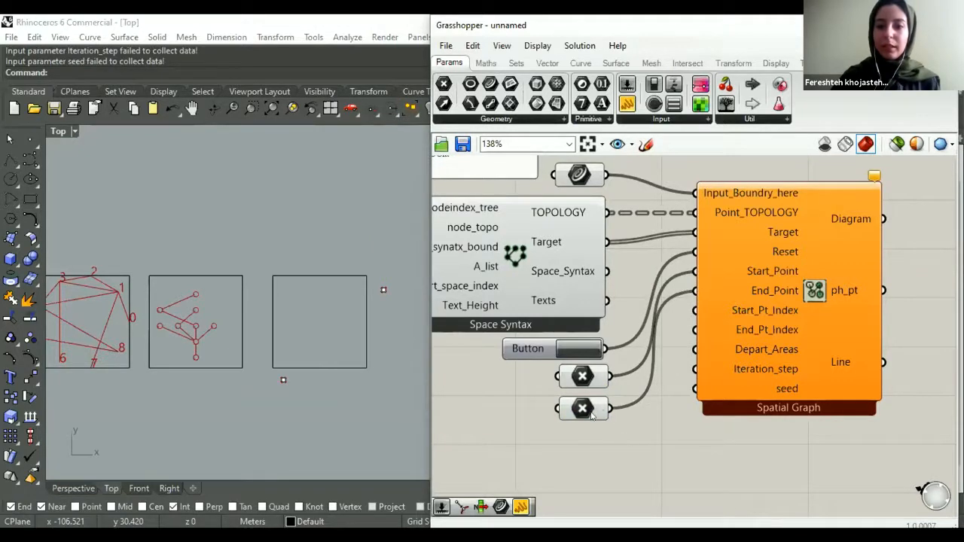
click(590, 411)
click(605, 425)
- Add a number slider ranging from 0 to 8 below the Point parameters, keep it at 0, and connect it to Start_Pt_Index
scroll(626, 387, down, 2)
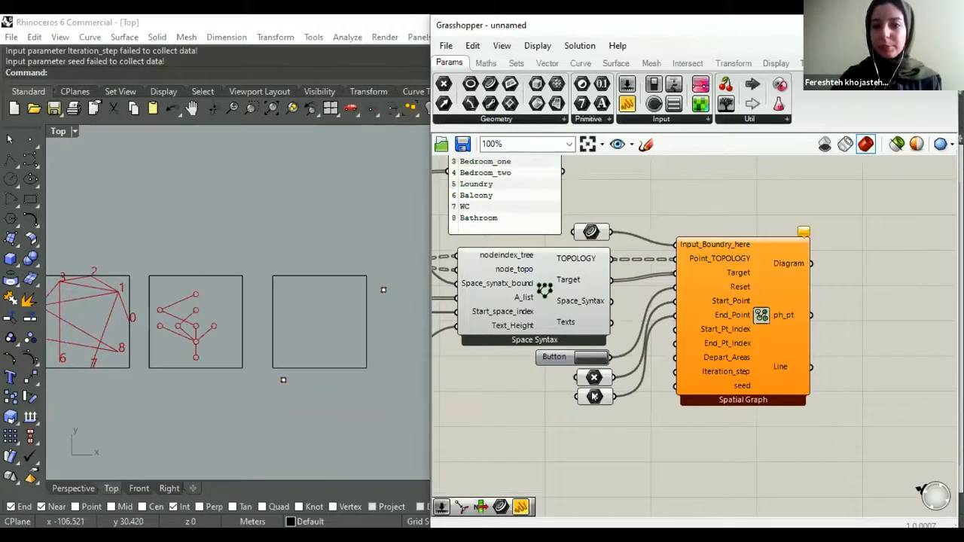
right_drag(577, 279, 592, 304)
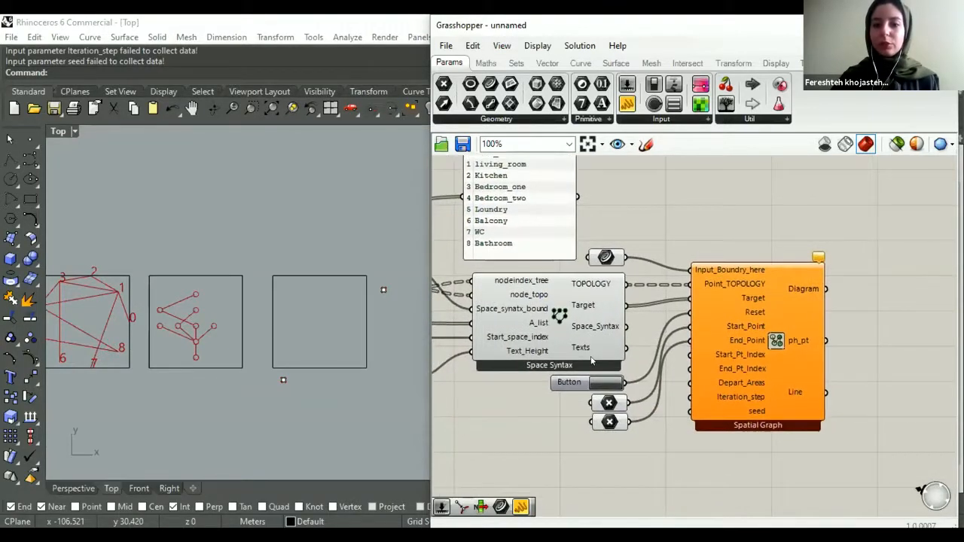
double_click(585, 444)
text(0<8)
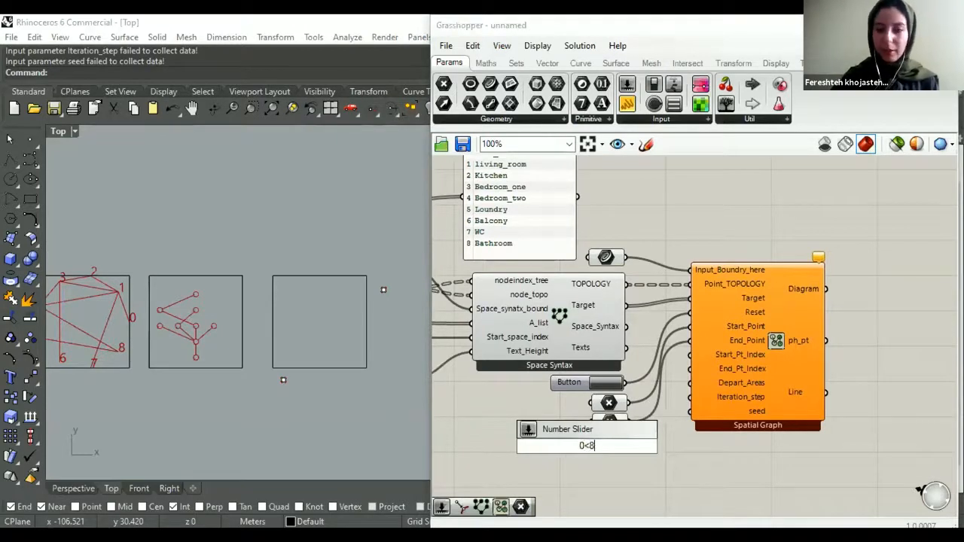
key(Return)
drag(603, 453, 588, 447)
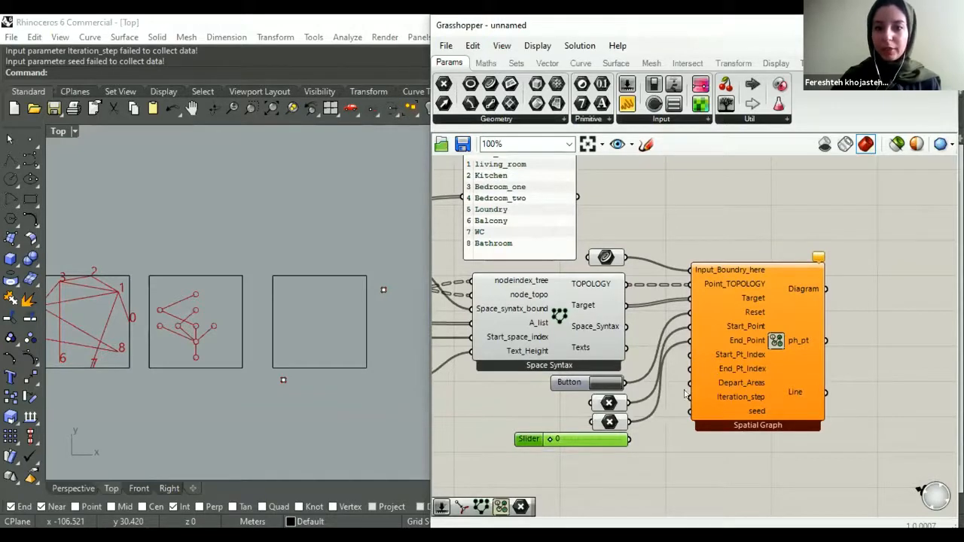
click(606, 403)
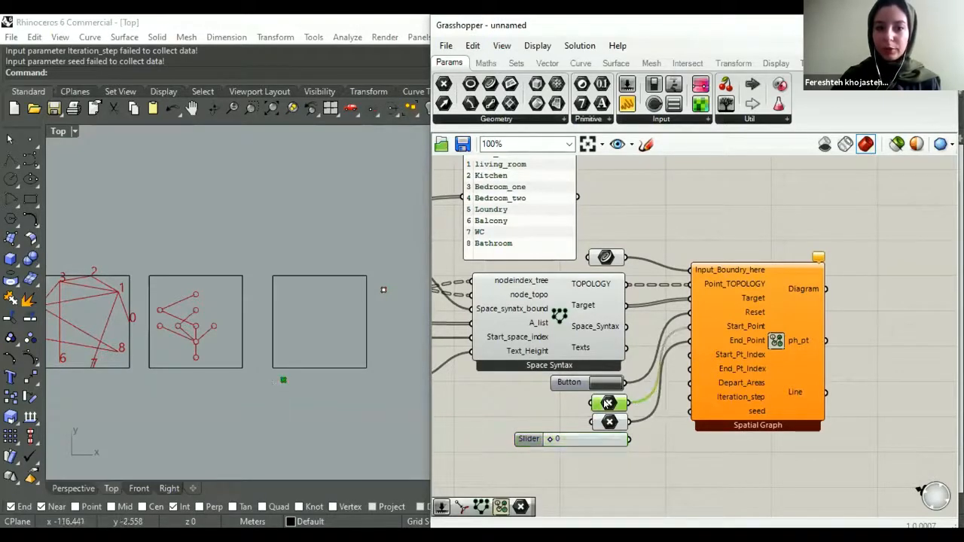
drag(691, 355, 610, 439)
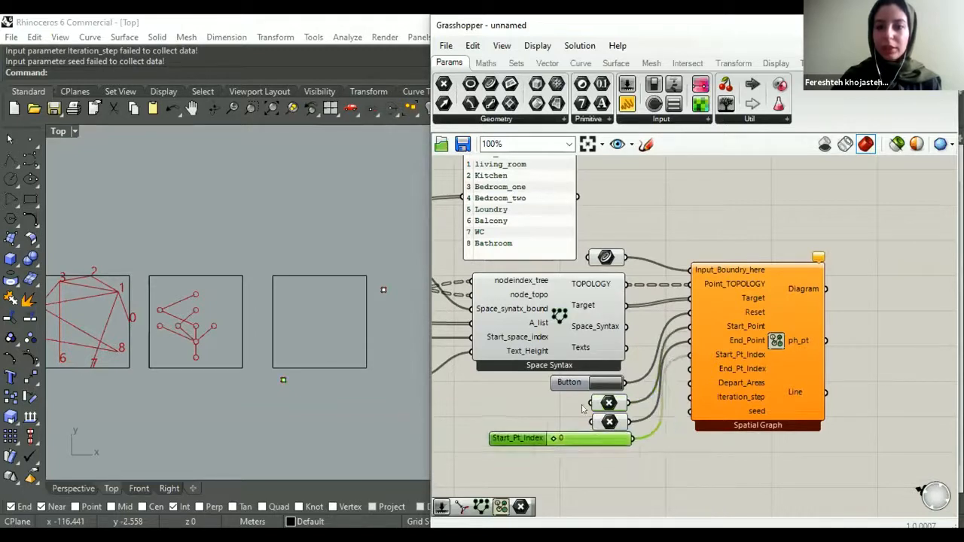
- Check the room list for the end room's index and add a second slider set to 4 below Start_Pt_Index
right_drag(513, 241, 527, 268)
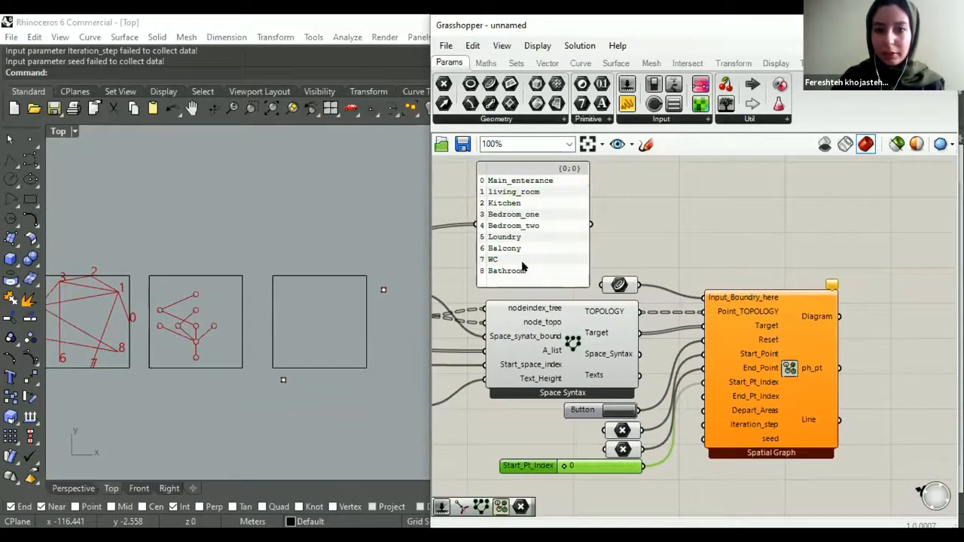
scroll(512, 249, up, 1)
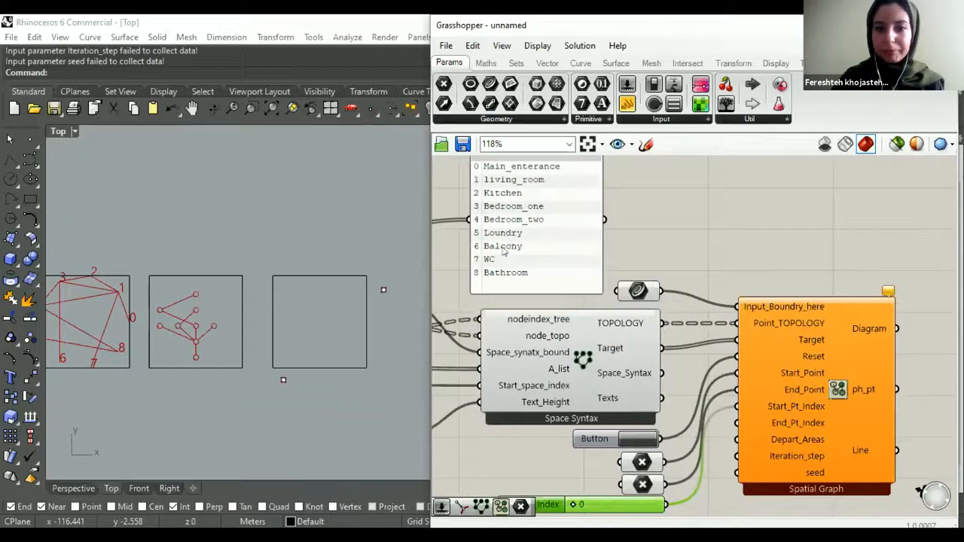
right_drag(510, 249, 522, 245)
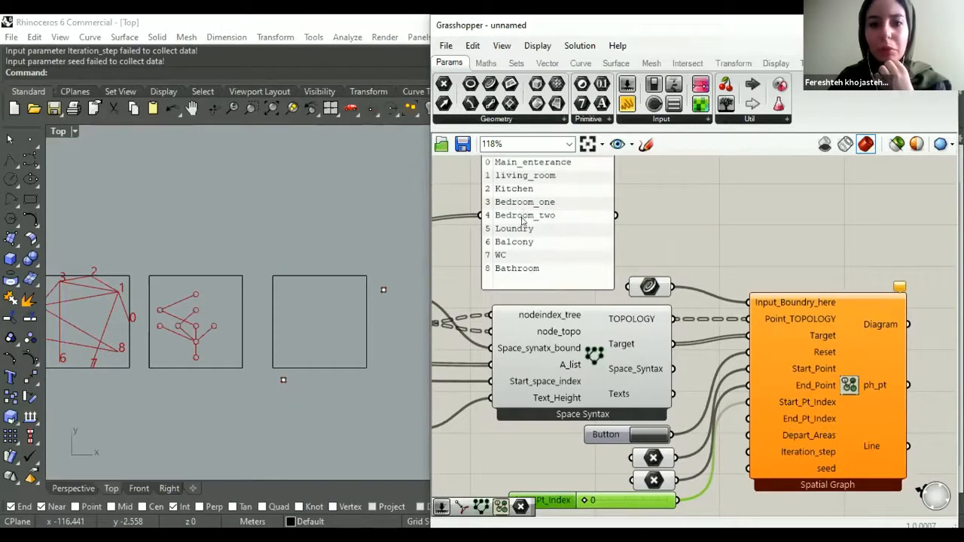
right_drag(548, 369, 529, 255)
drag(601, 388, 606, 433)
drag(539, 429, 604, 408)
click(525, 348)
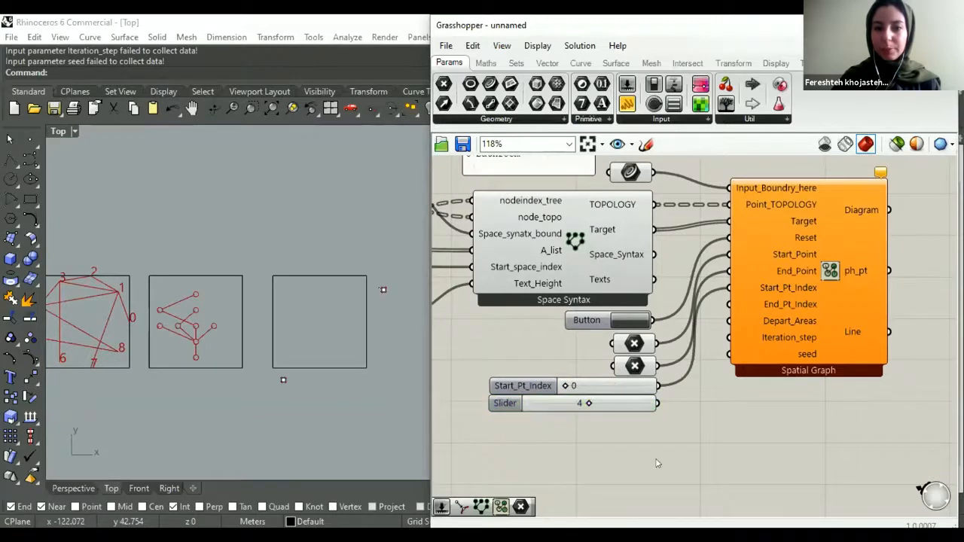
click(383, 290)
click(634, 367)
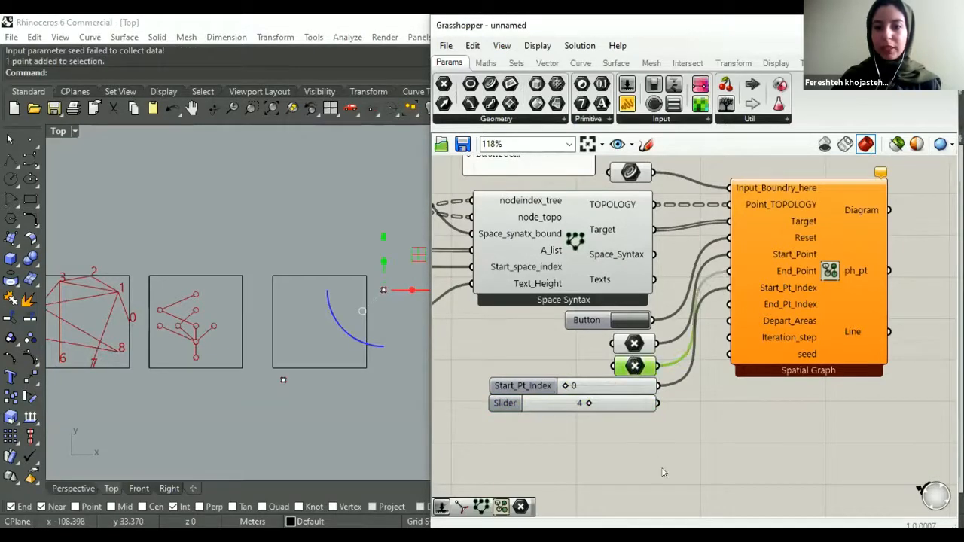
- Connect the slider set to 4 to End_Pt_Index and the Area_list output to Depart_Areas of Spatial Graph
click(663, 472)
drag(664, 324, 594, 426)
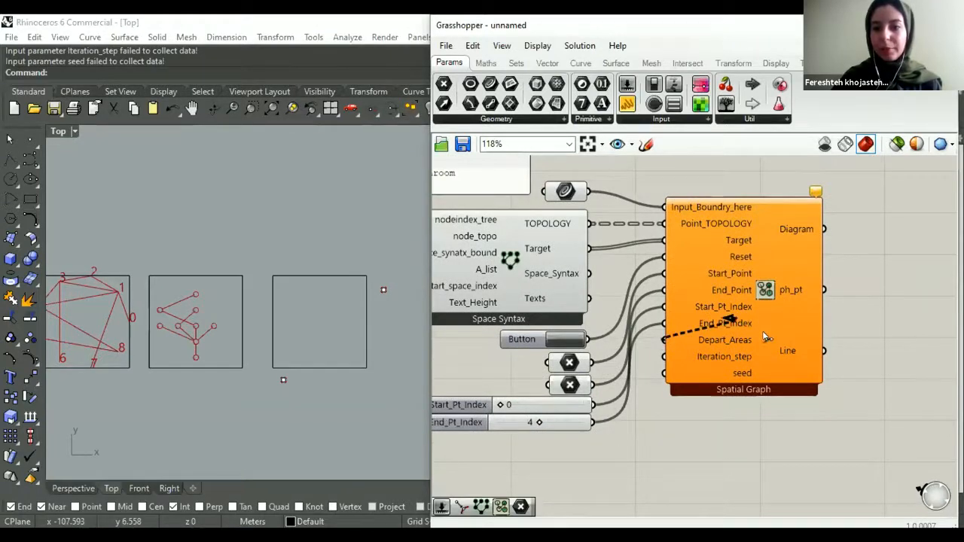
scroll(659, 316, down, 4)
scroll(517, 286, up, 3)
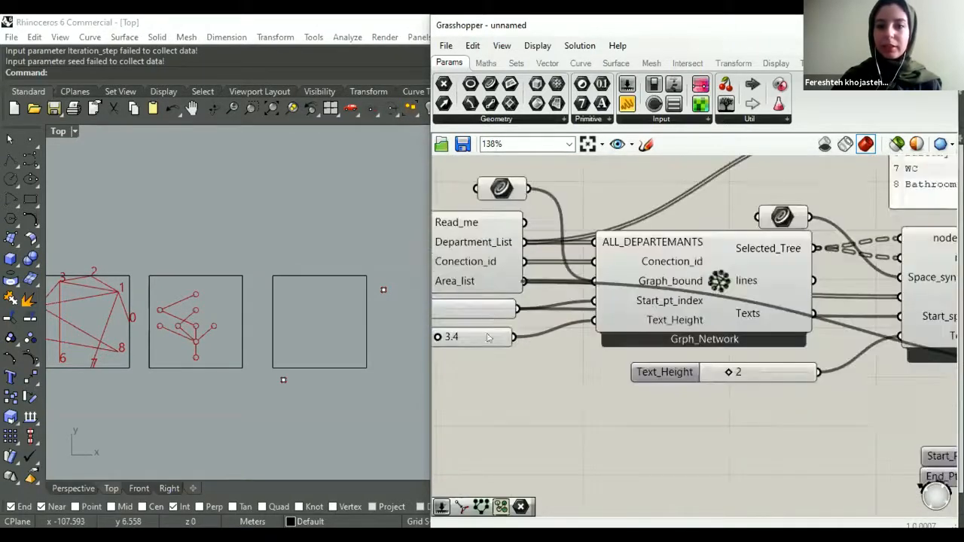
scroll(488, 322, down, 3)
scroll(488, 322, up, 2)
scroll(488, 323, down, 2)
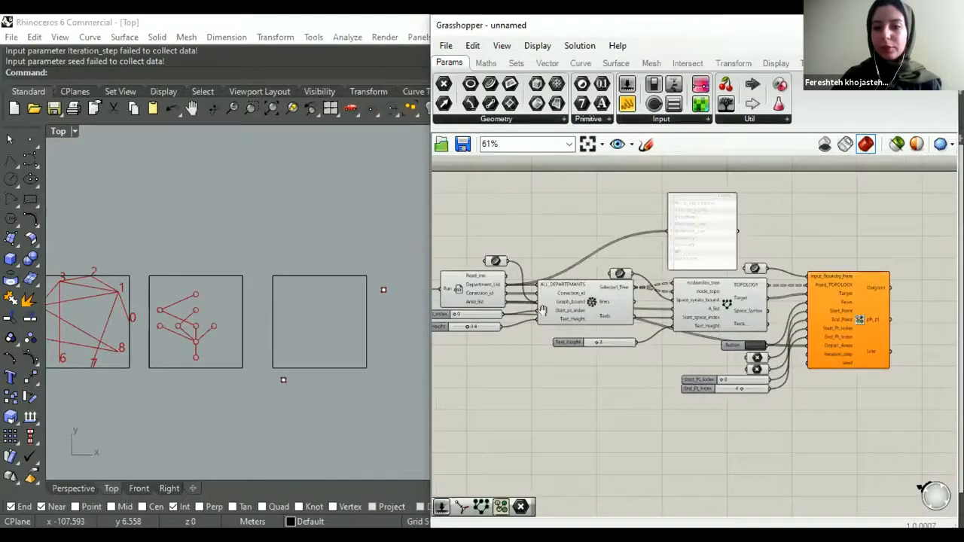
right_drag(843, 360, 719, 328)
scroll(681, 372, up, 3)
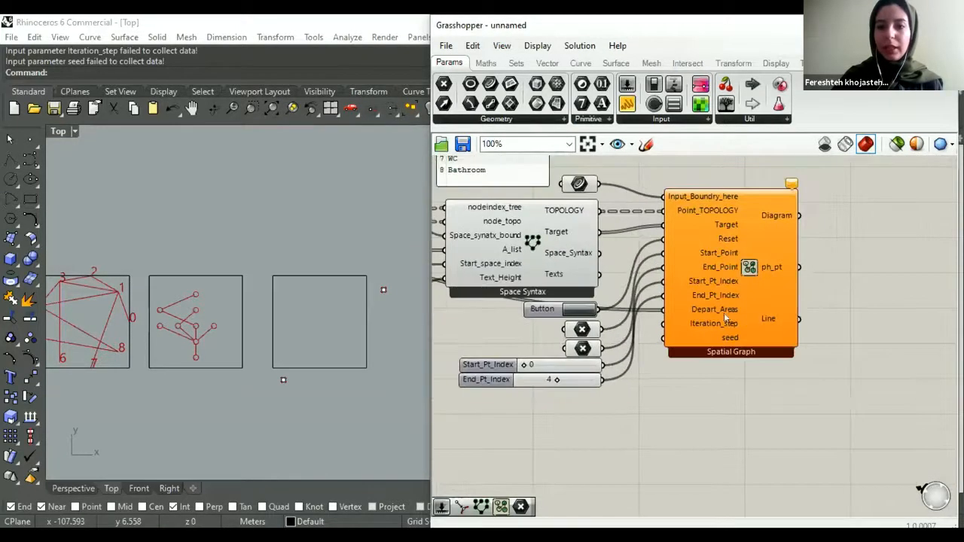
- Add a number slider set to 0 below the End_Pt_Index slider and connect it to Iteration_step
double_click(617, 395)
text(0)
key(Return)
drag(642, 396, 593, 394)
click(662, 380)
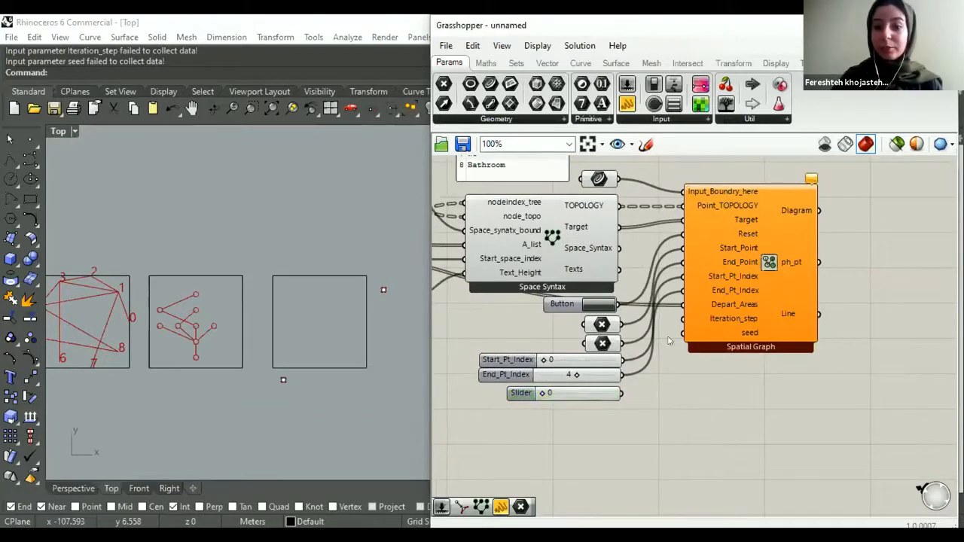
drag(682, 319, 571, 388)
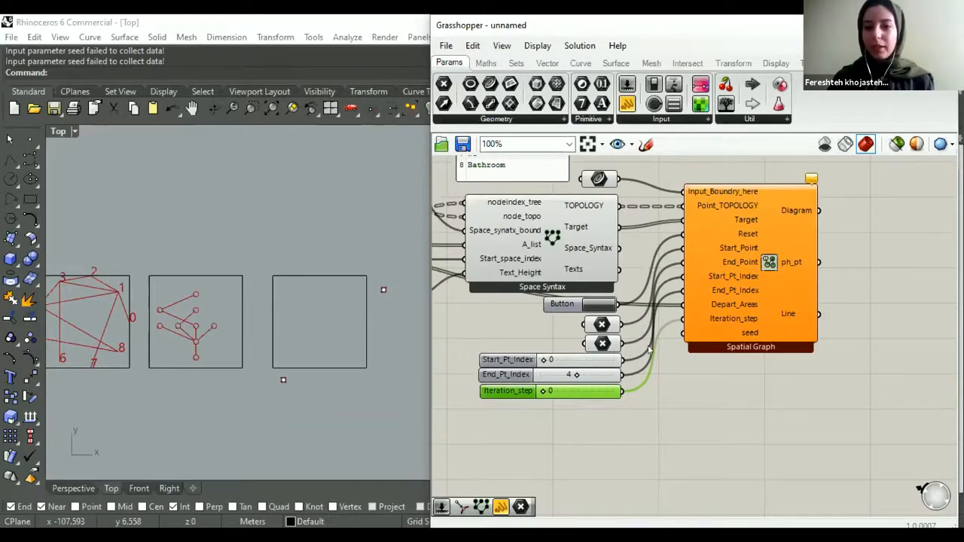
- Add a number slider set to 23 below the Iteration_step slider and connect it to the seed input
double_click(630, 391)
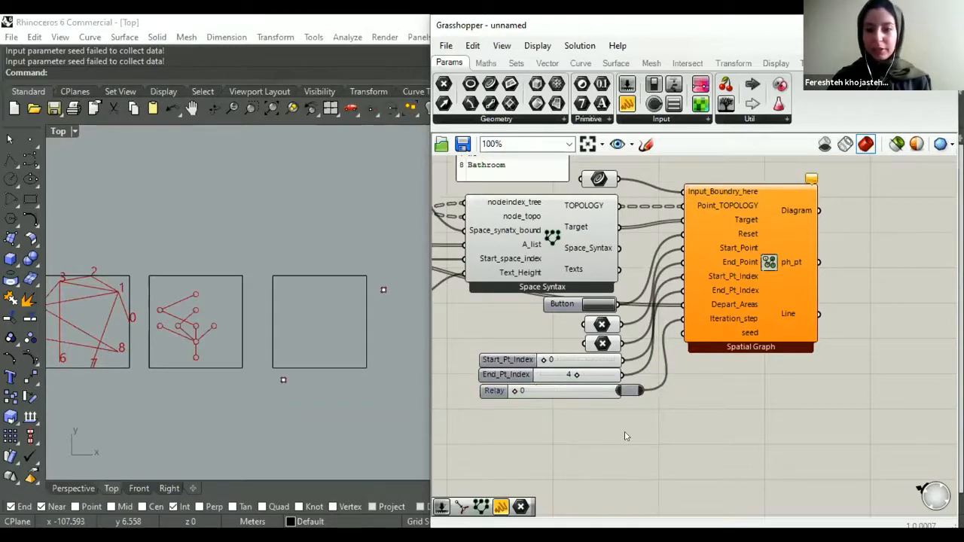
key(ctrl+z)
double_click(627, 436)
text(23)
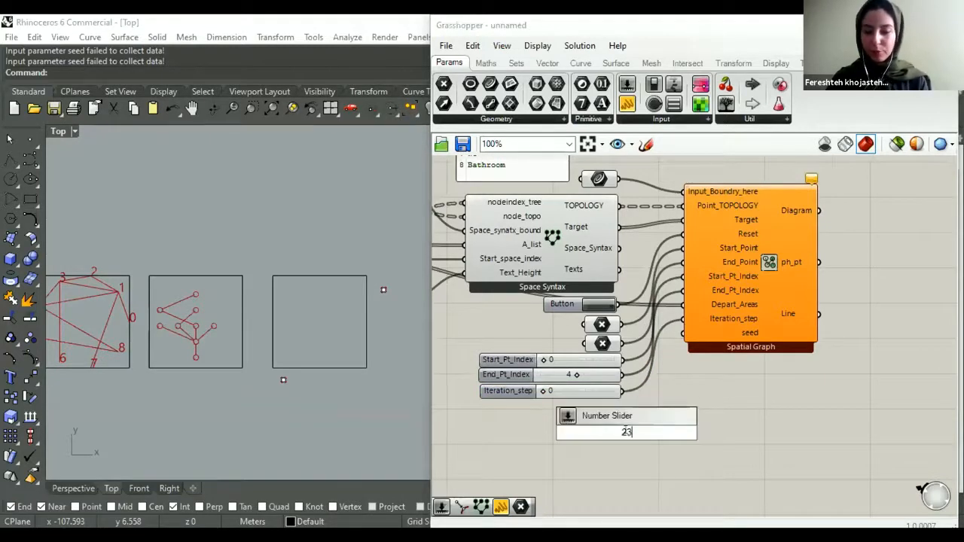
key(Return)
drag(682, 332, 623, 407)
click(670, 505)
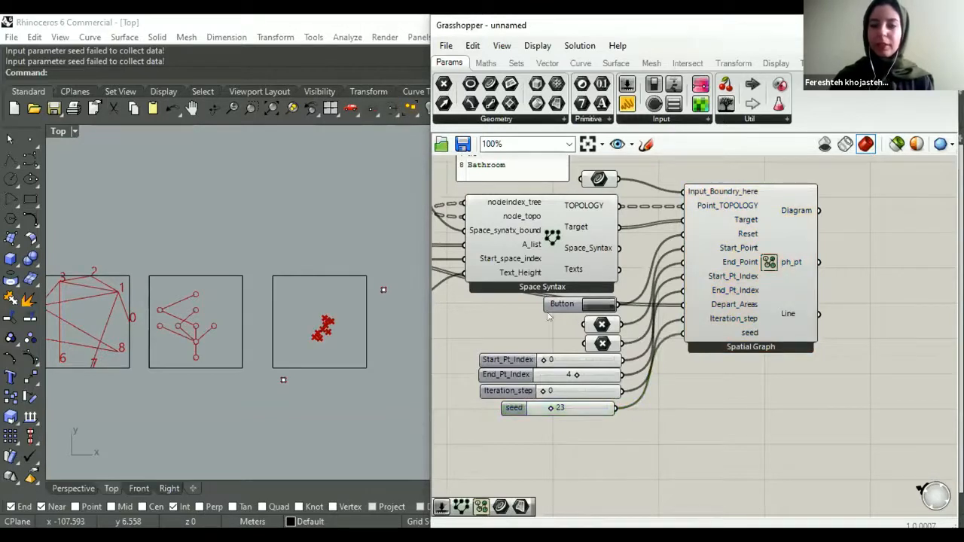
- Trigger the reset of Spatial Graph and inspect the generated points inside the third rectangle
click(594, 304)
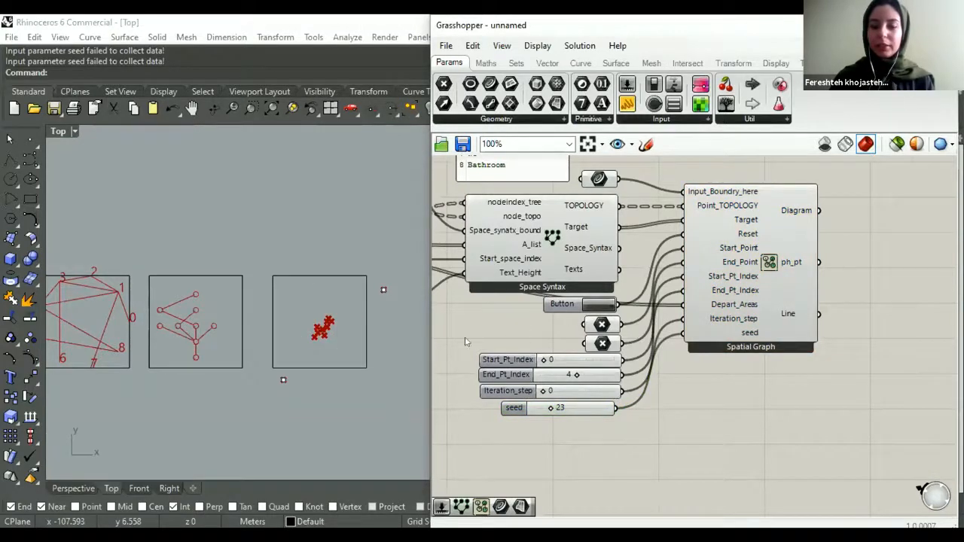
scroll(345, 323, up, 3)
scroll(331, 315, down, 1)
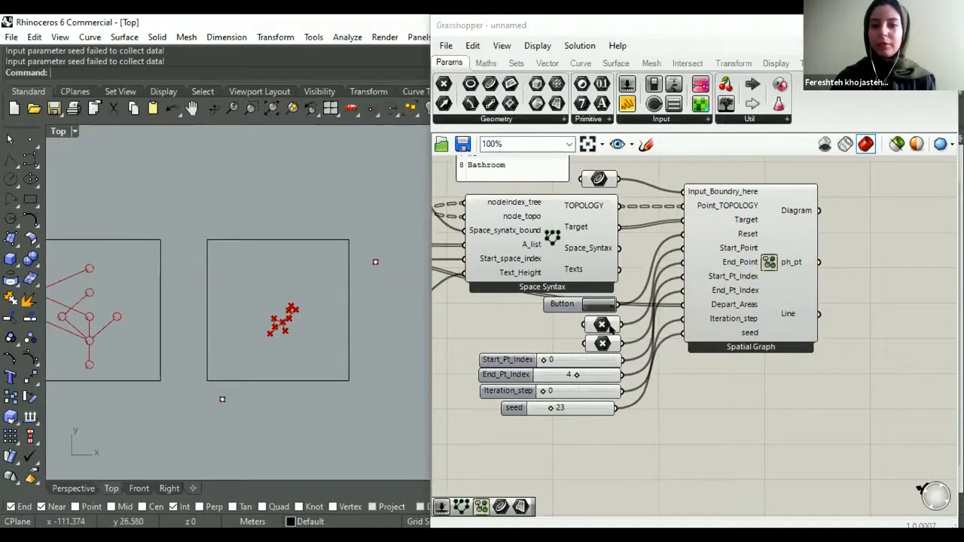
- Place an empty panel below Grph_Network and set the Iteration_step slider to 1
scroll(702, 345, down, 5)
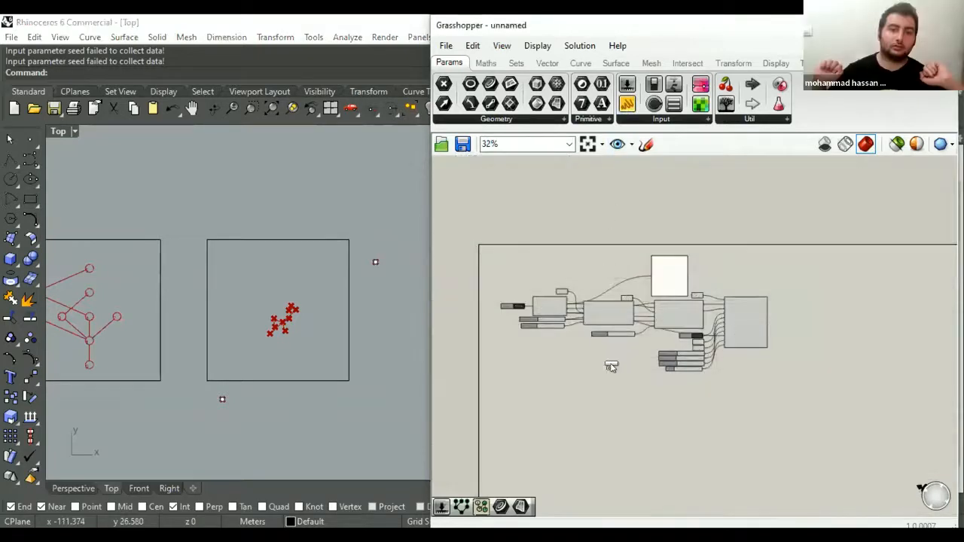
scroll(595, 373, up, 3)
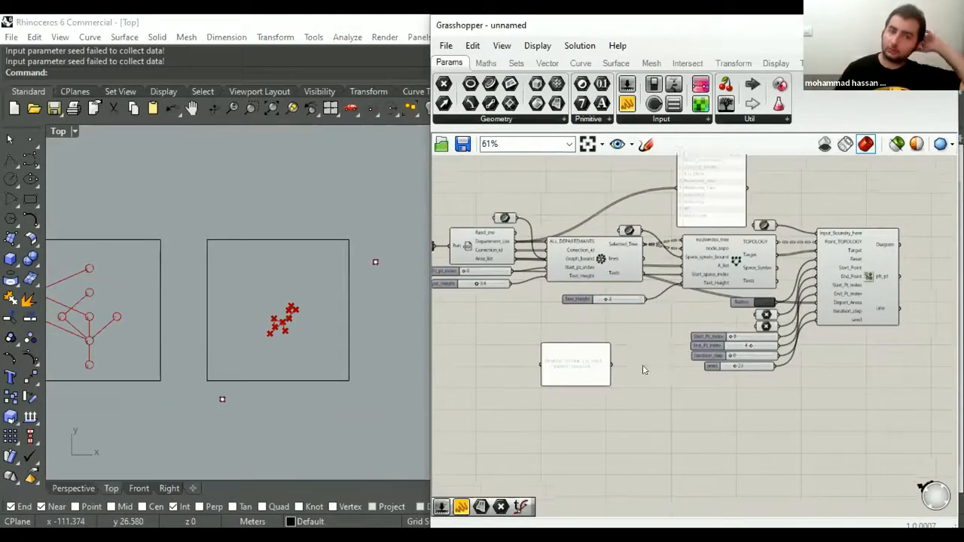
scroll(647, 352, up, 5)
double_click(632, 342)
text(1)
key(Return)
- Add a Mass Addition component beside the empty panel, feed it Area_list, and connect its result to the panel
click(475, 404)
right_drag(536, 322, 667, 323)
scroll(668, 322, down, 4)
right_drag(488, 293, 553, 350)
scroll(531, 315, up, 1)
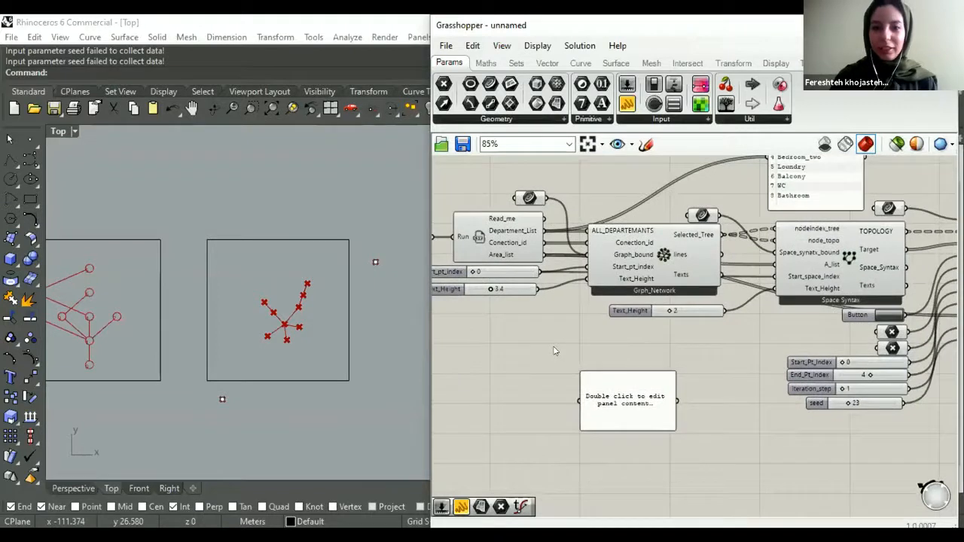
double_click(553, 351)
text(mass)
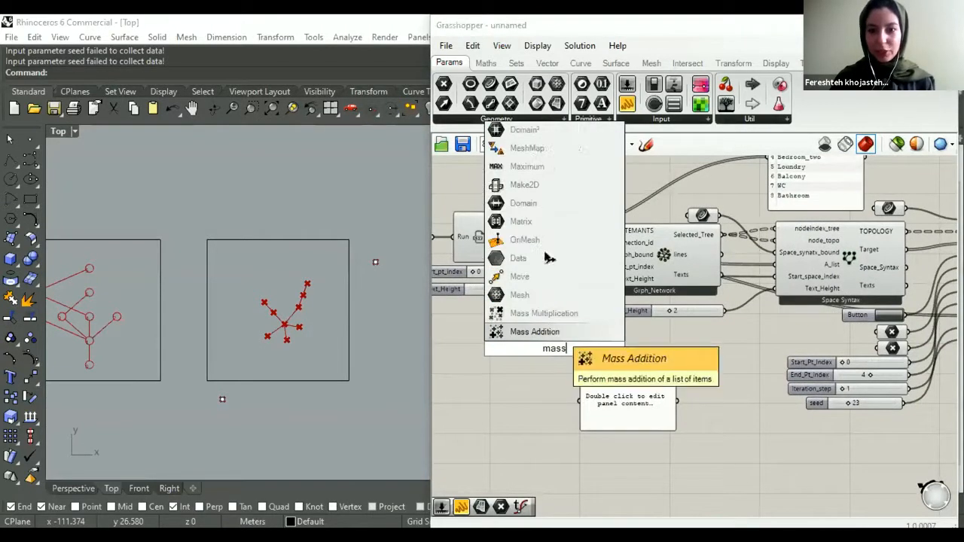
key(Return)
drag(539, 349, 570, 367)
scroll(514, 380, up, 3)
click(646, 403)
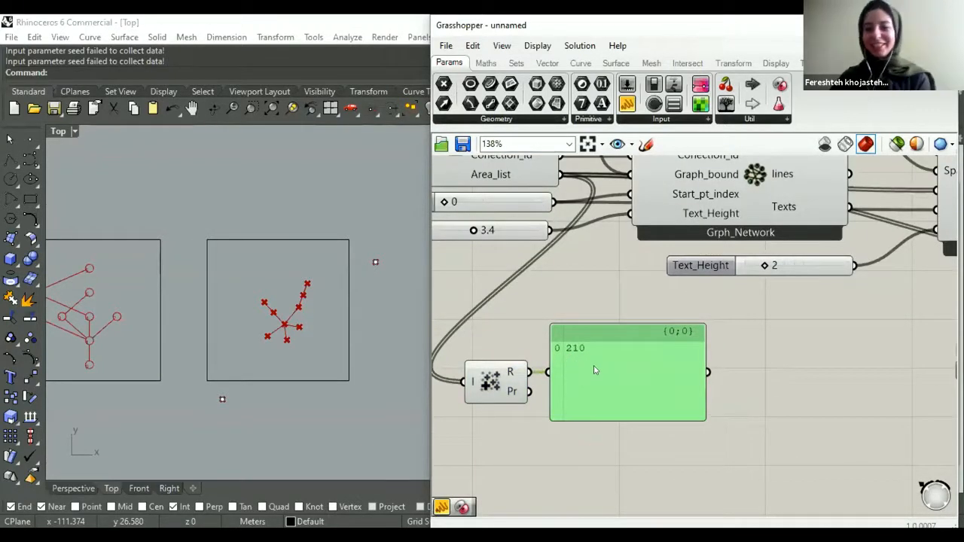
- Move the Mass Addition component and its panel together to the free area below Spatial Graph
drag(634, 294, 493, 431)
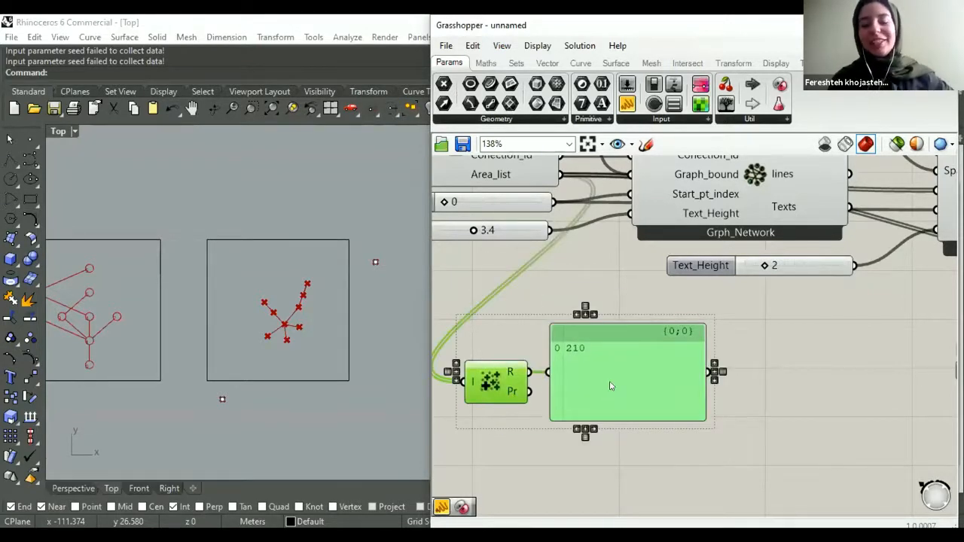
drag(615, 372, 597, 359)
scroll(596, 353, down, 1)
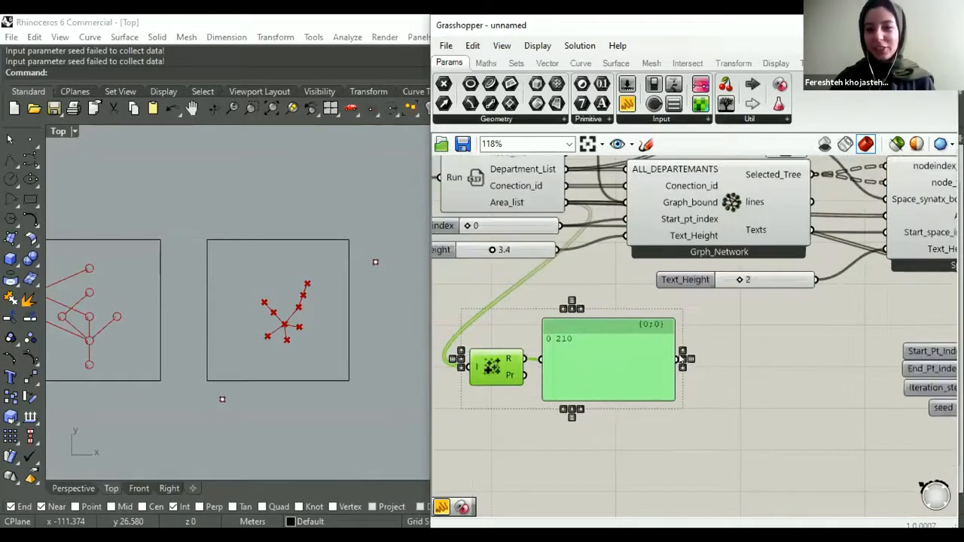
scroll(595, 346, down, 5)
scroll(592, 339, up, 2)
drag(602, 336, 620, 364)
scroll(620, 362, down, 2)
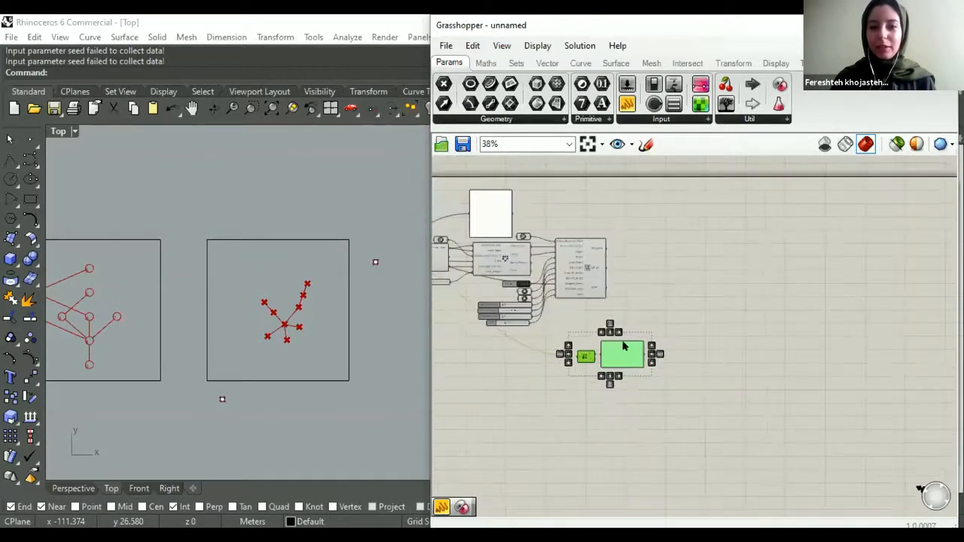
scroll(612, 363, down, 2)
scroll(564, 225, up, 6)
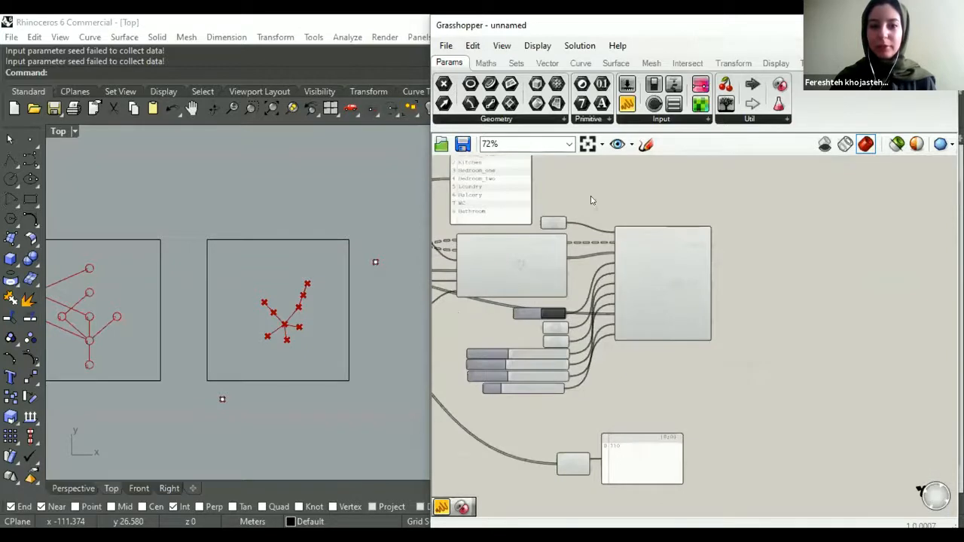
- Add an Area component above Mass Addition and feed it the boundary curve used by Spatial Graph
double_click(591, 200)
text(area)
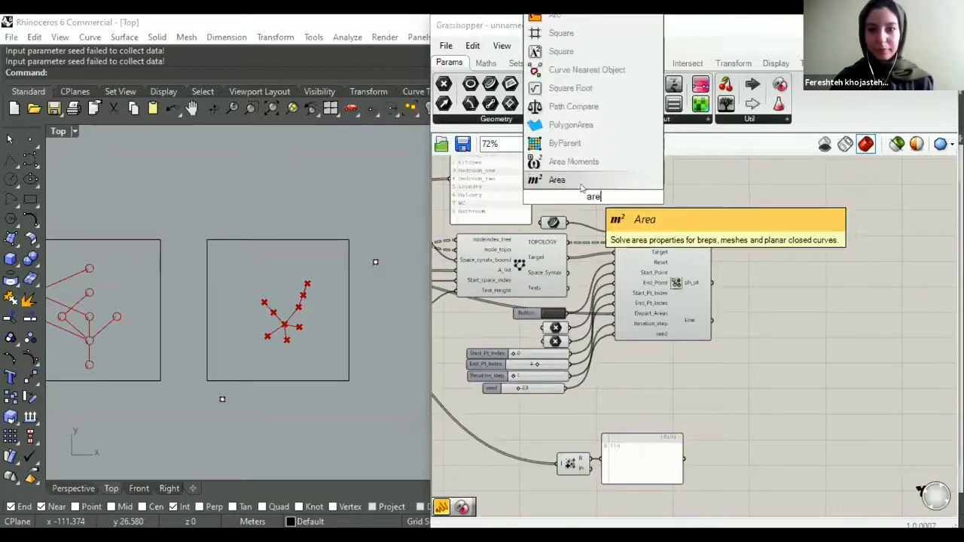
key(Return)
drag(569, 212, 568, 442)
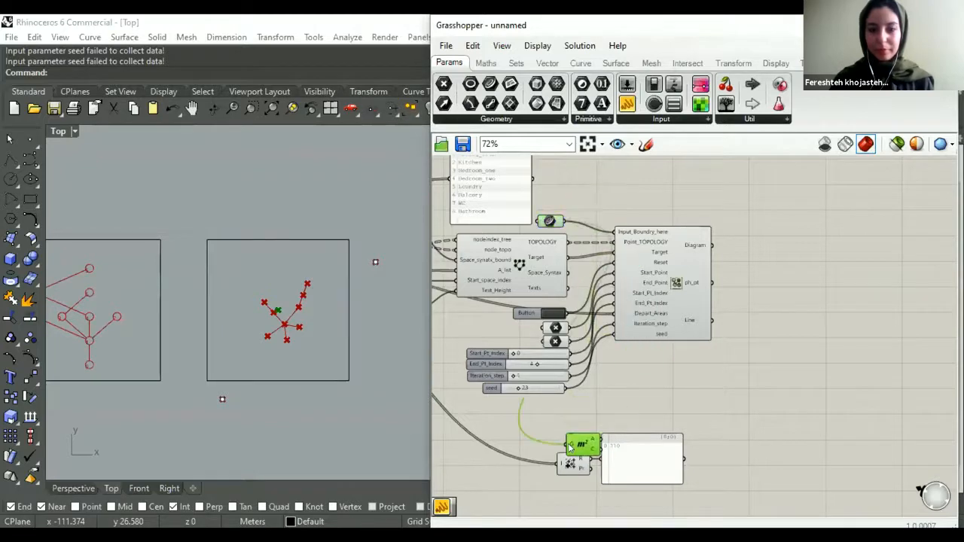
- Show the Area component's A output in a second panel, placed above the total-area panel
scroll(571, 443, up, 1)
scroll(654, 426, up, 2)
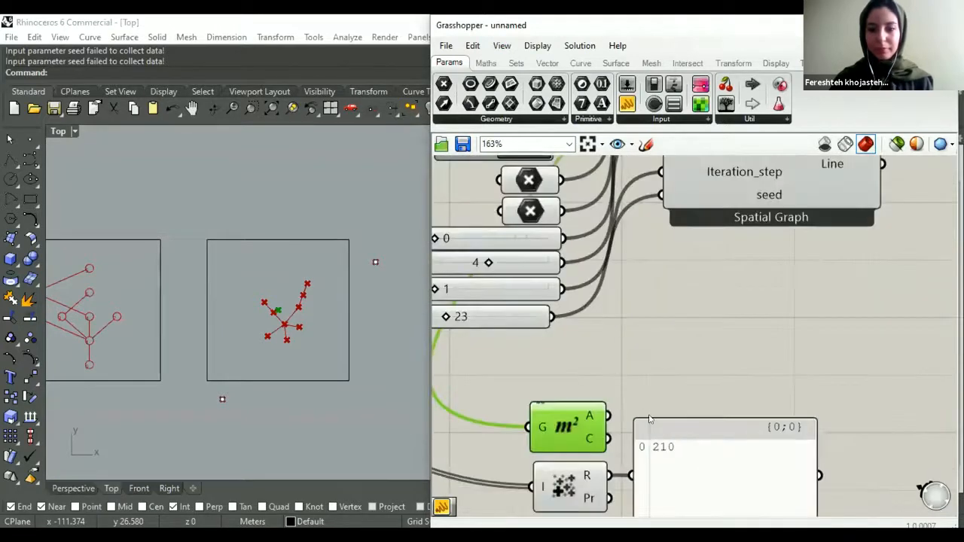
scroll(659, 397, down, 2)
mouse_move(659, 396)
mouse_down()
mouse_move(667, 432)
mouse_move(659, 396)
mouse_move(631, 397)
mouse_move(664, 407)
mouse_up()
scroll(633, 396, up, 2)
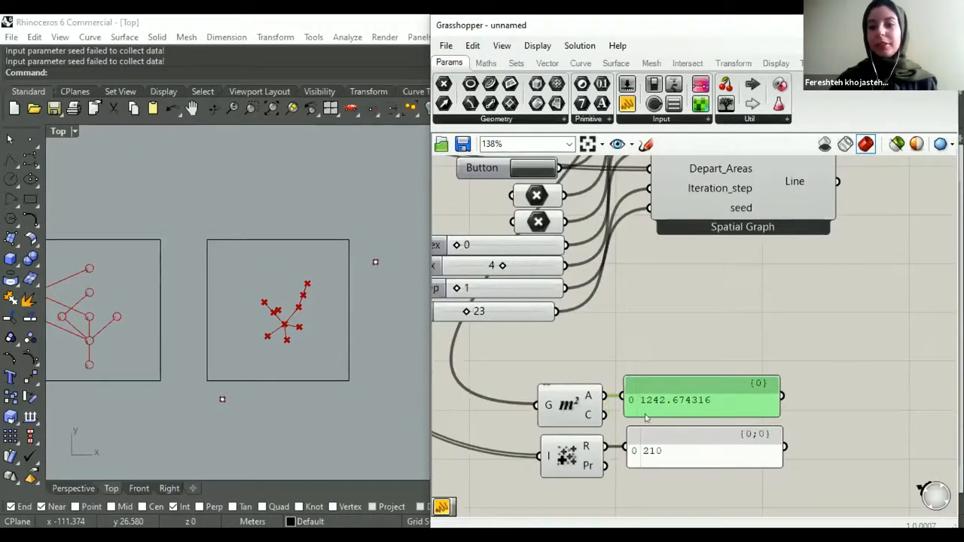
- Scale the third rectangle down about its centre to an area of about 518
click(208, 351)
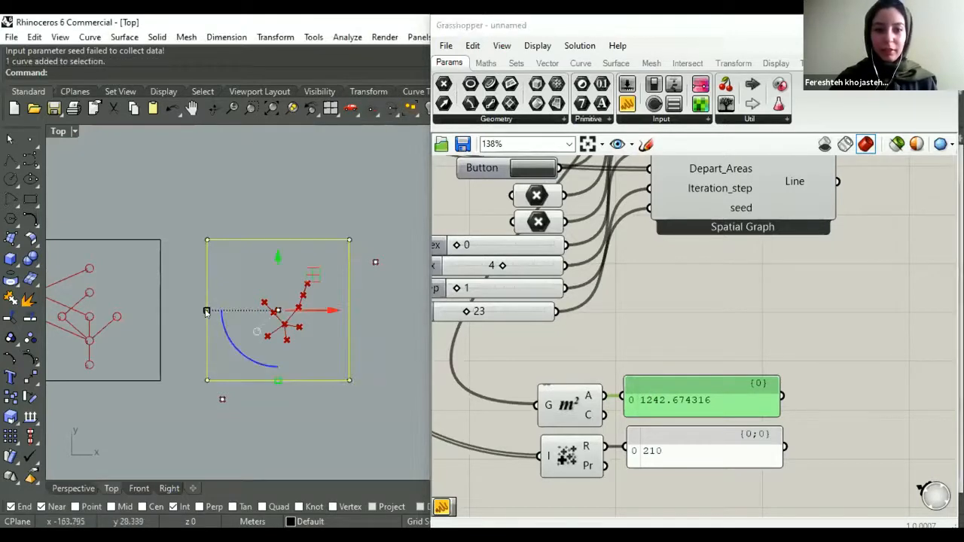
shift+drag(214, 311, 233, 311)
click(308, 432)
- Move the start point near the shrunken rectangle's lower-left corner and the end point near its upper-right corner
click(222, 401)
drag(222, 400, 289, 337)
click(320, 211)
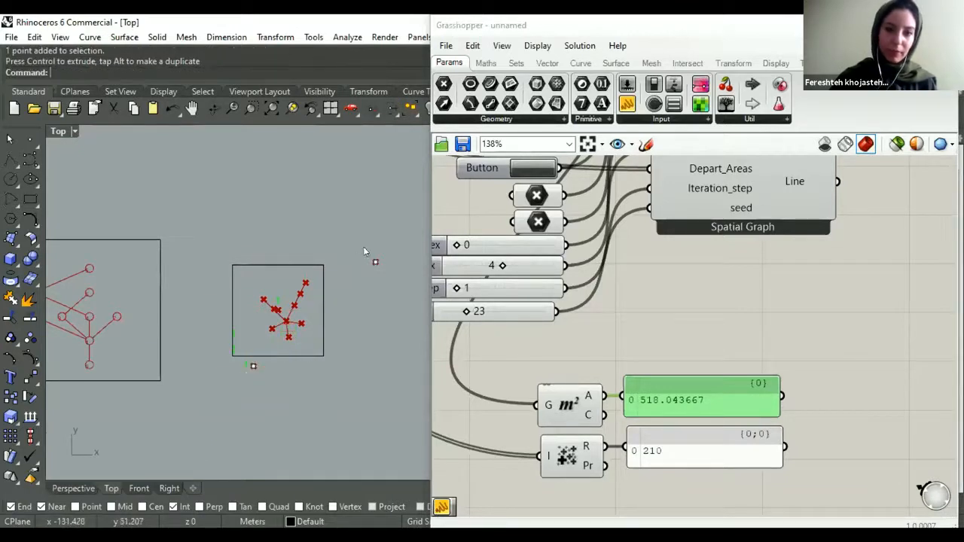
scroll(371, 261, up, 4)
click(378, 262)
drag(411, 226, 355, 249)
click(357, 381)
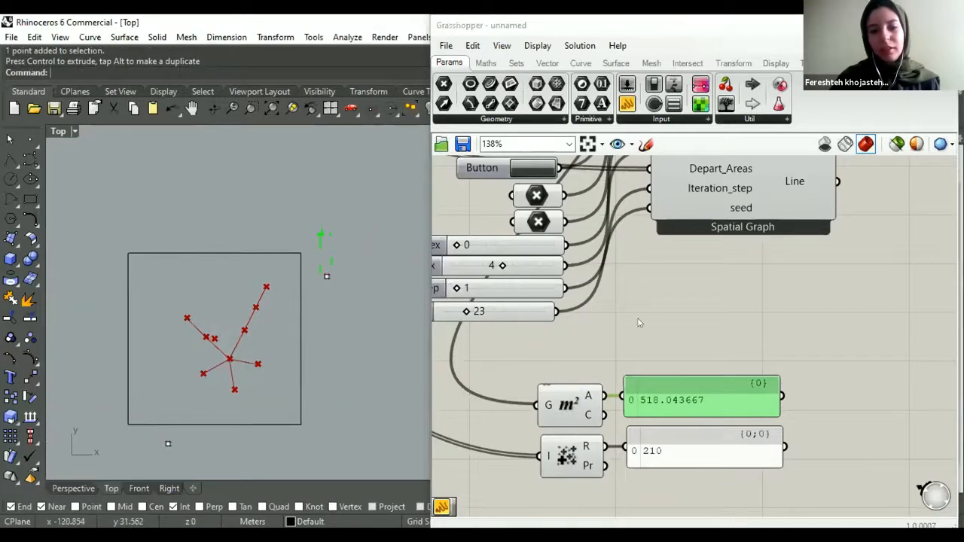
- Set the Iteration_step slider to 15 and trigger the reset of Spatial Graph to regenerate the layout
scroll(594, 280, down, 3)
scroll(503, 313, up, 1)
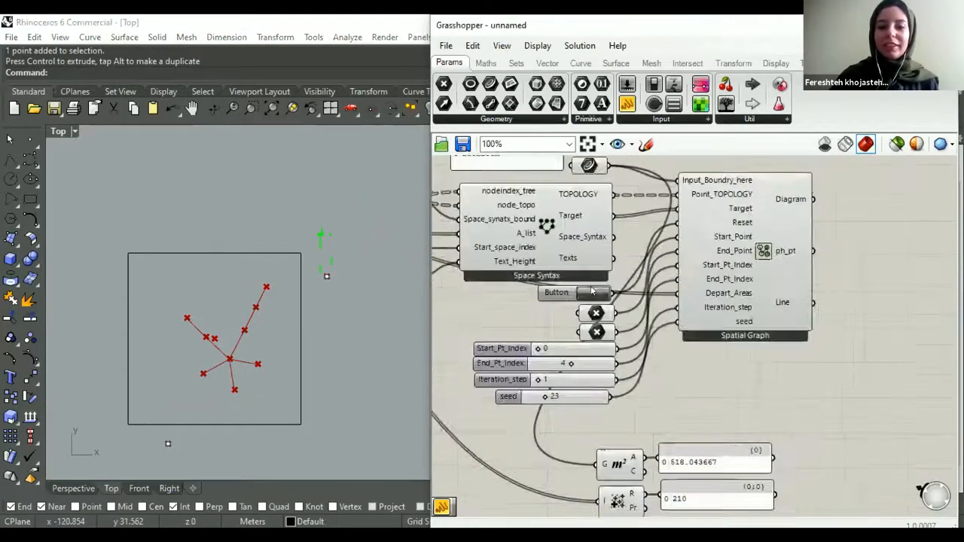
scroll(548, 380, up, 1)
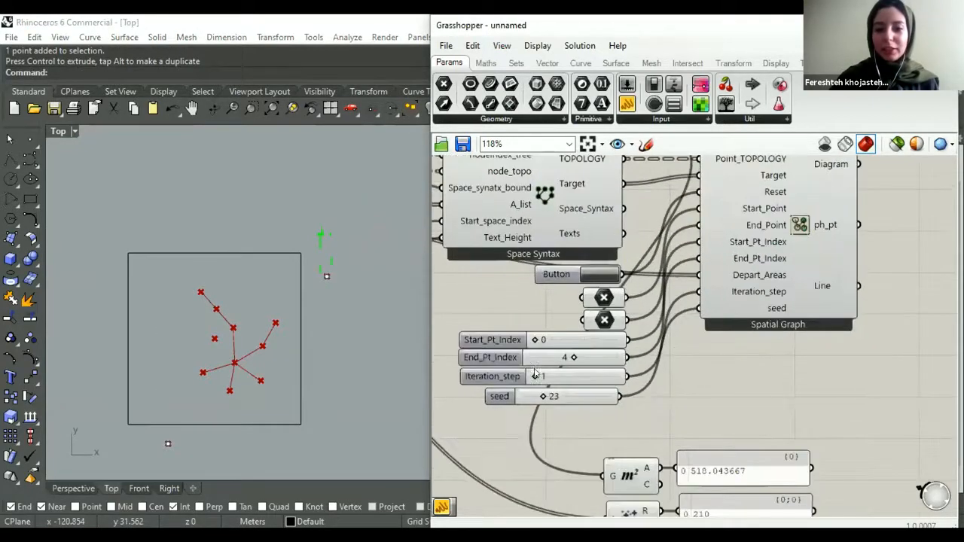
scroll(536, 372, up, 1)
mouse_move(532, 372)
mouse_down()
mouse_move(581, 370)
mouse_move(542, 367)
mouse_up()
click(607, 252)
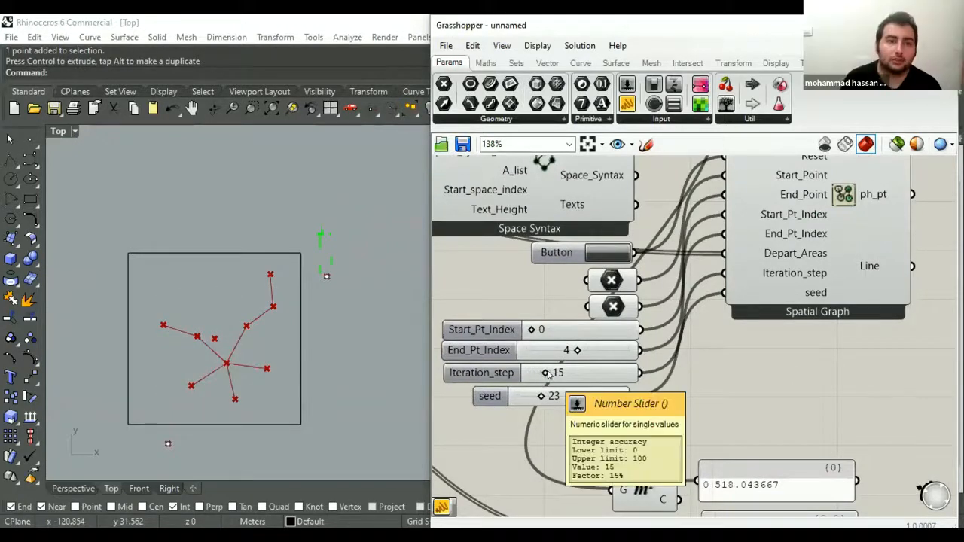
- Select the start and end Point parameters in turn to check which Rhino points they reference
scroll(592, 387, down, 2)
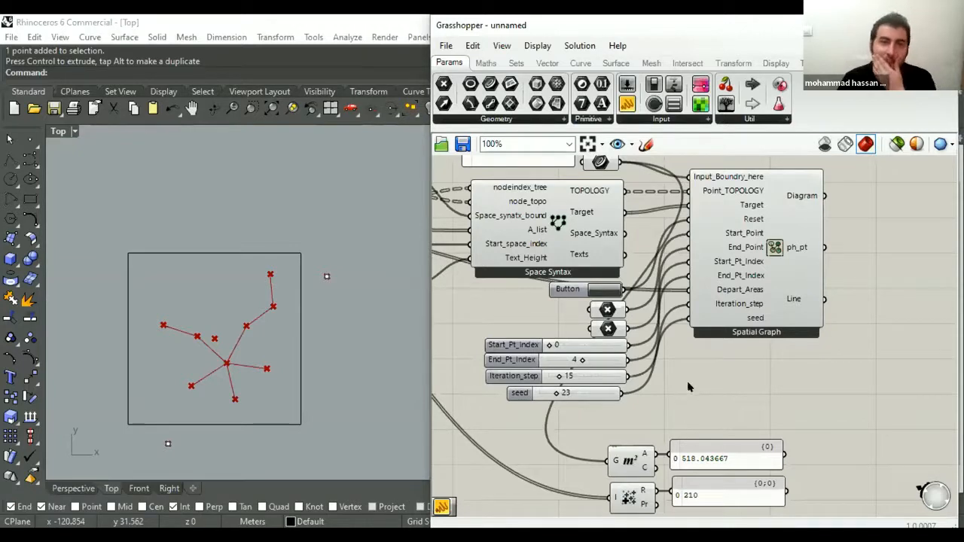
scroll(687, 380, down, 2)
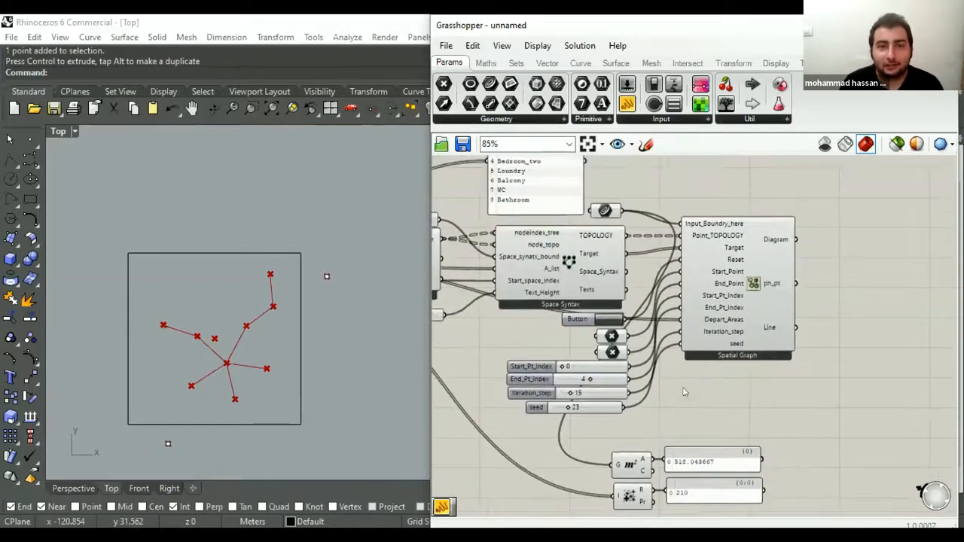
scroll(613, 343, up, 2)
click(613, 337)
click(614, 357)
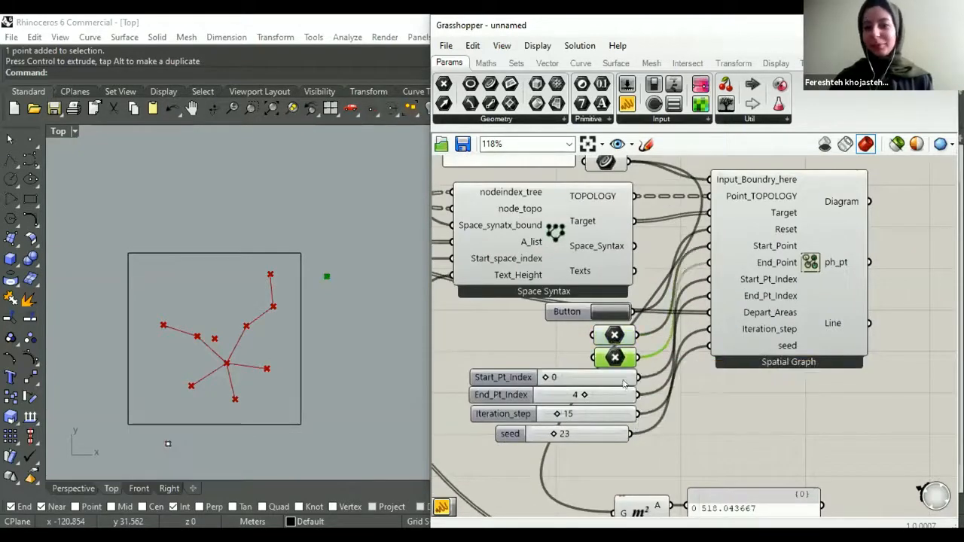
right_drag(617, 329, 608, 287)
click(609, 290)
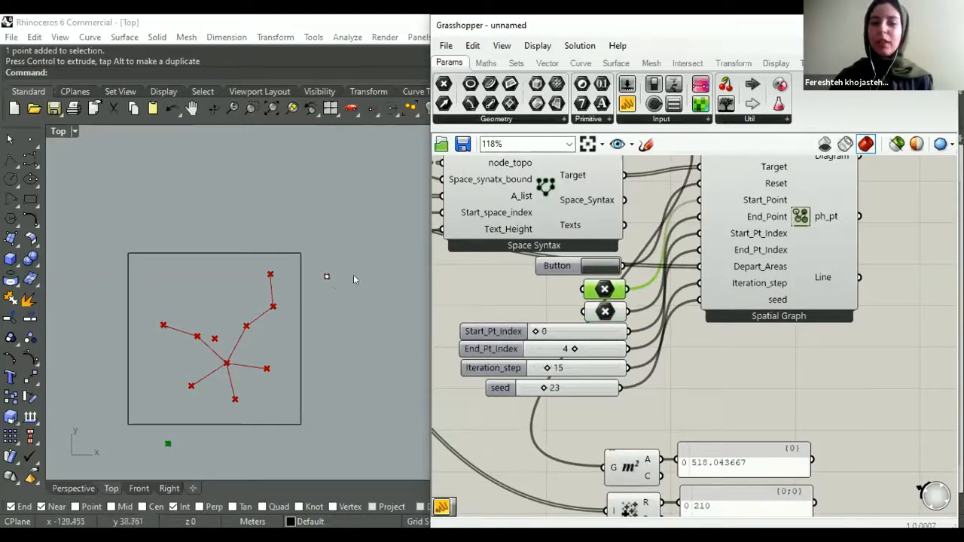
right_drag(622, 293, 604, 312)
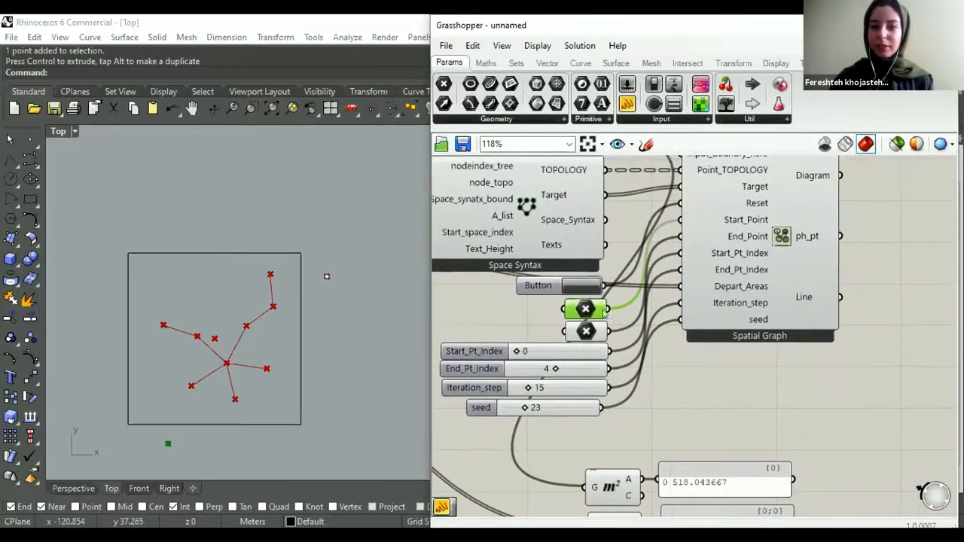
- Move the start point outside the middle of the rectangle's left edge and the end point outside its right edge near the lower-right corner
right_drag(544, 374, 605, 502)
scroll(536, 353, down, 3)
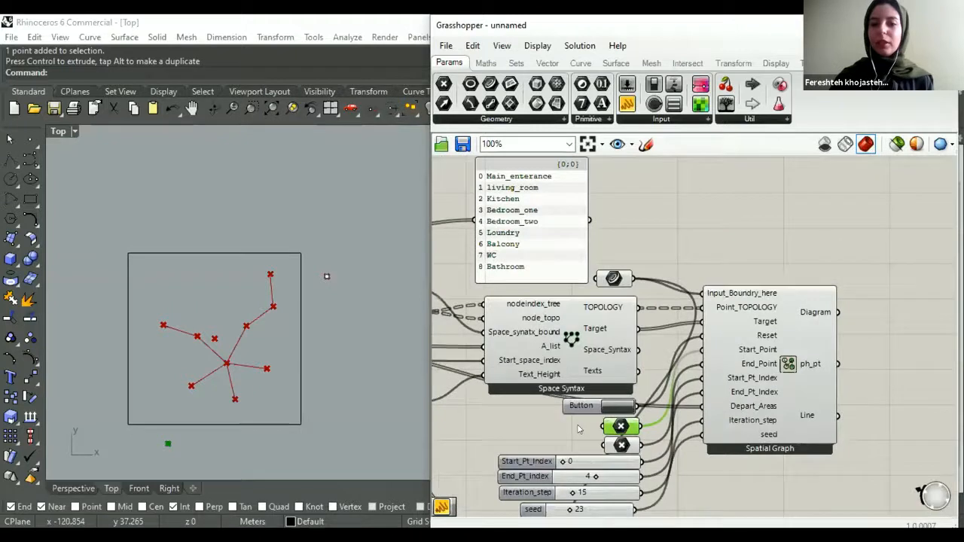
right_drag(537, 361, 517, 325)
click(516, 327)
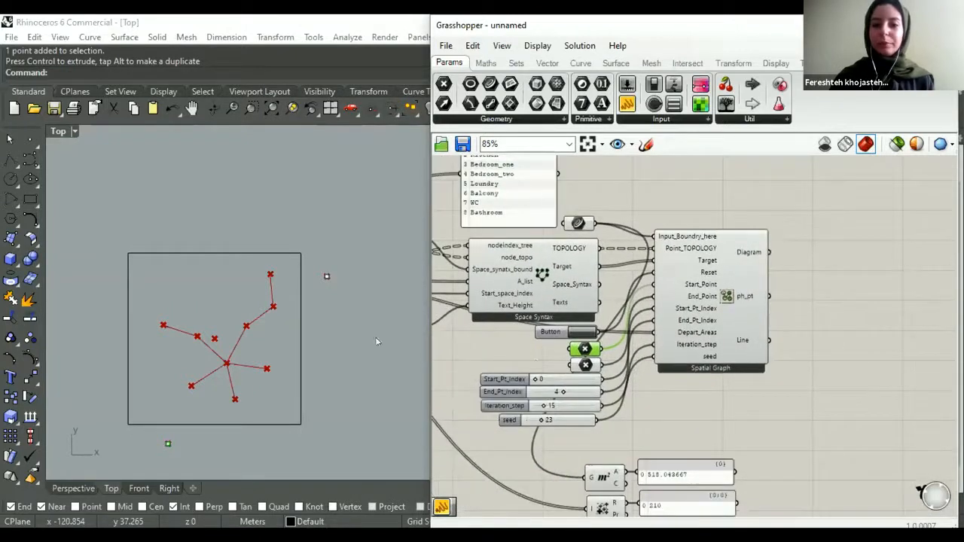
click(167, 441)
drag(203, 408, 152, 347)
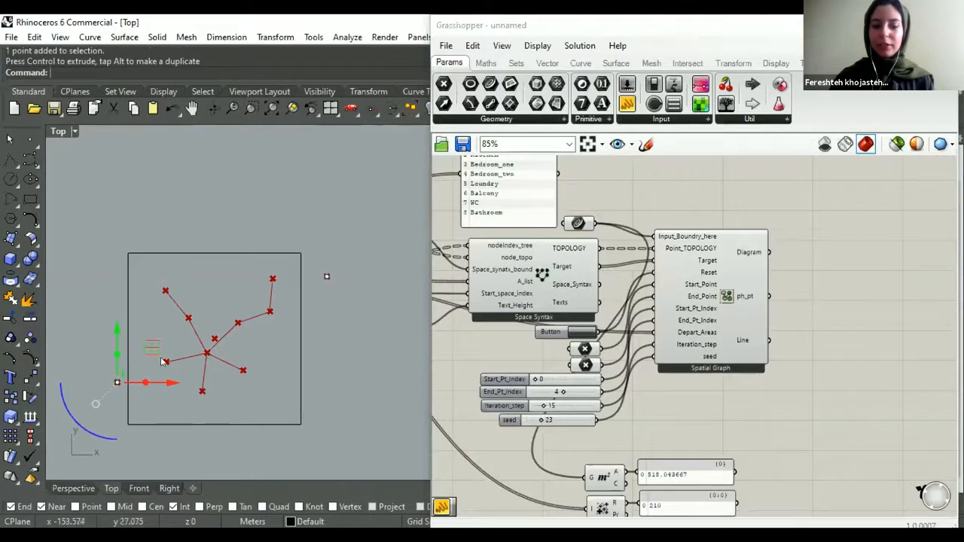
drag(152, 347, 132, 290)
click(327, 277)
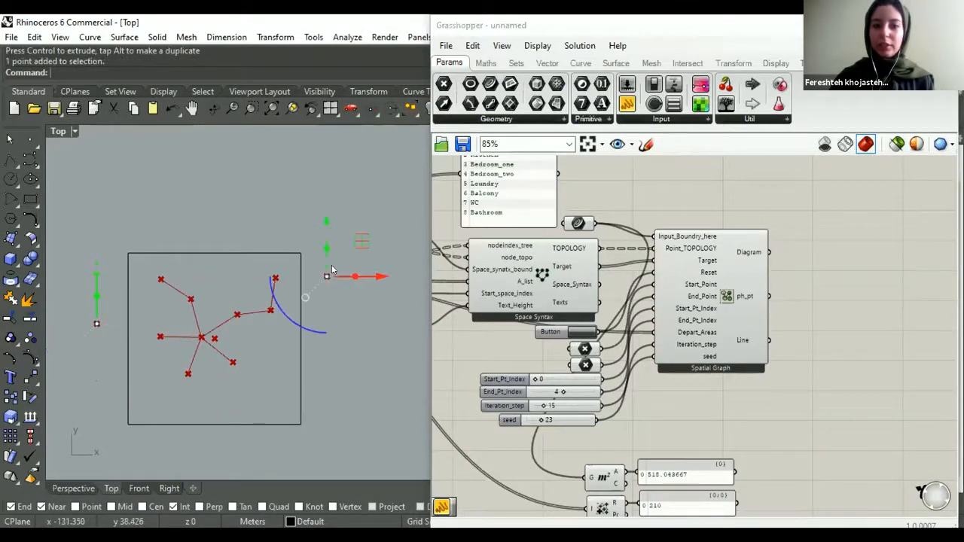
drag(361, 242, 351, 361)
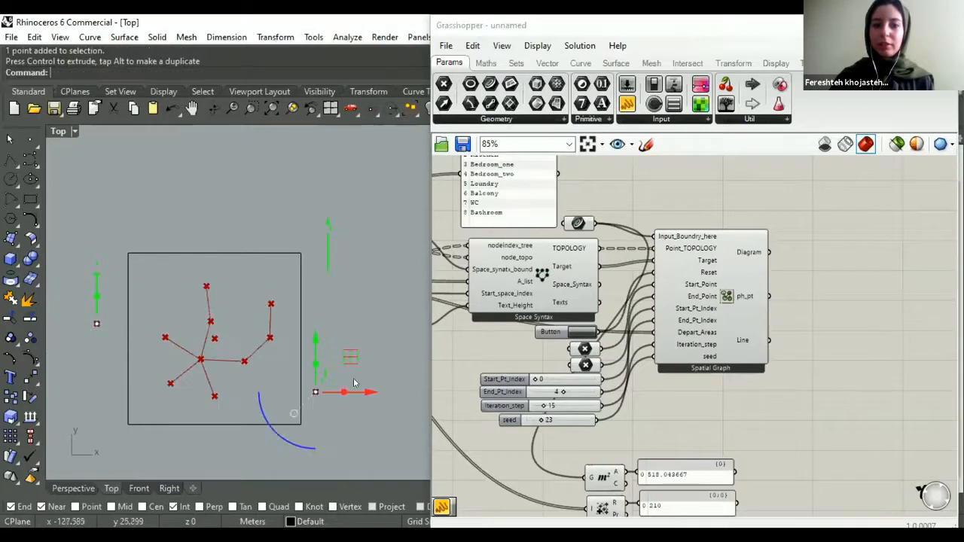
- Set the End_Pt_Index slider to 5 so that the end point attracts the Loundry node
click(554, 393)
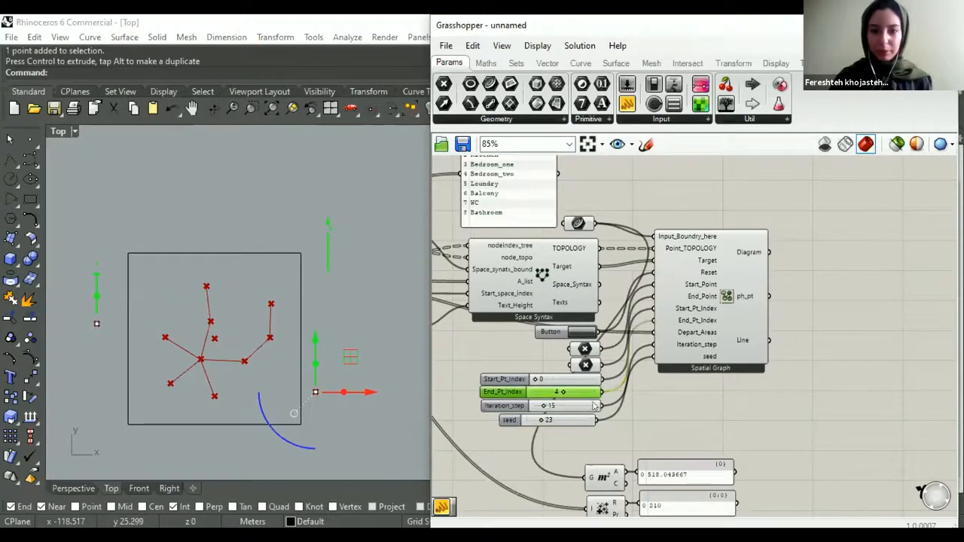
click(660, 228)
scroll(549, 401, up, 2)
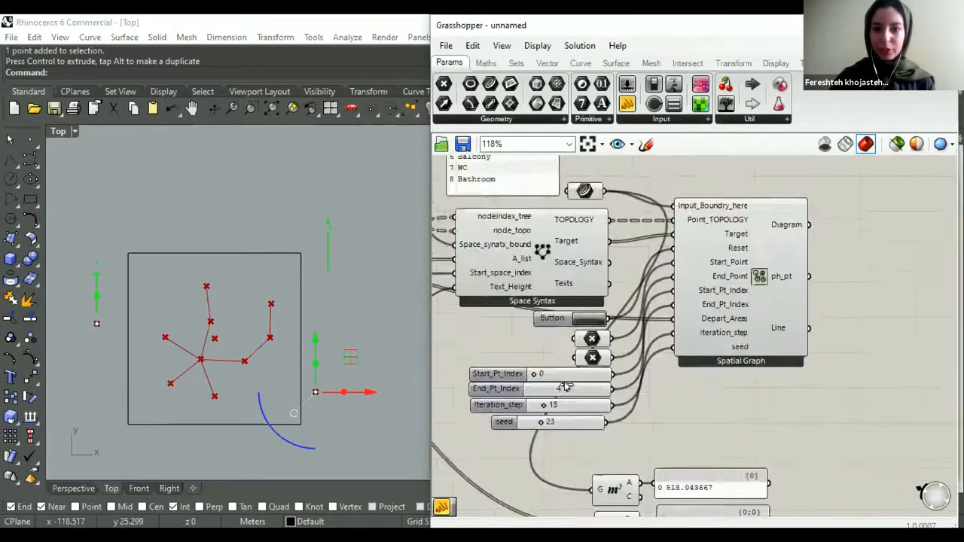
mouse_move(572, 386)
mouse_down()
mouse_move(594, 387)
mouse_move(572, 385)
mouse_move(584, 387)
mouse_up()
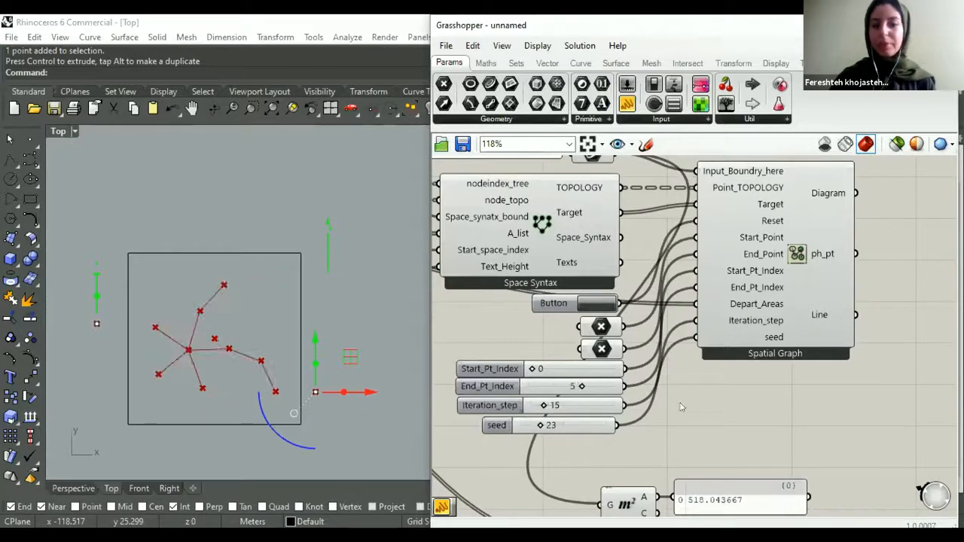
- Add a Point List component and feed its points input from the ph_pt output of Spatial Graph
scroll(661, 351, down, 4)
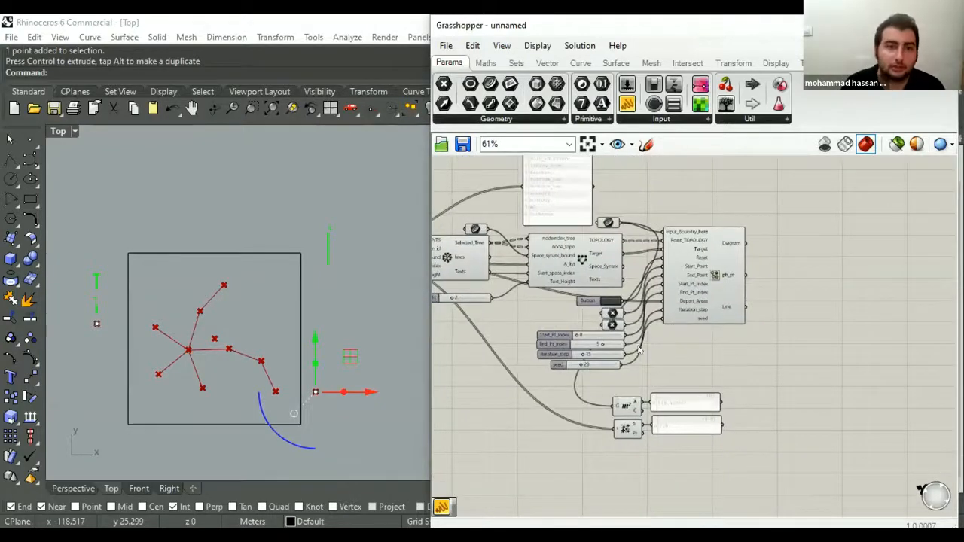
right_drag(744, 357, 677, 396)
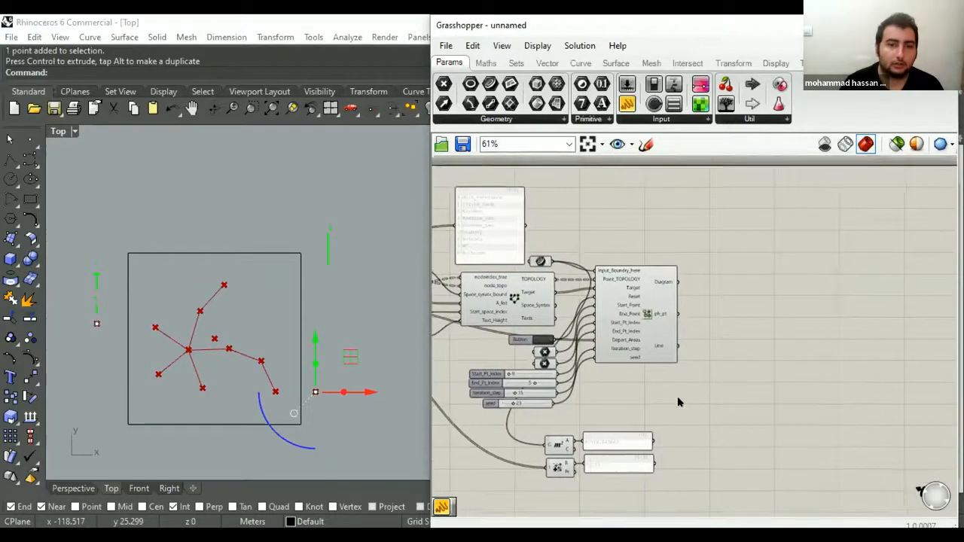
double_click(677, 396)
text(point list)
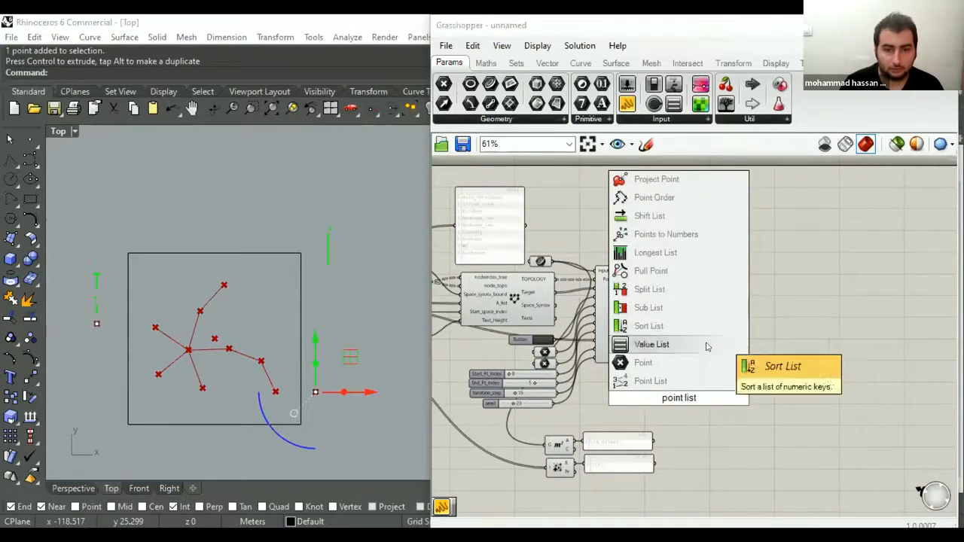
key(Return)
scroll(678, 308, up, 5)
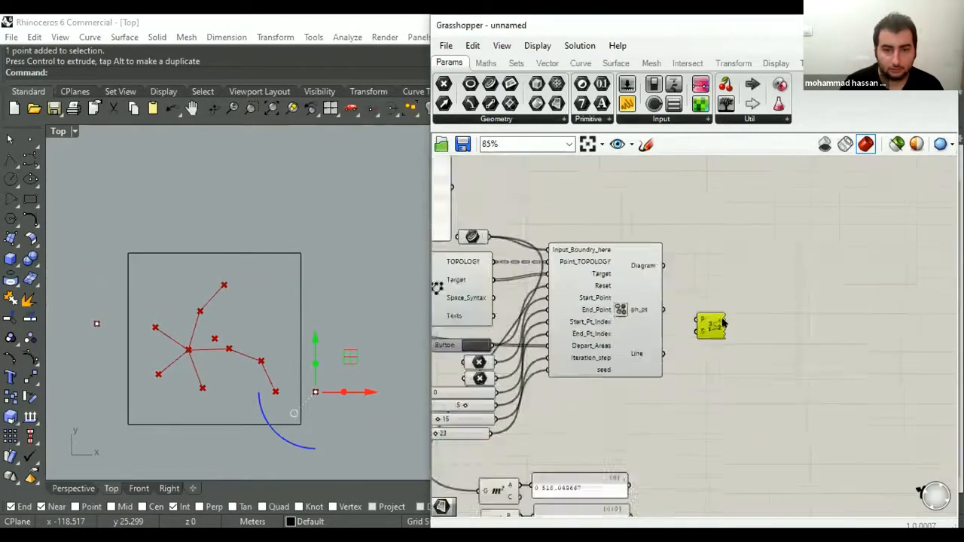
drag(677, 307, 717, 450)
- Add a number slider for the Point List's Size input and set it to 2 to label the nodes
double_click(645, 464)
text(3)
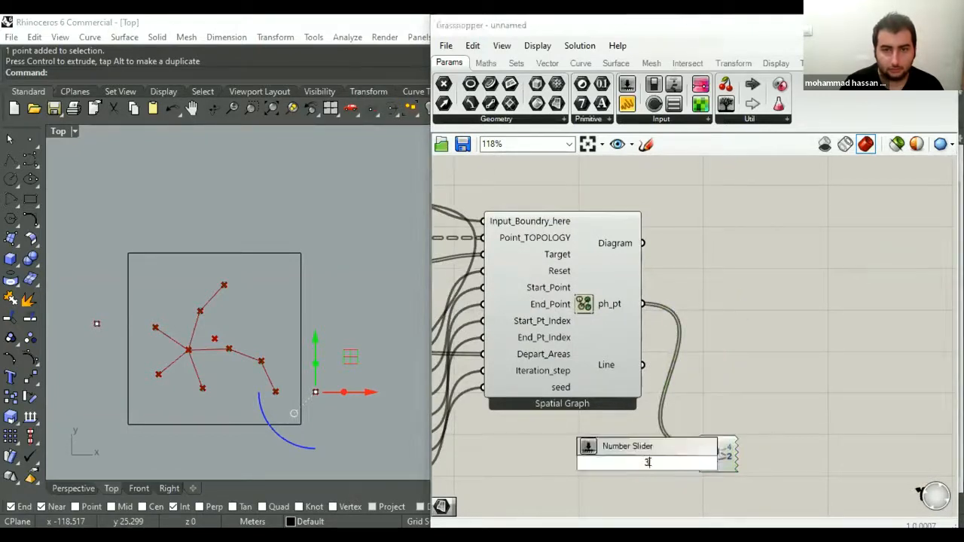
key(Return)
drag(678, 469, 706, 461)
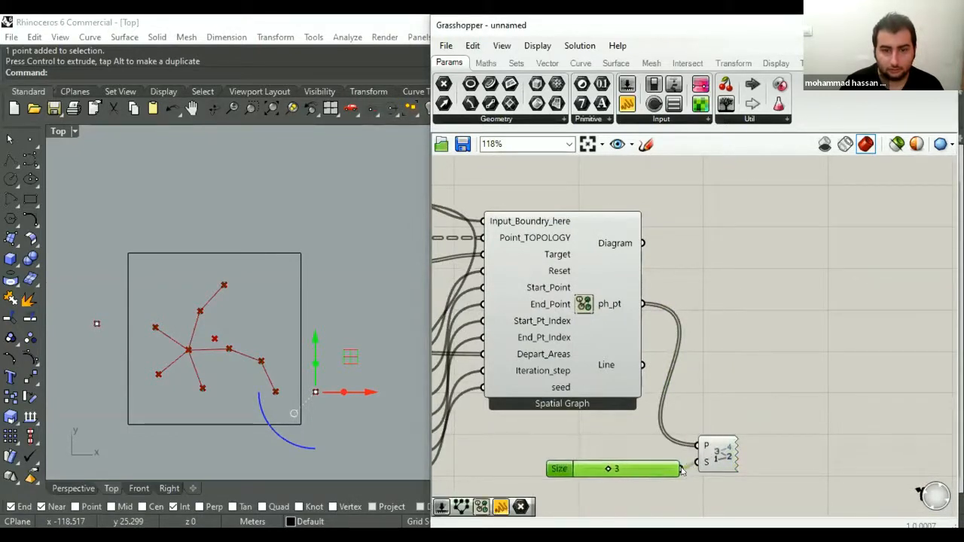
drag(608, 466, 589, 465)
click(591, 430)
scroll(625, 383, down, 3)
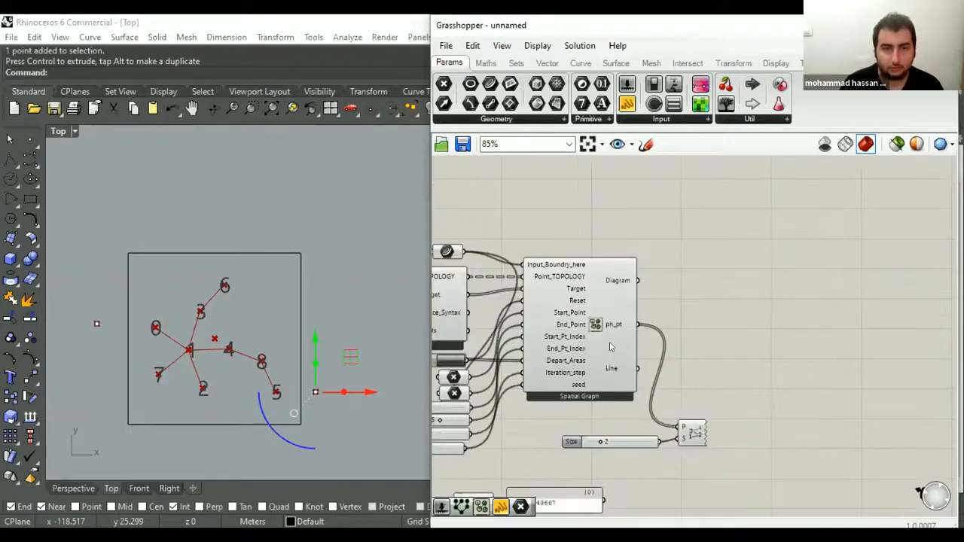
- Move the start point above the rectangle and back beside its upper-left edge, and move the end point up beside the right edge
right_drag(566, 340, 723, 313)
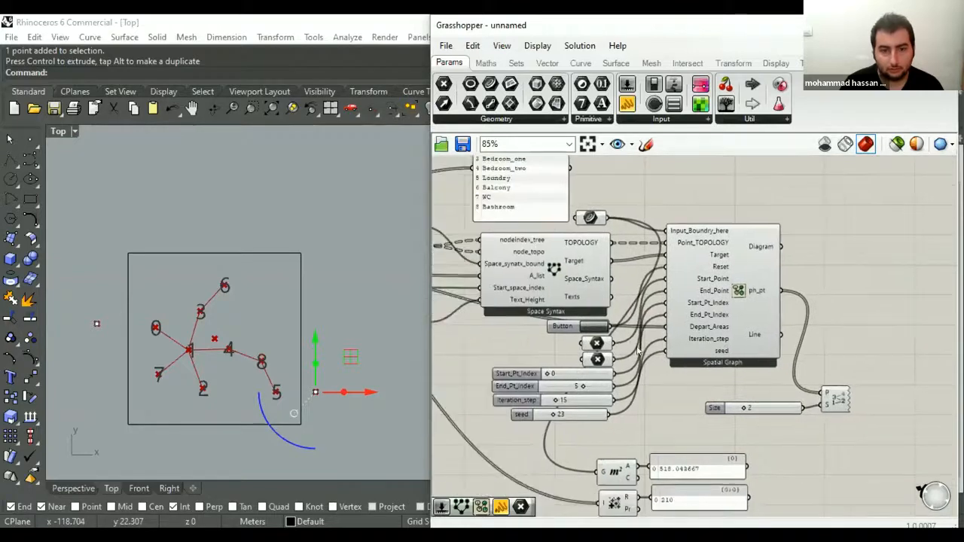
scroll(813, 289, down, 1)
click(96, 324)
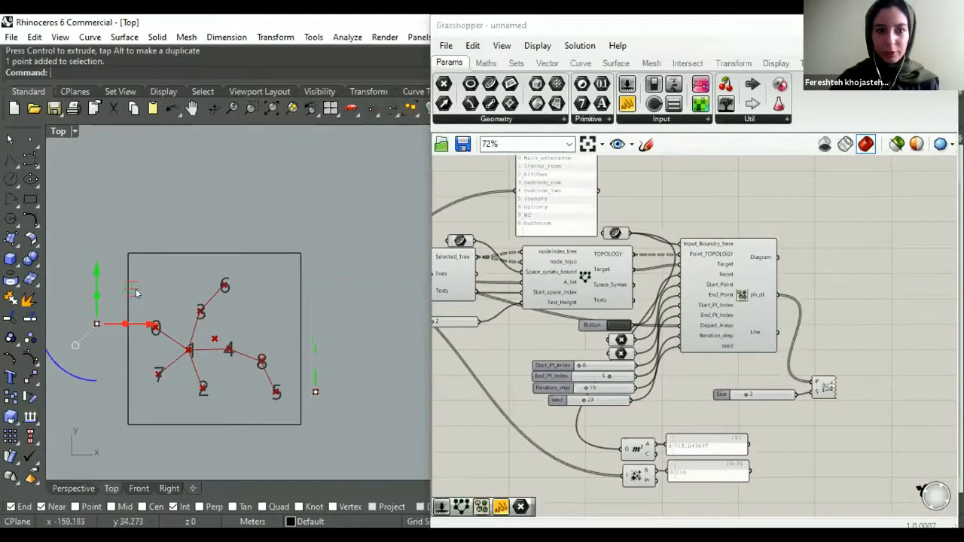
drag(132, 288, 258, 203)
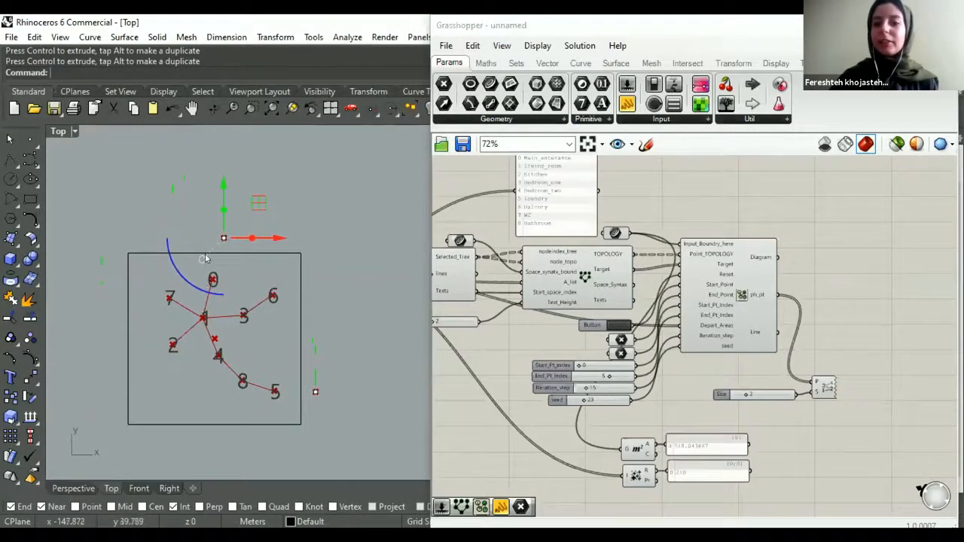
drag(258, 204, 121, 280)
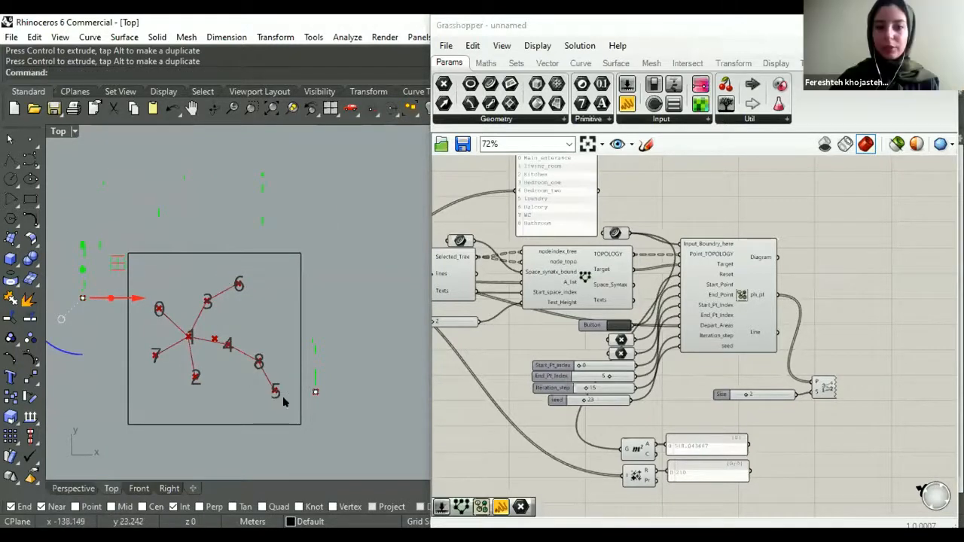
click(314, 392)
drag(348, 354, 357, 267)
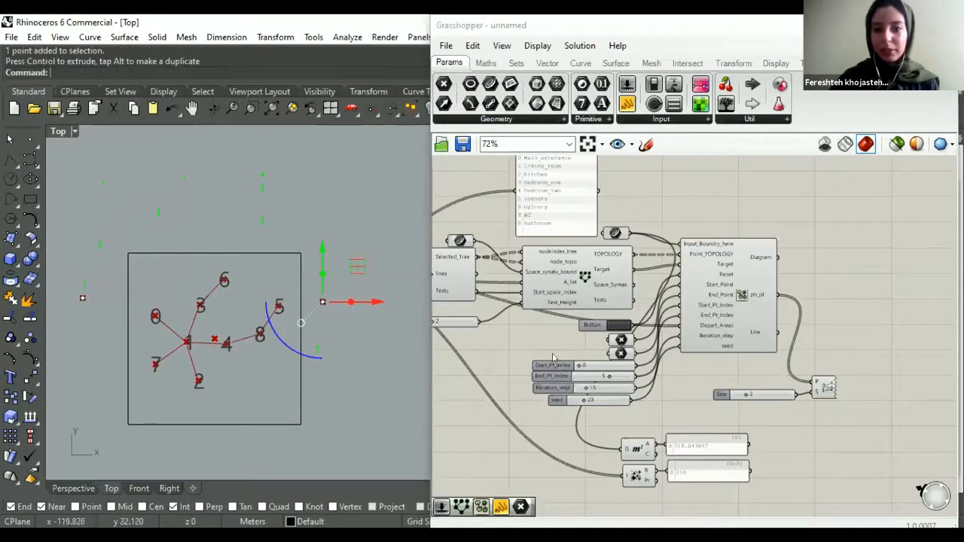
- Set the End_Pt_Index slider to 6 and move the end point just above the rectangle's top edge, near its right end
scroll(622, 383, up, 2)
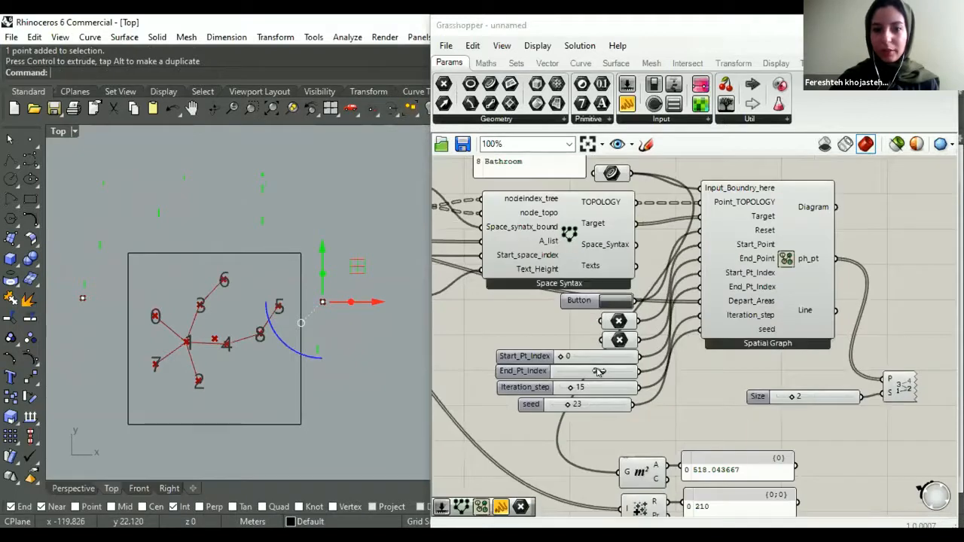
drag(600, 371, 608, 371)
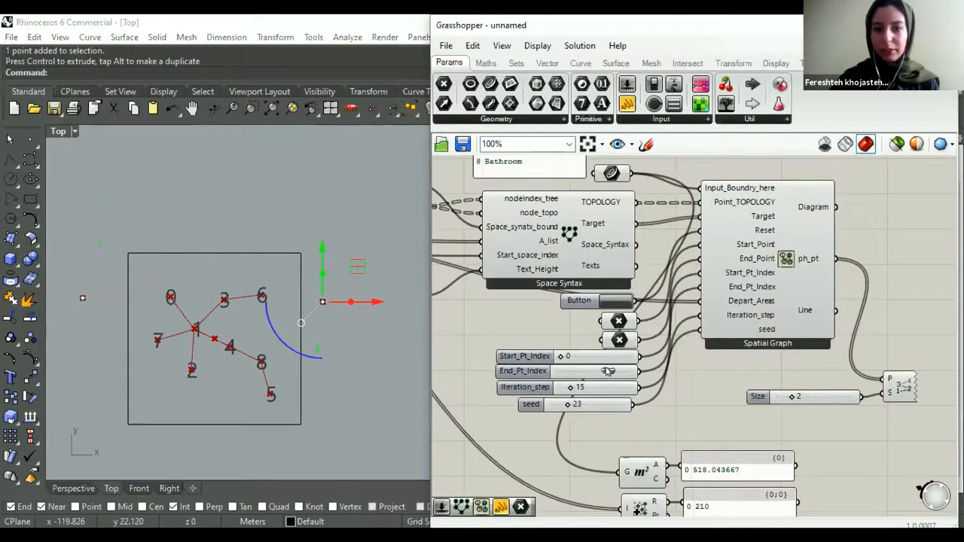
drag(321, 232, 310, 197)
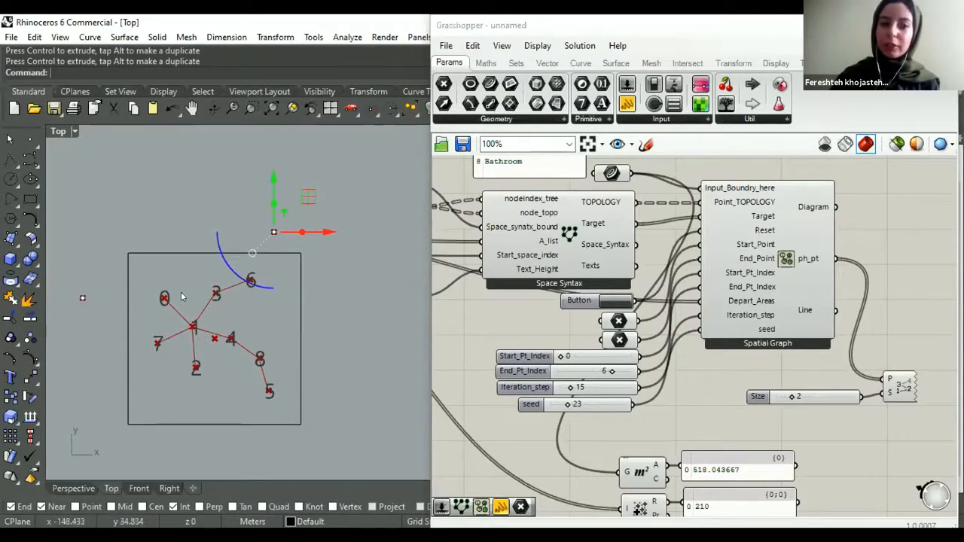
- Move the start point closer to the rectangle's left edge, near its upper-left corner
click(82, 298)
drag(117, 262, 147, 256)
drag(159, 312, 160, 312)
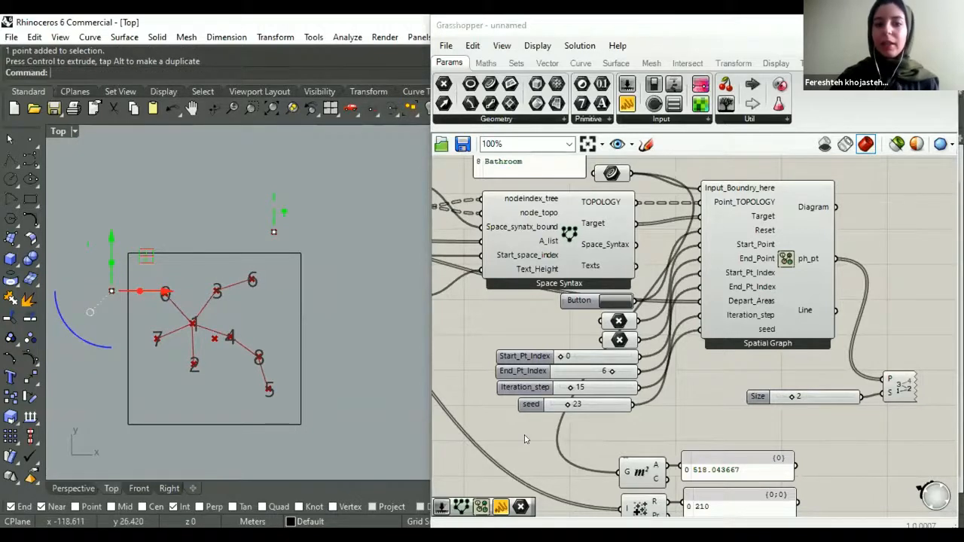
scroll(579, 324, down, 3)
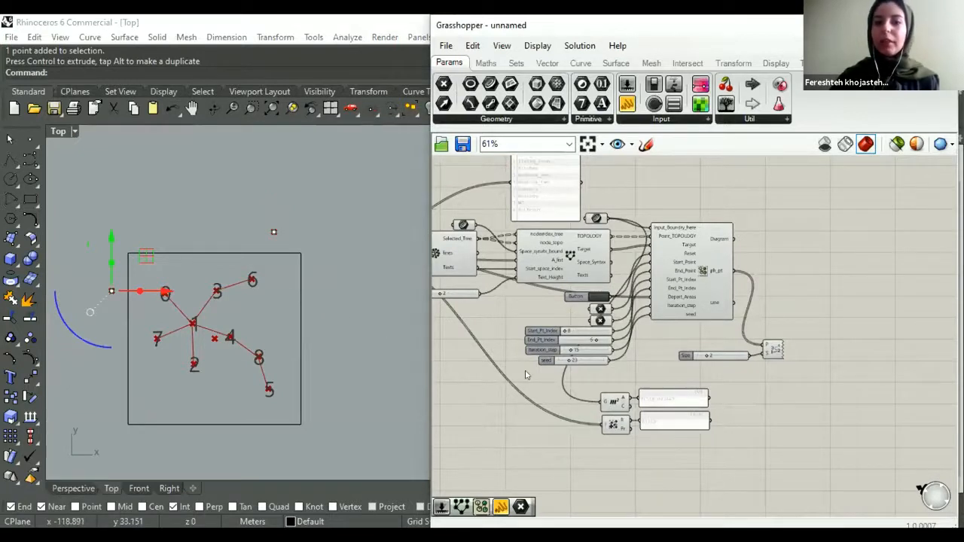
click(333, 322)
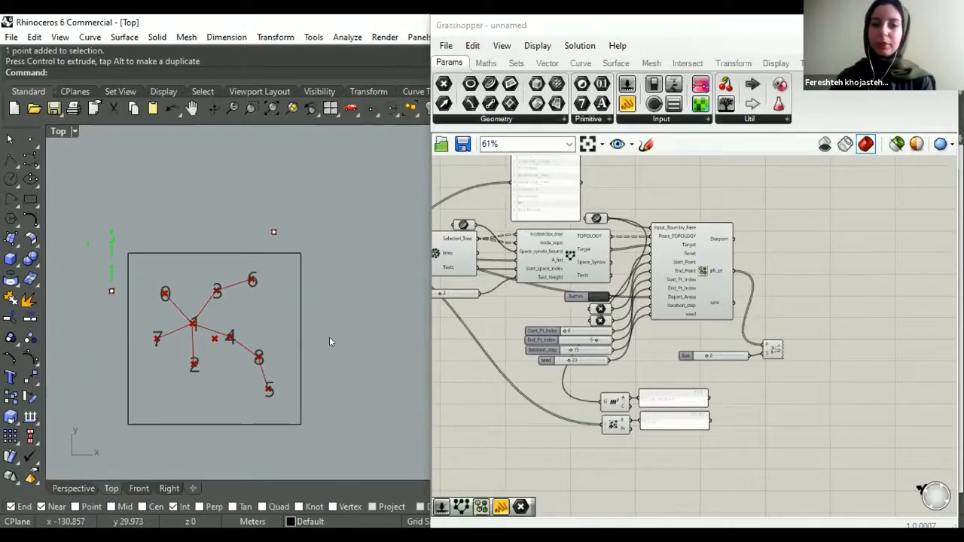
- Draw a circle with a radius of about 9 m above the rectangle in the Top view
click(587, 368)
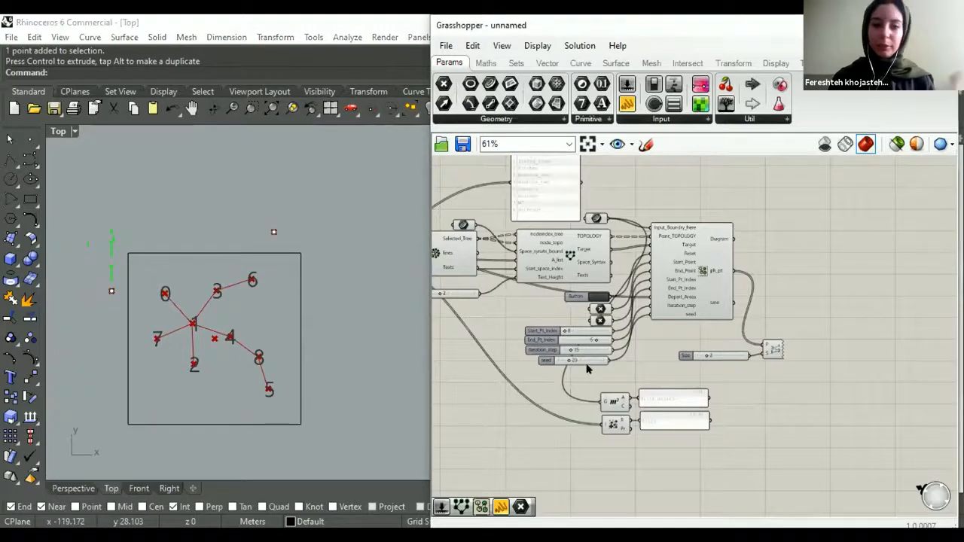
right_drag(595, 324, 562, 362)
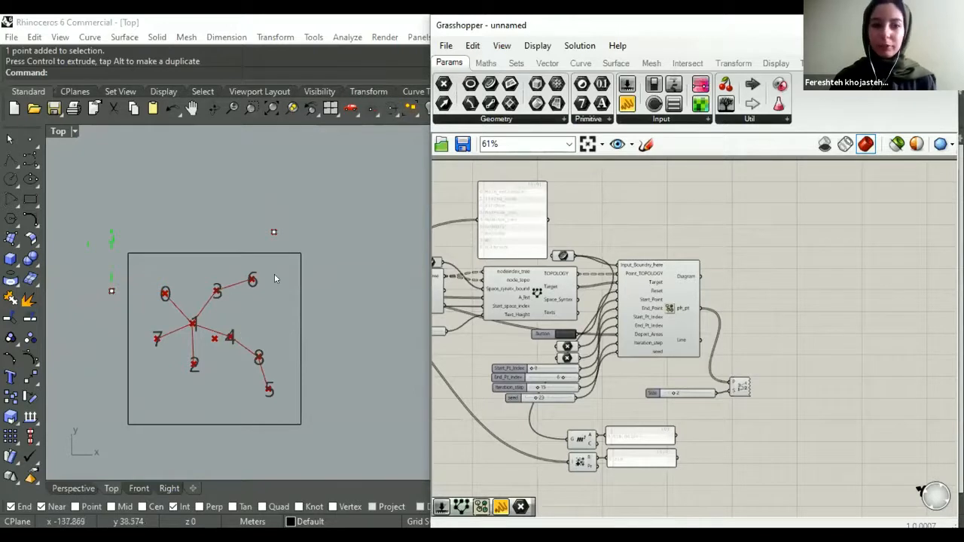
right_drag(274, 274, 277, 310)
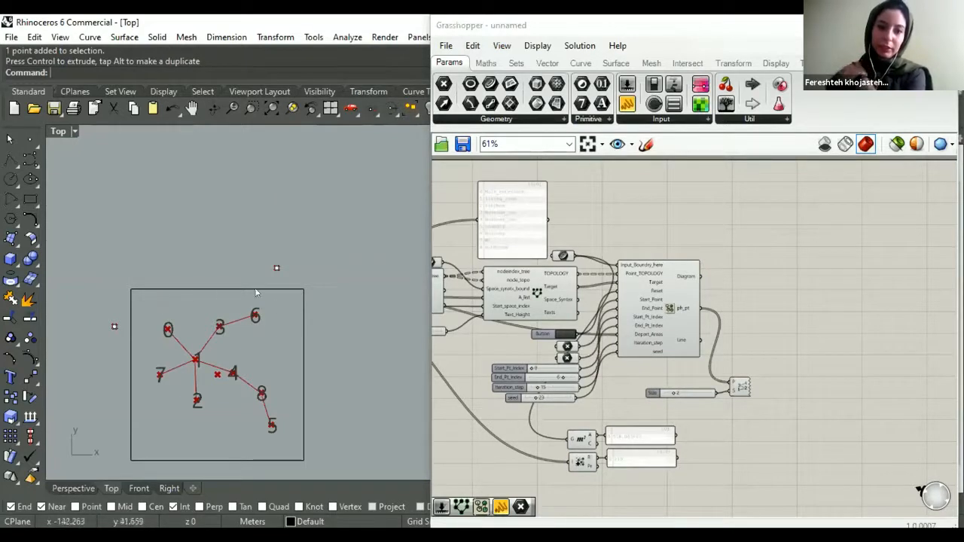
click(9, 179)
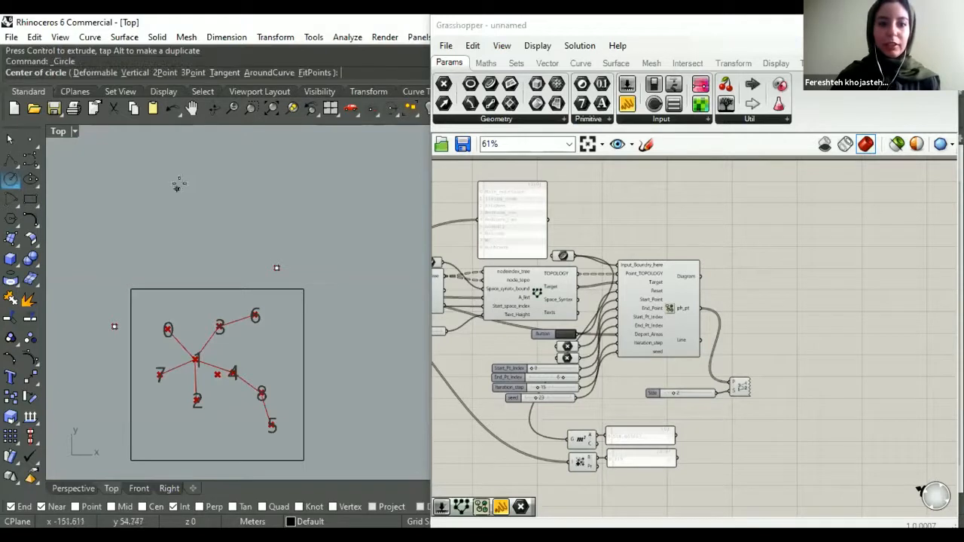
click(232, 249)
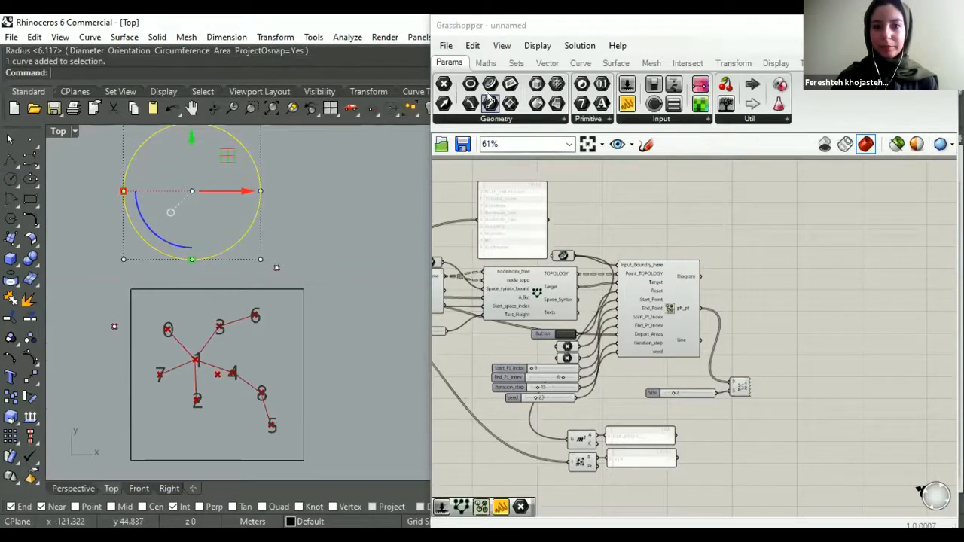
- Set the circle as the referenced curve of the Curve parameter feeding Spatial Graph's Input_Boundry_here
right_click(563, 257)
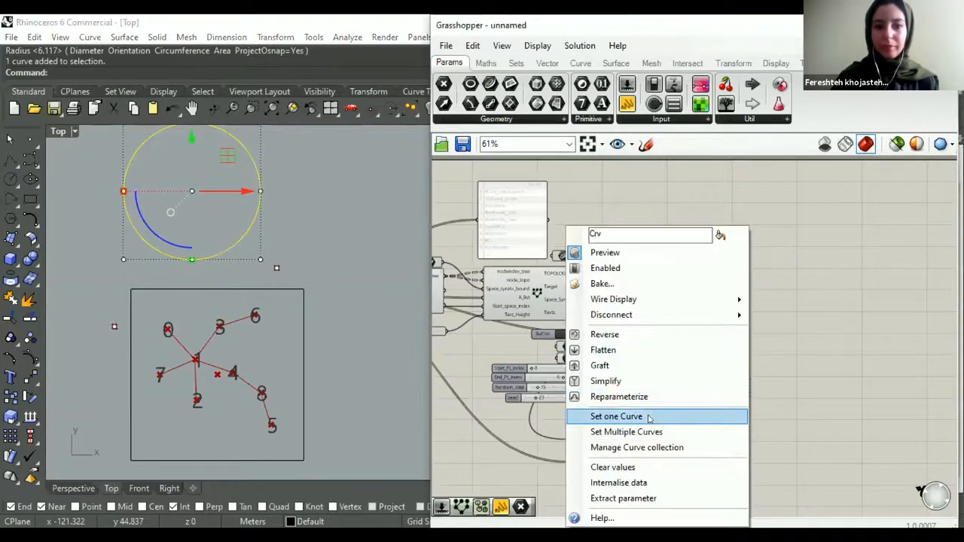
click(648, 416)
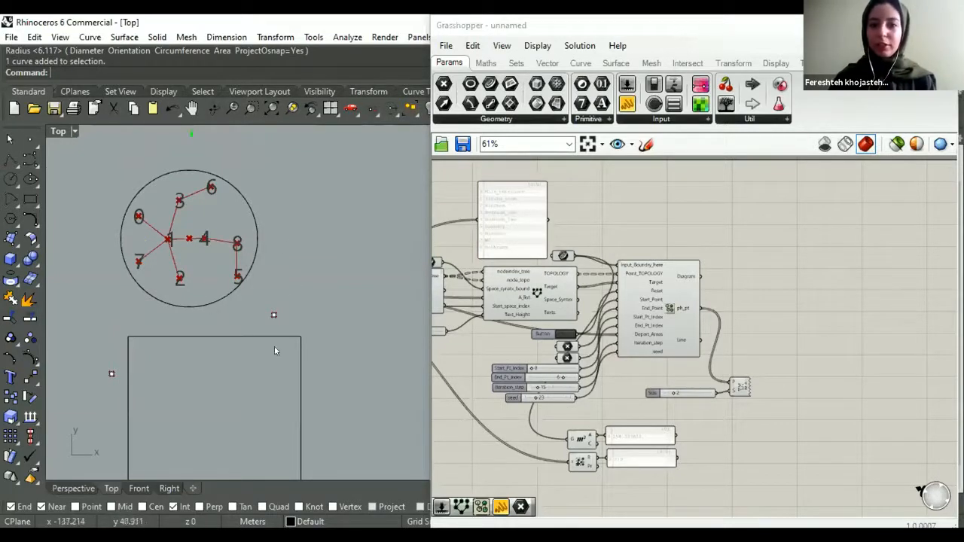
click(230, 296)
scroll(230, 295, down, 1)
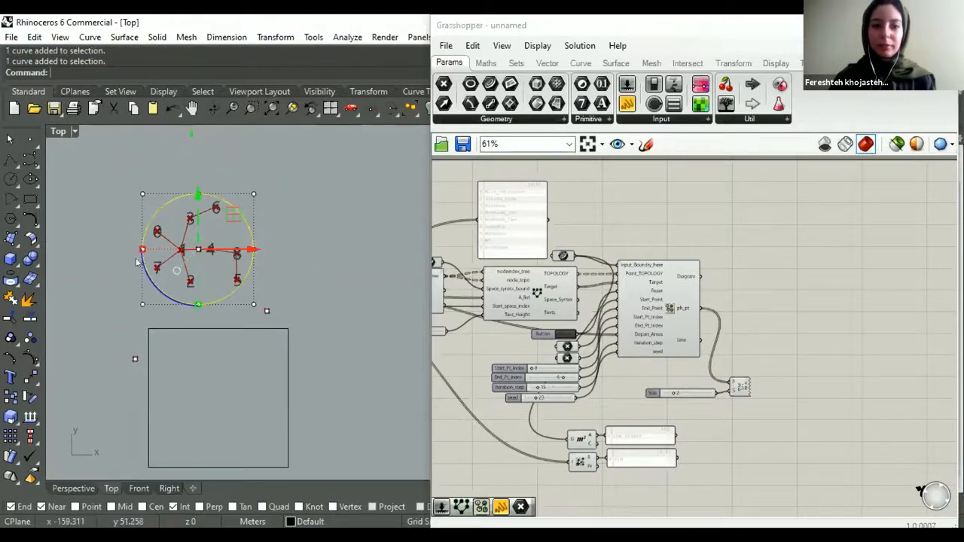
click(218, 304)
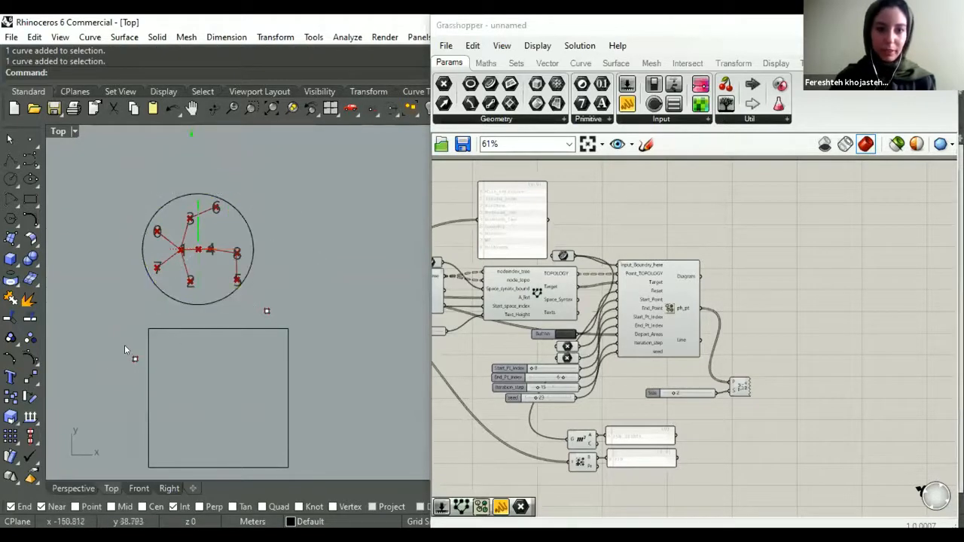
- Move the start point to the circle's left side and the end point to its right side, and regenerate the Spatial Graph layout
drag(135, 359, 128, 246)
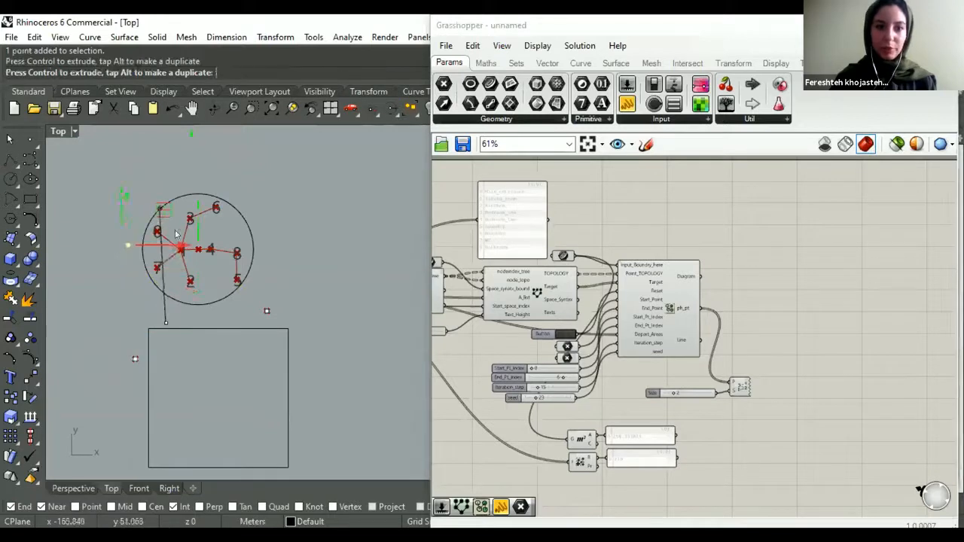
click(265, 310)
drag(305, 283, 305, 216)
click(565, 335)
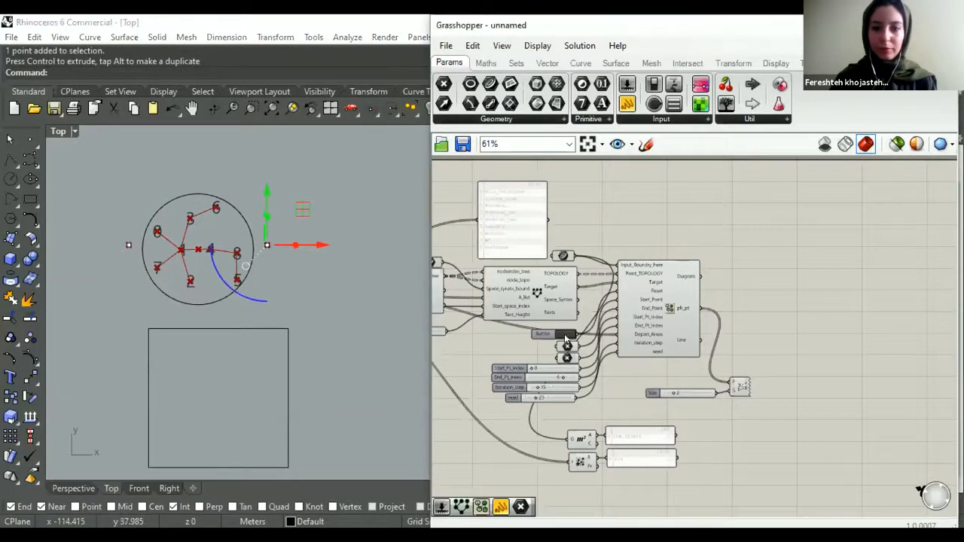
click(329, 294)
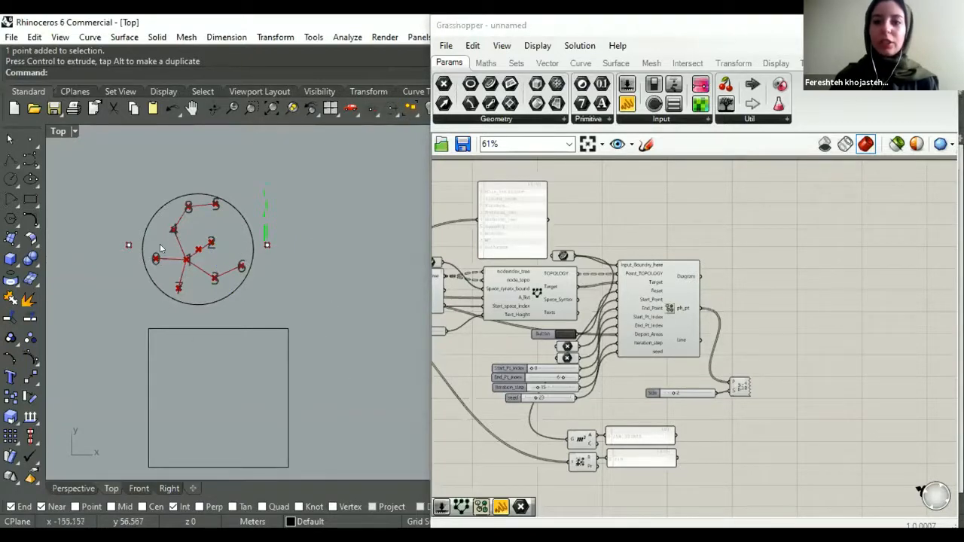
- Shift the start point slightly farther from the circle's left edge and a little lower
click(128, 245)
drag(169, 203, 146, 220)
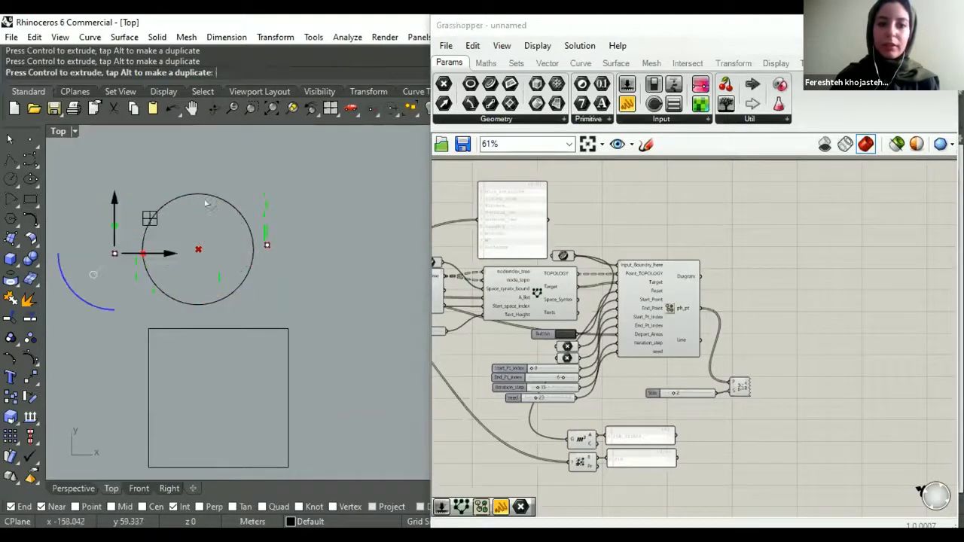
click(139, 176)
right_drag(239, 207, 252, 234)
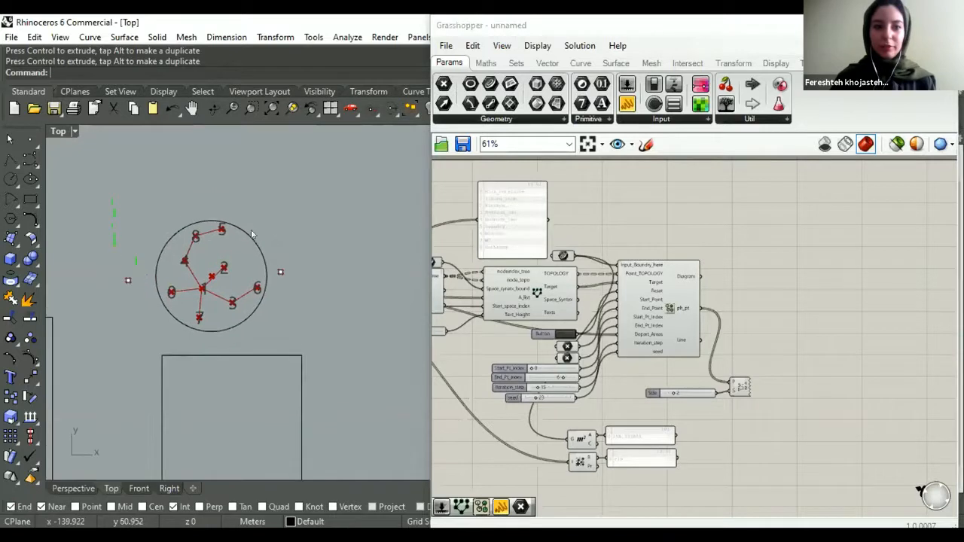
- Draw a five-sided inscribed polygon with a radius of about 5.3 m above the circle in the Top view
click(11, 219)
scroll(228, 243, down, 2)
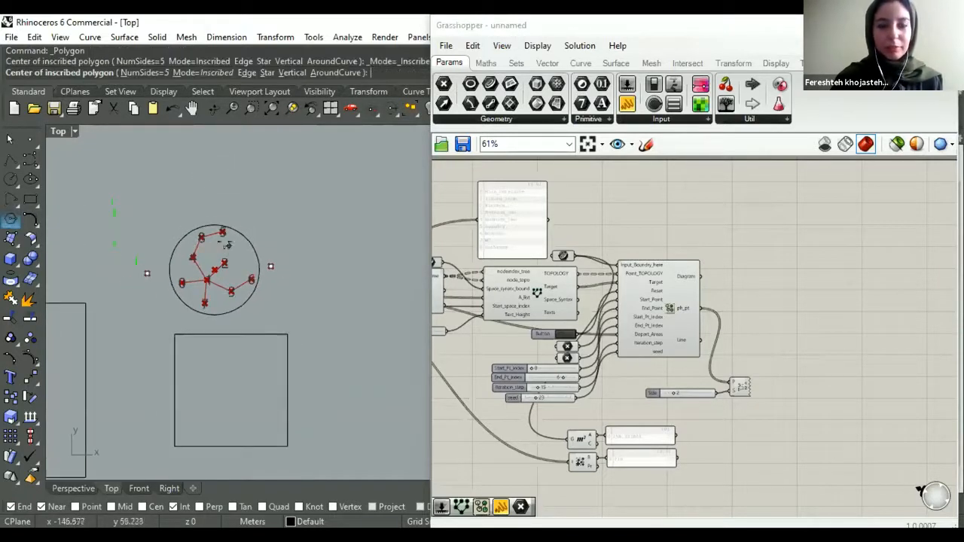
scroll(196, 168, up, 4)
click(224, 176)
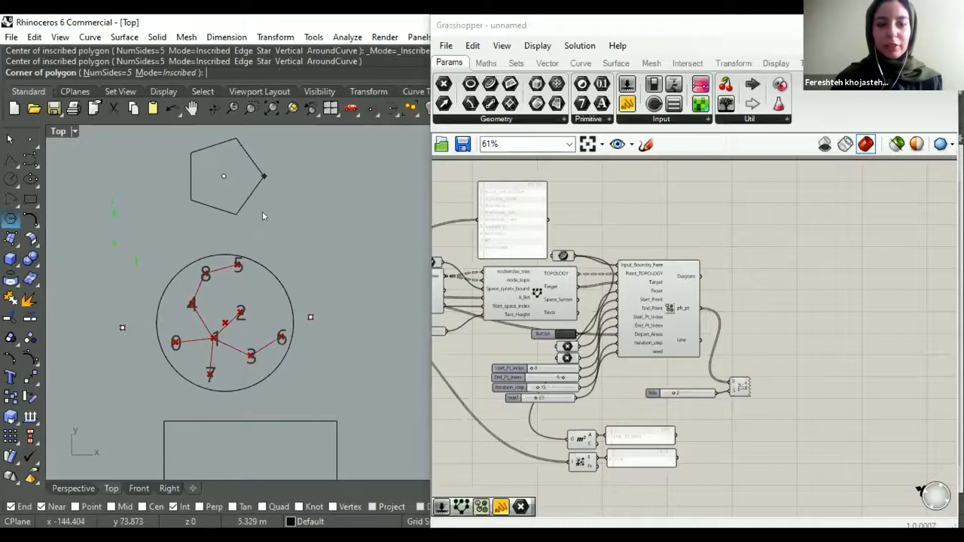
click(231, 205)
scroll(233, 203, down, 2)
scroll(232, 203, up, 2)
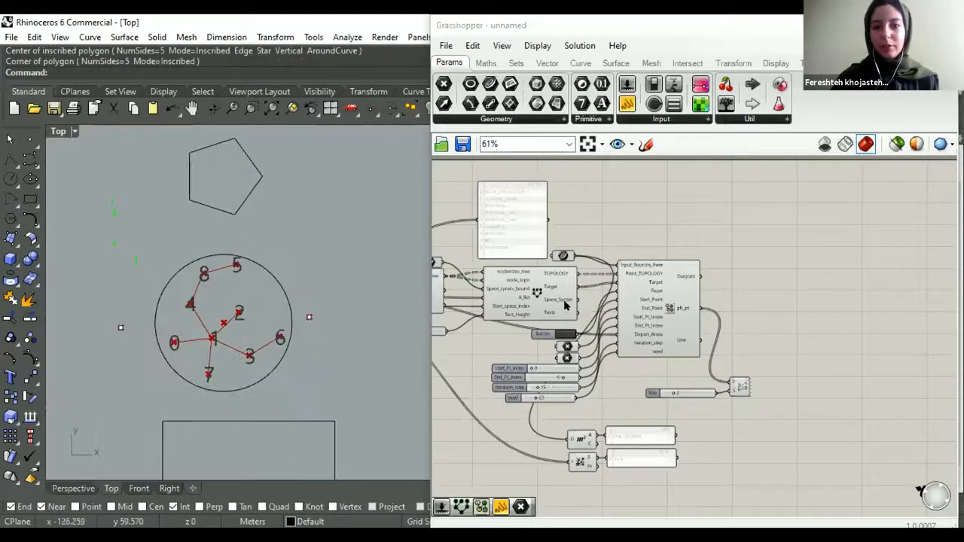
- Set the pentagon as the referenced curve of the Curve parameter feeding Spatial Graph's Input_Boundry_here
right_click(566, 256)
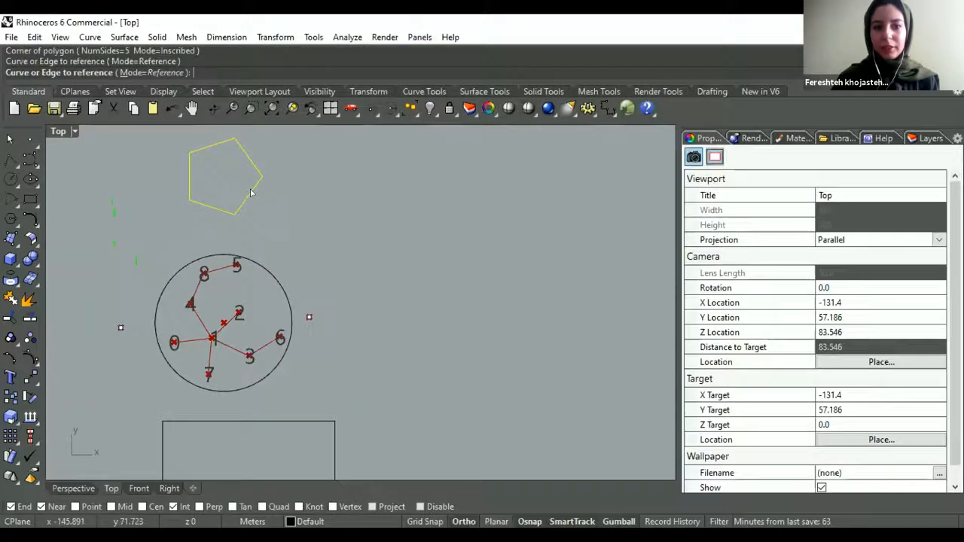
click(251, 193)
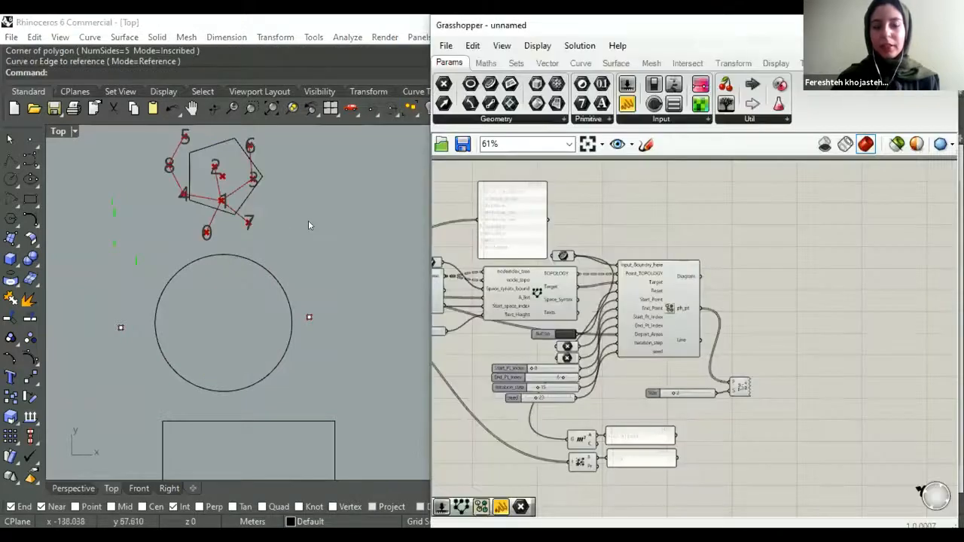
right_drag(281, 224, 286, 264)
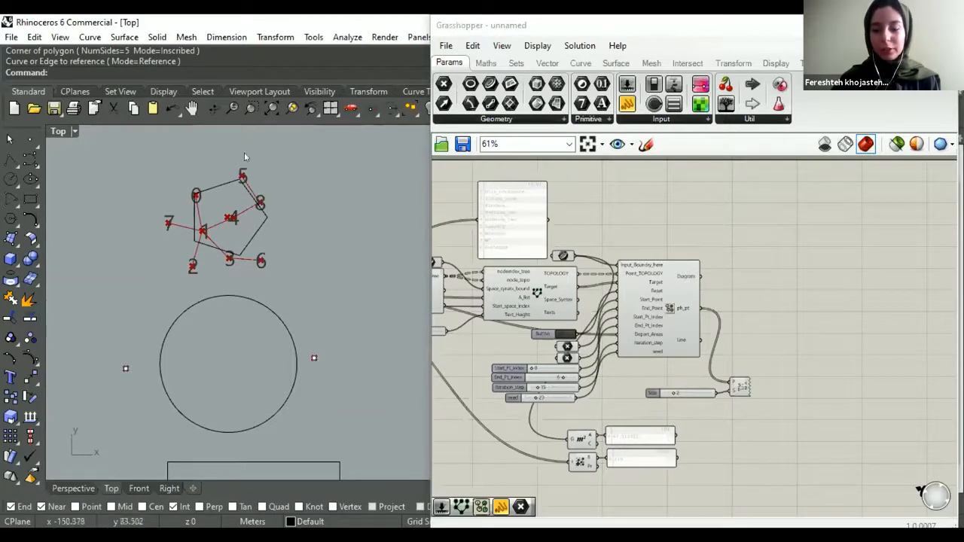
- Scale the pentagon up uniformly until its area is about 277 square metres, exceeding the required total of the space areas
scroll(624, 380, up, 4)
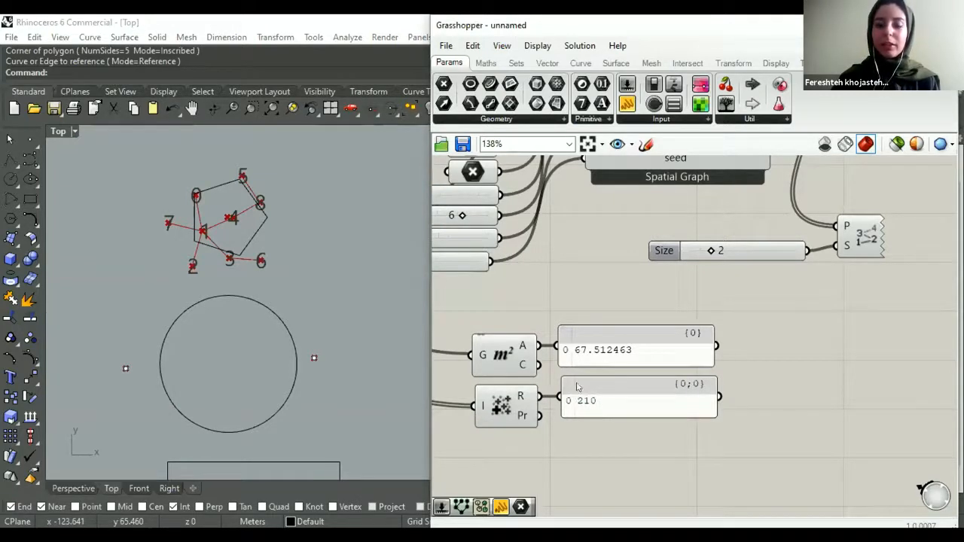
right_drag(264, 266, 299, 341)
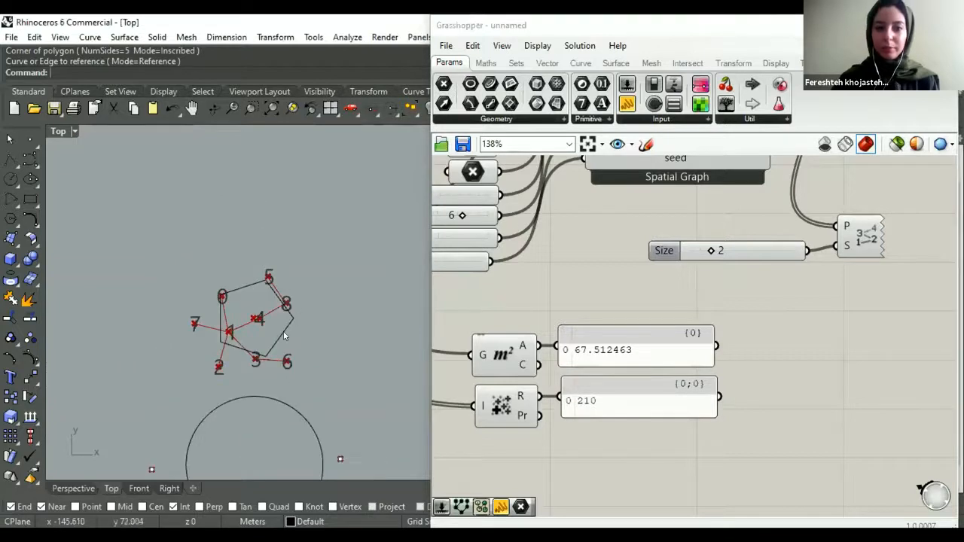
click(283, 333)
shift+drag(219, 320, 198, 331)
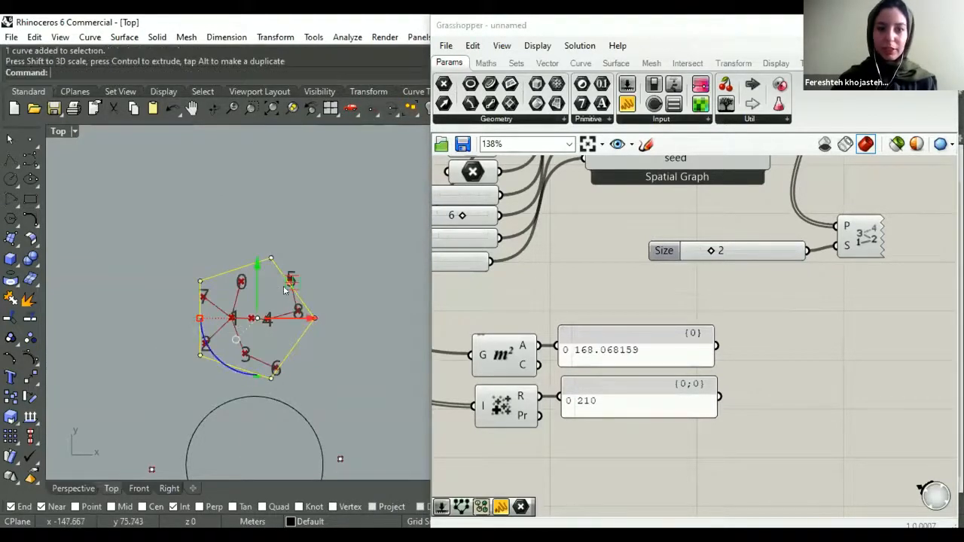
drag(290, 284, 283, 242)
shift+drag(194, 278, 178, 278)
click(275, 228)
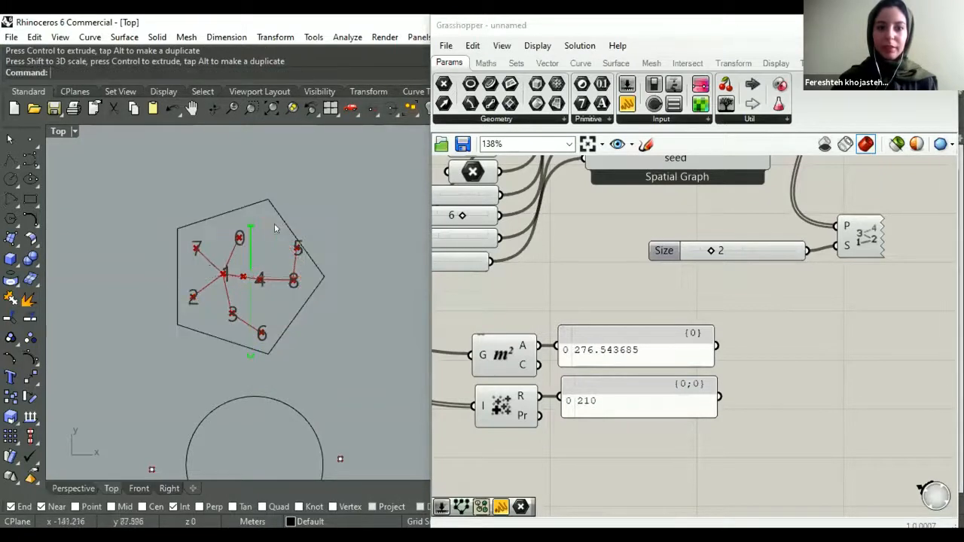
click(175, 268)
click(295, 212)
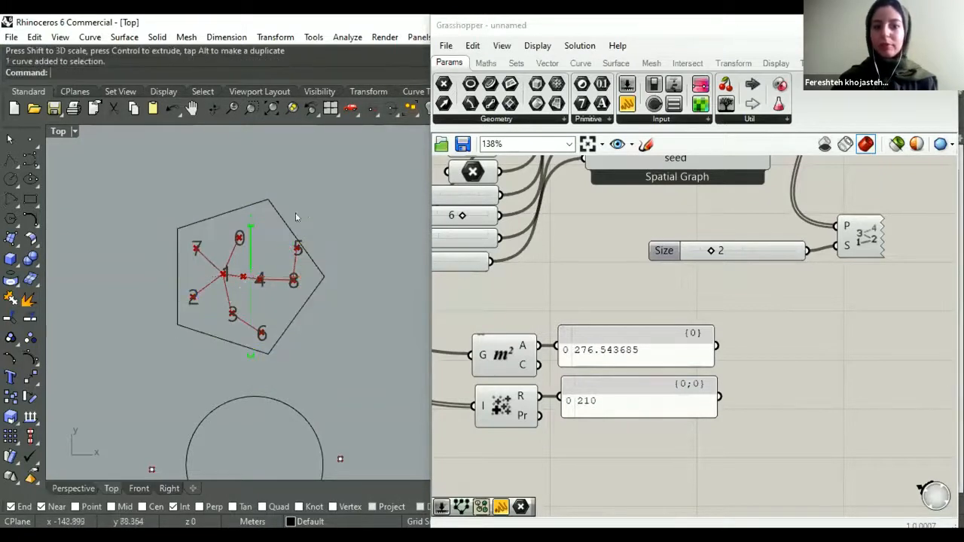
- Set the rectangle below the circle as the referenced curve of the Curve parameter feeding Spatial Graph's Input_Boundry_here
scroll(240, 179, down, 6)
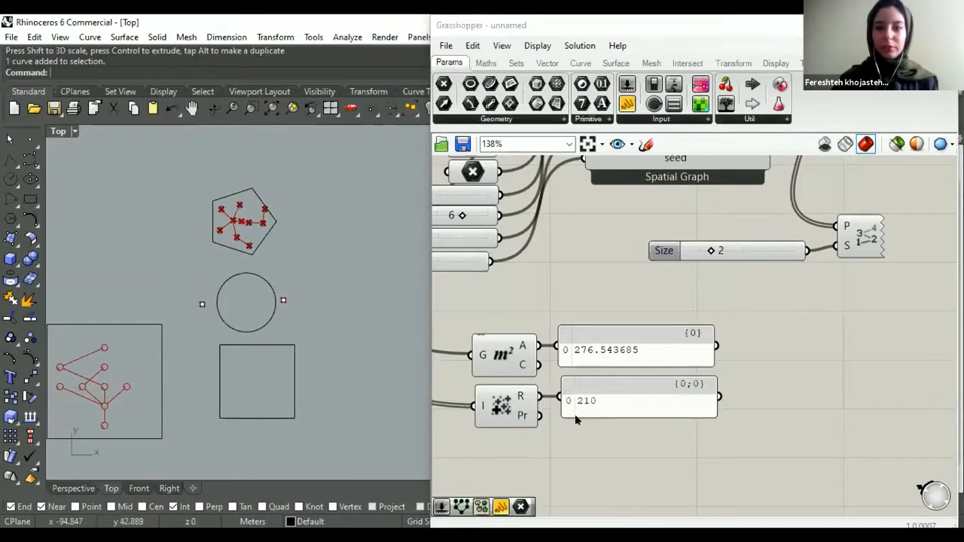
scroll(669, 301, down, 5)
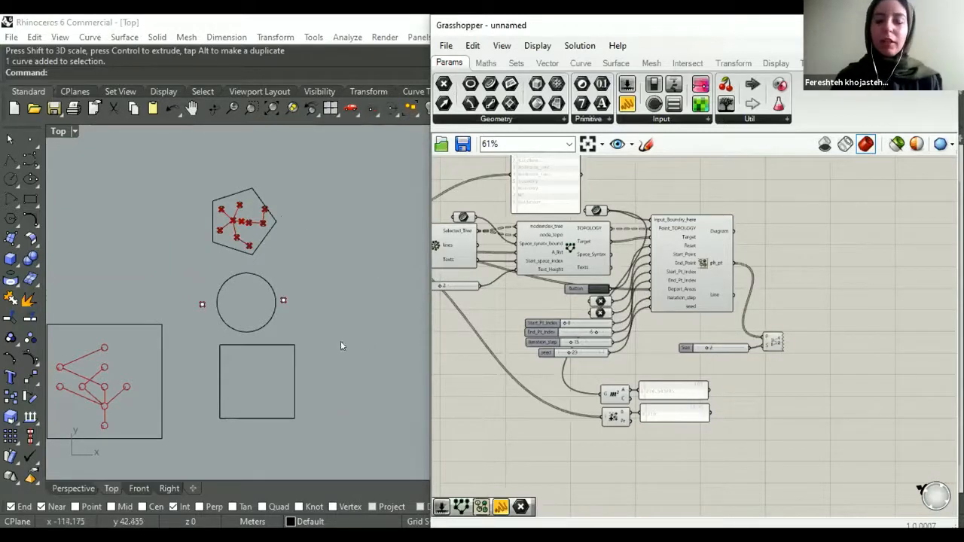
right_drag(280, 210, 281, 217)
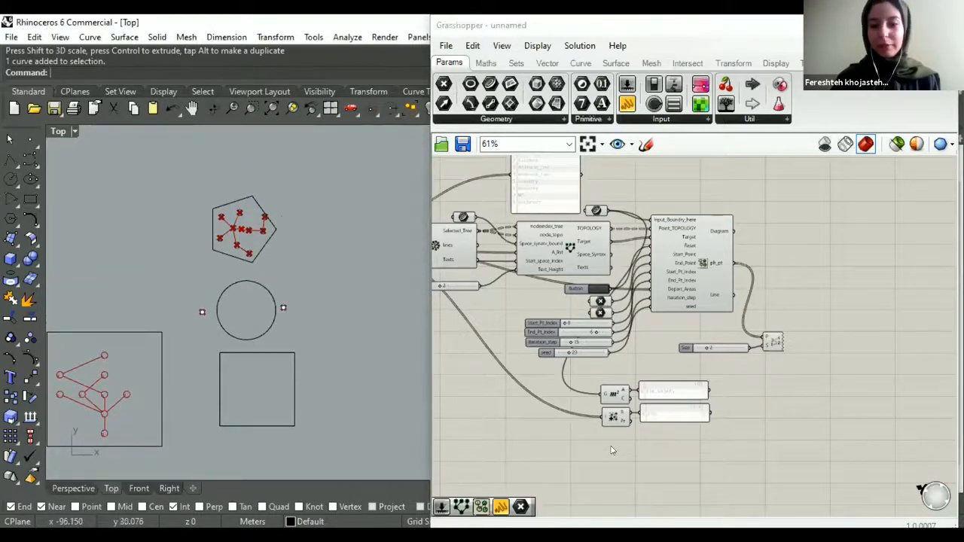
right_drag(512, 392, 512, 360)
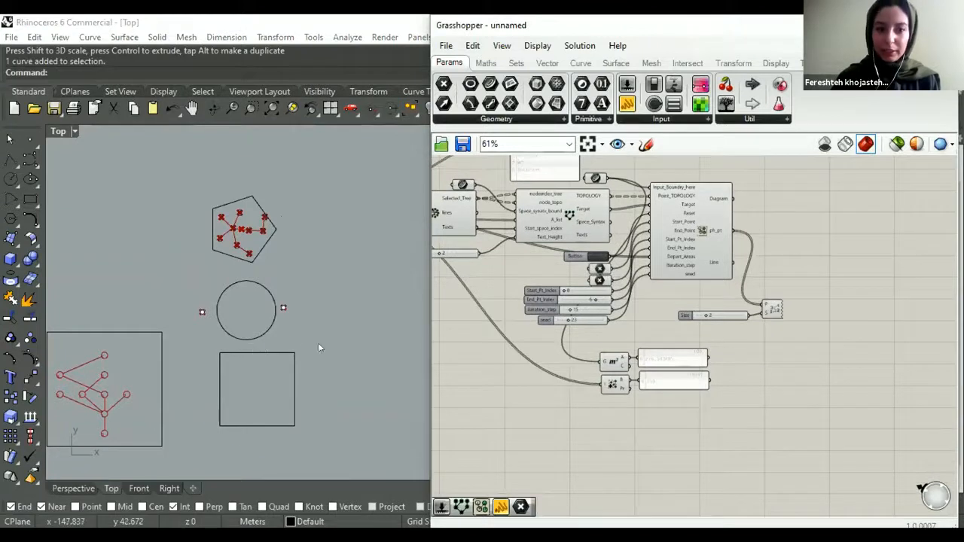
click(294, 363)
right_drag(592, 213, 592, 241)
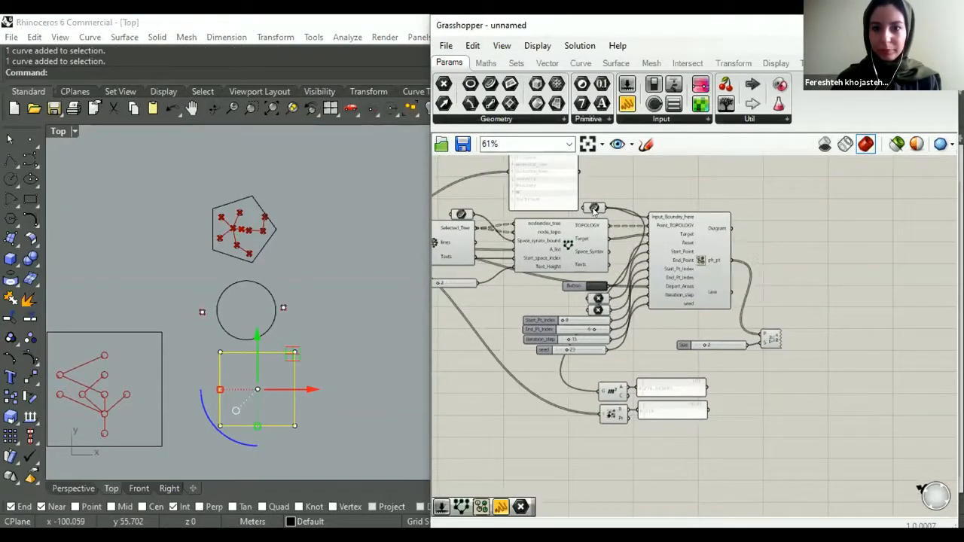
right_click(595, 210)
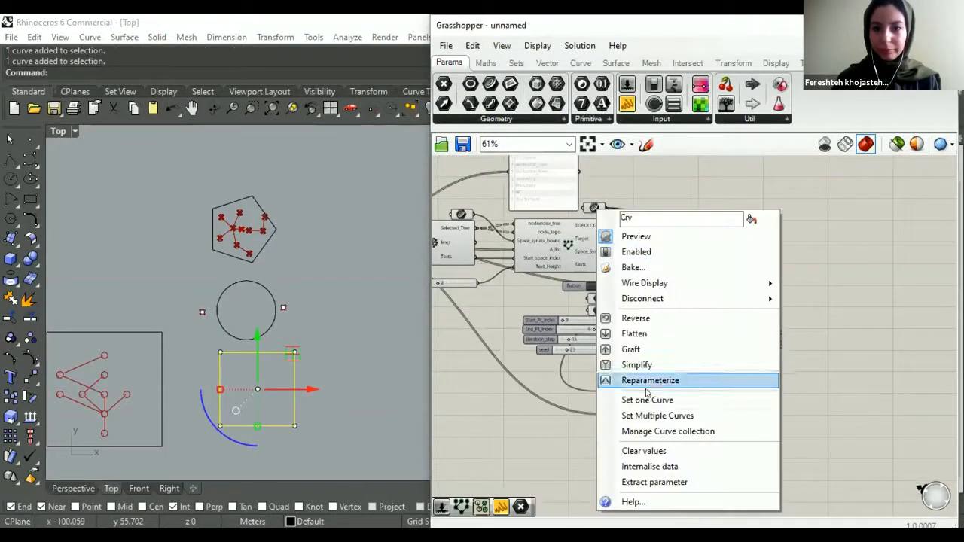
- Move the start point beside the rectangle's lower-left corner and the end point outside its right edge, and regenerate the Spatial Graph layout
click(201, 312)
drag(240, 277, 265, 361)
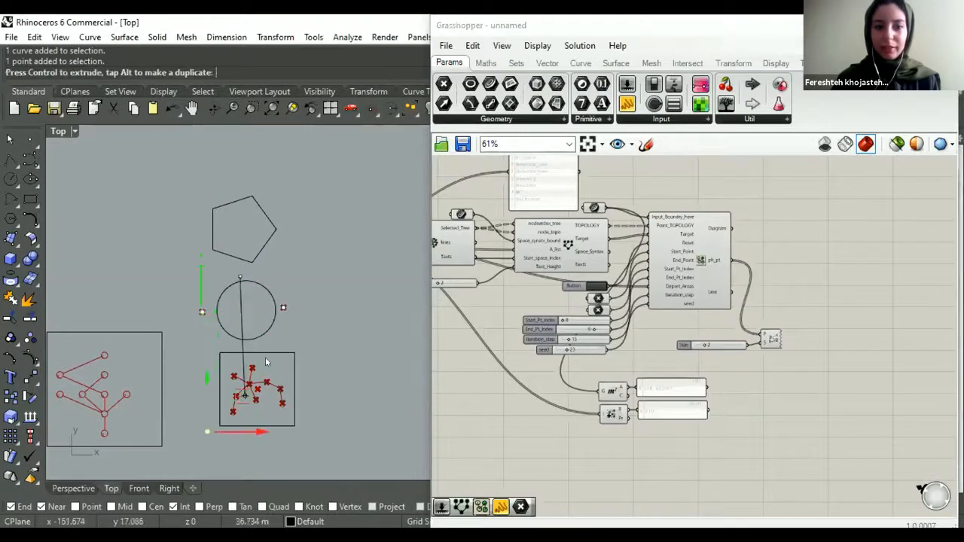
click(282, 308)
drag(319, 273, 334, 403)
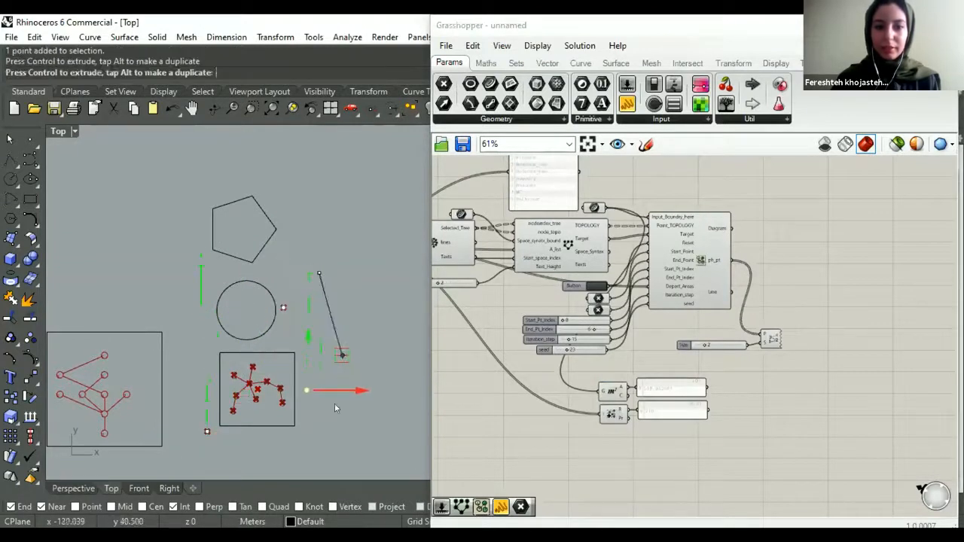
click(330, 436)
right_drag(329, 436, 309, 358)
scroll(248, 295, up, 4)
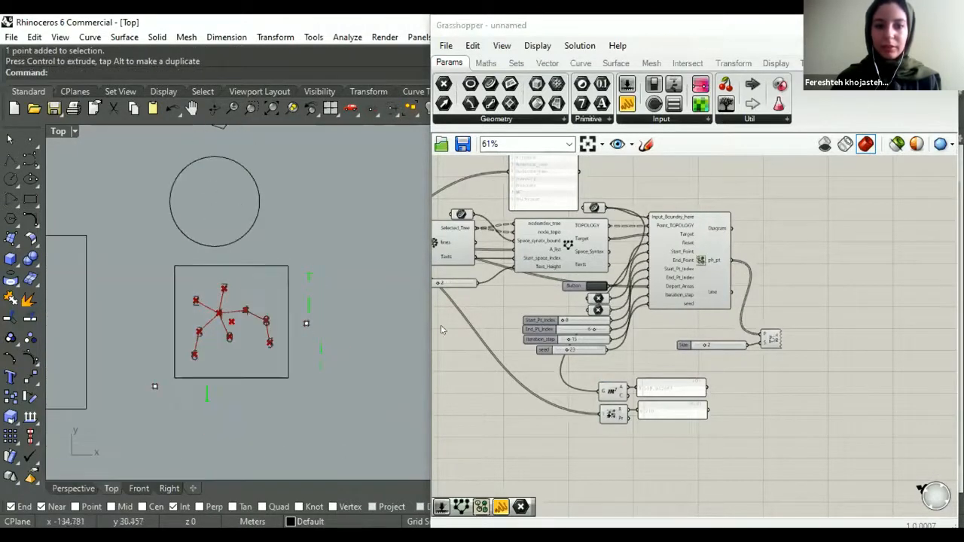
click(592, 284)
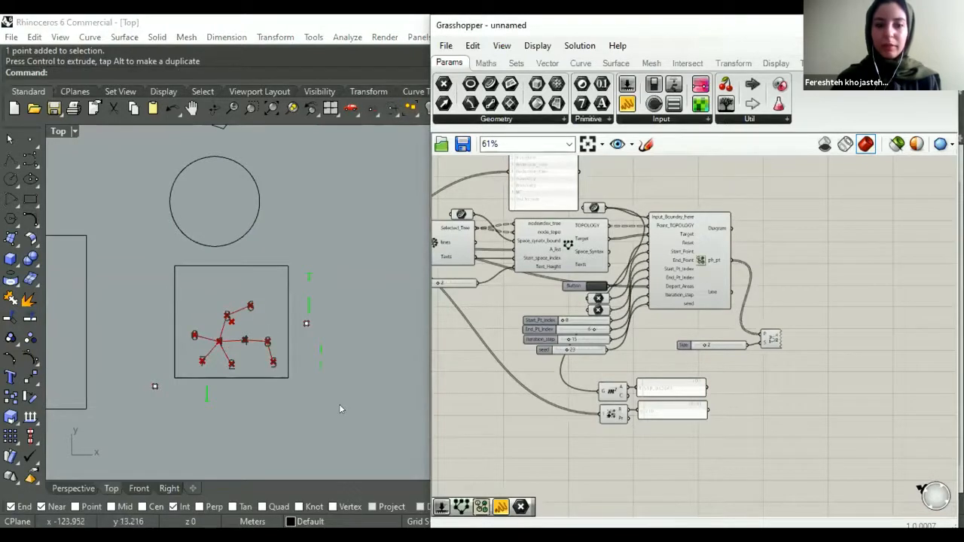
scroll(339, 403, up, 2)
- Add a Location Controller component from the Termite-Nest utilities below the Area and Mass Addition components
scroll(624, 317, down, 2)
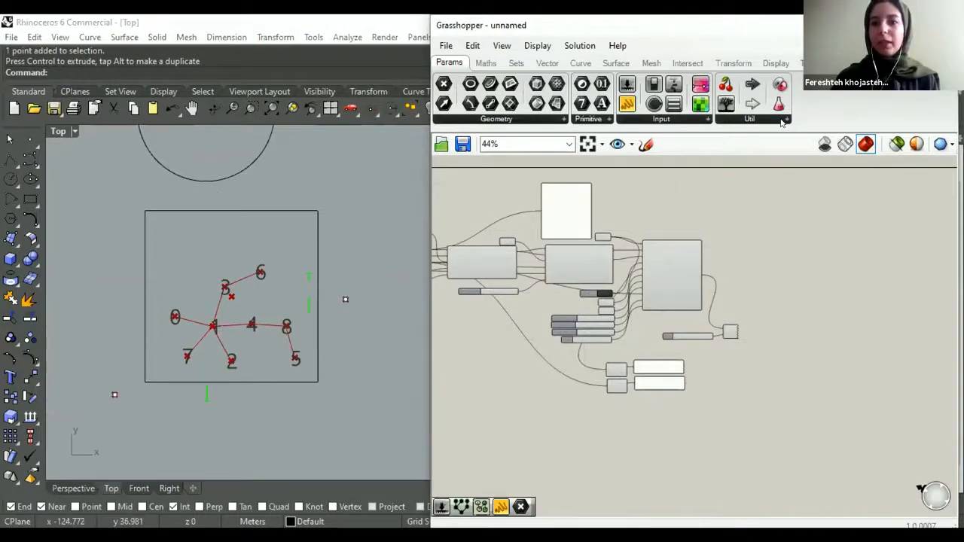
click(809, 64)
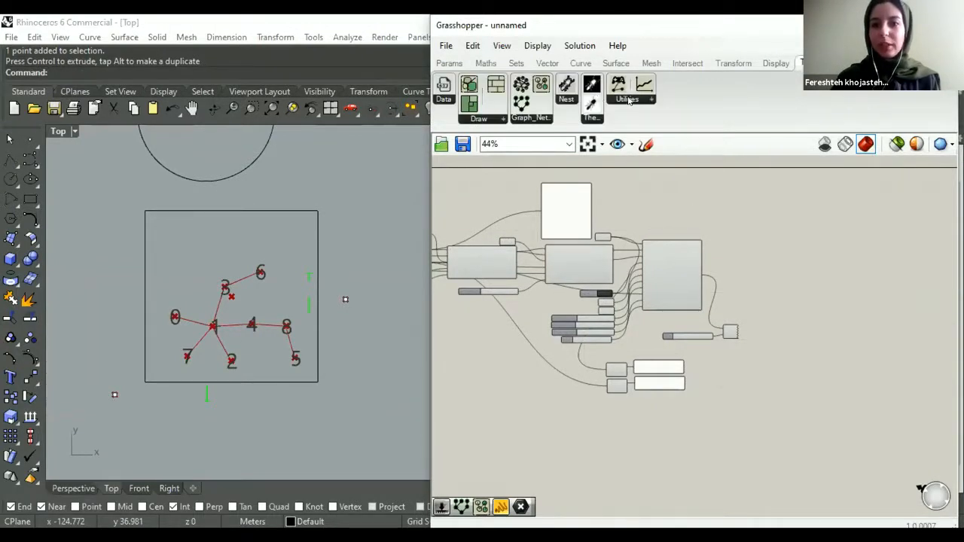
click(629, 99)
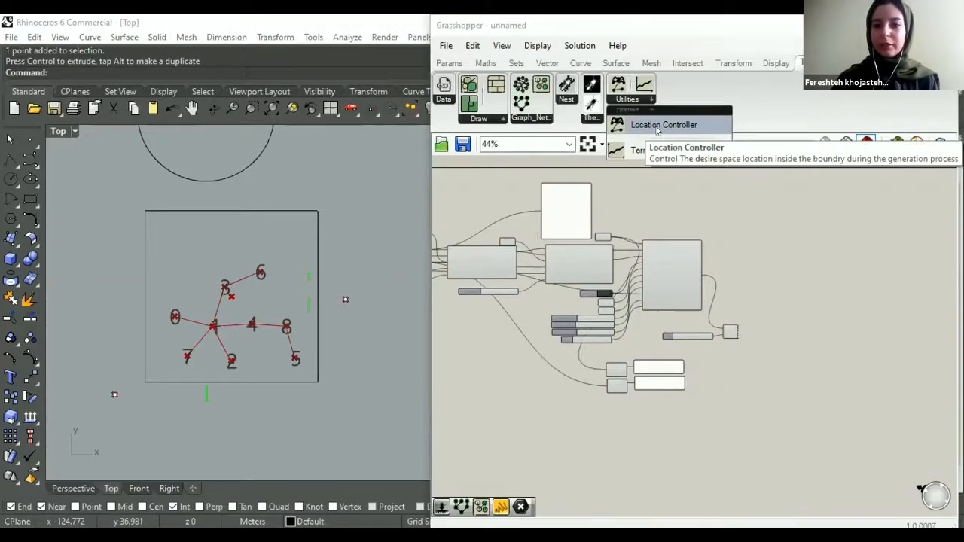
click(657, 127)
click(549, 429)
scroll(547, 426, up, 3)
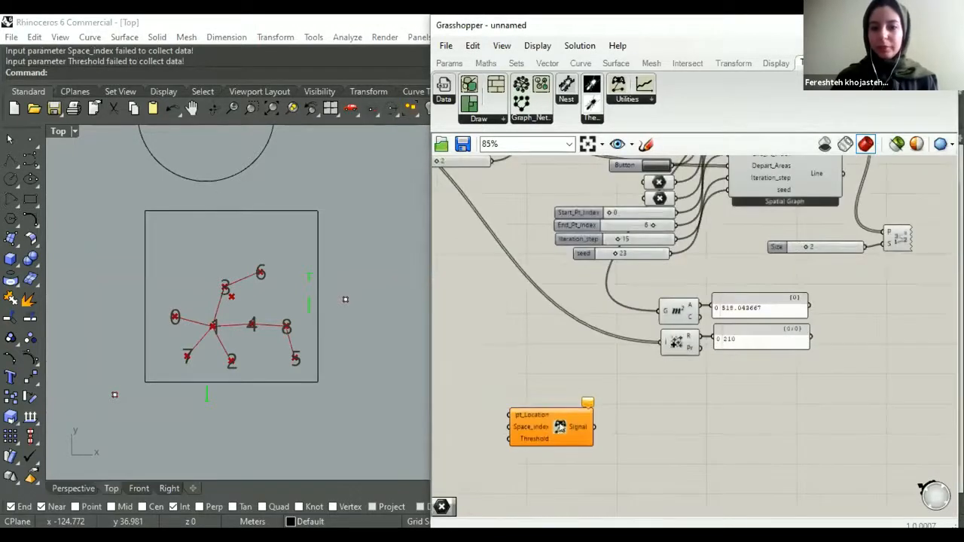
drag(526, 439, 560, 448)
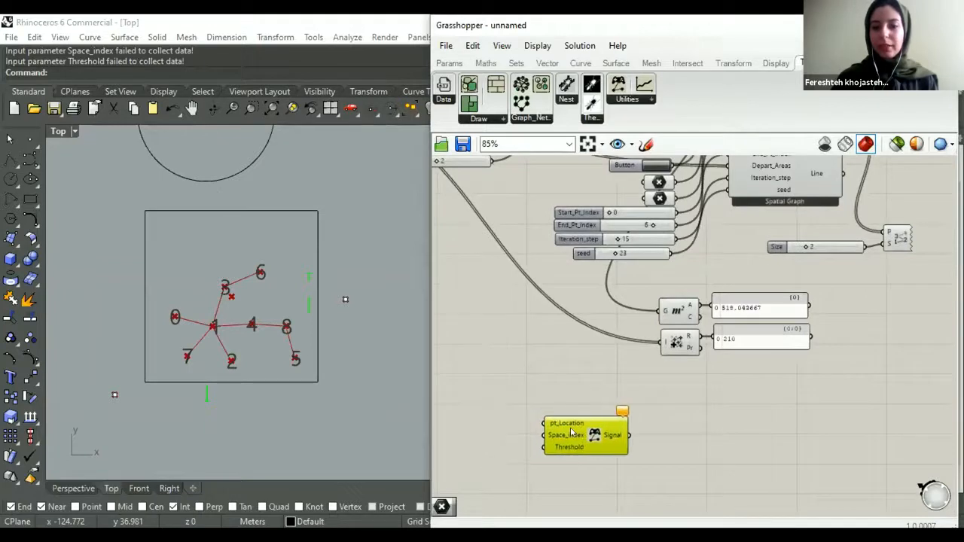
right_drag(589, 435, 593, 402)
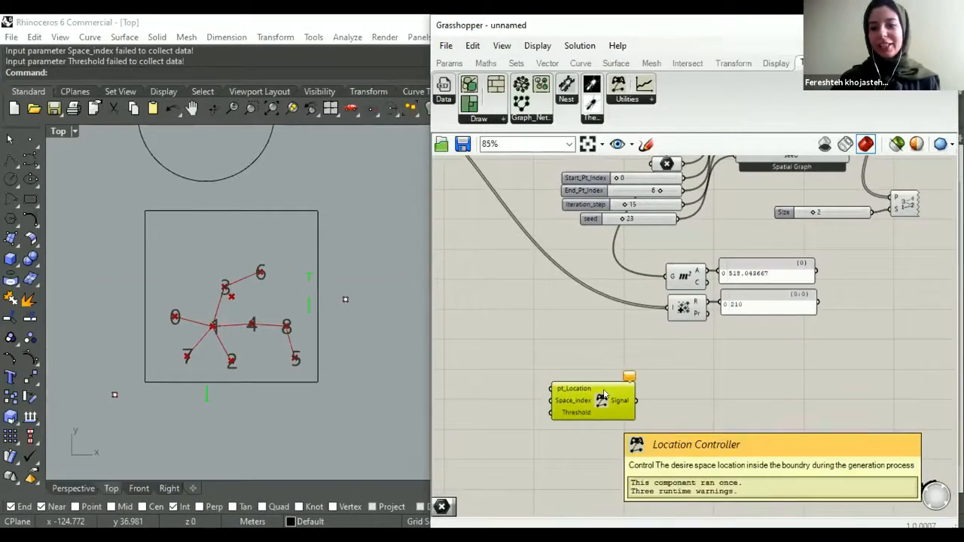
scroll(603, 394, up, 2)
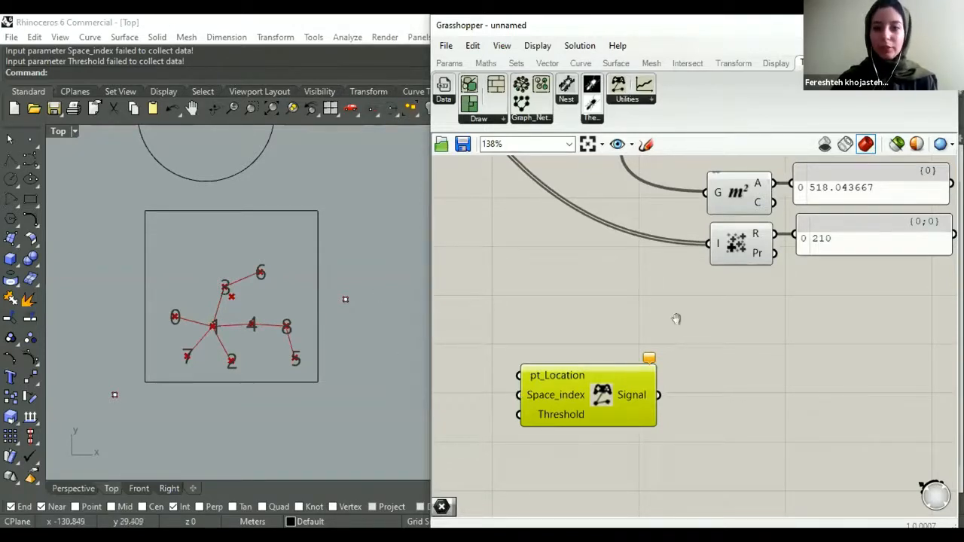
right_drag(641, 158, 671, 220)
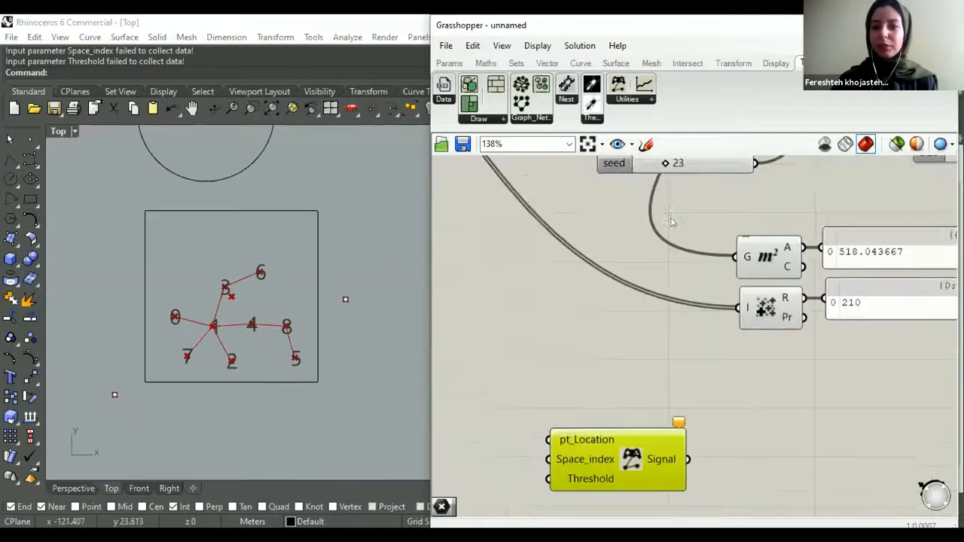
scroll(662, 226, down, 4)
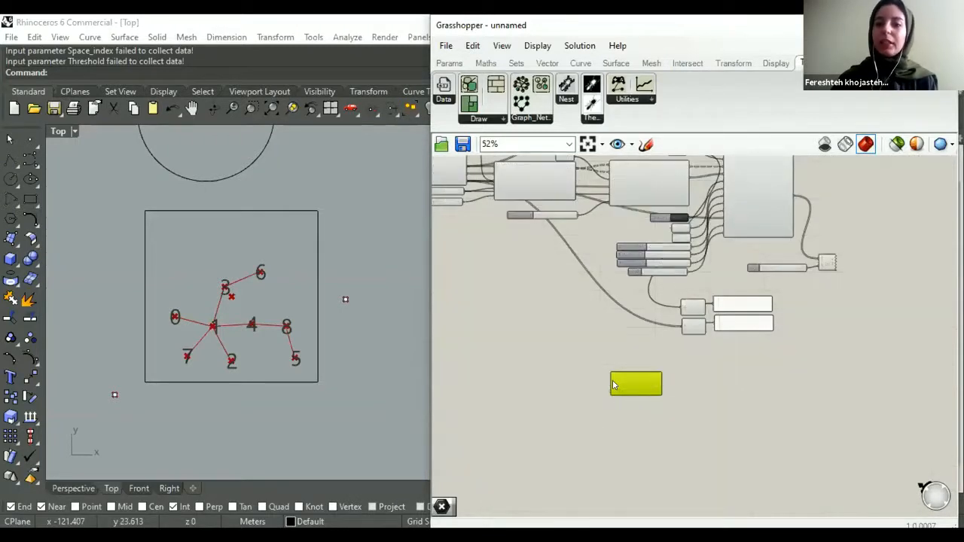
- Place a point object just below the rectangle's bottom edge, near its lower-right corner
scroll(604, 406, up, 4)
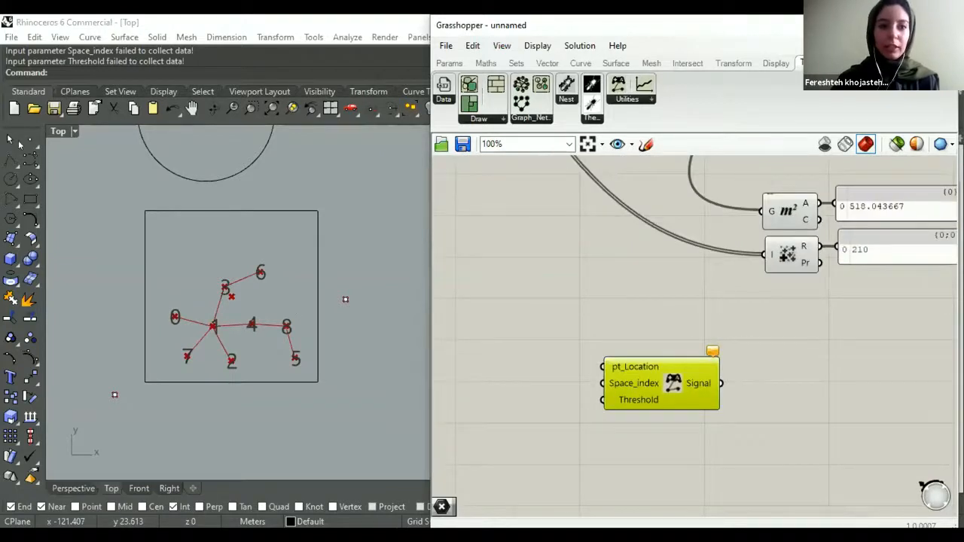
scroll(627, 376, down, 2)
drag(627, 377, 642, 380)
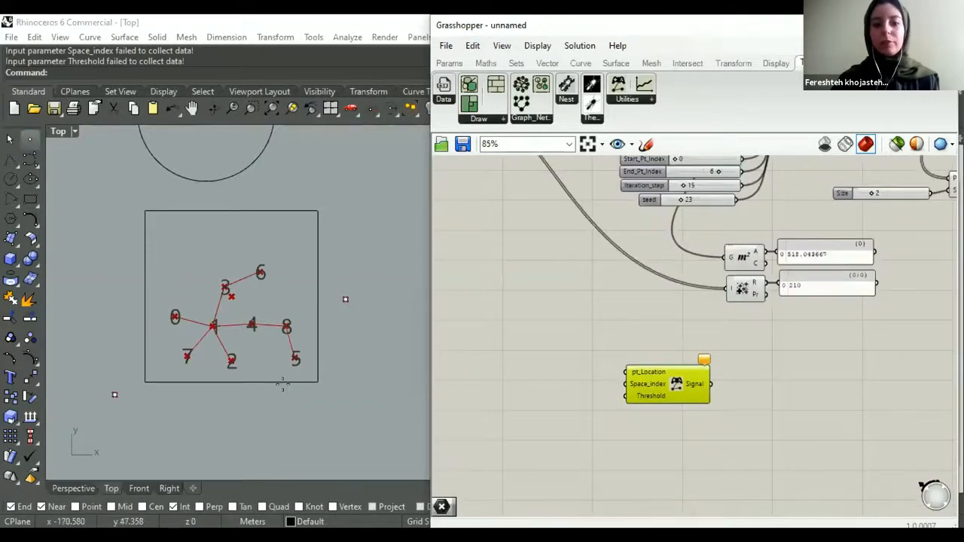
scroll(287, 400, up, 3)
key(Escape)
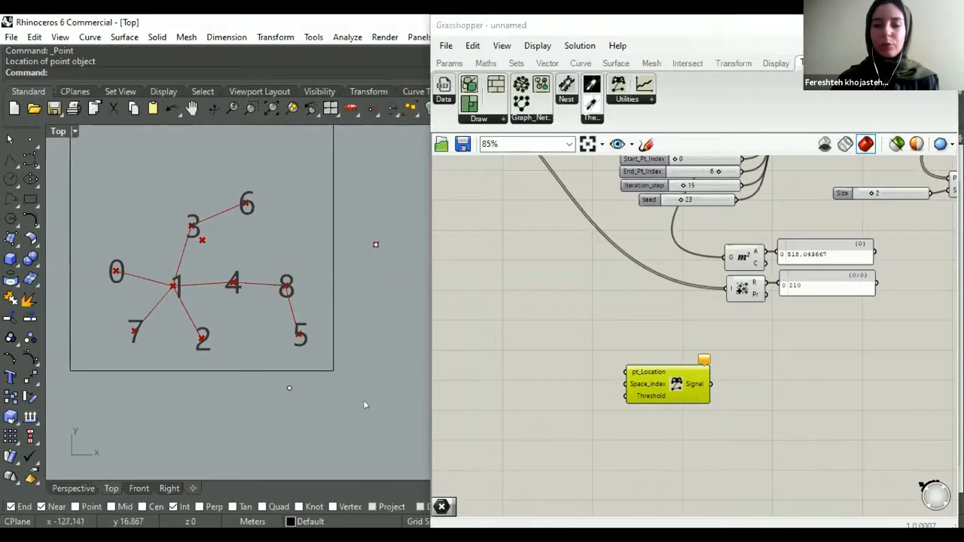
click(289, 389)
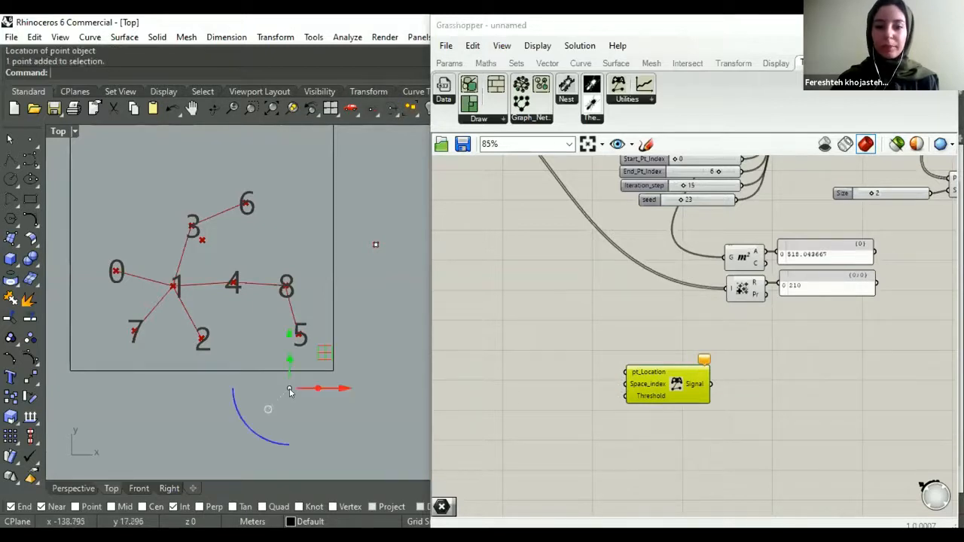
- Add a Point parameter referencing the new point below the rectangle and connect it to the Location Controller's pt_Location input
click(450, 63)
right_click(573, 372)
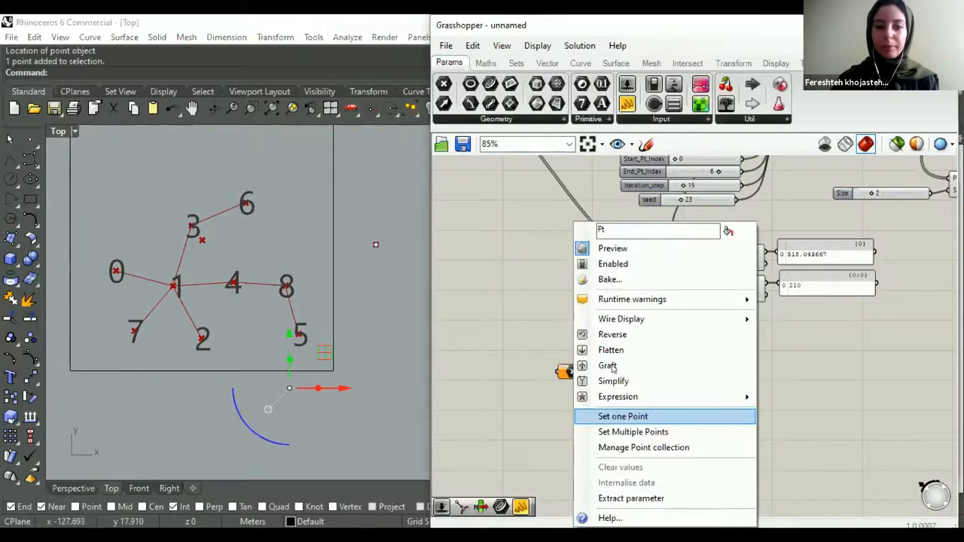
click(622, 416)
drag(579, 369, 618, 366)
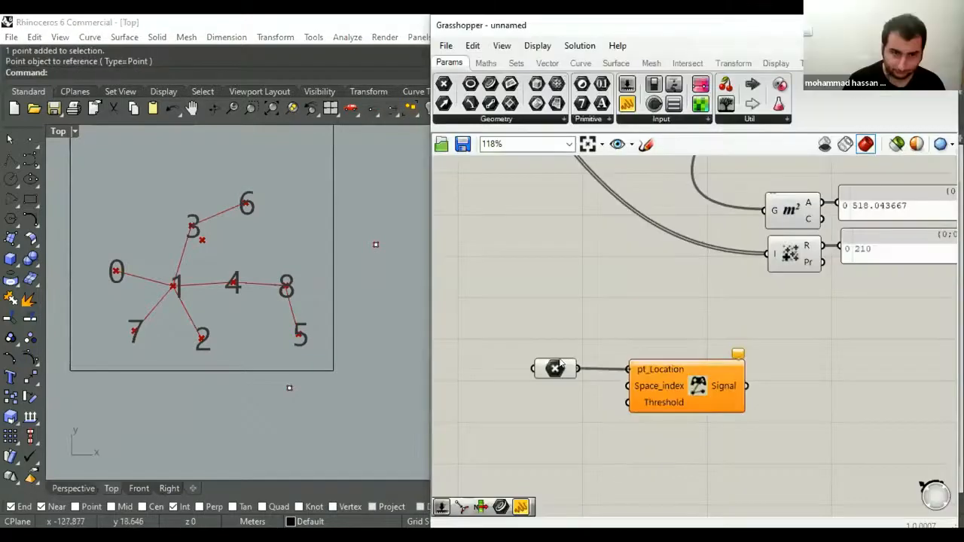
drag(559, 363, 566, 364)
click(568, 353)
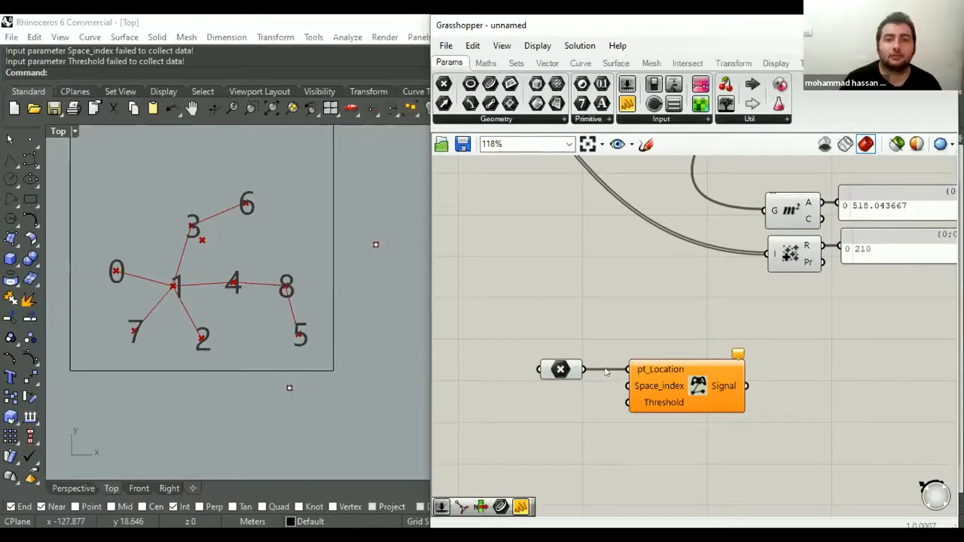
- Examine the Location Controller inputs, the Spatial Graph sliders and the numbered space nodes inside the rectangle
scroll(602, 328, down, 2)
scroll(602, 347, down, 1)
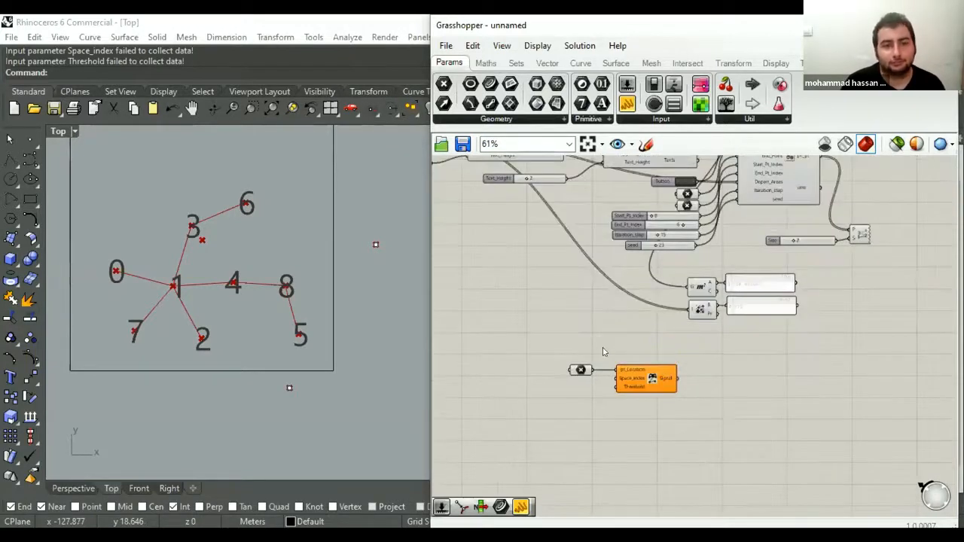
scroll(618, 347, down, 1)
right_drag(607, 414, 611, 437)
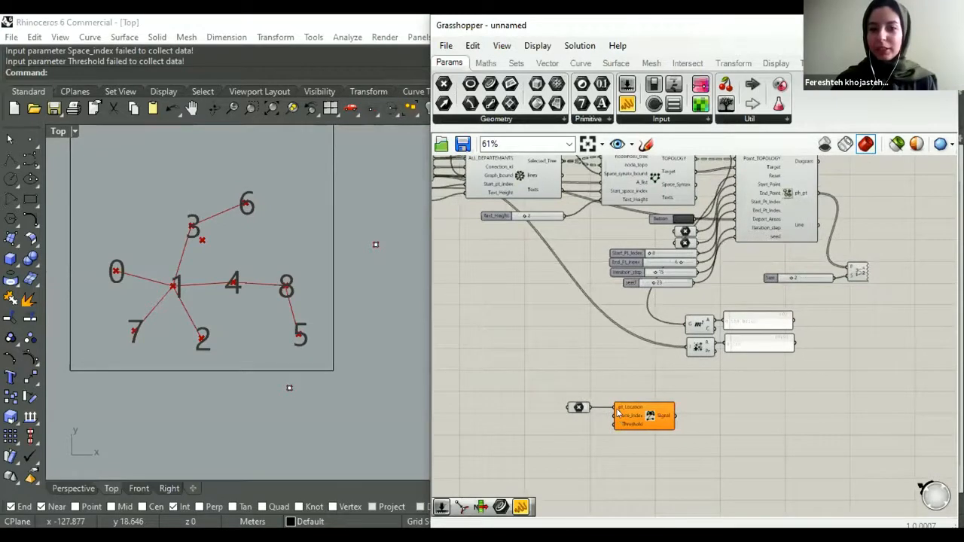
scroll(622, 412, up, 2)
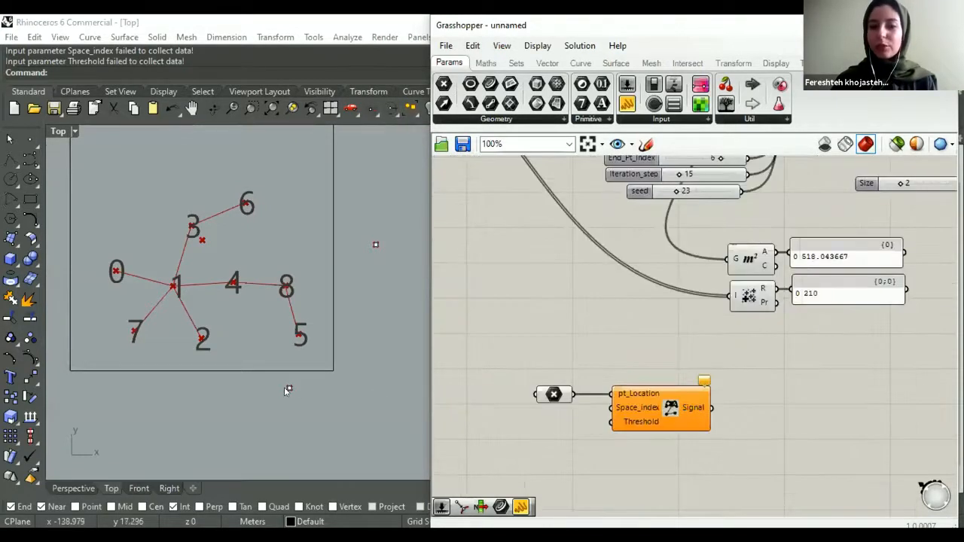
right_drag(537, 373, 569, 426)
right_drag(662, 274, 660, 292)
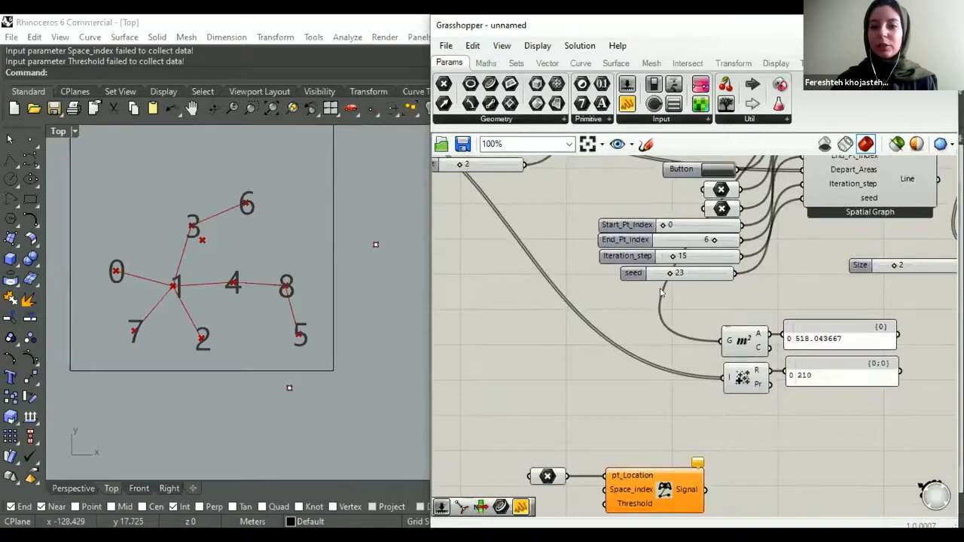
scroll(660, 292, down, 2)
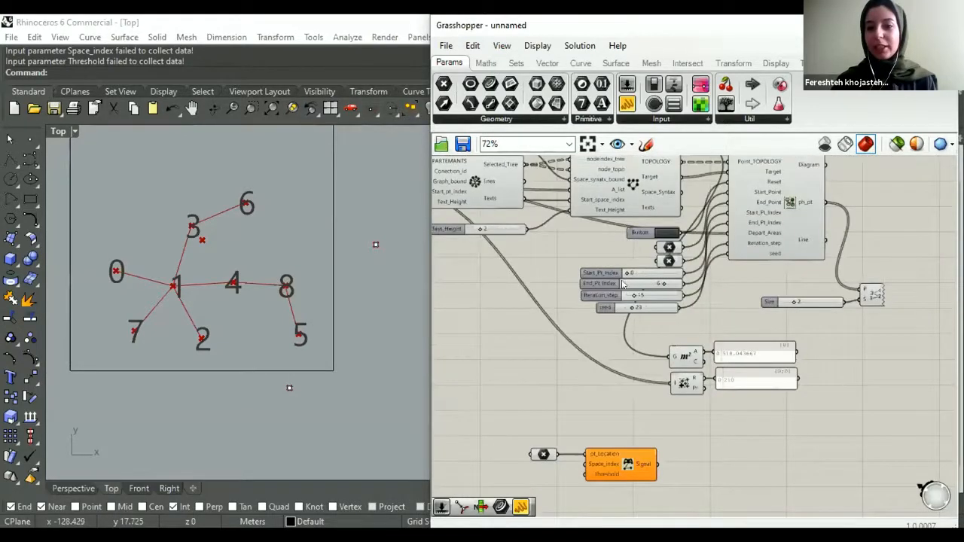
scroll(645, 279, up, 1)
scroll(645, 270, up, 2)
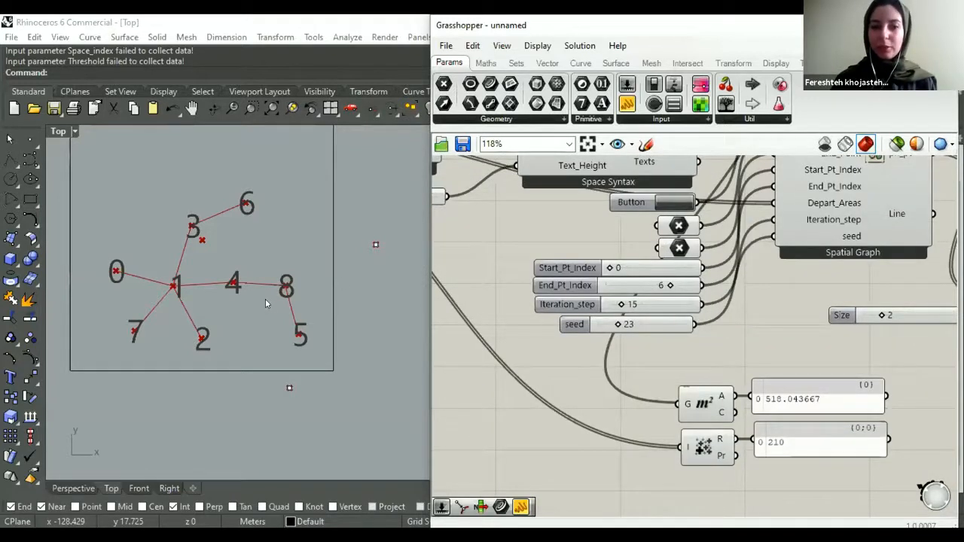
right_drag(271, 305, 303, 307)
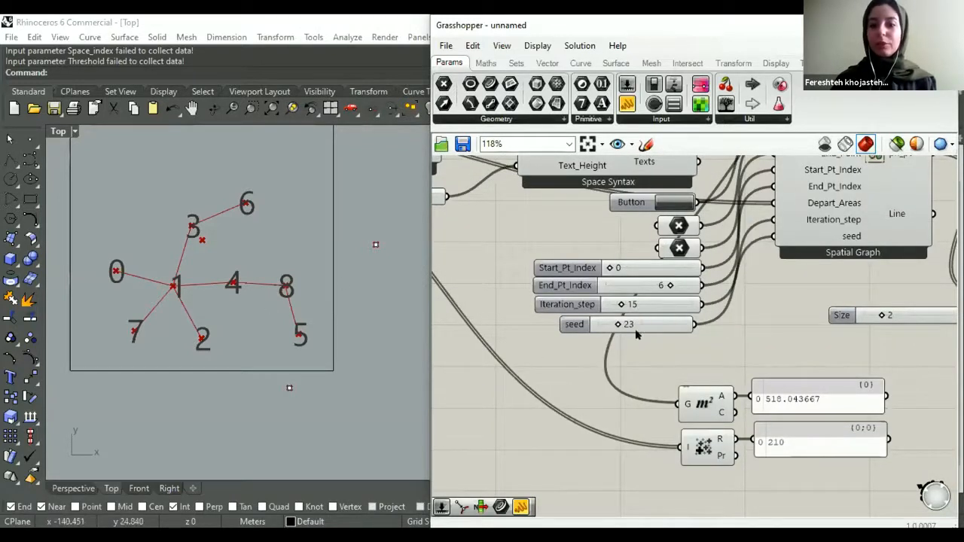
scroll(634, 295, down, 3)
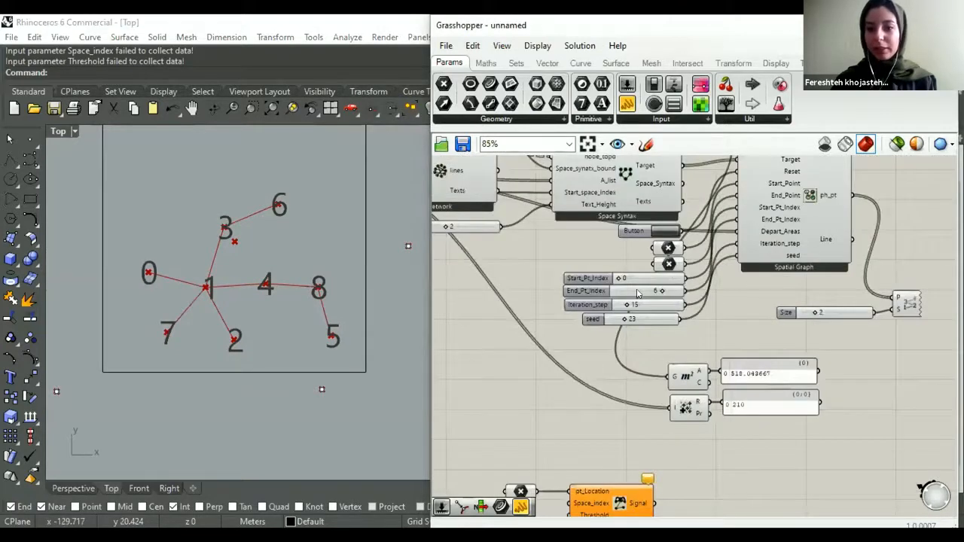
- Duplicate the End_Pt_Index slider, place the copy beside the Location Controller and connect it to Space_index with the value 6
scroll(635, 295, up, 1)
click(591, 292)
key(ctrl+c)
key(ctrl+v)
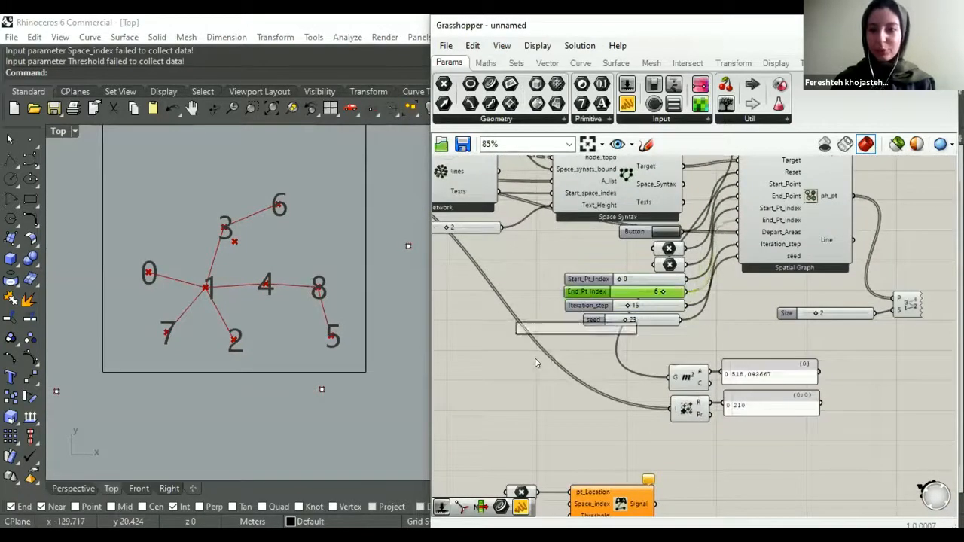
drag(538, 361, 570, 292)
scroll(488, 405, down, 1)
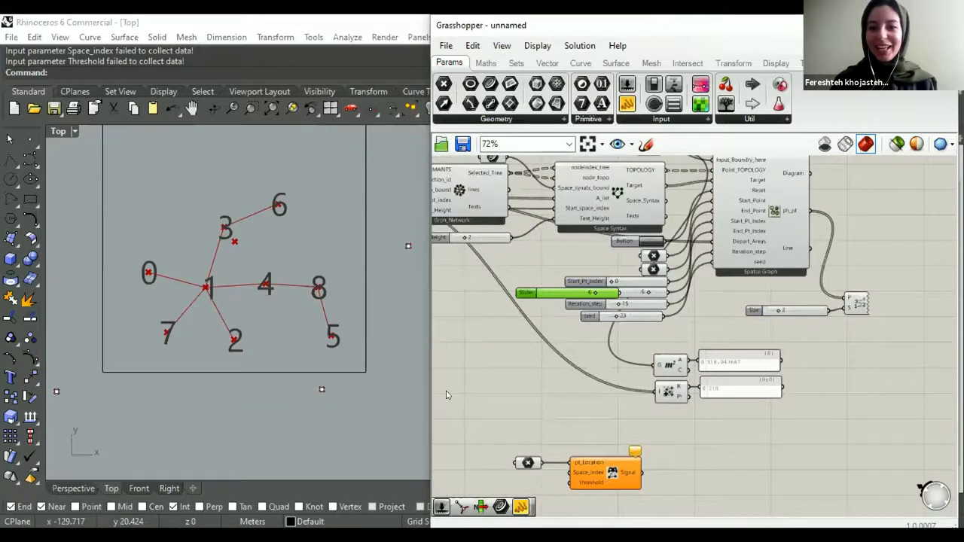
scroll(574, 292, down, 3)
drag(544, 292, 497, 403)
scroll(559, 409, up, 7)
drag(544, 392, 600, 385)
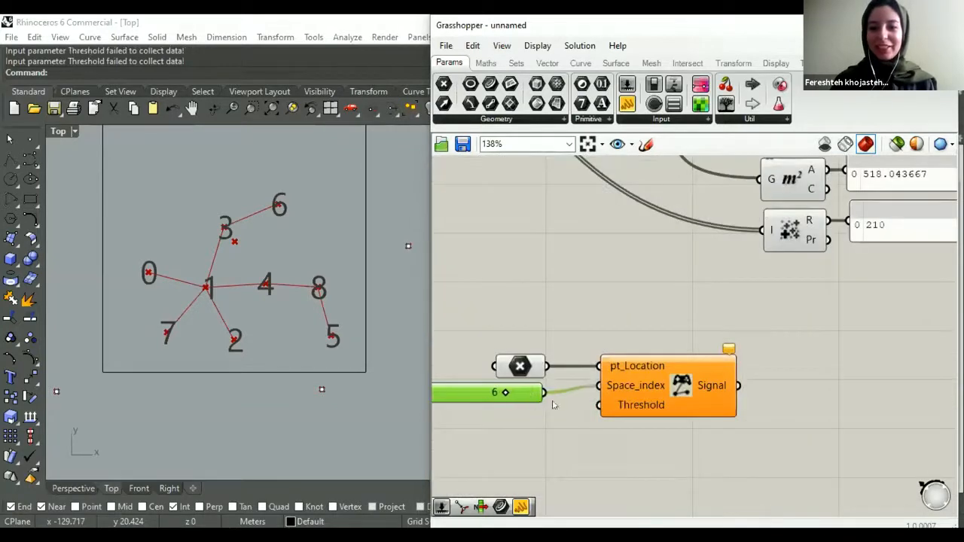
- Examine the Space_index connection on the Location Controller and the location point below the rectangle
scroll(572, 396, down, 2)
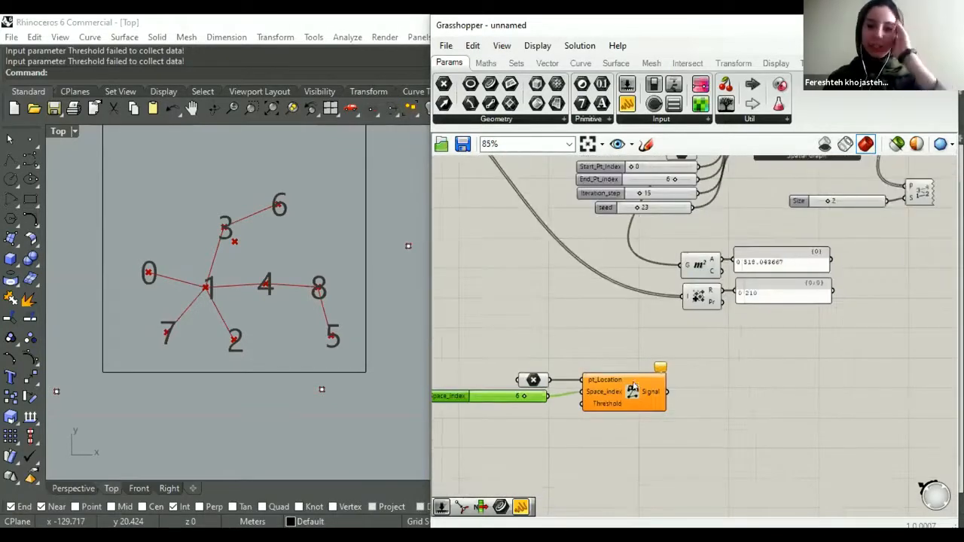
right_drag(552, 342, 609, 314)
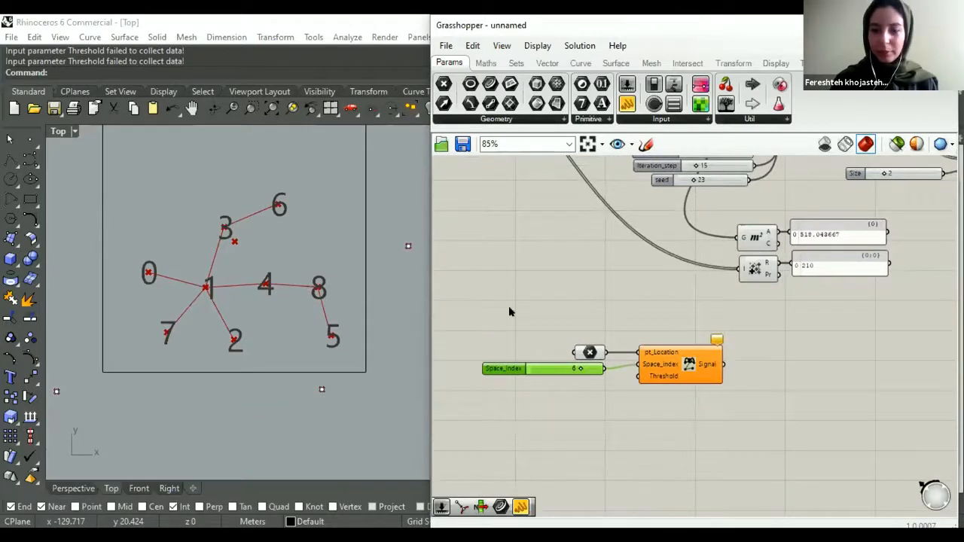
scroll(674, 304, up, 2)
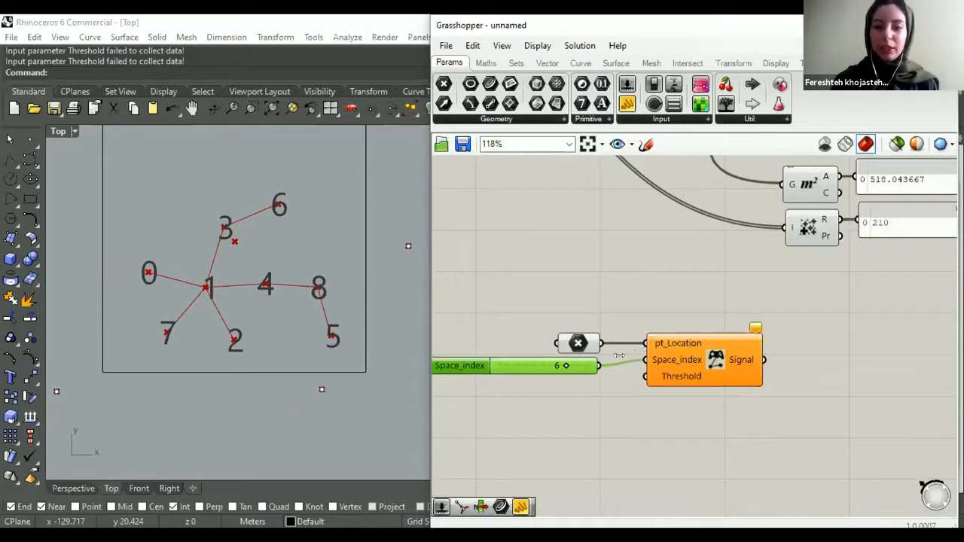
scroll(589, 376, down, 2)
scroll(587, 389, up, 1)
click(693, 437)
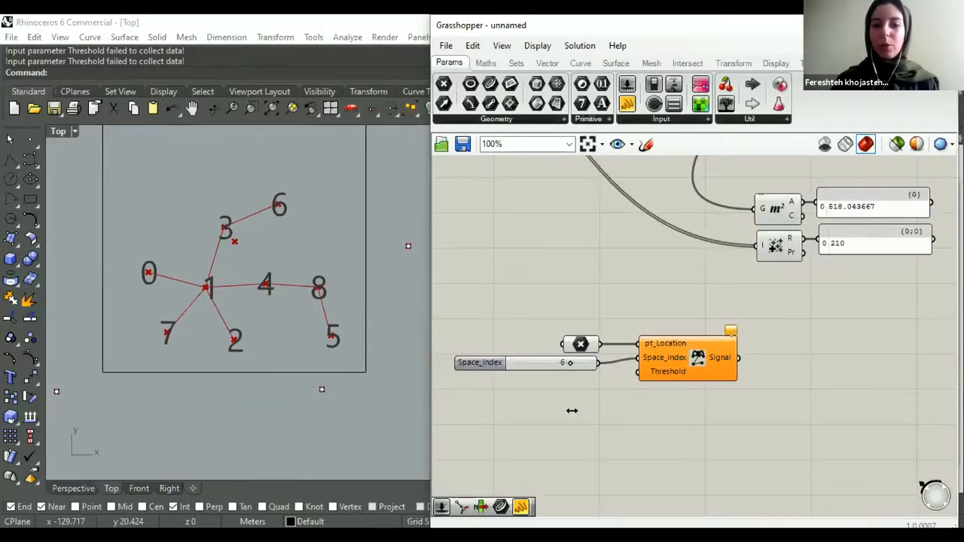
click(322, 389)
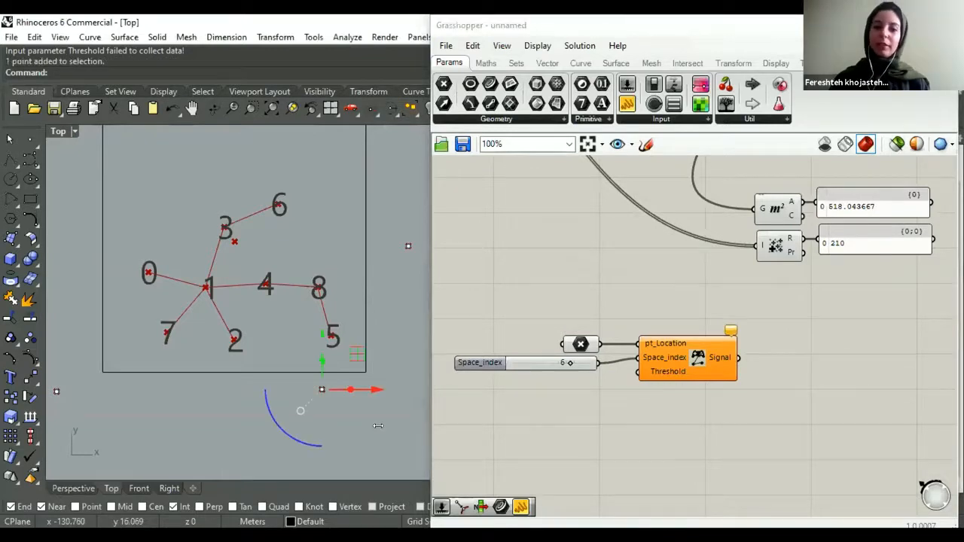
click(378, 426)
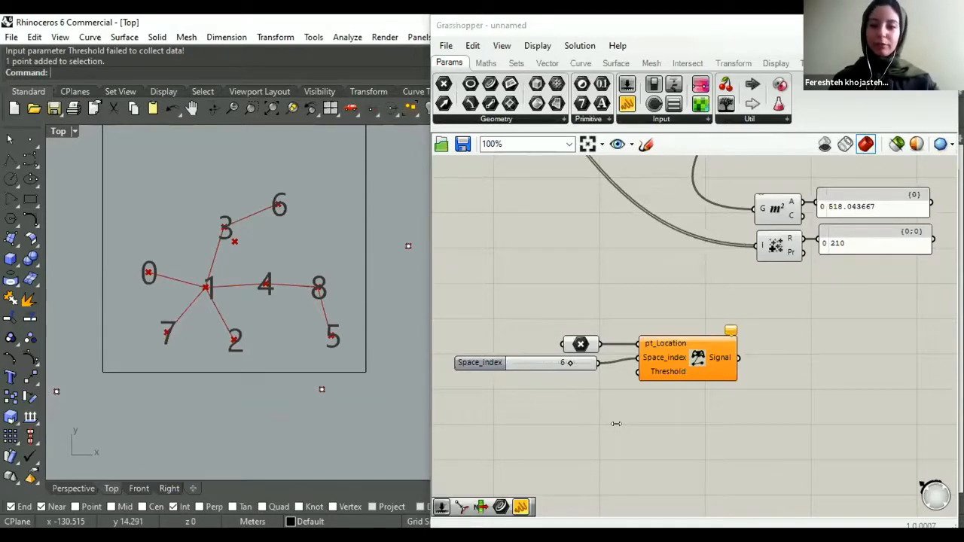
- Add a number slider set to 130 and connect it to the Location Controller's Threshold input
double_click(617, 420)
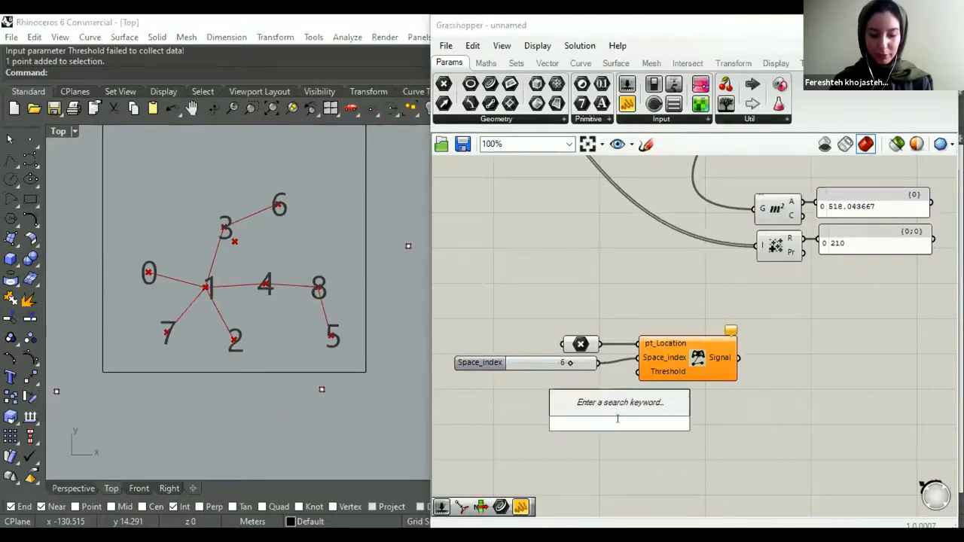
text(130)
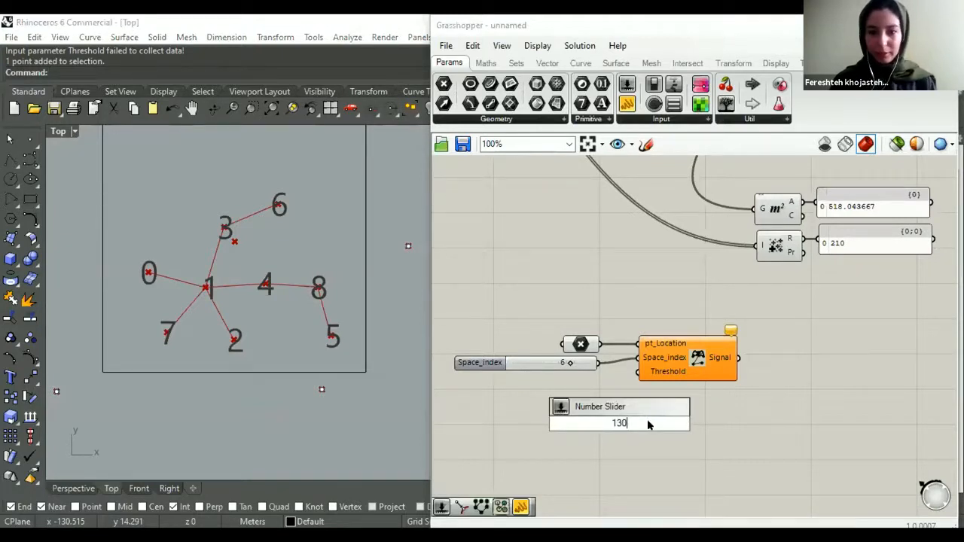
key(Return)
drag(643, 424, 560, 382)
drag(638, 372, 594, 382)
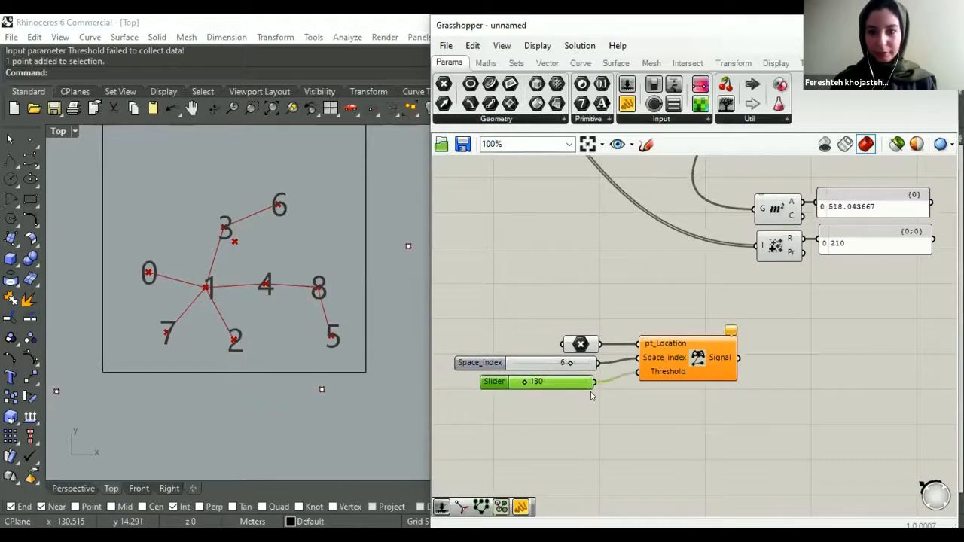
click(635, 421)
- Move the Location Controller together with its point parameter and two sliders farther from the Area and Mass Addition components
scroll(585, 392, down, 3)
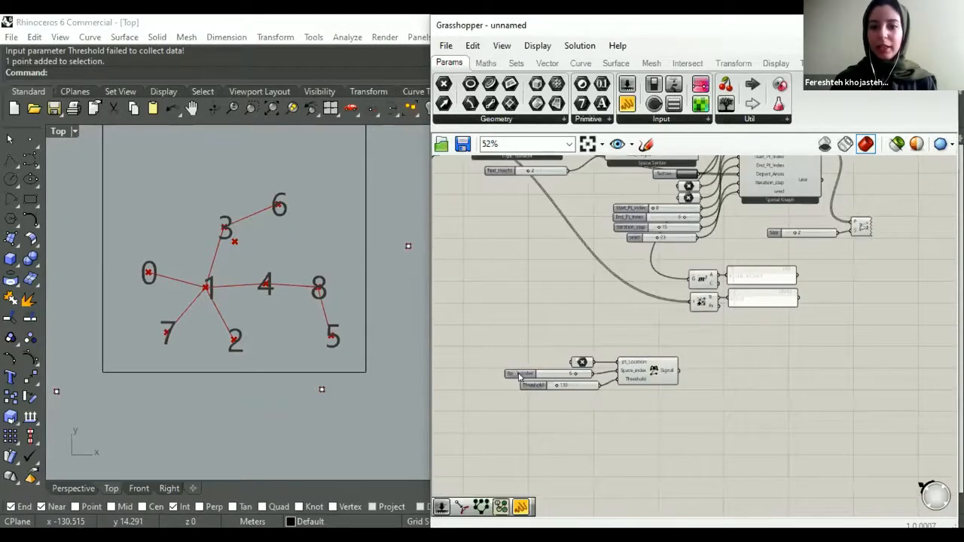
scroll(587, 396, down, 1)
right_drag(623, 415, 603, 448)
drag(649, 444, 490, 390)
drag(623, 420, 591, 423)
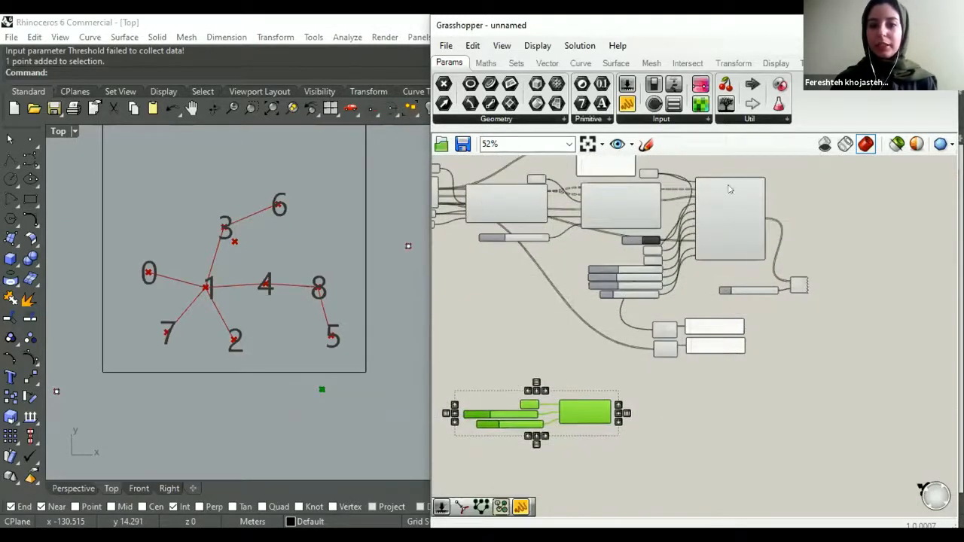
click(707, 291)
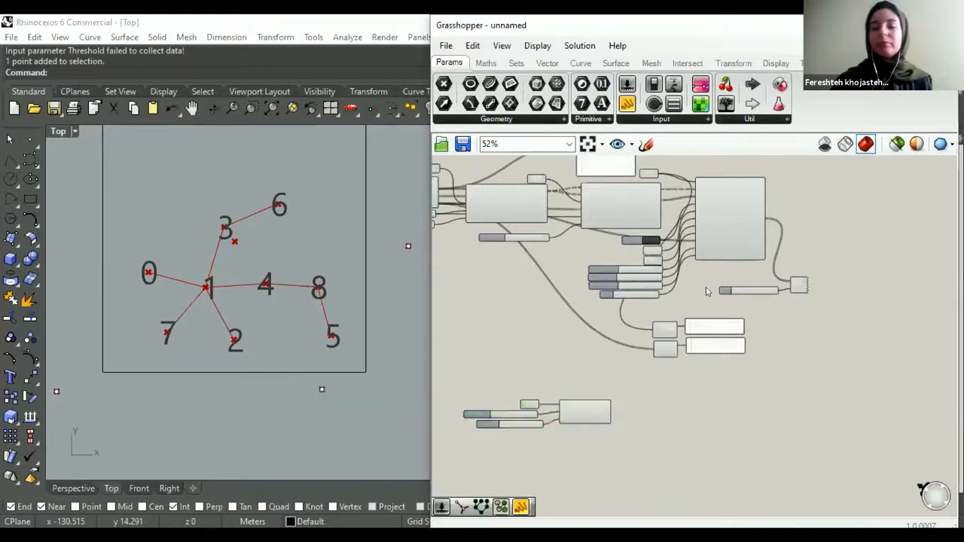
- Move the Button that feeds Spatial Graph's Reset input down to just above the Location Controller
scroll(697, 283, up, 1)
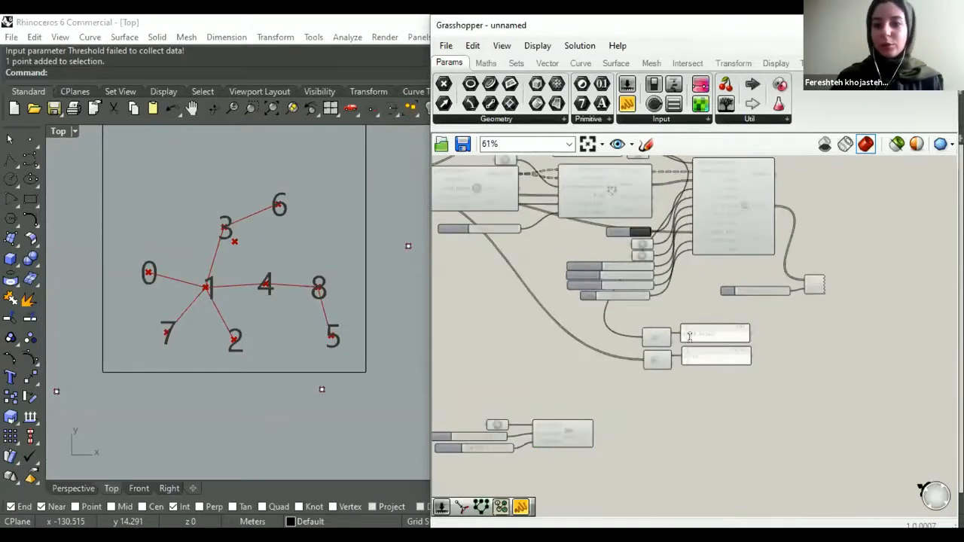
right_drag(603, 248, 615, 261)
scroll(646, 212, up, 1)
drag(607, 241, 570, 354)
scroll(570, 350, up, 1)
- Search for "gate" and add a Gate And component between the Button and the Location Controller
scroll(641, 376, down, 2)
click(641, 374)
double_click(640, 374)
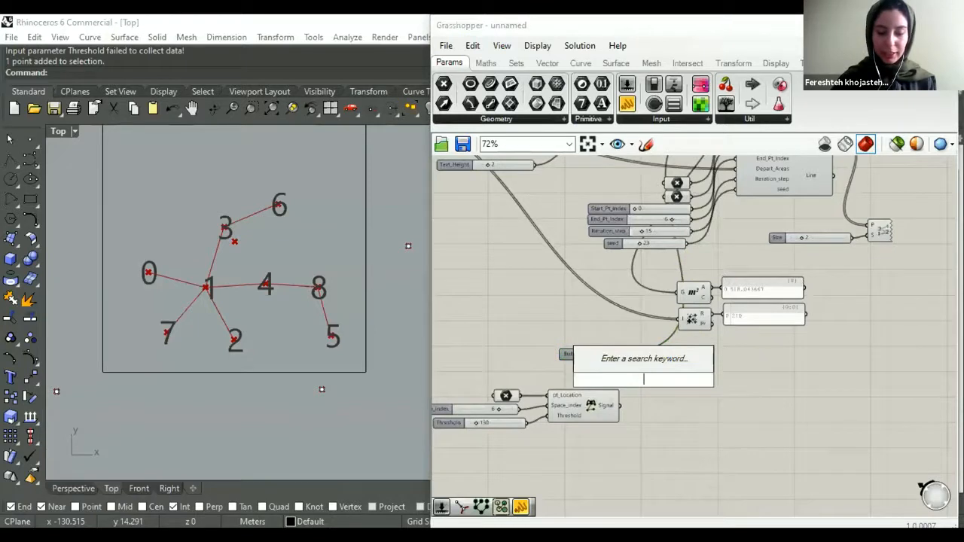
text(gat)
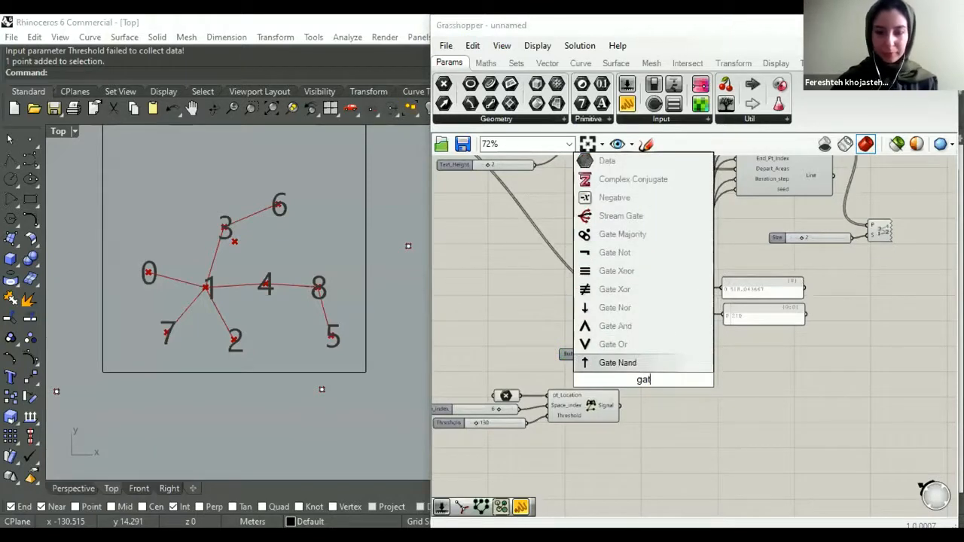
text(e)
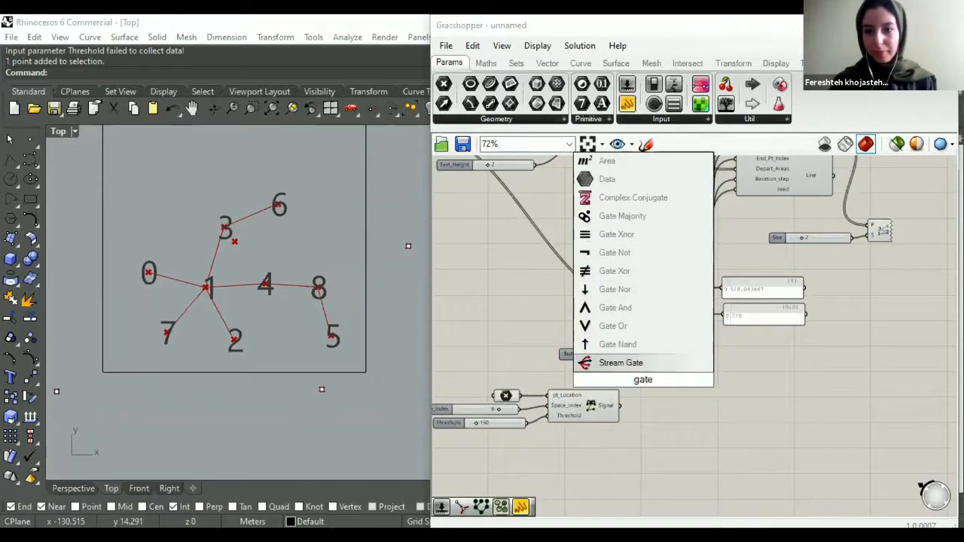
click(627, 308)
- Position the Gate And component and connect the Button to input A and the Location Controller's Signal to input B
scroll(643, 369, up, 3)
drag(643, 368, 654, 350)
drag(593, 326, 604, 411)
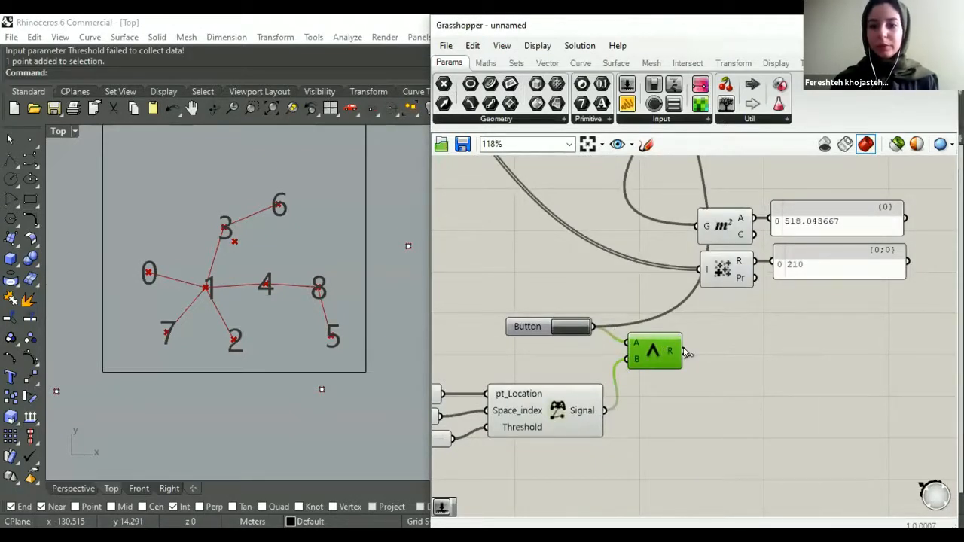
scroll(677, 331, down, 5)
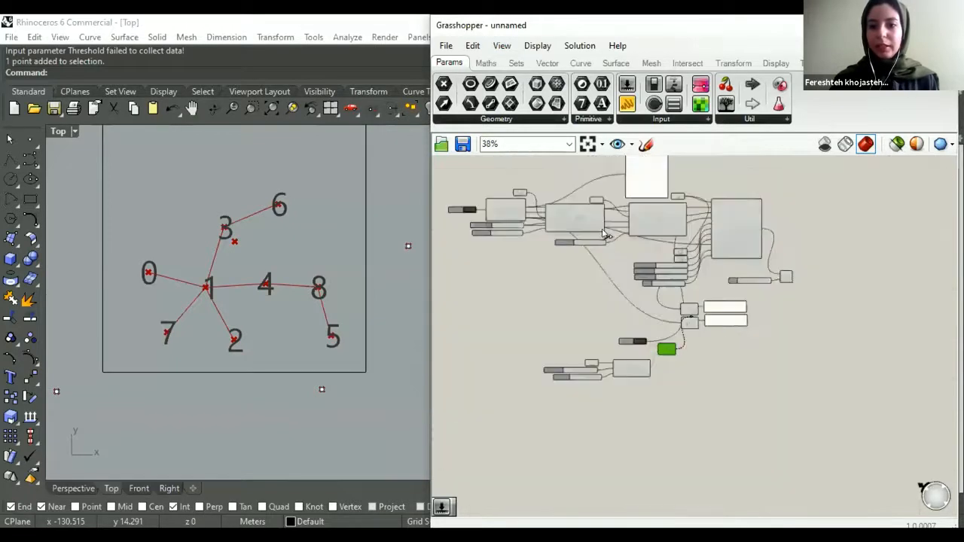
- Connect the Gate And result to the Reset input of Spatial Graph
scroll(688, 209, up, 5)
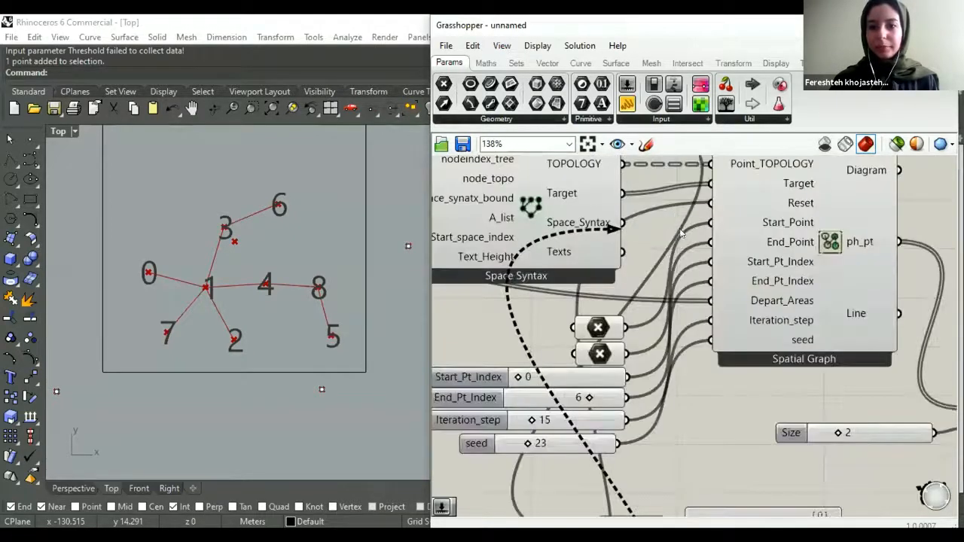
scroll(616, 352, down, 1)
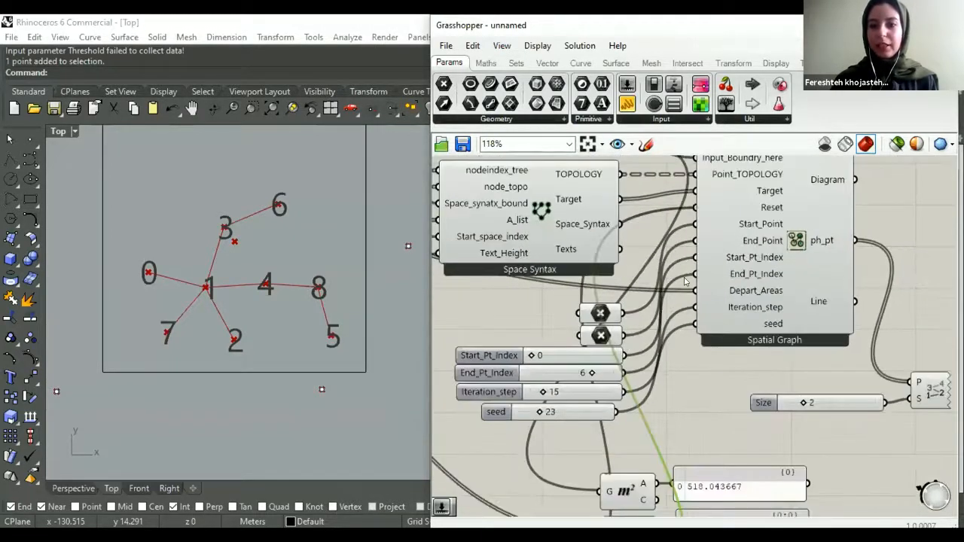
scroll(685, 281, down, 5)
scroll(616, 360, up, 2)
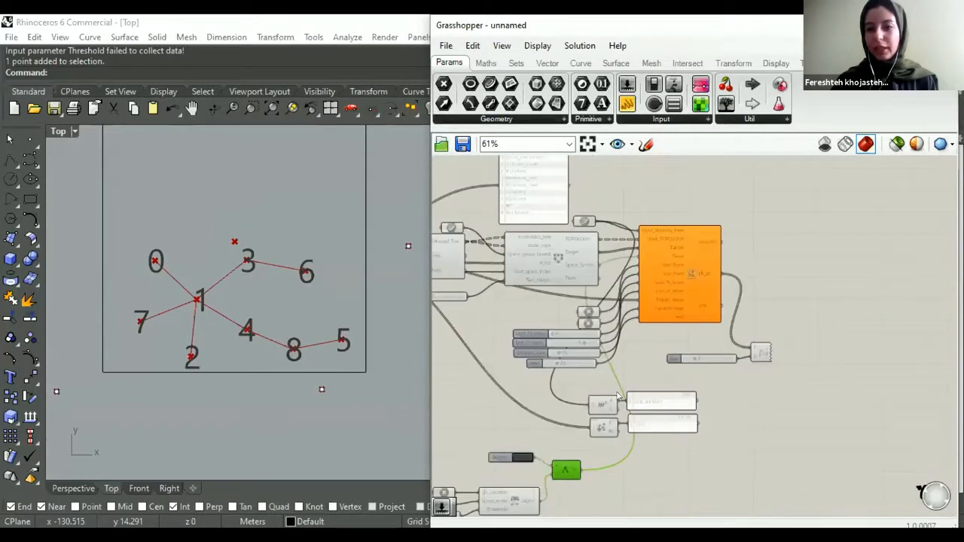
- Set the slider feeding the Location Controller's Space_index input to 5
scroll(505, 444, down, 2)
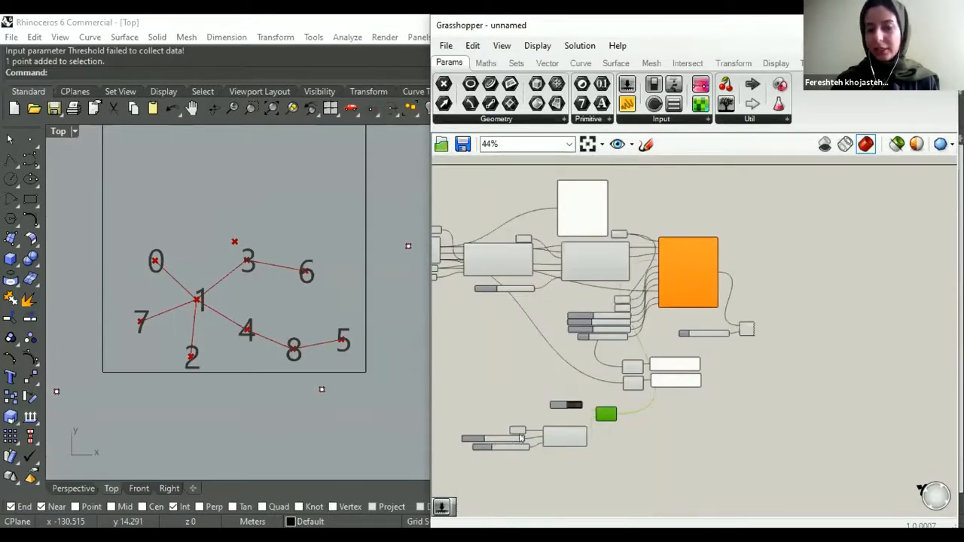
scroll(520, 438, up, 5)
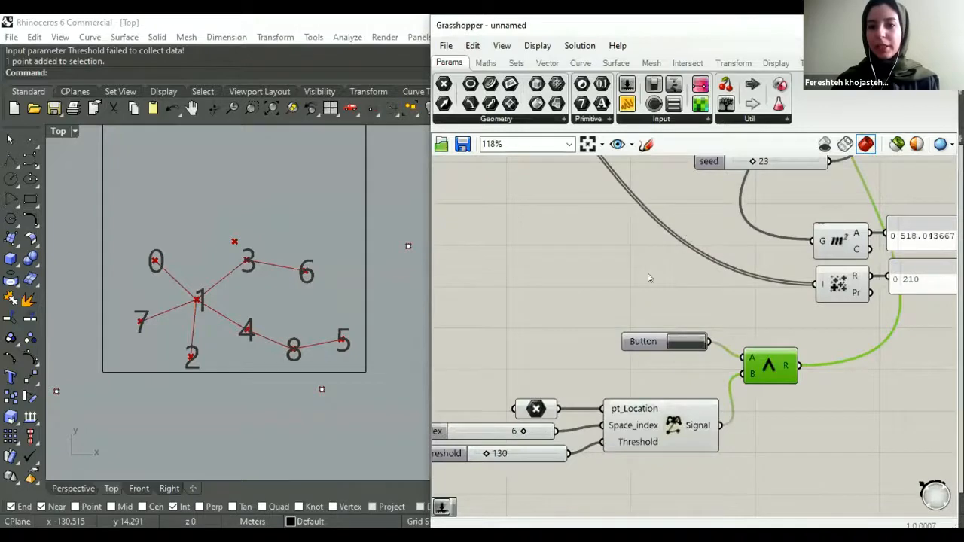
scroll(647, 277, down, 6)
scroll(625, 295, up, 7)
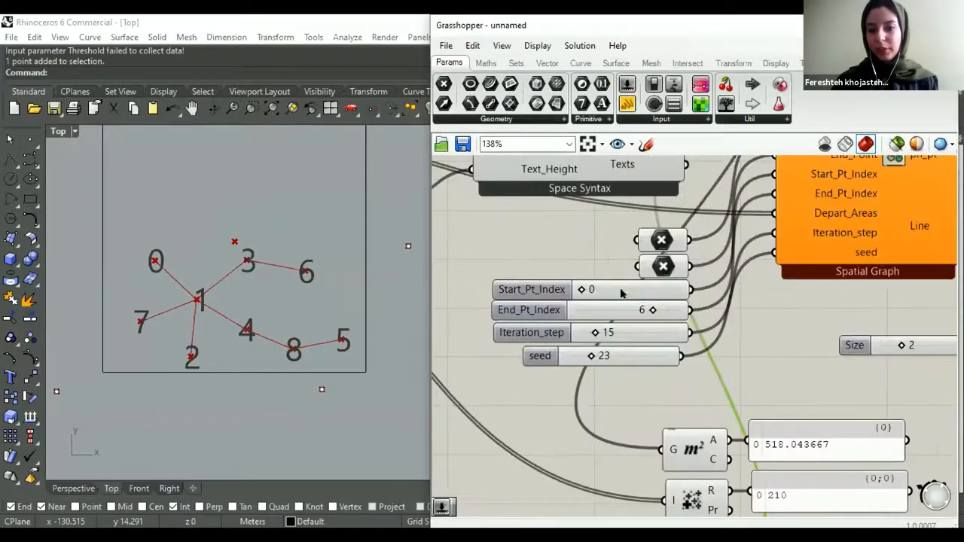
scroll(542, 429, down, 2)
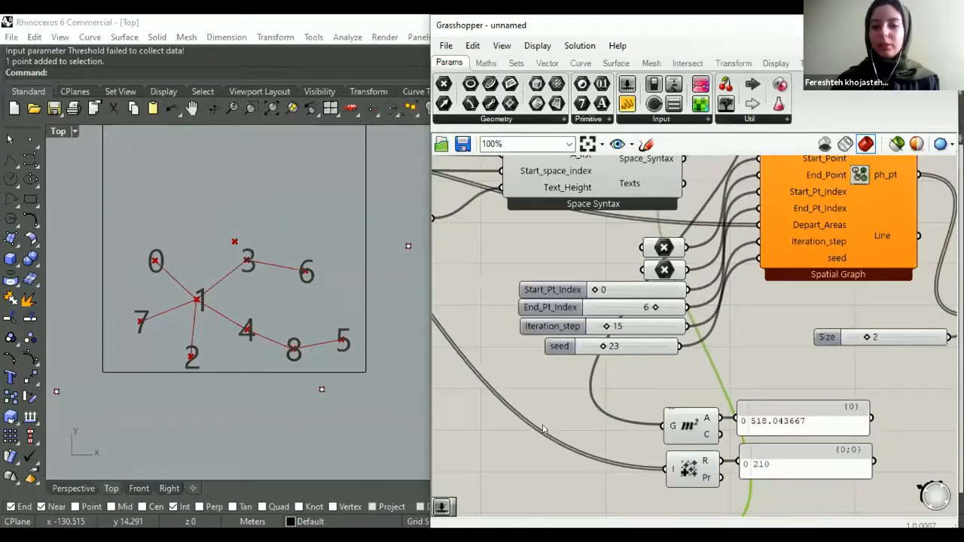
scroll(543, 429, down, 6)
scroll(531, 433, up, 8)
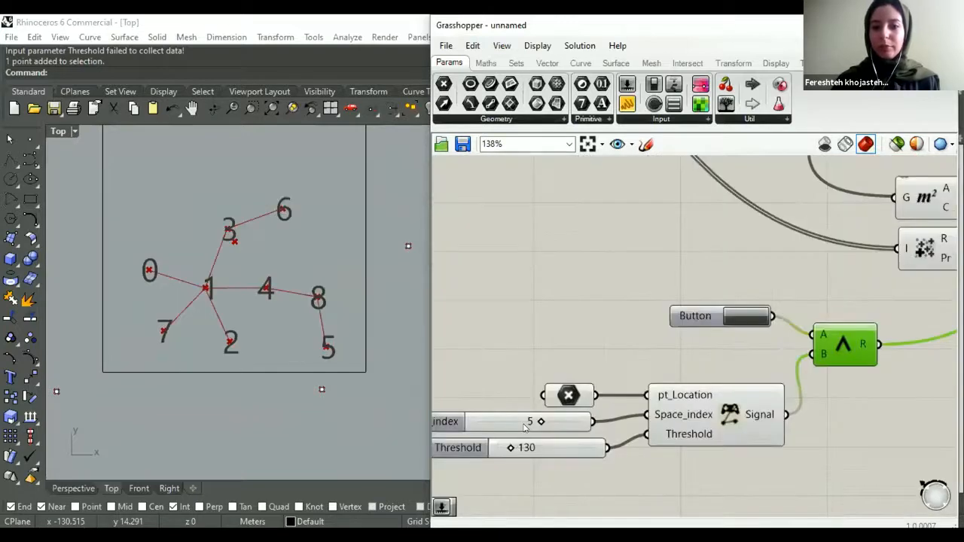
scroll(525, 427, down, 1)
scroll(614, 316, down, 3)
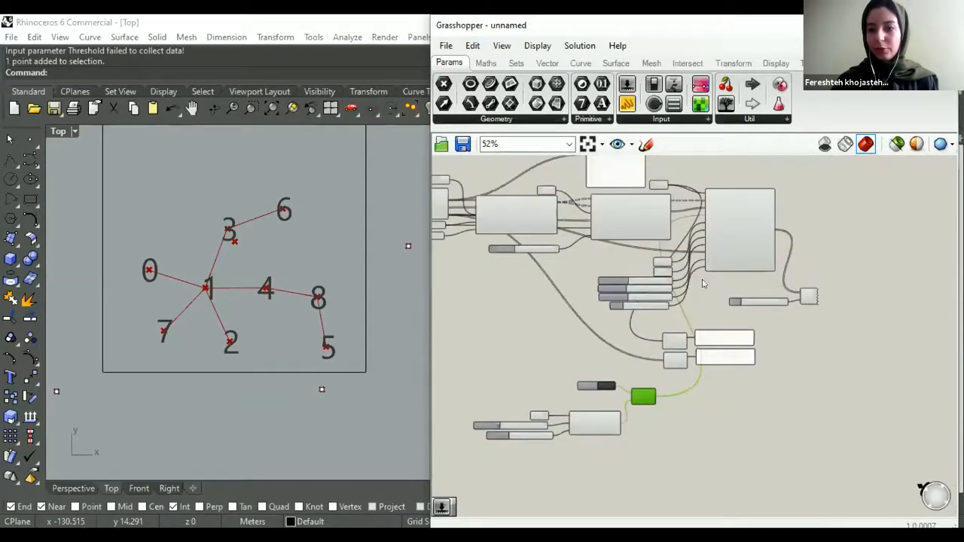
right_drag(772, 237, 703, 283)
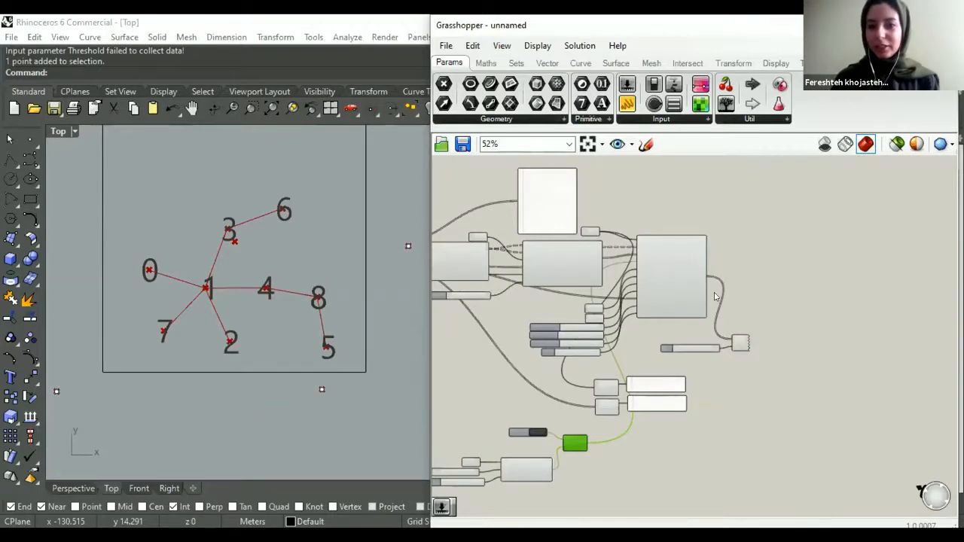
scroll(715, 296, down, 1)
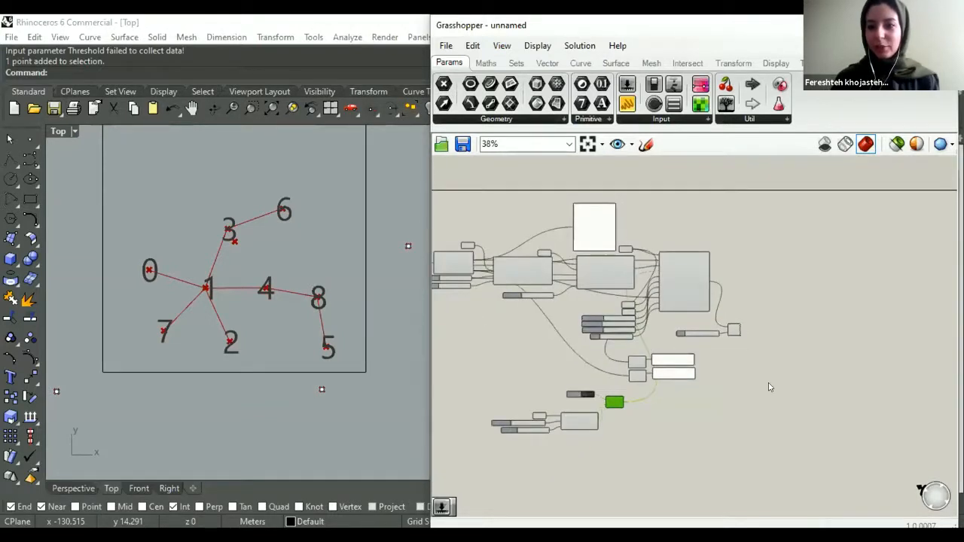
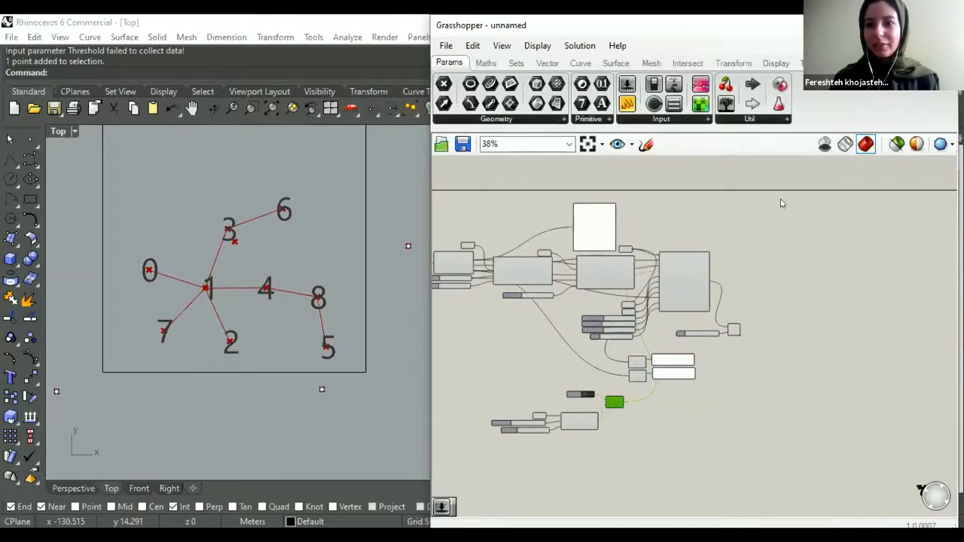
- Set the Location Controller's Space_index slider to 4 and its Threshold slider to 238
click(646, 383)
scroll(646, 380, down, 3)
scroll(628, 398, up, 4)
scroll(520, 422, up, 5)
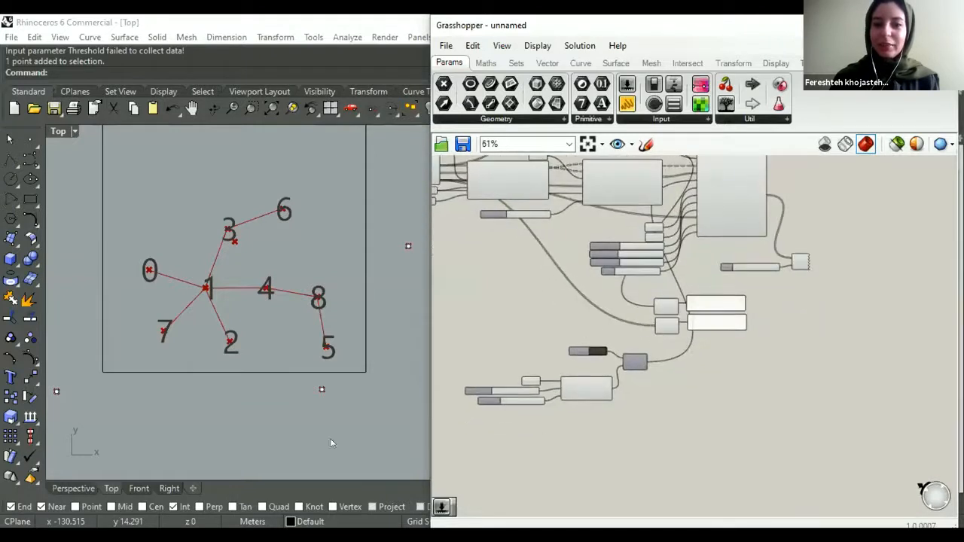
scroll(289, 424, down, 3)
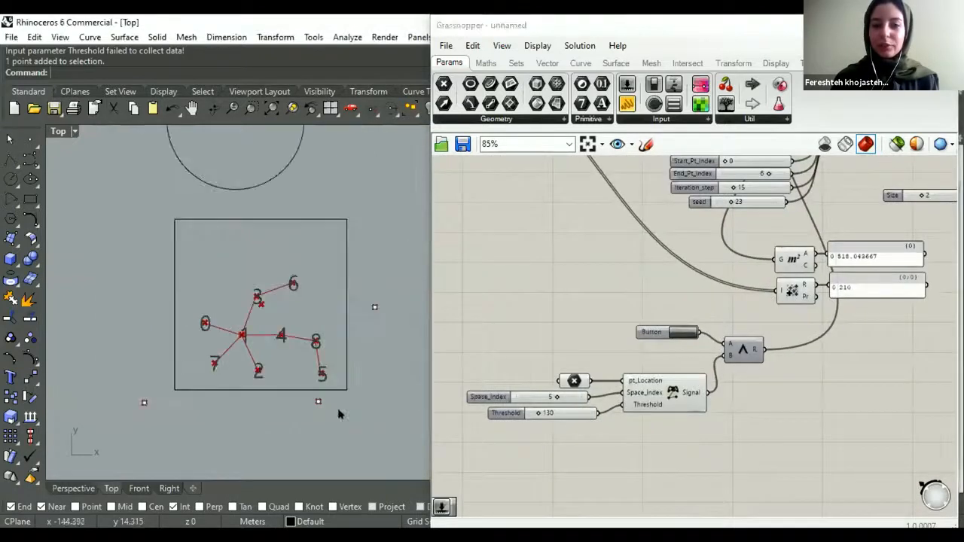
scroll(338, 413, up, 2)
scroll(536, 416, up, 2)
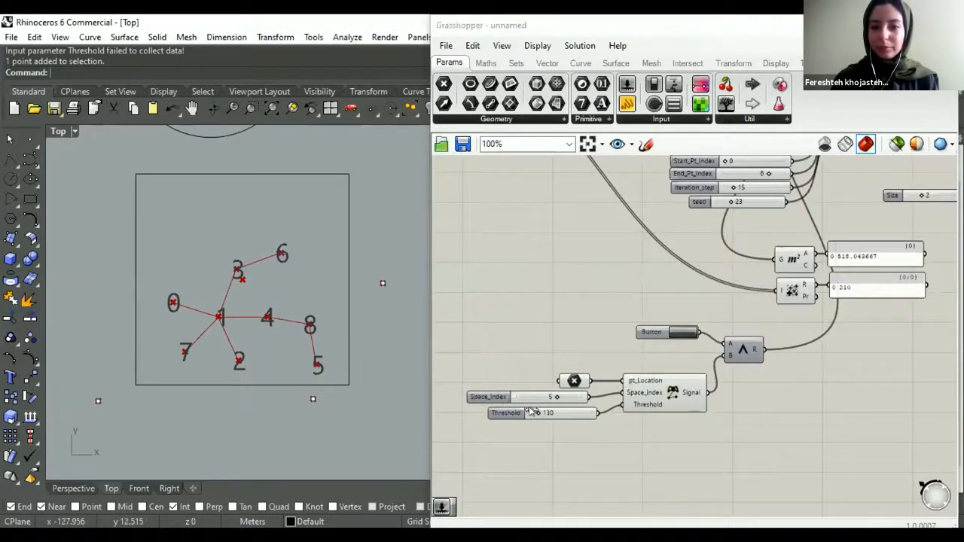
drag(553, 411, 497, 426)
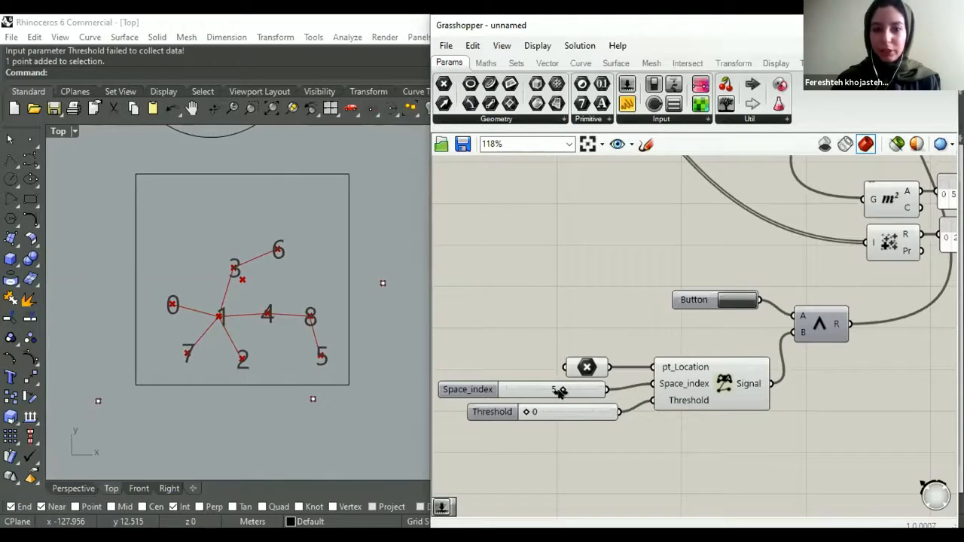
drag(561, 389, 609, 411)
drag(549, 420, 546, 413)
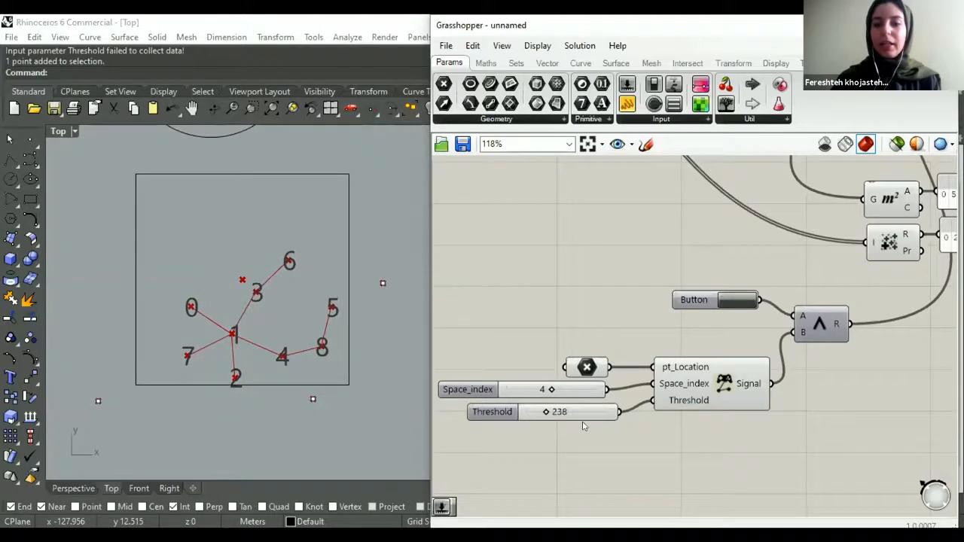
- Rearrange the Location Controller, its Point parameter and its sliders so that the inputs sit below and beside the component
scroll(614, 431, down, 2)
right_drag(610, 347, 614, 290)
scroll(615, 290, up, 1)
drag(617, 293, 556, 396)
drag(599, 369, 578, 420)
click(650, 429)
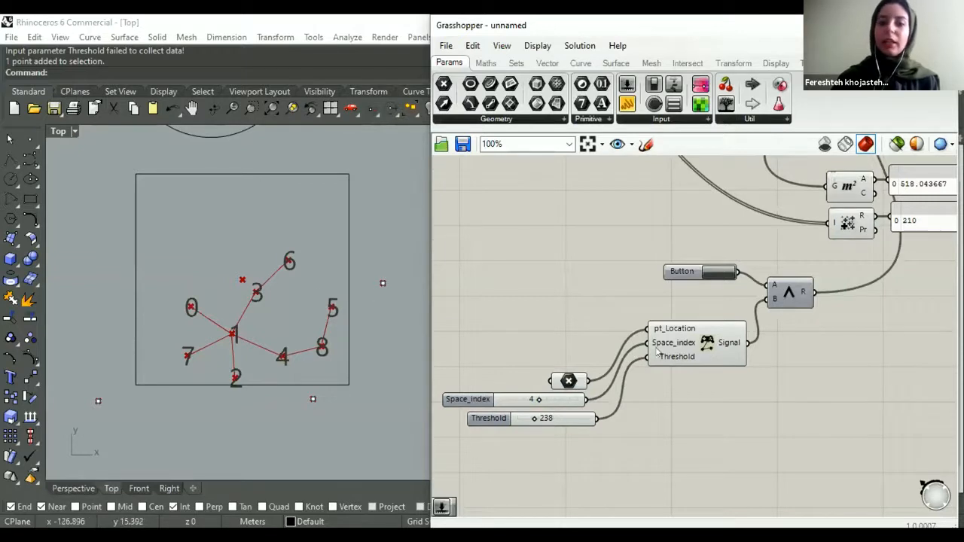
- Add a second Point parameter above the existing one and align the existing Point parameter and Space_index slider with the Location Controller
double_click(572, 347)
alt+drag(569, 382, 565, 344)
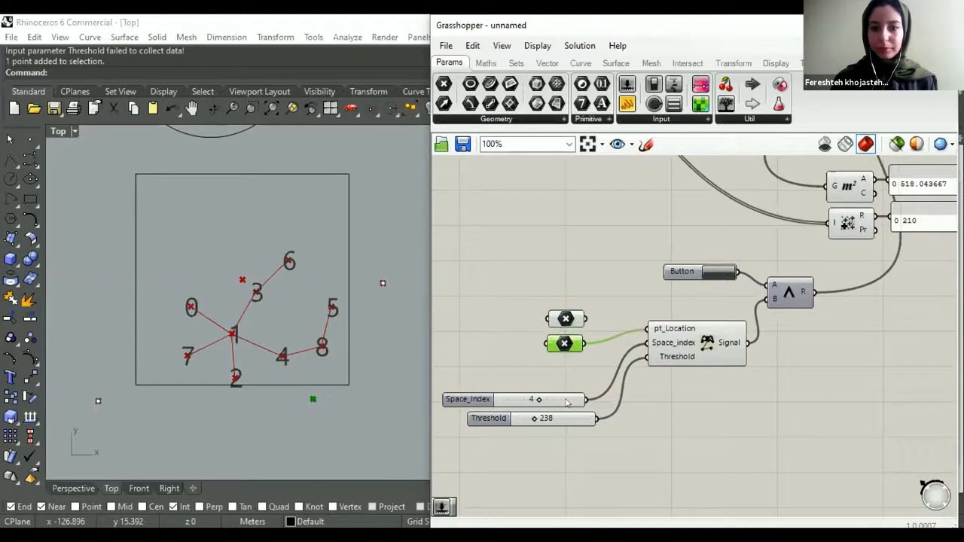
drag(566, 403, 563, 385)
click(509, 321)
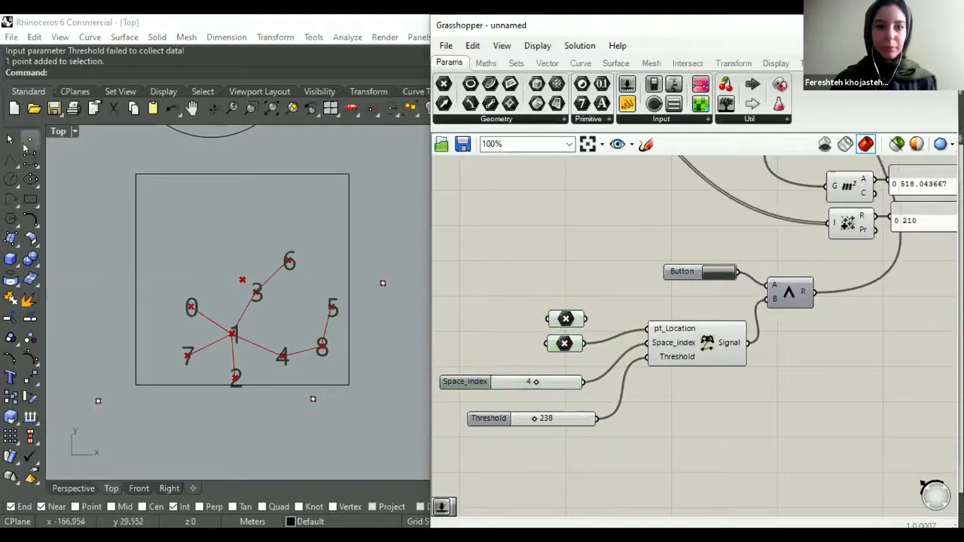
- Create a Rhino point just outside the left edge of the square boundary and select it
click(29, 140)
click(120, 307)
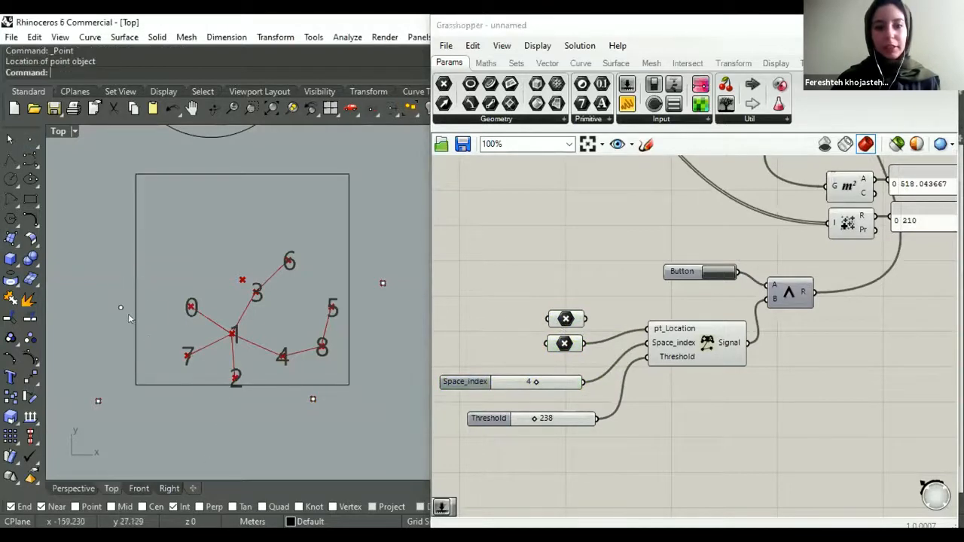
click(121, 307)
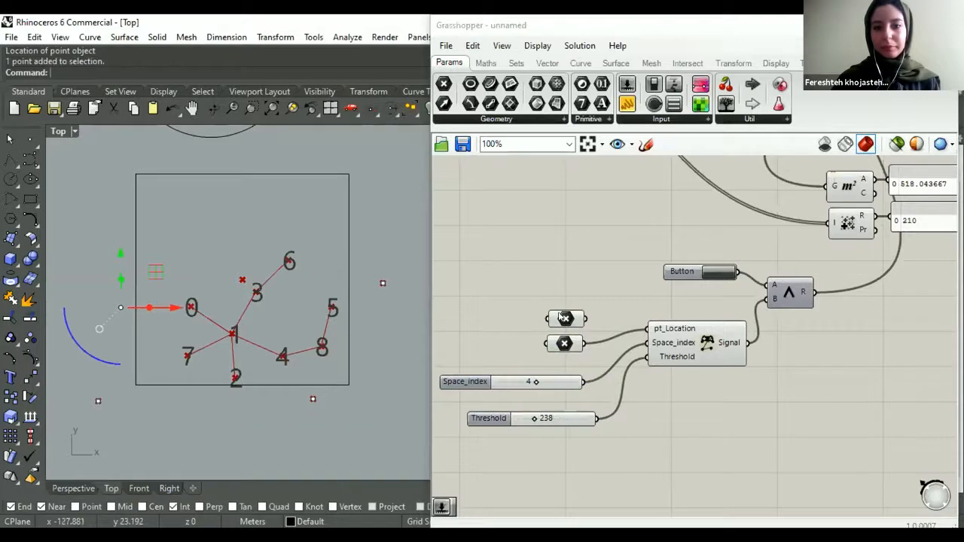
- Assign the new Rhino point to the second Point parameter and connect it to pt_Location alongside the first one
right_click(630, 420)
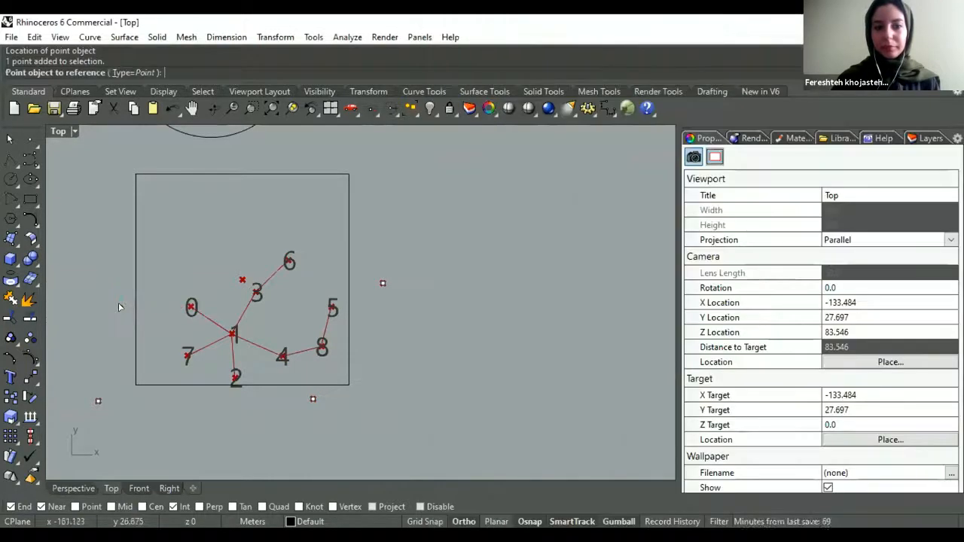
click(120, 307)
drag(587, 320, 647, 328)
- Add a second Space_index slider with the value 3 and connect it to the Location Controller's Space_index input alongside the first
drag(550, 384, 512, 391)
drag(584, 392, 646, 342)
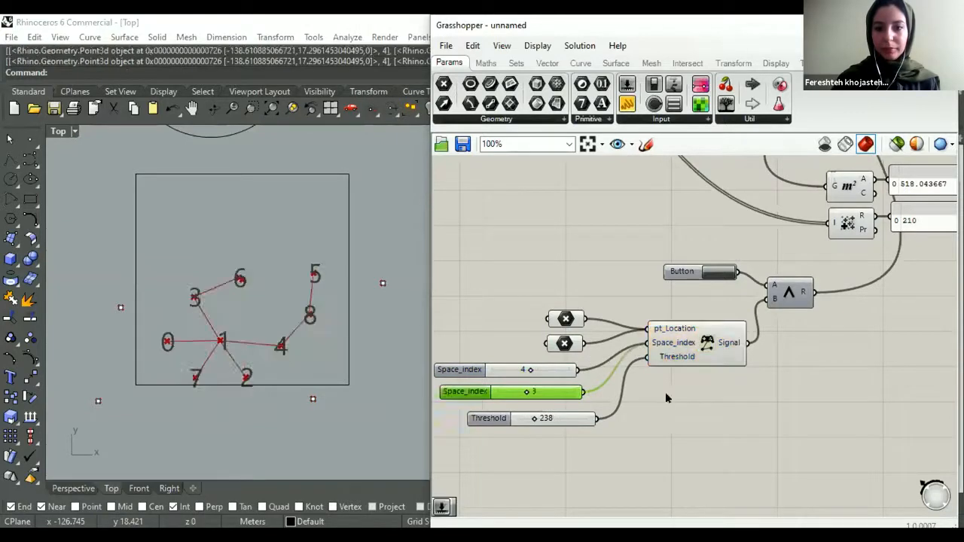
scroll(576, 371, down, 1)
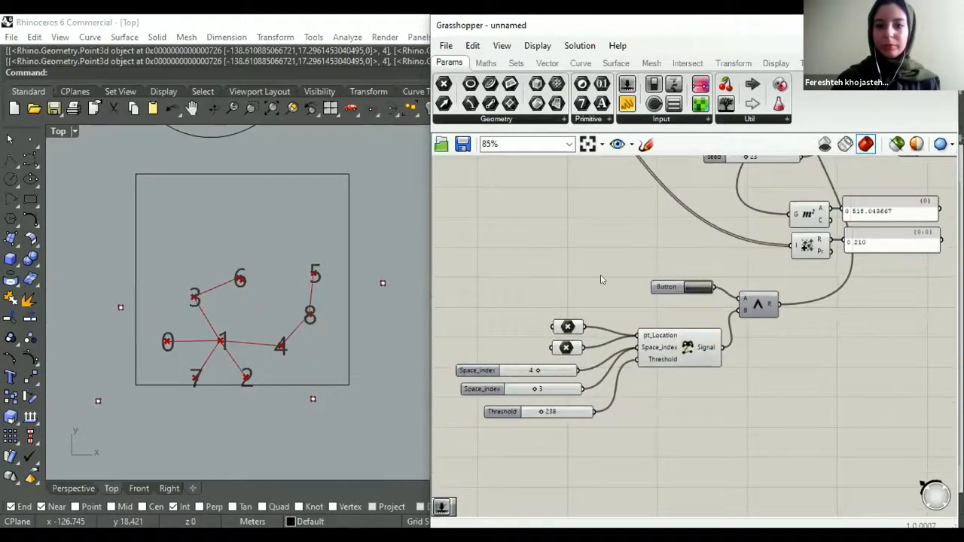
scroll(600, 280, down, 3)
scroll(649, 298, down, 2)
- Vary the Threshold slider and set it to 88
scroll(519, 391, up, 4)
scroll(511, 407, up, 1)
drag(527, 407, 554, 409)
drag(519, 409, 502, 414)
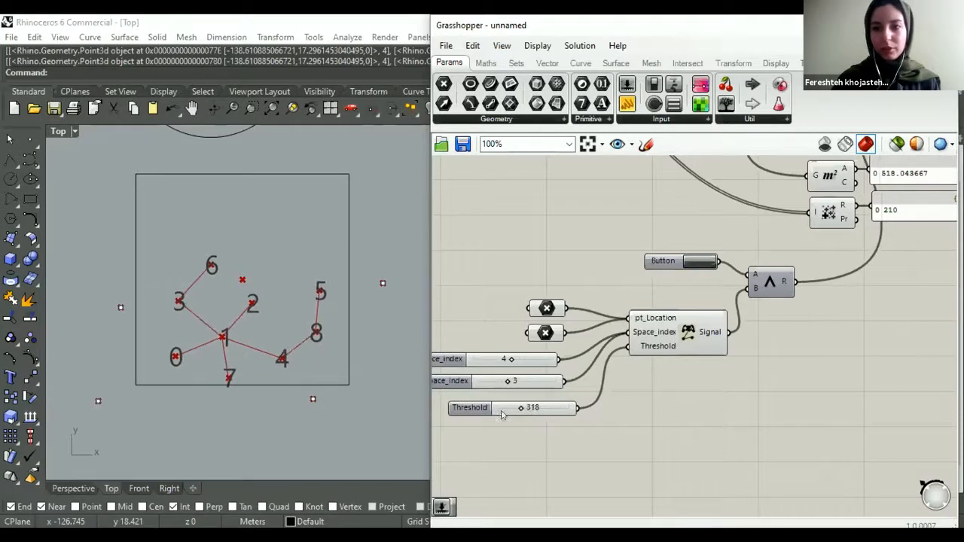
right_drag(545, 409, 566, 370)
drag(564, 368, 550, 362)
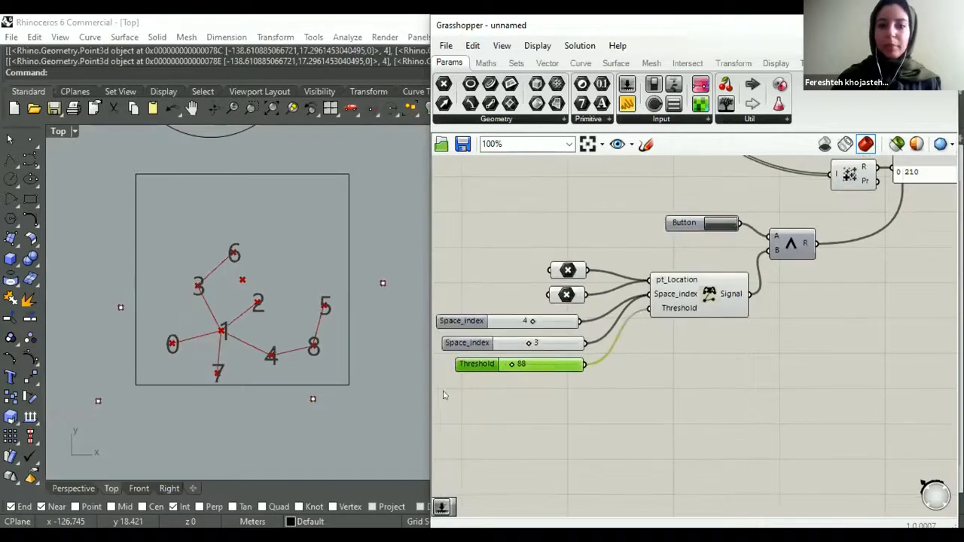
click(312, 398)
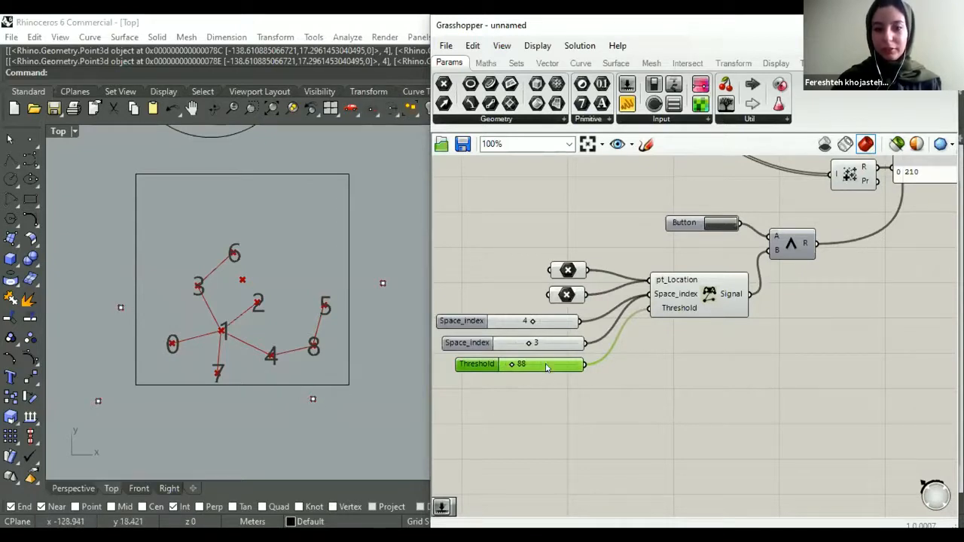
- Set the first Threshold slider to 698 and connect a second one, set to 135, to the Location Controller's Threshold input
drag(503, 363, 491, 403)
scroll(516, 370, up, 3)
click(537, 446)
scroll(610, 392, down, 3)
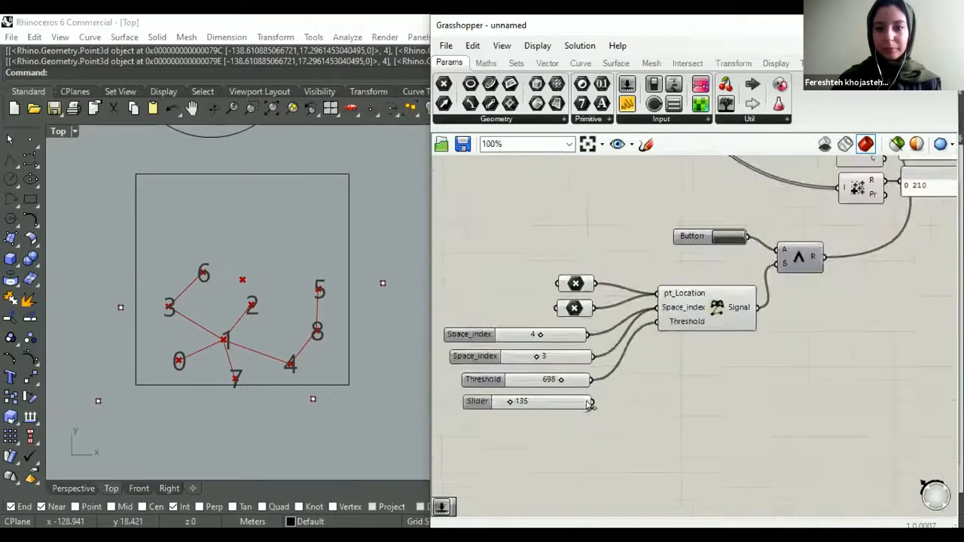
scroll(613, 393, up, 1)
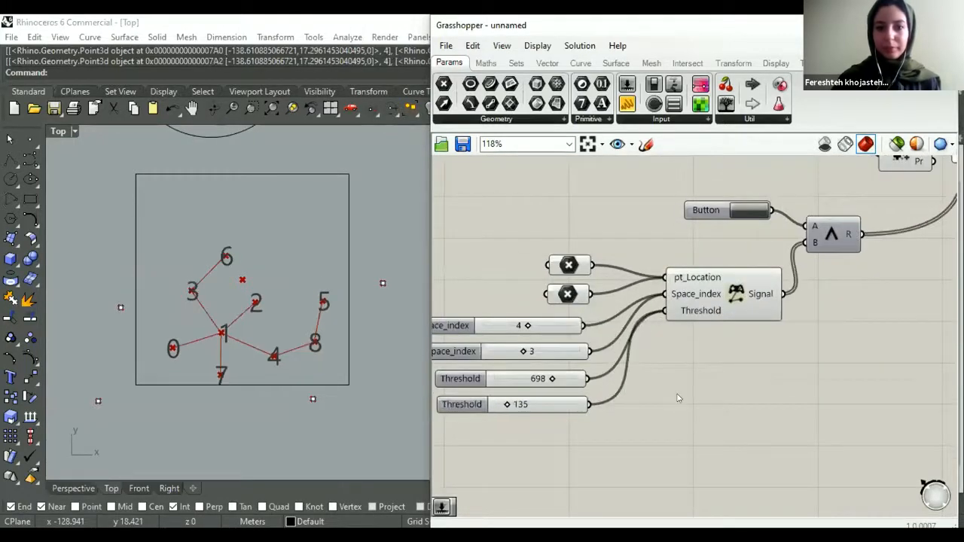
- Set the first Threshold slider to 785 and the second to 178
scroll(677, 395, down, 2)
scroll(570, 390, up, 2)
mouse_move(596, 378)
mouse_down()
mouse_move(623, 378)
mouse_move(604, 378)
mouse_up()
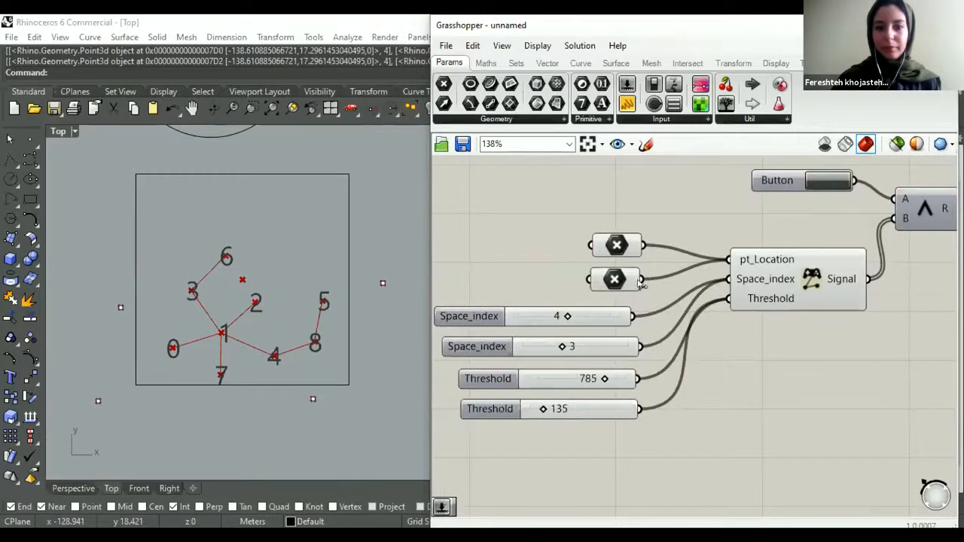
scroll(569, 367, down, 2)
click(749, 223)
scroll(554, 395, up, 2)
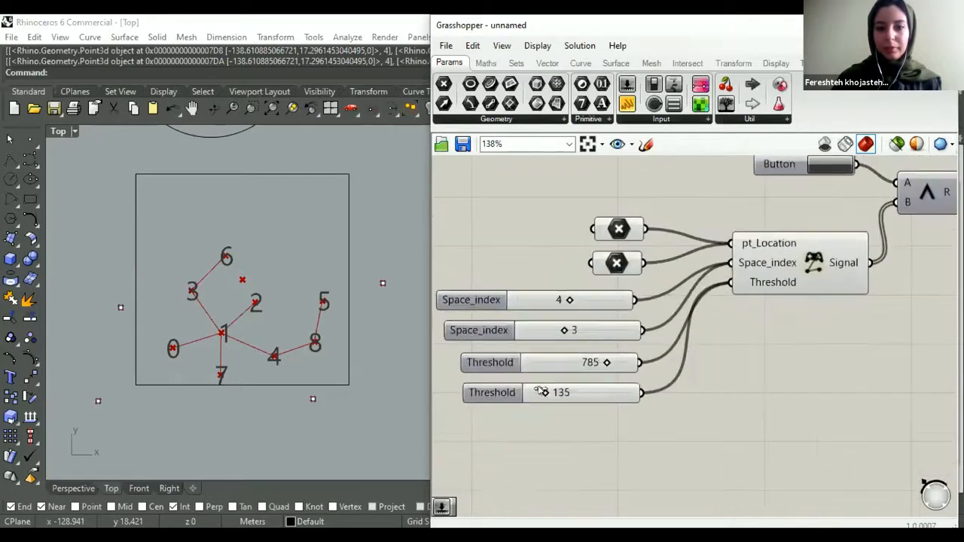
mouse_move(544, 390)
mouse_down()
mouse_move(571, 391)
mouse_move(527, 394)
mouse_move(564, 392)
mouse_move(534, 389)
mouse_move(548, 392)
mouse_up()
- Move the location point below the square boundary sideways to just outside its lower-right corner
click(310, 398)
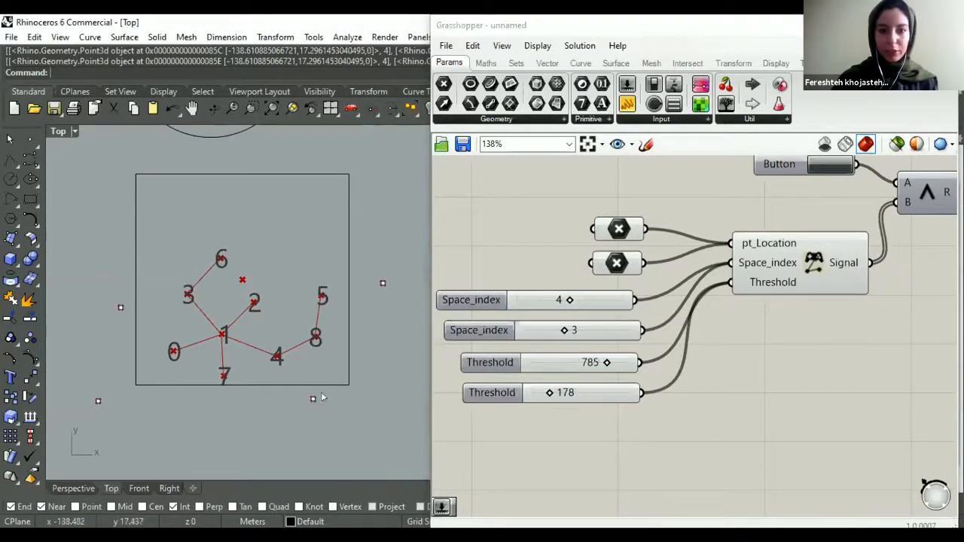
click(313, 399)
drag(337, 368, 375, 374)
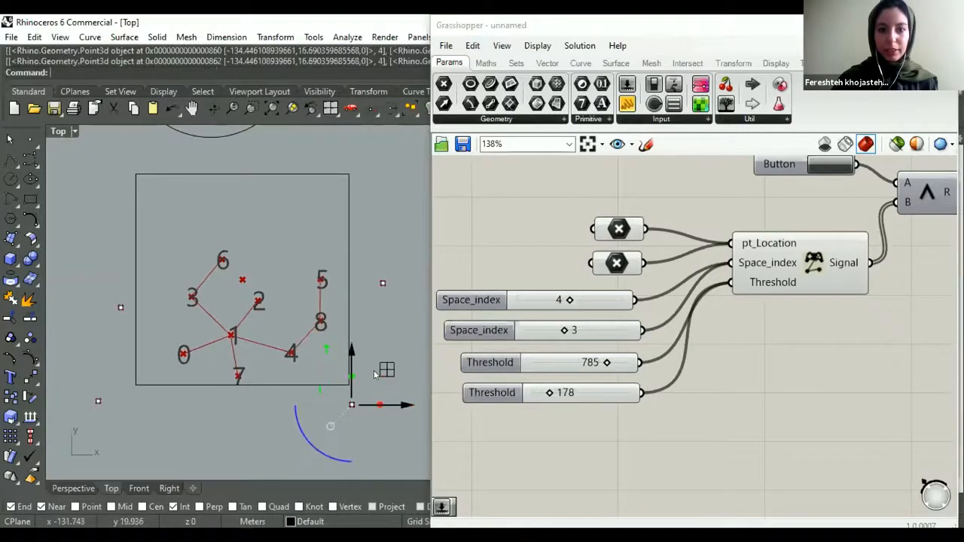
- Move the location point beside the boundary's left edge up to just outside its upper-left corner
click(157, 272)
drag(155, 269, 132, 203)
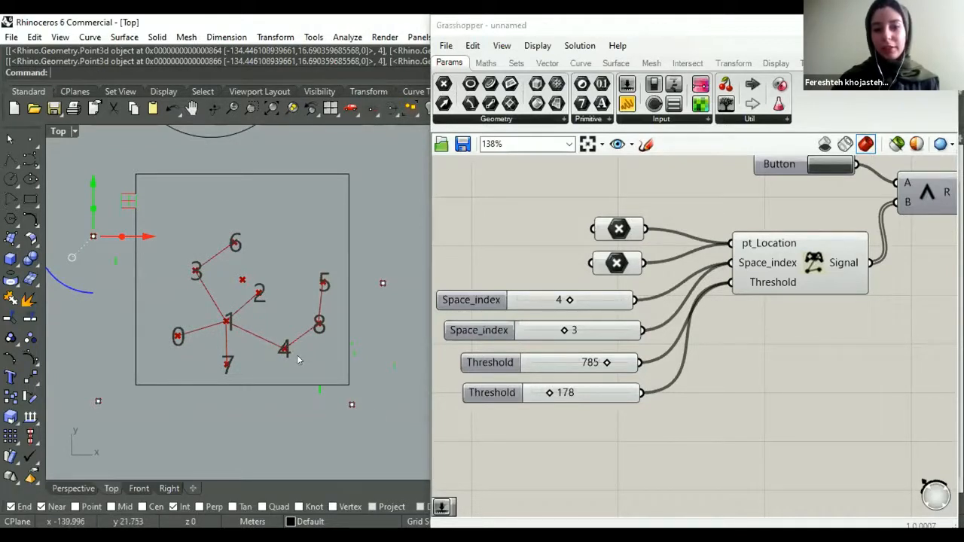
drag(94, 237, 96, 189)
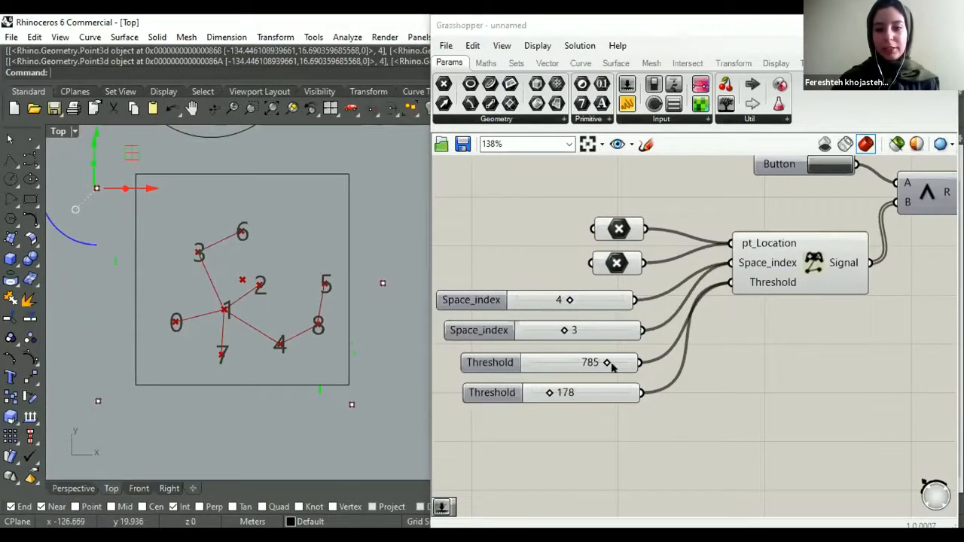
- Examine the Location Controller's connections and the Spatial Graph component alongside the resulting graph in the viewport
scroll(662, 369, down, 3)
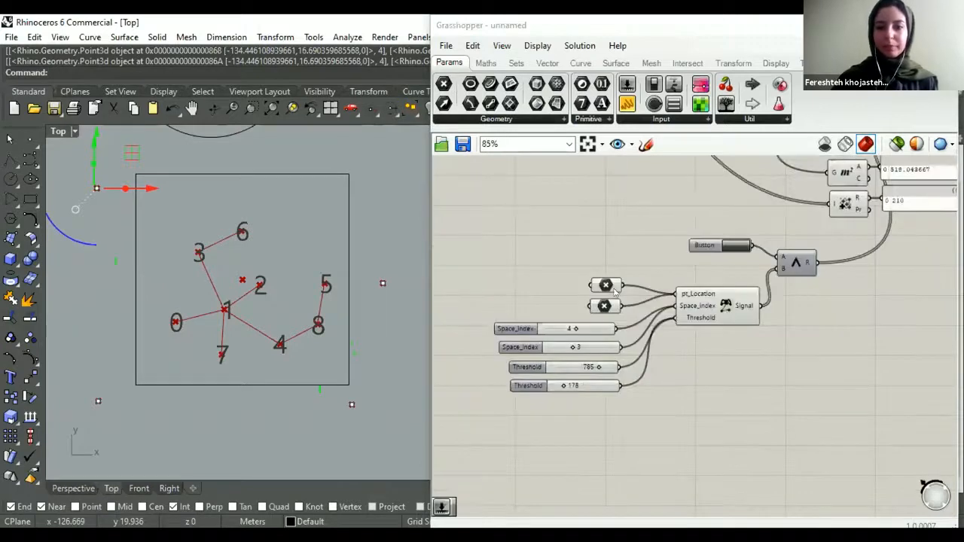
right_drag(613, 292, 550, 320)
click(653, 336)
click(603, 430)
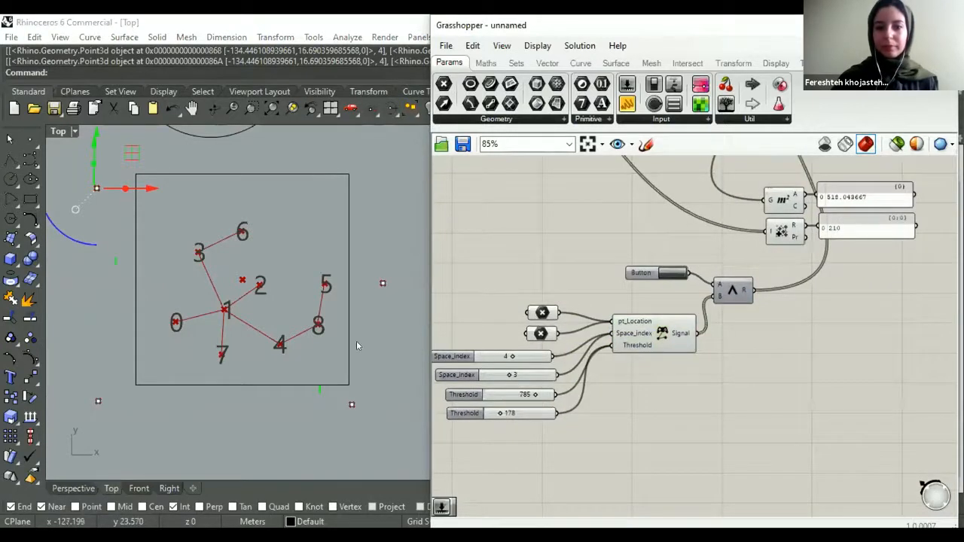
scroll(356, 343, down, 3)
scroll(604, 374, down, 4)
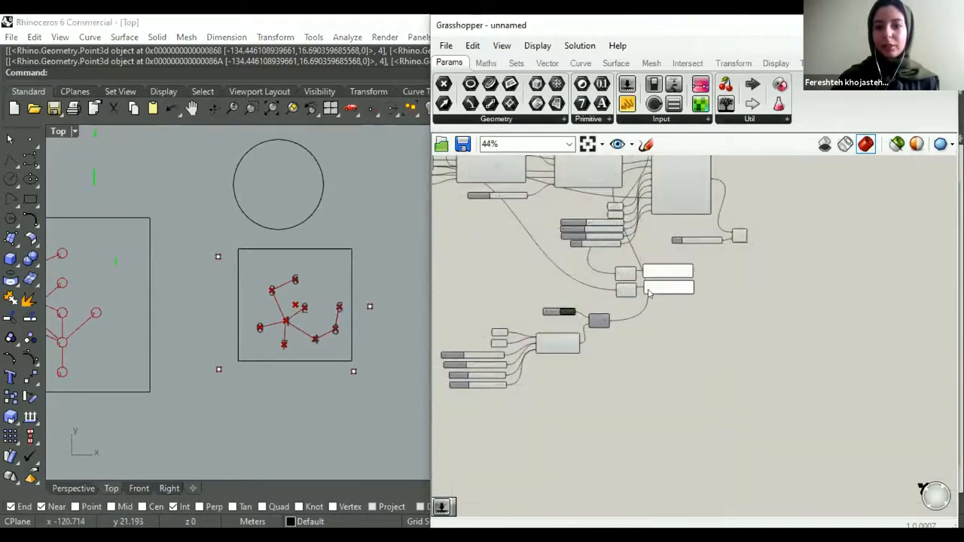
scroll(695, 326, up, 3)
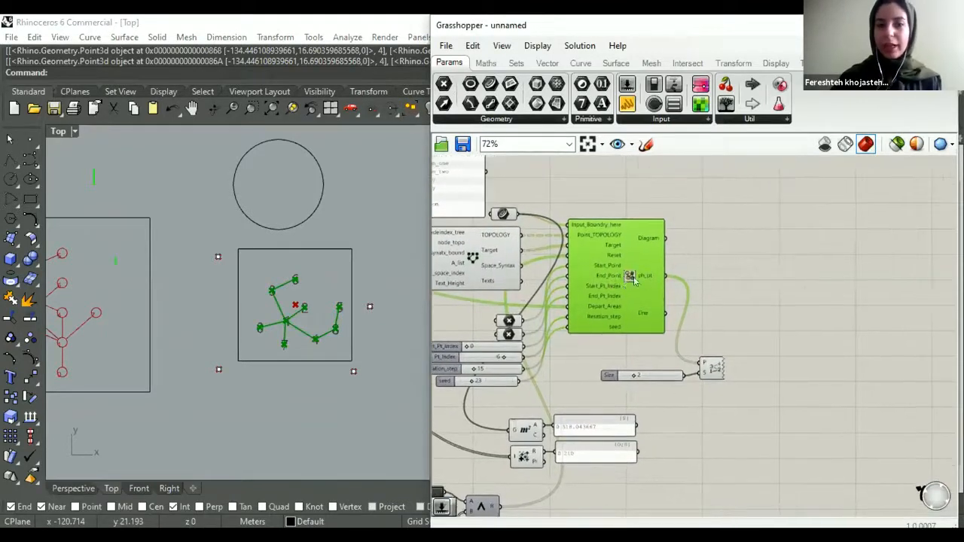
scroll(622, 285, down, 2)
scroll(636, 289, down, 1)
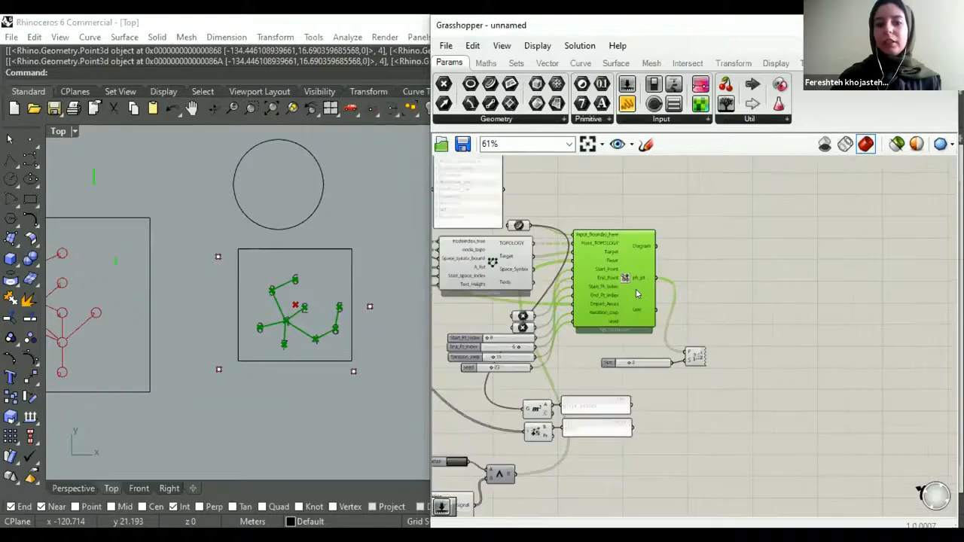
right_drag(636, 288, 579, 325)
click(493, 338)
- Scale the square boundary curve down uniformly to an area of about 419 square metres and check the area panel
click(329, 248)
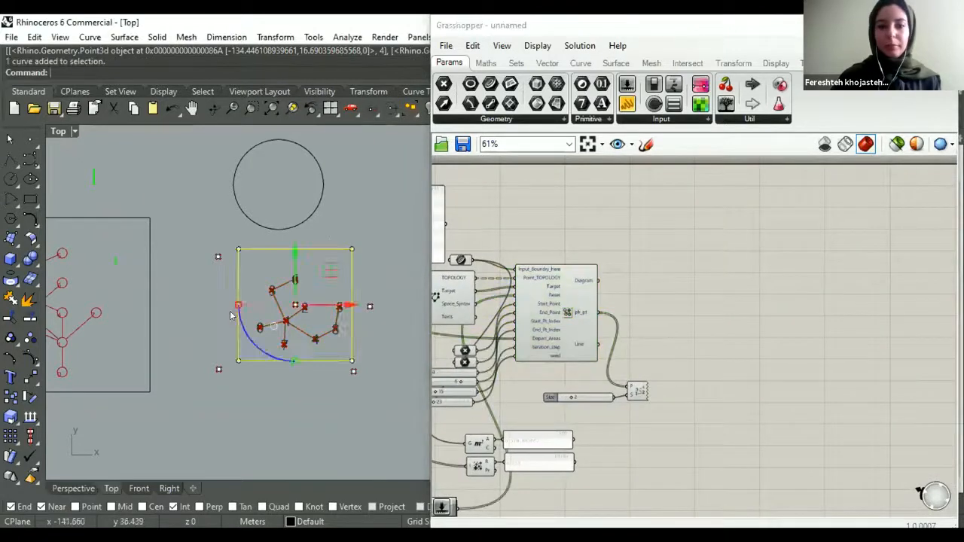
scroll(315, 274, up, 3)
drag(170, 332, 181, 332)
click(262, 308)
scroll(262, 307, down, 4)
scroll(493, 445, up, 1)
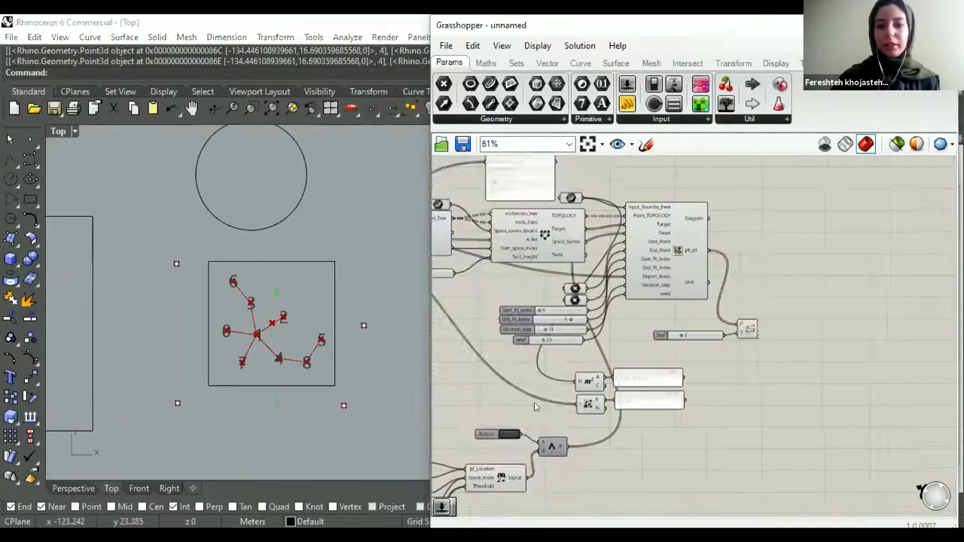
scroll(546, 408, up, 1)
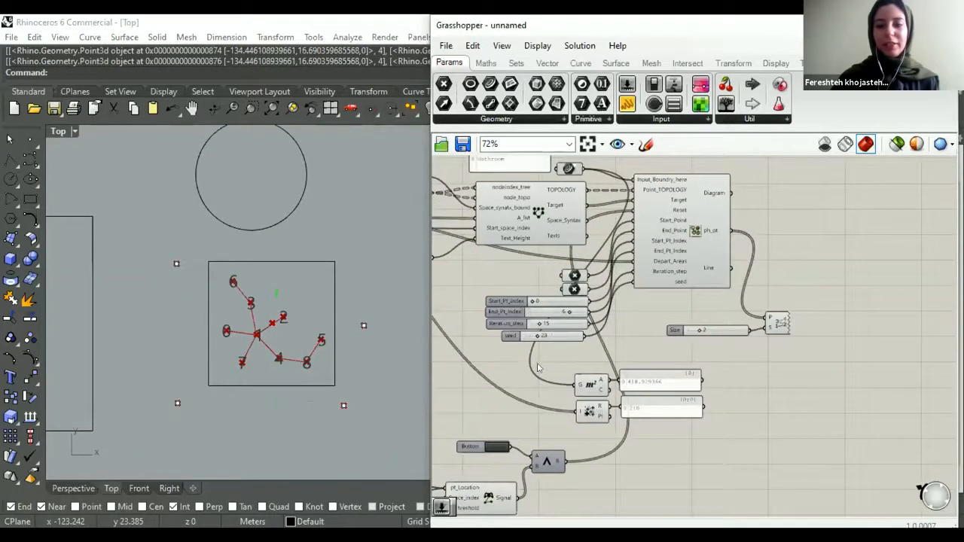
- Add a Termite_Nest Bubble Diagram component to the canvas beside the Spatial Graph component
scroll(581, 348, down, 2)
right_drag(708, 276, 637, 309)
scroll(676, 287, up, 1)
scroll(680, 285, up, 1)
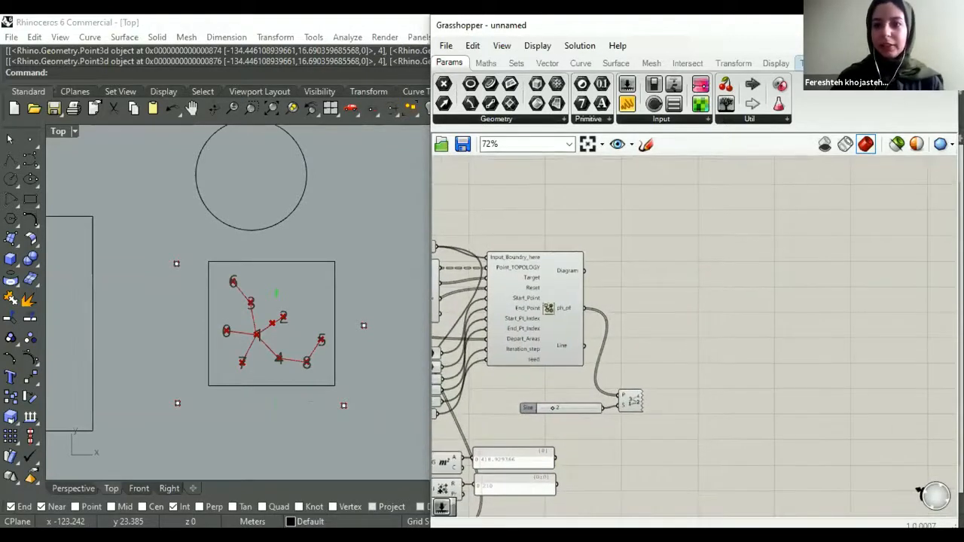
click(803, 63)
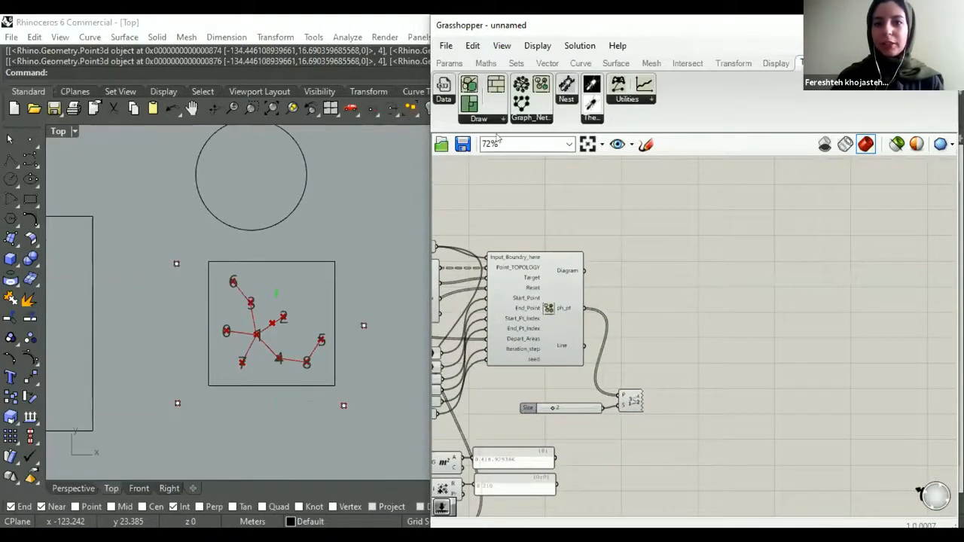
click(479, 118)
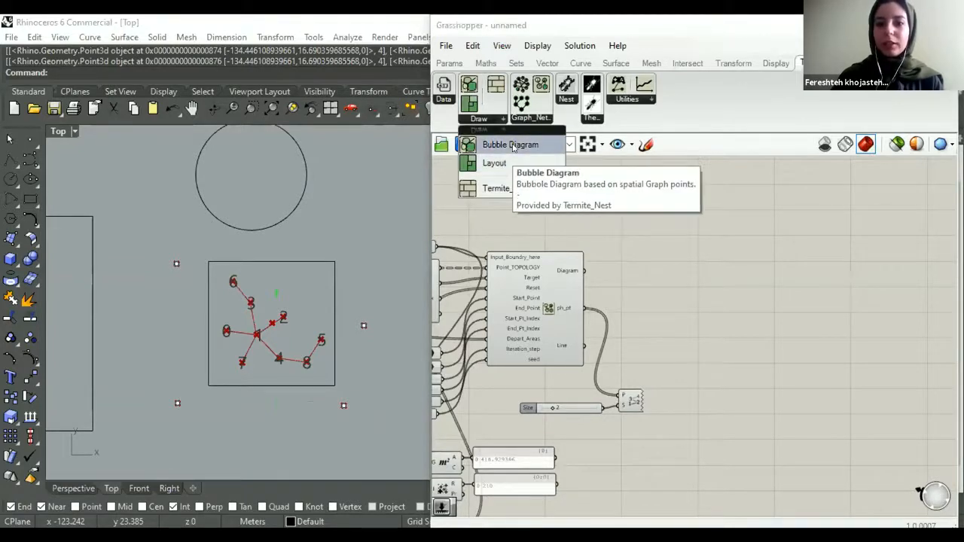
click(513, 148)
scroll(676, 352, up, 2)
click(682, 304)
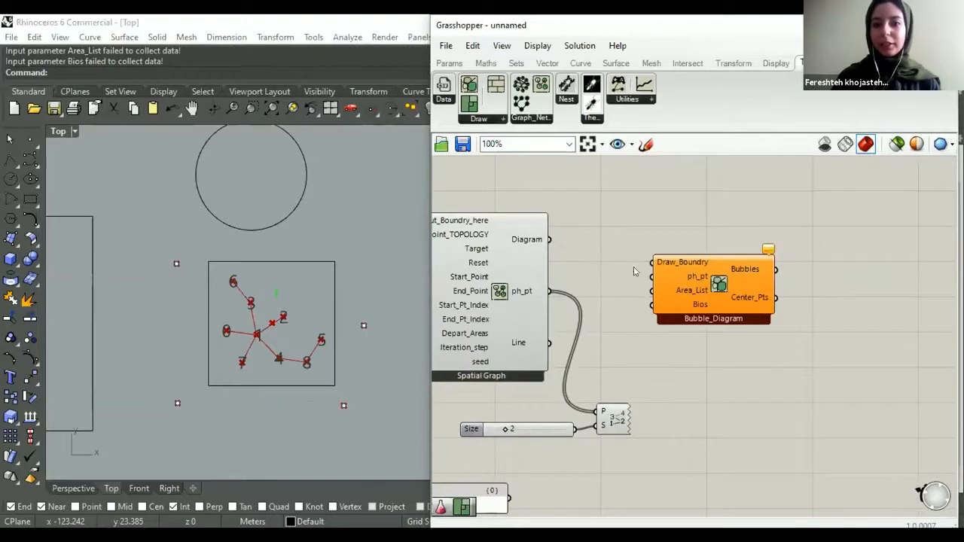
- Connect the boundary curve parameter to the Bubble Diagram's Draw_Boundry input
scroll(710, 345, down, 1)
scroll(542, 324, down, 1)
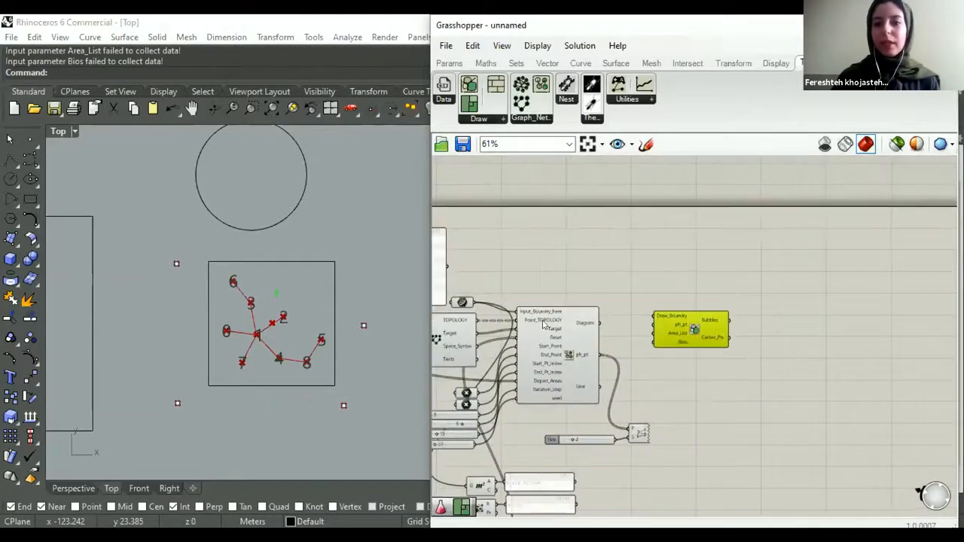
scroll(454, 315, up, 1)
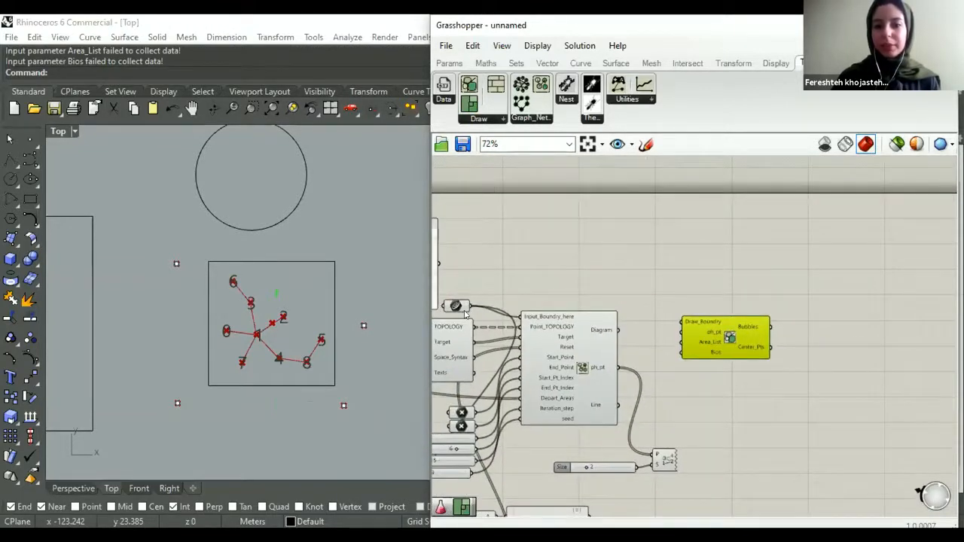
click(456, 306)
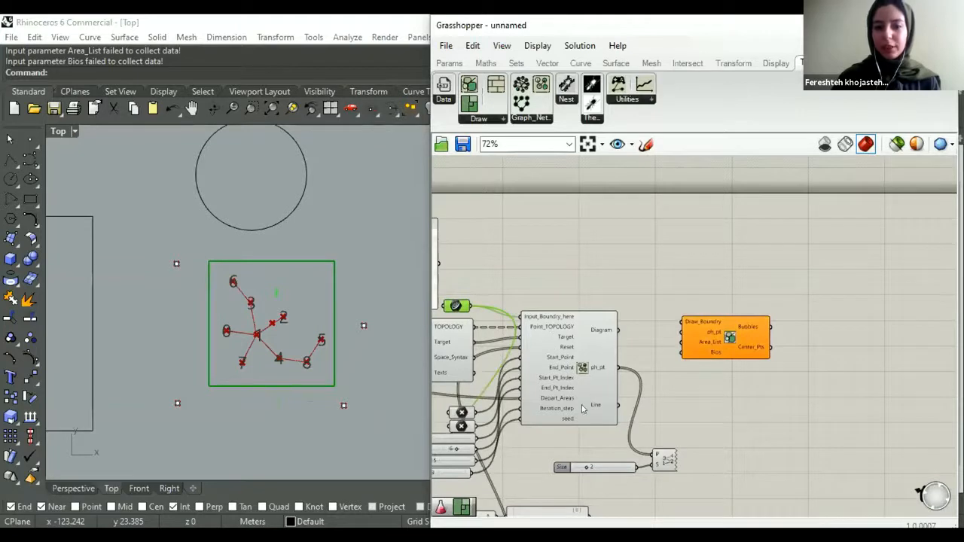
drag(470, 305, 683, 321)
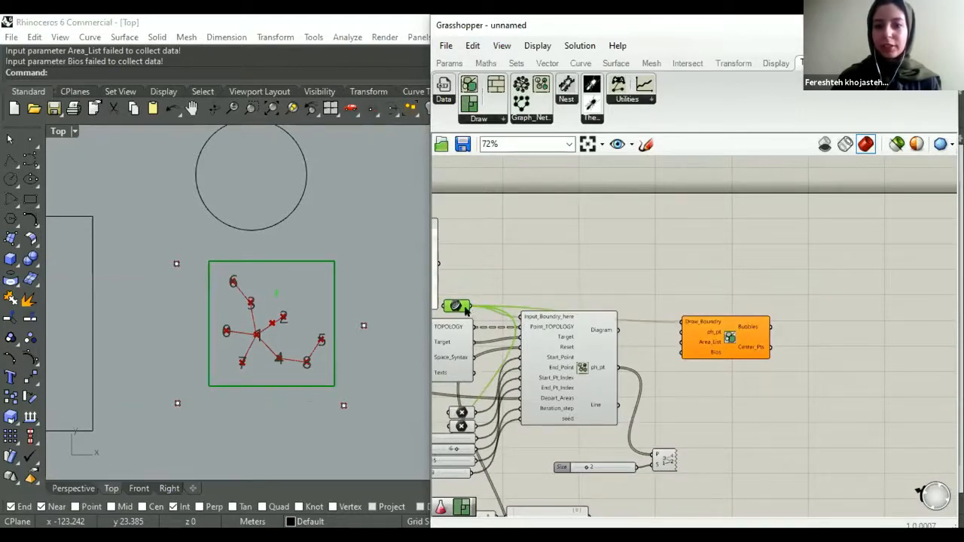
- Connect the Spatial Graph's ph_pt output to the Bubble Diagram's ph_pt input
click(691, 329)
scroll(692, 335, up, 2)
drag(670, 324, 575, 403)
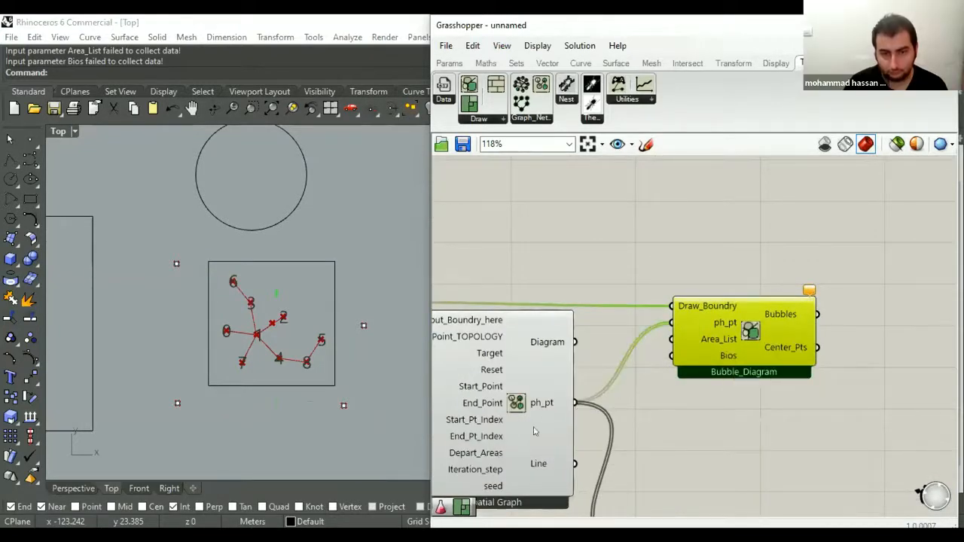
click(553, 418)
right_drag(628, 365, 616, 325)
scroll(680, 328, down, 2)
- Connect the Area_list output of the space data component to the Bubble Diagram's Area_List input
click(653, 325)
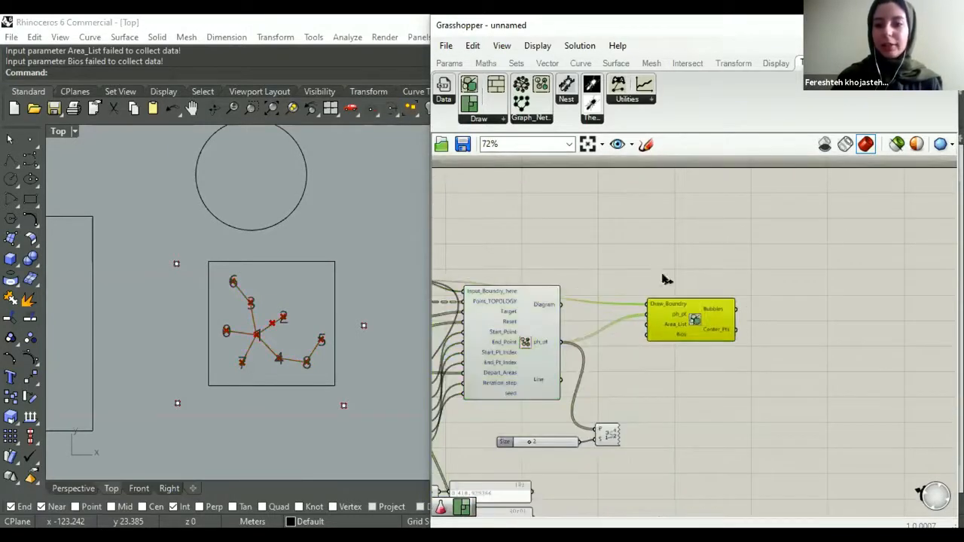
scroll(683, 325, up, 4)
drag(652, 325, 543, 319)
scroll(577, 355, down, 3)
scroll(549, 317, up, 2)
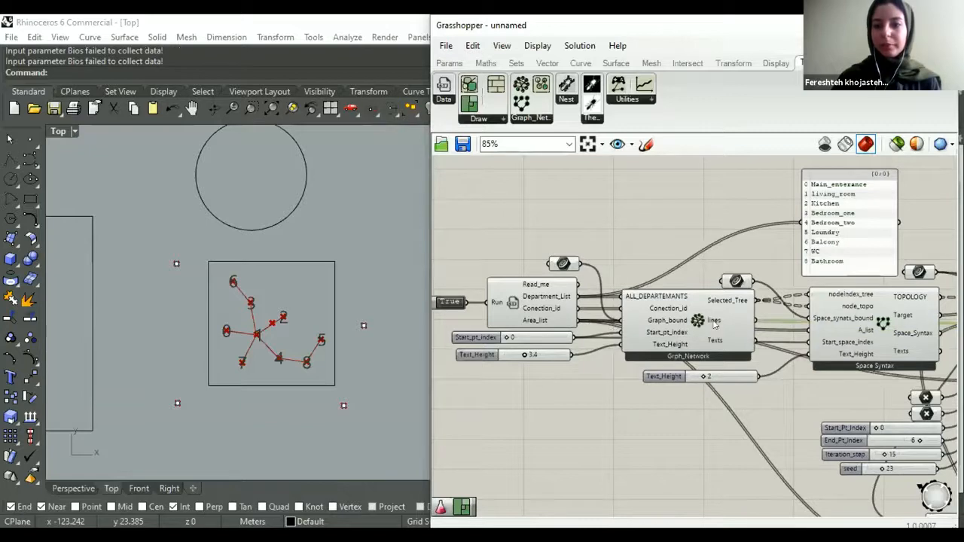
scroll(711, 301, down, 6)
right_drag(915, 291, 710, 289)
scroll(757, 290, up, 6)
drag(715, 294, 745, 283)
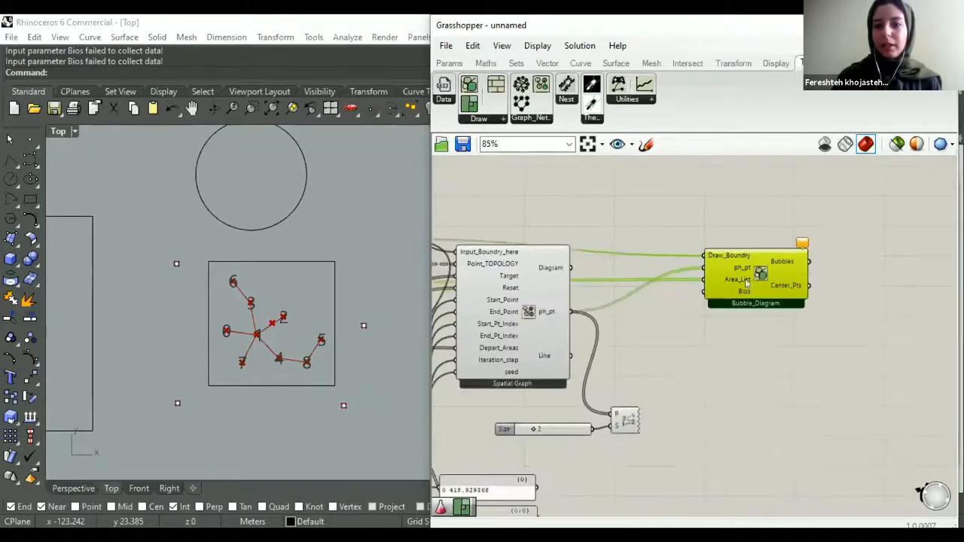
scroll(745, 280, down, 2)
click(678, 305)
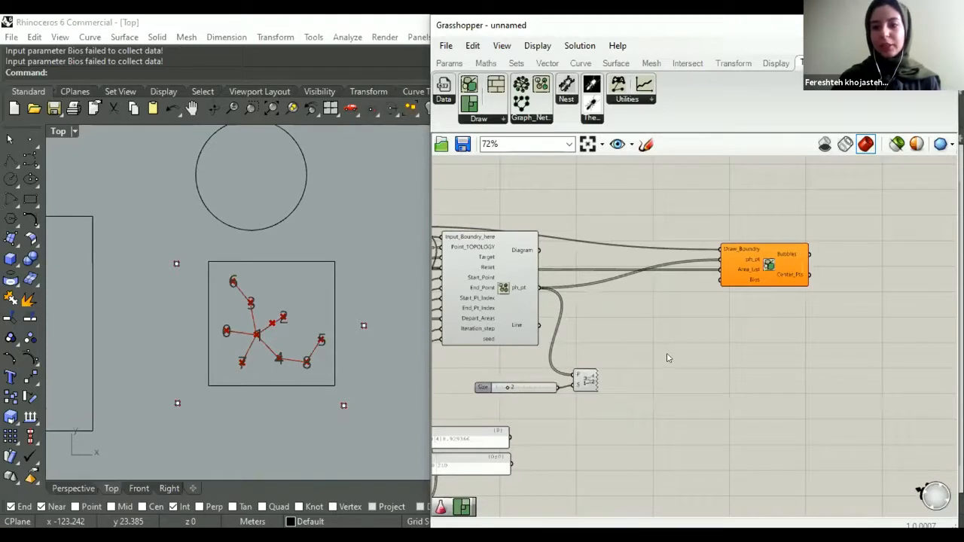
right_drag(692, 355, 668, 358)
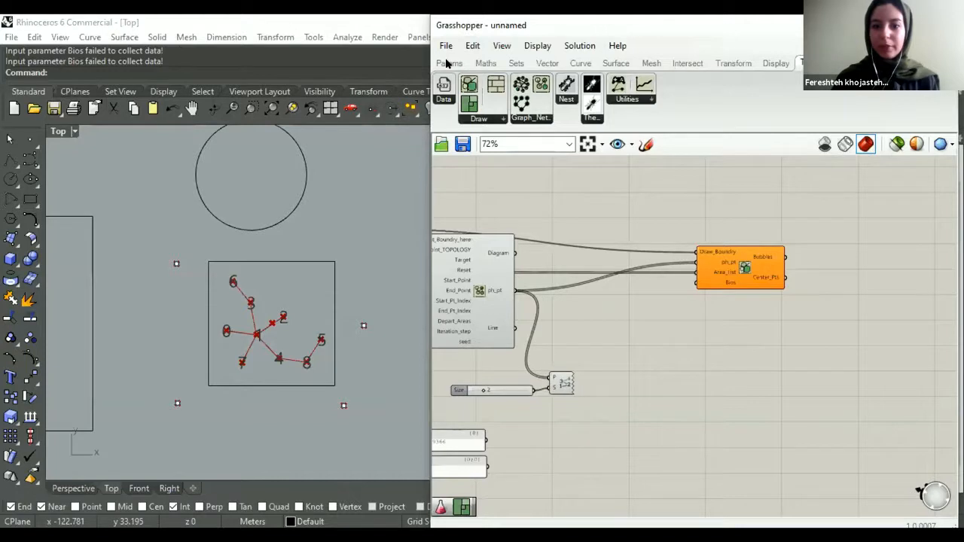
- Add a Gene Pool near the Bubble Diagram and enlarge it so more of its sliders are visible
double_click(620, 304)
text(gene)
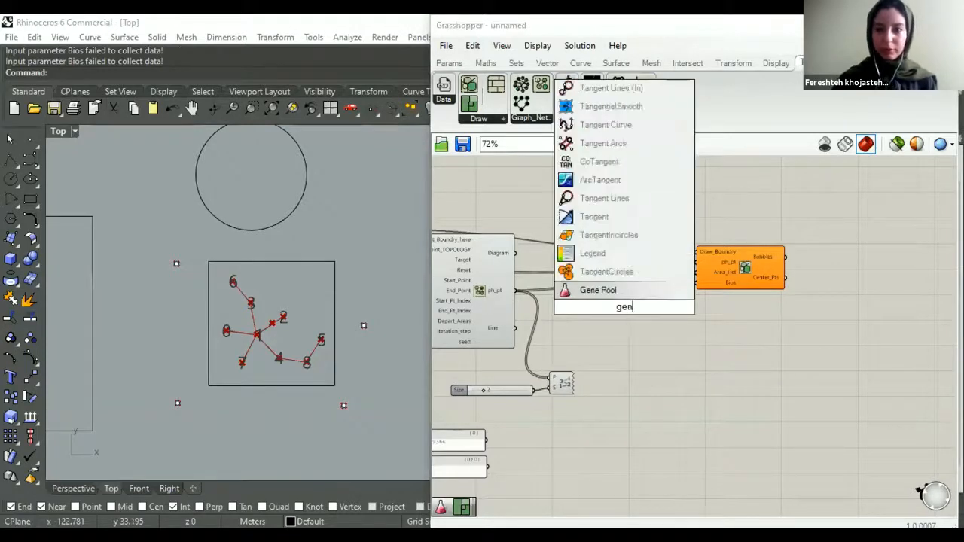
key(Return)
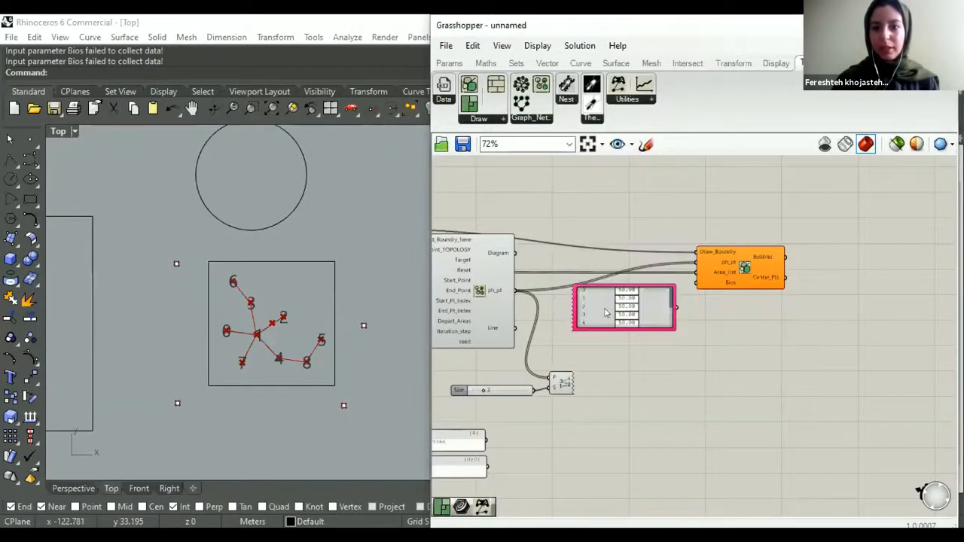
scroll(666, 299, up, 1)
drag(666, 338, 667, 378)
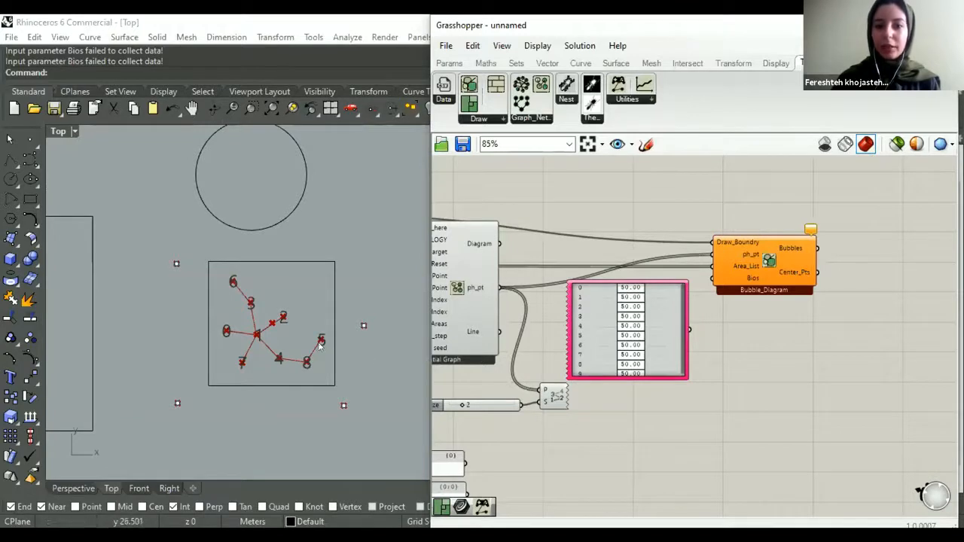
click(605, 336)
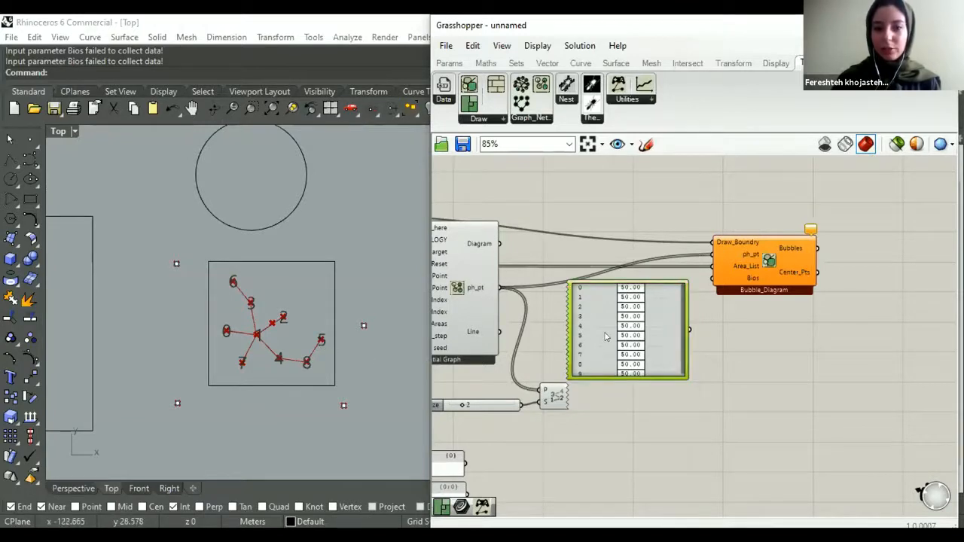
- Configure the Gene Pool with a gene count of 9 and a maximum of 2
double_click(667, 303)
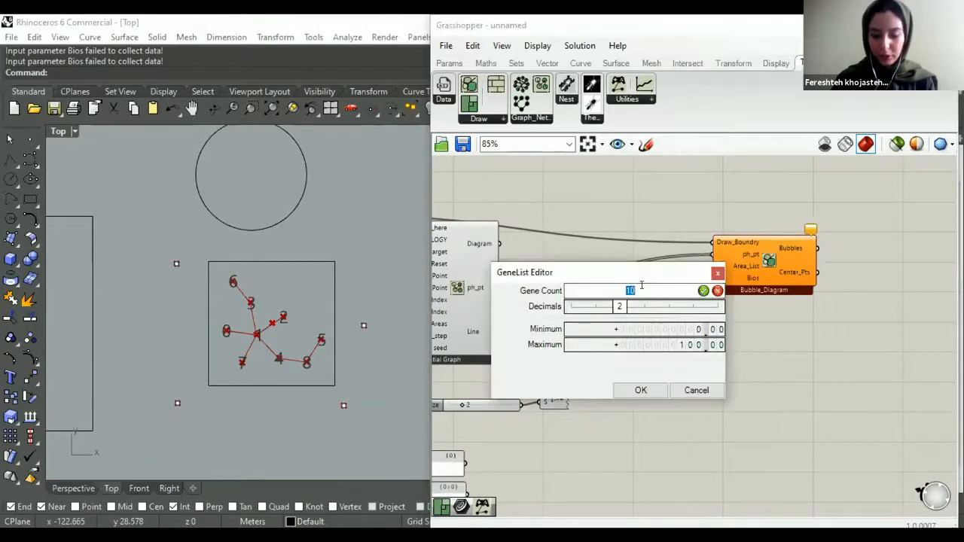
text(9)
key(Return)
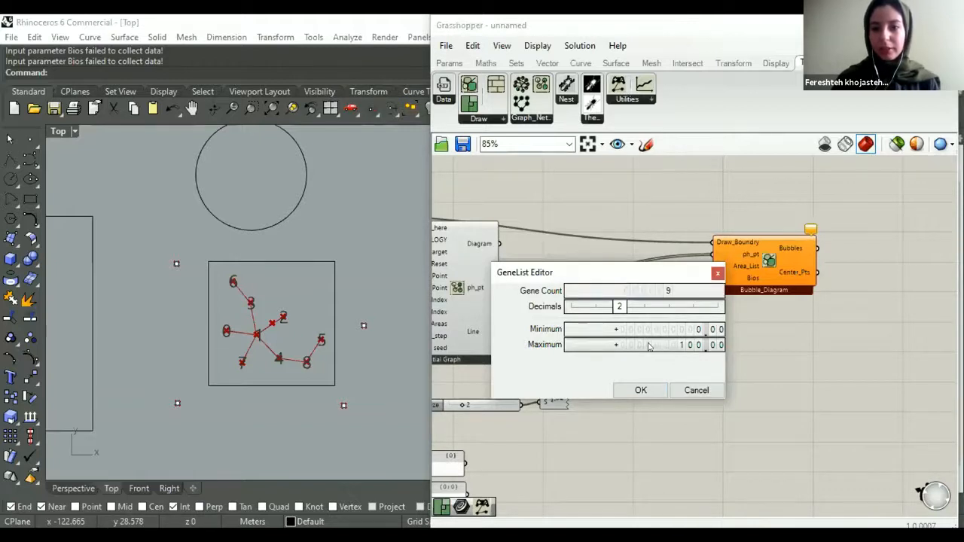
double_click(627, 339)
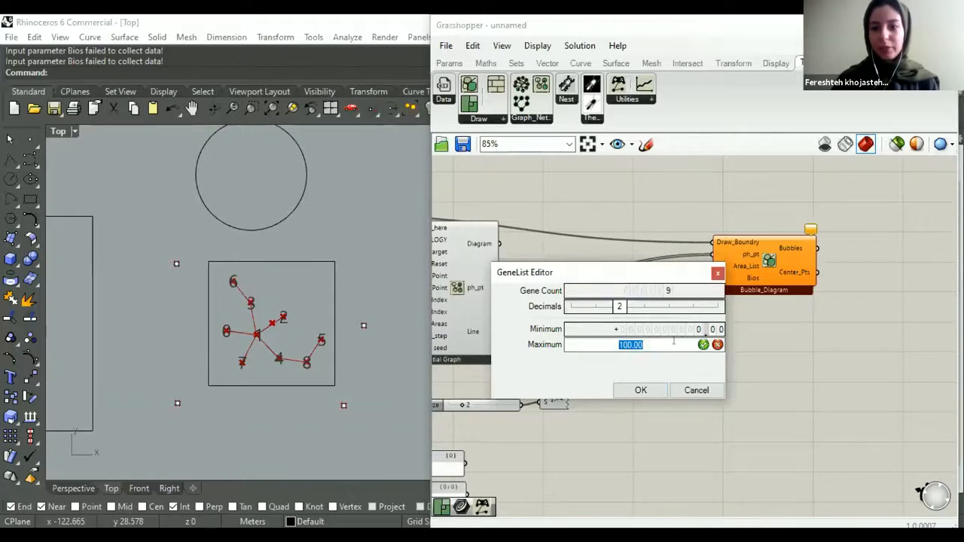
text(2)
click(643, 391)
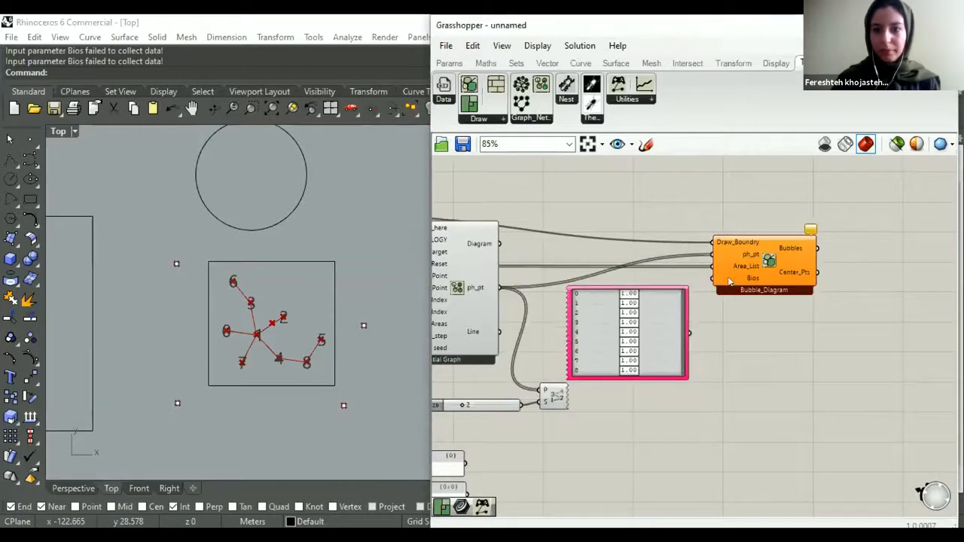
- Connect the Gene Pool to the Bubble Diagram's Bios input and move the pool down clear of the other wires
drag(689, 332, 712, 278)
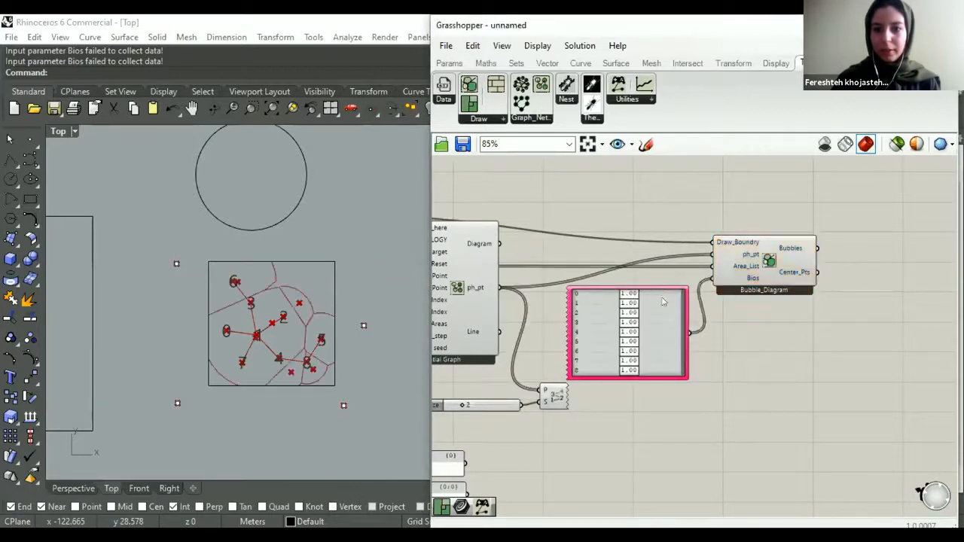
mouse_move(663, 327)
mouse_down()
mouse_move(677, 360)
mouse_move(670, 451)
mouse_move(651, 482)
mouse_up()
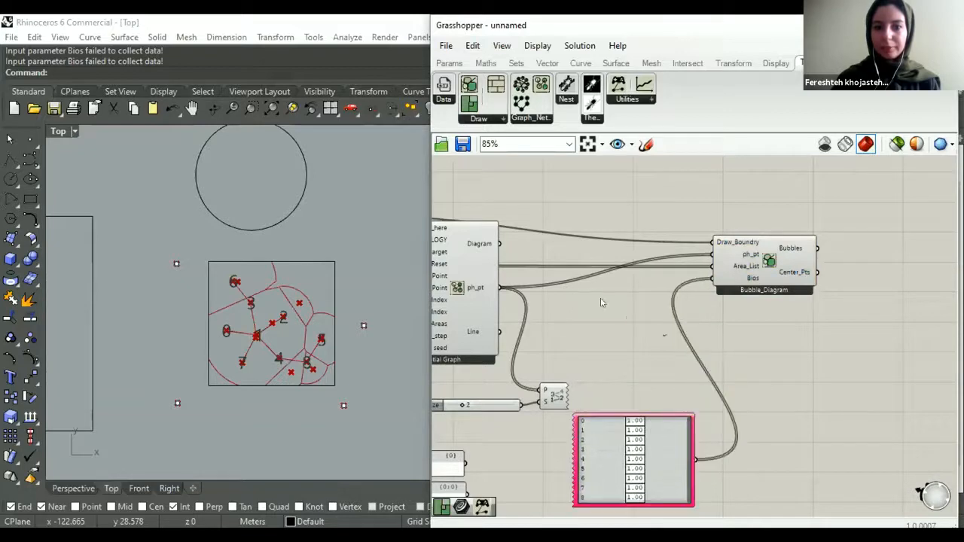
- Trigger the reset button that feeds the Spatial Graph to restart the graph generation
scroll(676, 306, down, 3)
scroll(584, 304, down, 2)
scroll(690, 303, up, 3)
scroll(691, 304, down, 2)
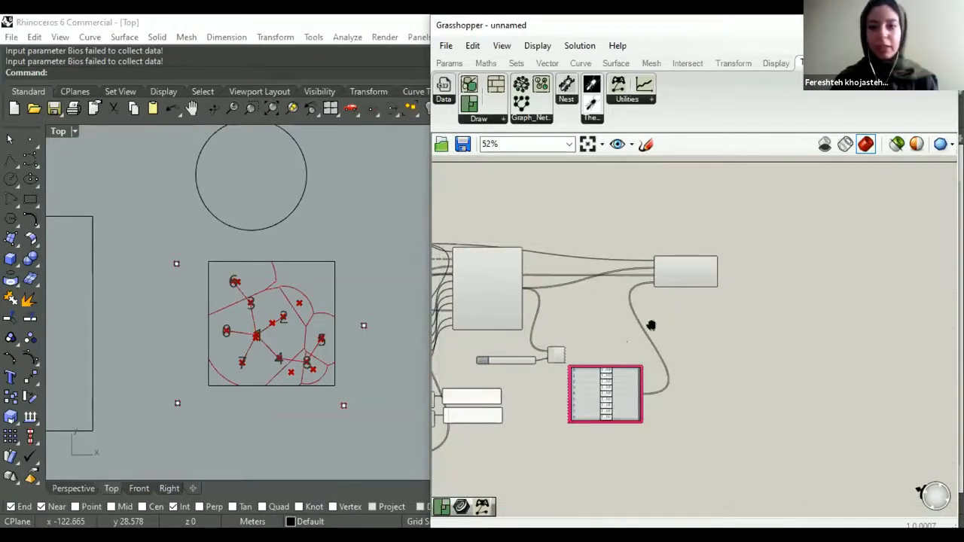
scroll(649, 325, up, 2)
scroll(524, 342, down, 1)
right_drag(437, 421, 500, 390)
scroll(501, 383, up, 1)
scroll(508, 380, up, 2)
scroll(509, 380, up, 1)
click(509, 378)
right_drag(561, 276, 558, 285)
scroll(531, 343, down, 1)
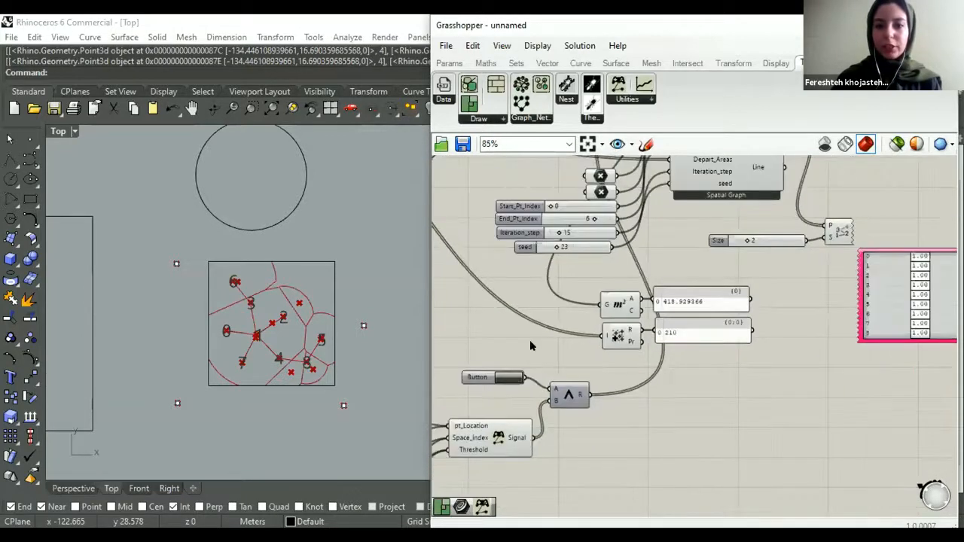
- Set the Spatial Graph's Iteration_step slider to 2
scroll(532, 343, up, 1)
right_drag(569, 250, 545, 335)
scroll(543, 328, up, 5)
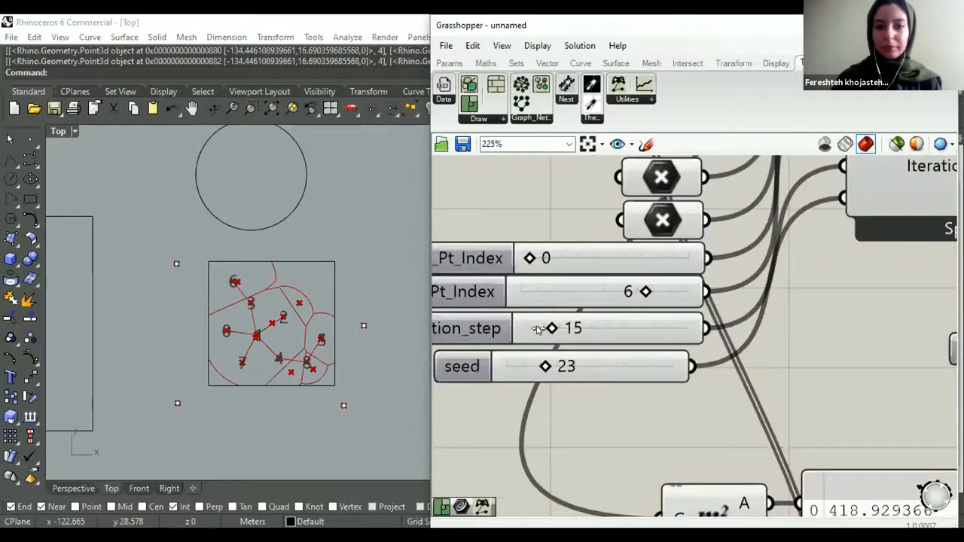
drag(536, 329, 522, 336)
double_click(595, 329)
text(2)
key(Return)
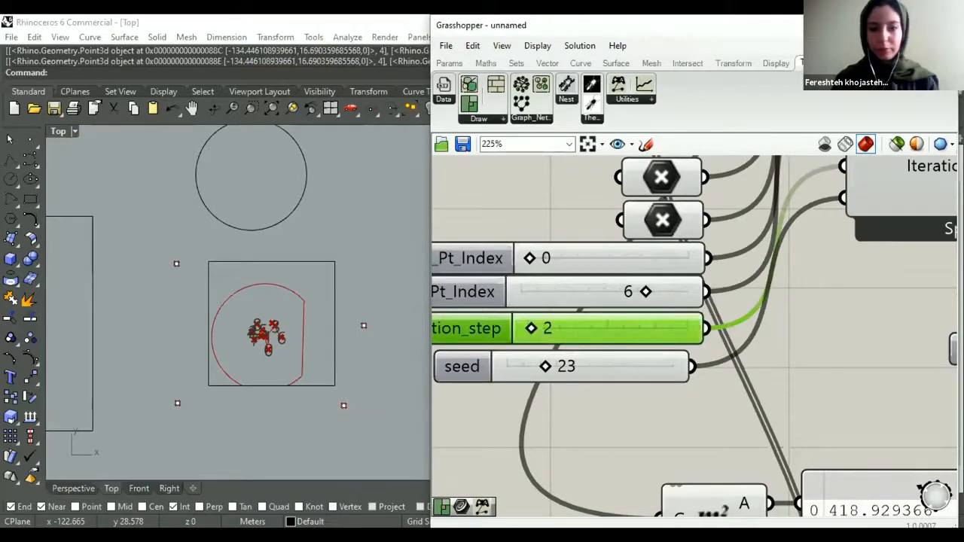
click(616, 418)
scroll(616, 341, down, 4)
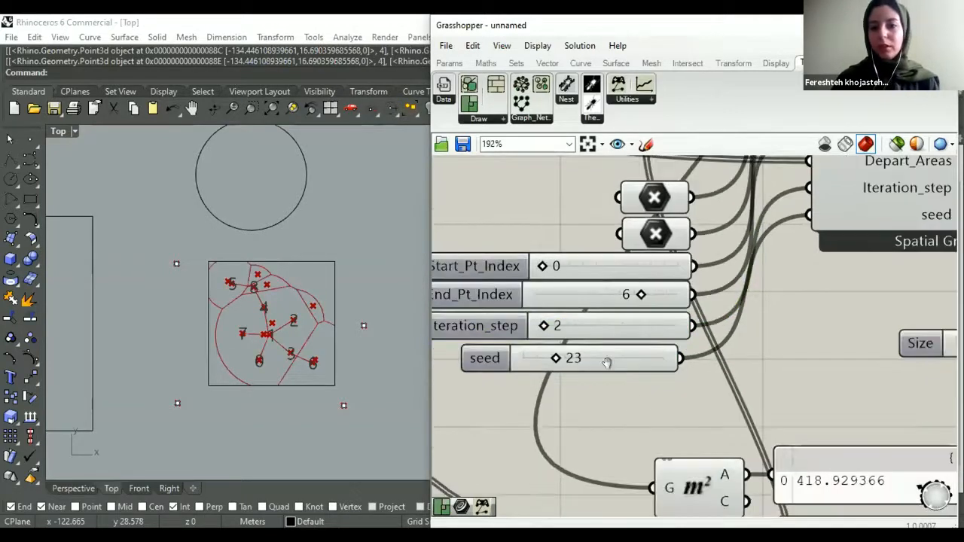
- Examine the area panels, the Bubble Diagram component and its Gene Pool values alongside the bubbles in the viewport
scroll(593, 374, up, 4)
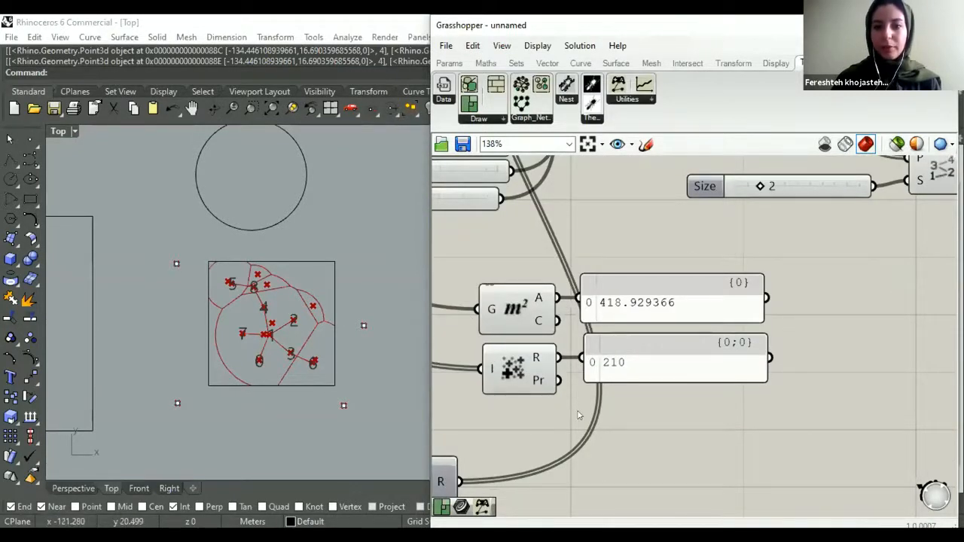
scroll(579, 415, down, 5)
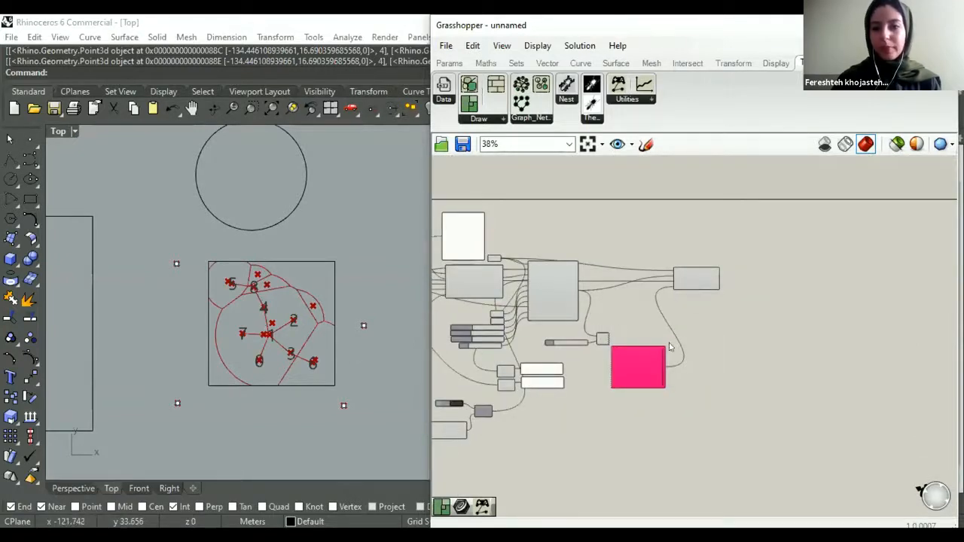
scroll(669, 347, up, 5)
right_drag(678, 423, 682, 357)
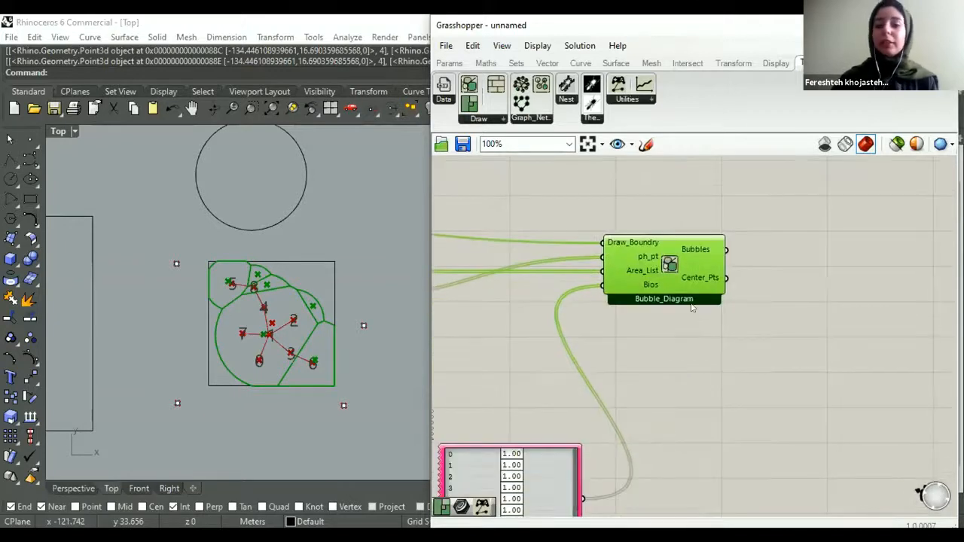
scroll(706, 239, down, 3)
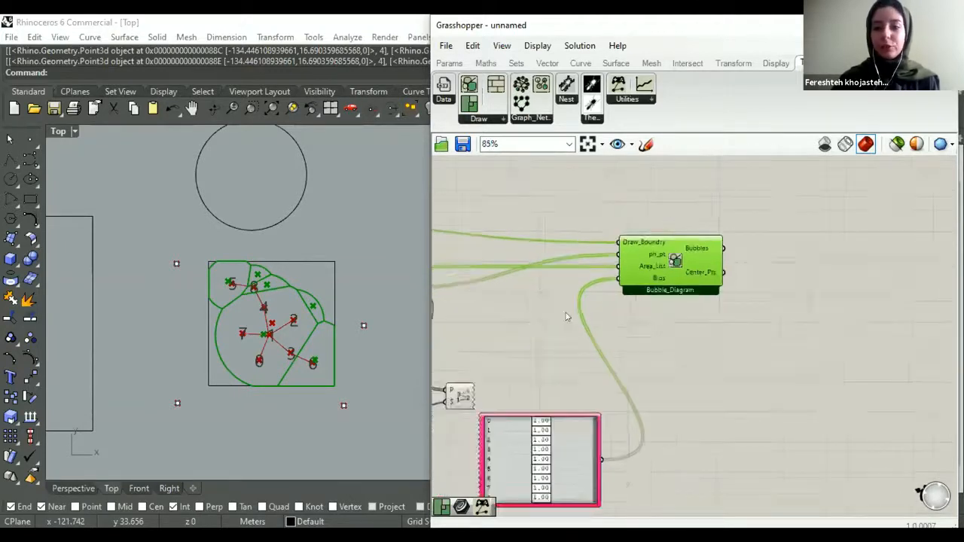
scroll(616, 395, up, 3)
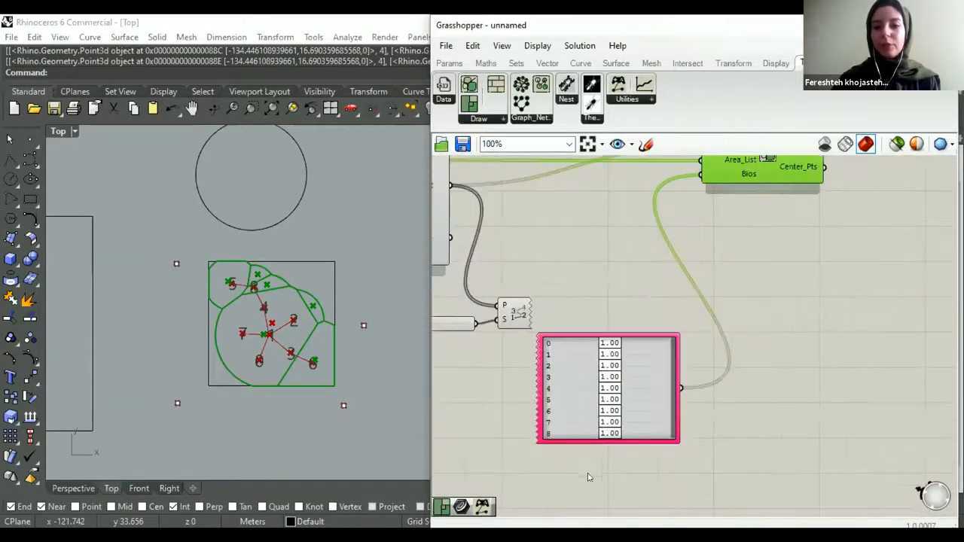
right_drag(592, 377, 578, 387)
scroll(570, 405, up, 2)
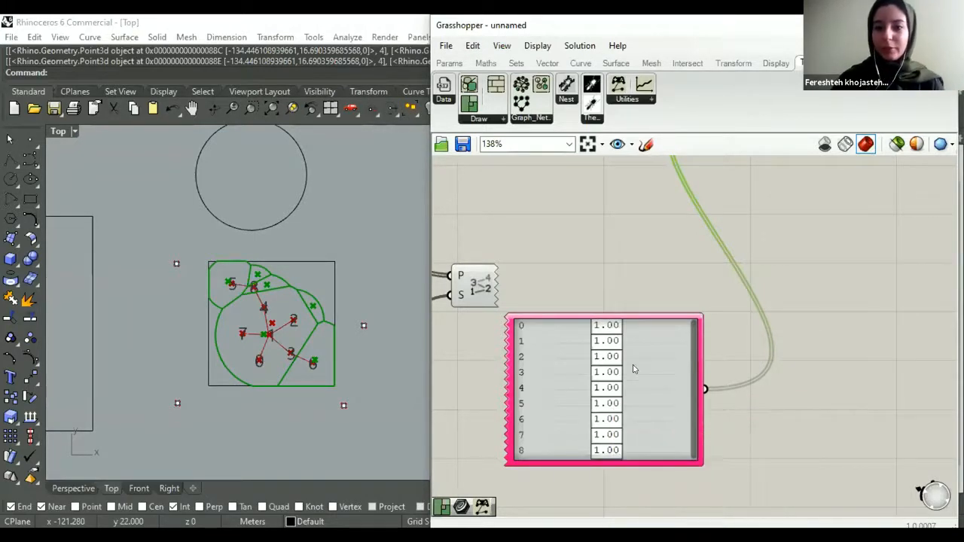
- Lower genes 1, 3, 5 and 7 in the Gene Pool to 0.09, 0.43, 0.27 and 0.41
scroll(591, 389, up, 2)
scroll(593, 382, down, 2)
scroll(580, 380, up, 2)
drag(594, 373, 534, 338)
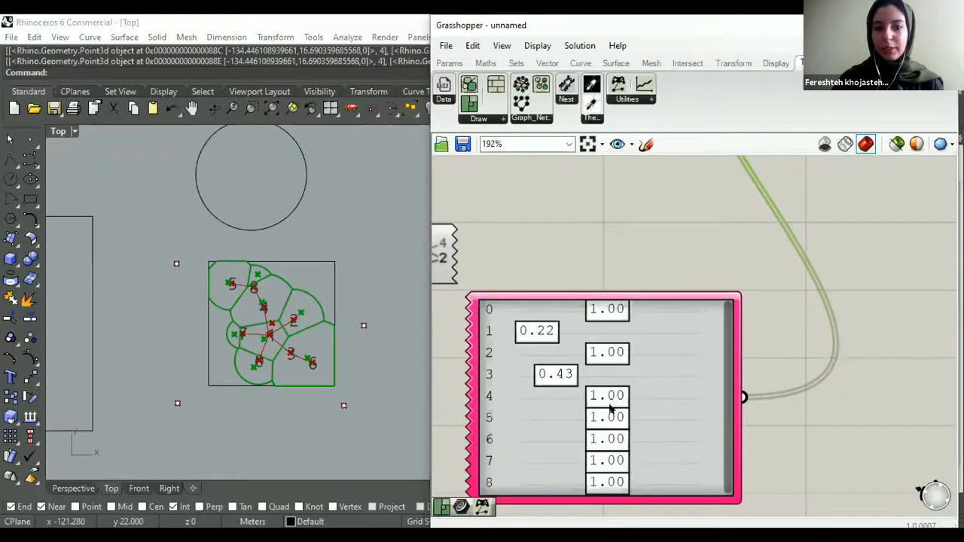
drag(563, 423, 560, 425)
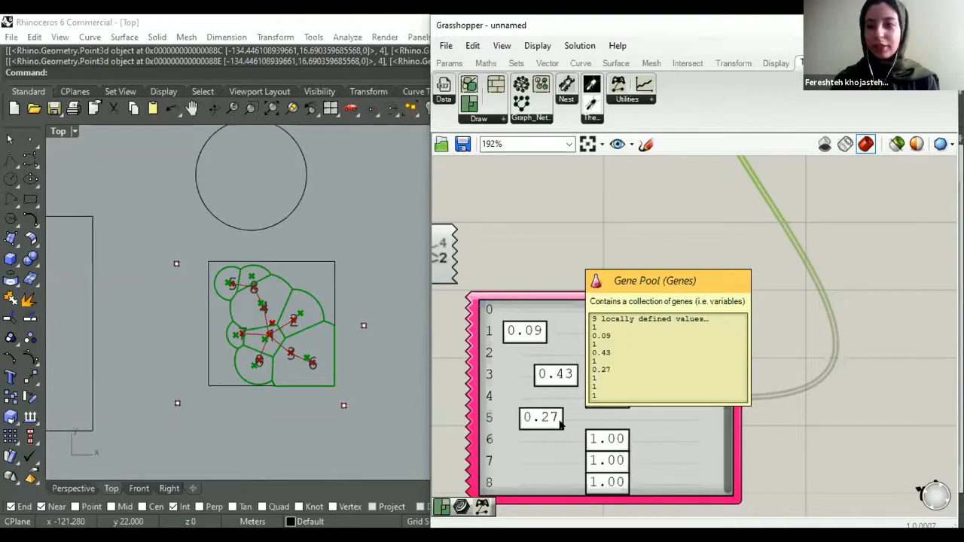
drag(546, 470, 547, 472)
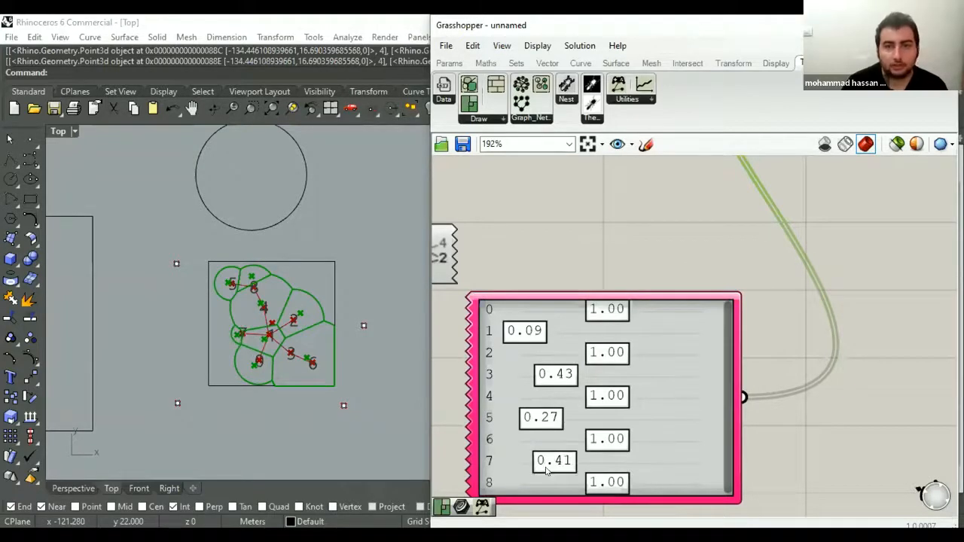
- Move the Gene Pool up beside the Bubble Diagram, level with its Bios input
click(611, 239)
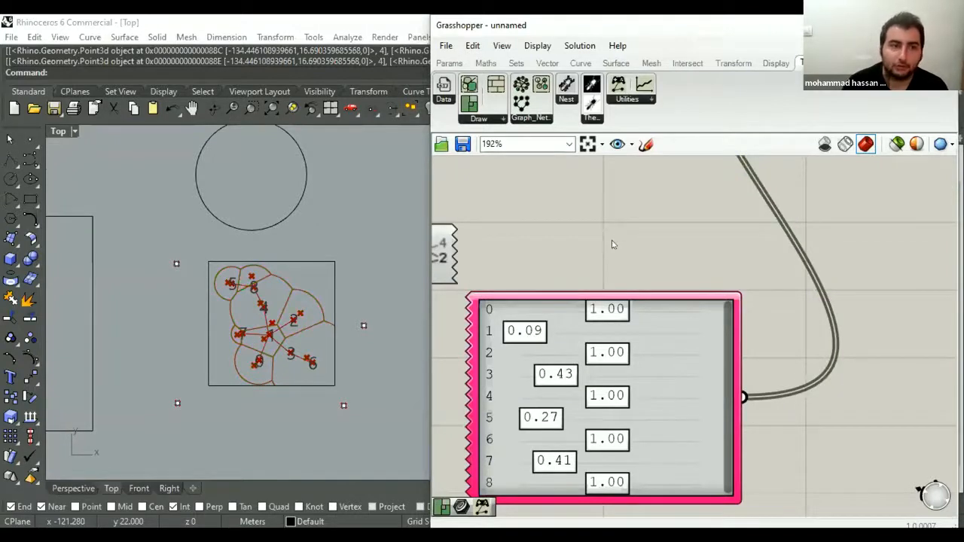
scroll(651, 284, down, 4)
drag(630, 388, 638, 238)
right_drag(732, 204, 701, 298)
drag(691, 261, 744, 327)
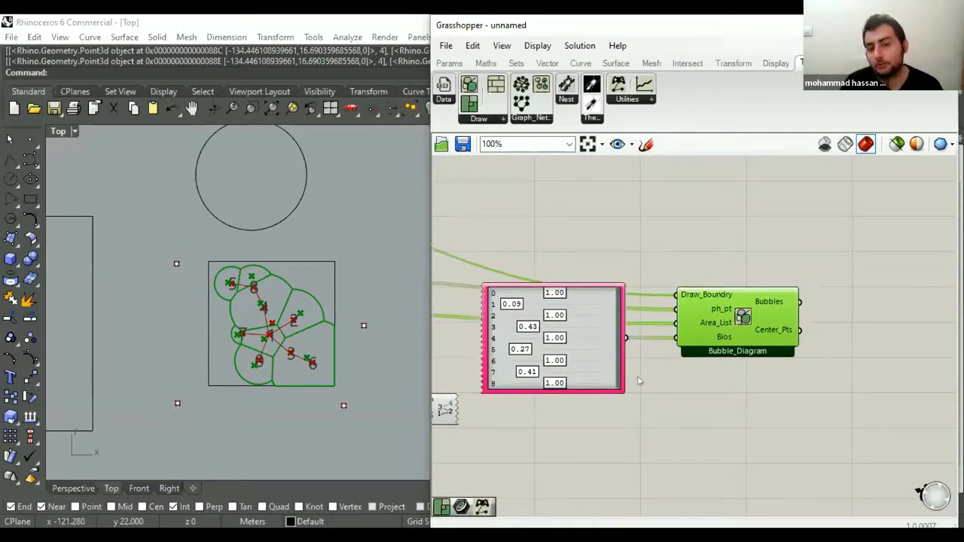
- Enlarge the bubbles in the Rhino viewport and widen the Grasshopper window slightly beside it
scroll(639, 382, up, 1)
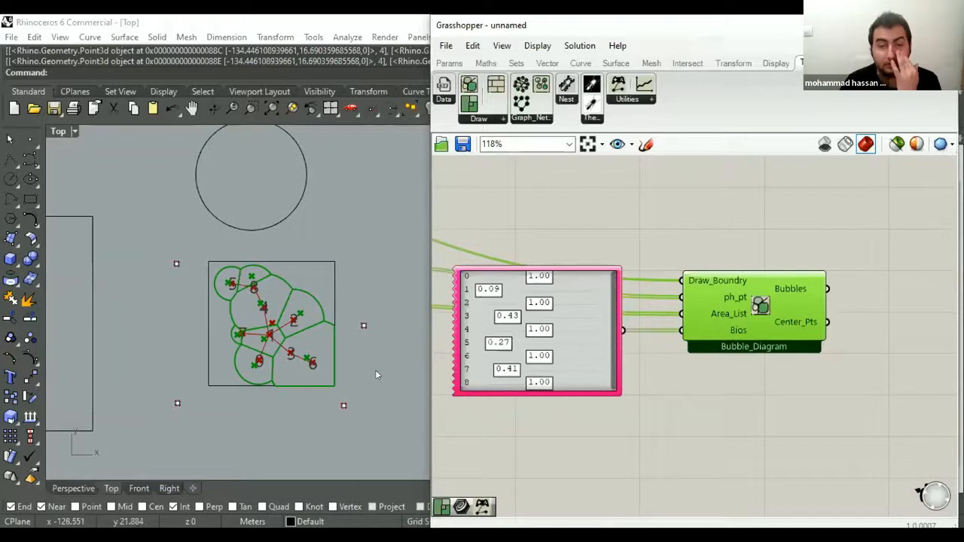
scroll(299, 371, up, 2)
right_drag(299, 370, 333, 369)
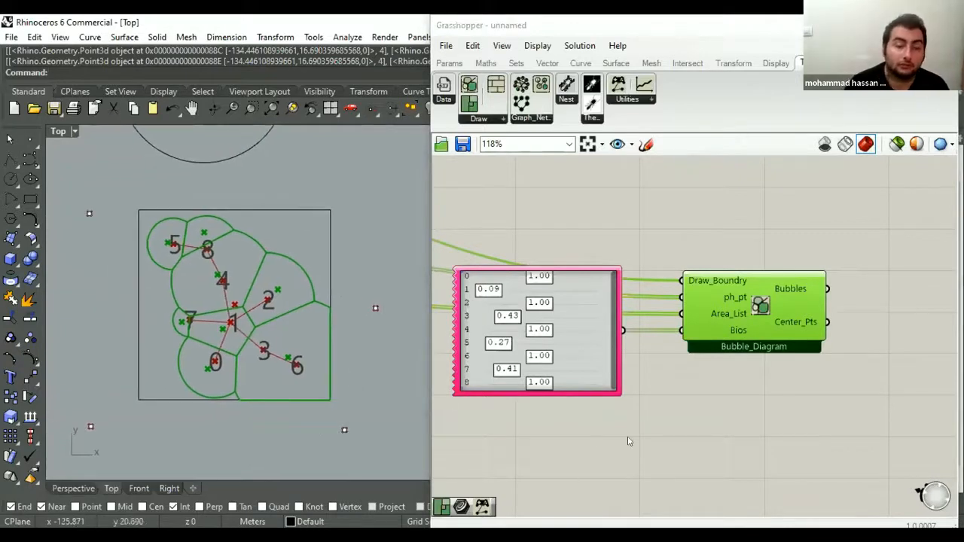
right_drag(627, 437, 622, 424)
drag(427, 395, 408, 395)
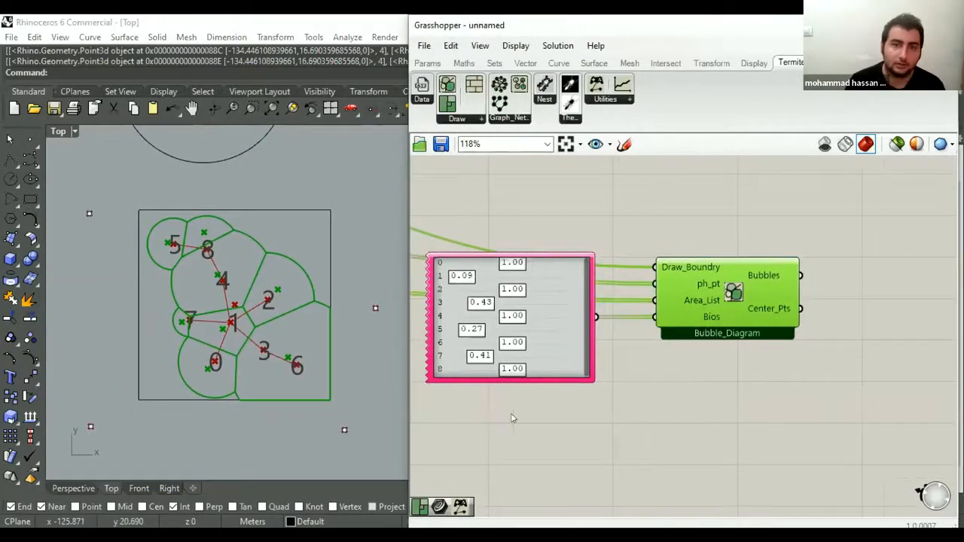
right_drag(514, 415, 512, 404)
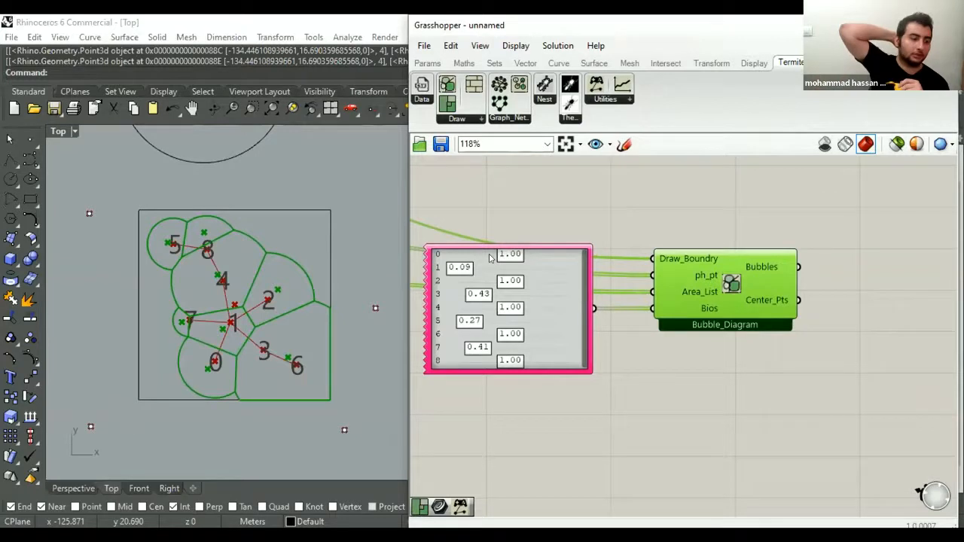
- Lower genes 0, 2 and 6 in the Gene Pool to 0.69, 0.65 and 0.48
mouse_move(518, 256)
mouse_down()
mouse_move(491, 258)
mouse_move(506, 259)
mouse_up()
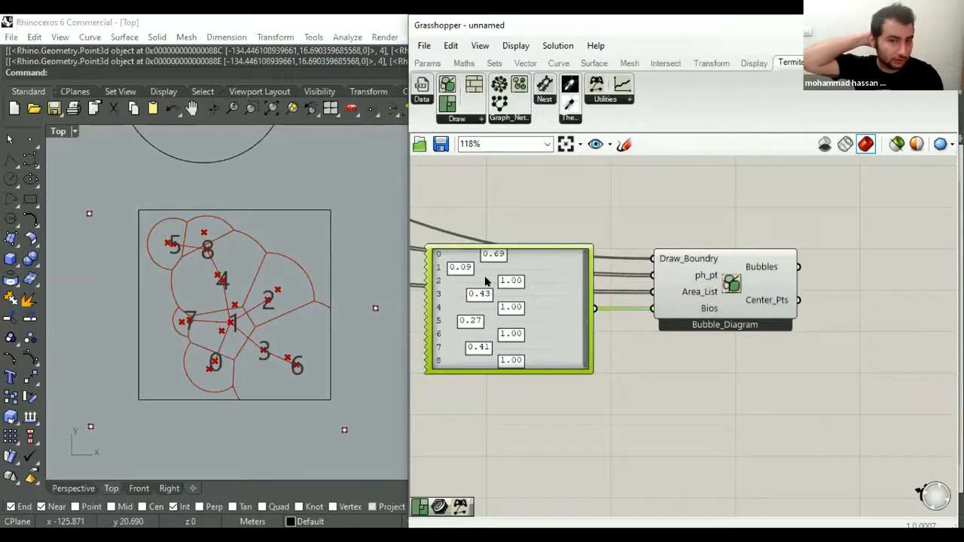
drag(523, 280, 509, 282)
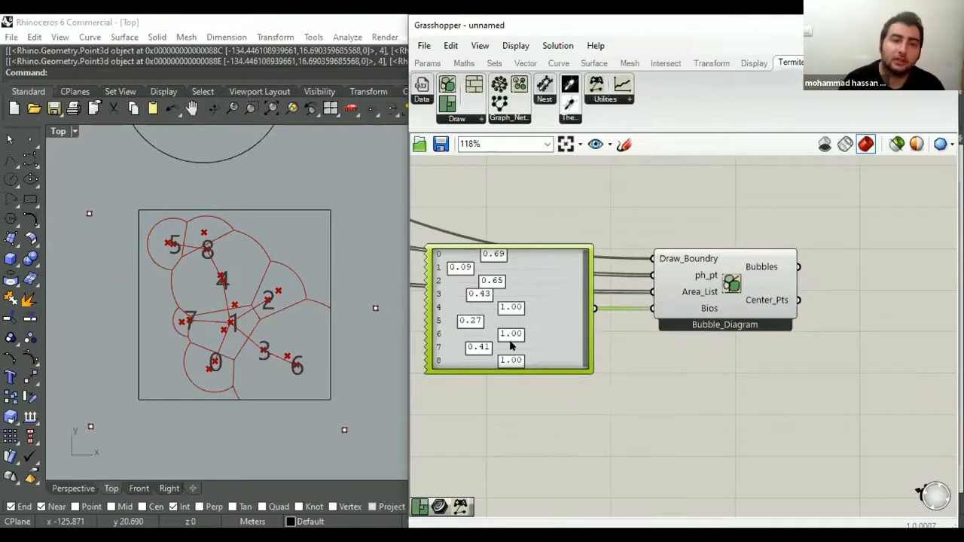
drag(481, 336, 496, 346)
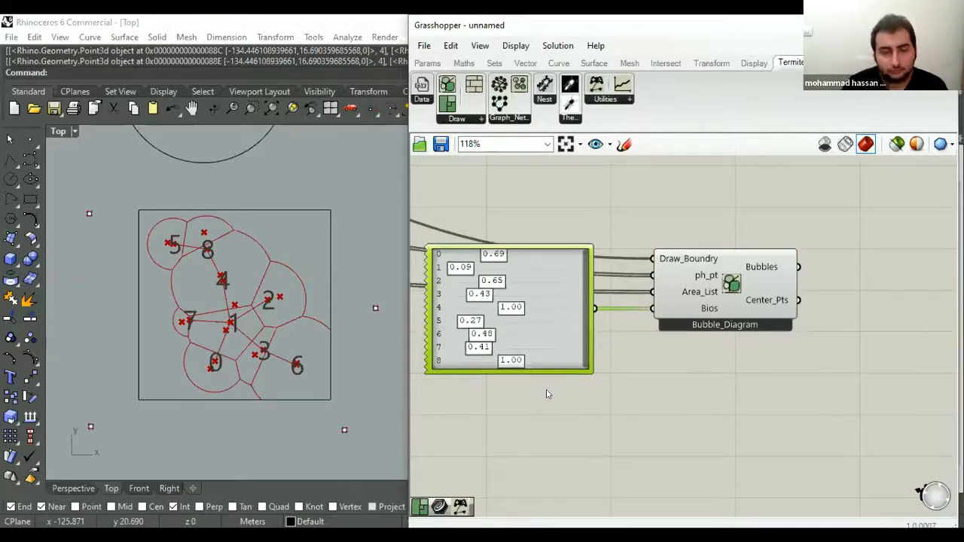
click(639, 406)
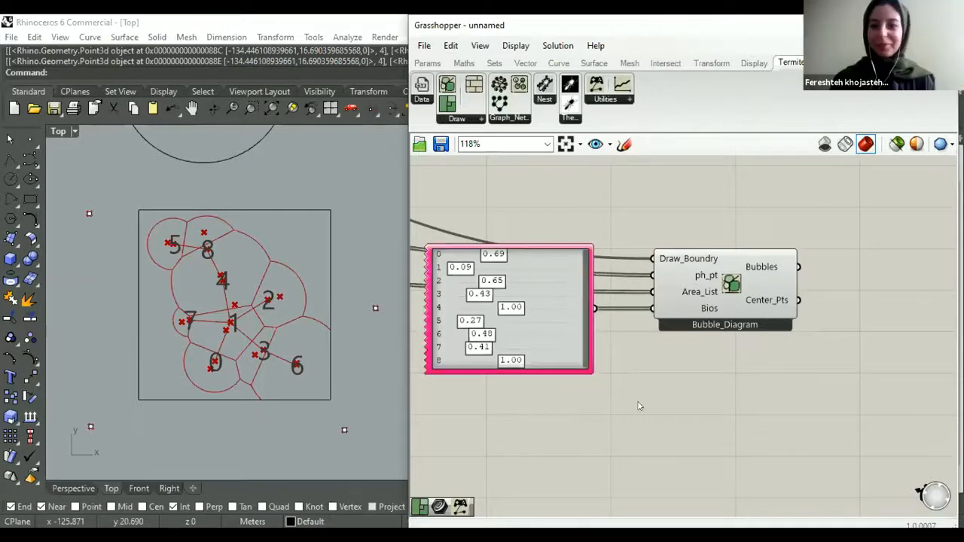
- Select the Bubble Diagram component to highlight and inspect its bubbles in the viewport
scroll(625, 418, down, 3)
right_drag(666, 369, 619, 351)
scroll(642, 329, up, 2)
click(640, 315)
click(658, 236)
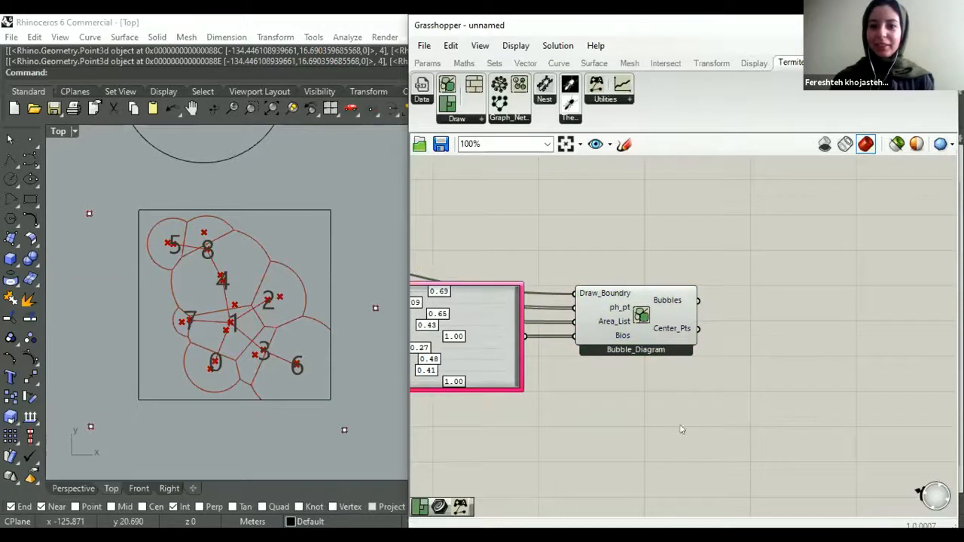
click(656, 305)
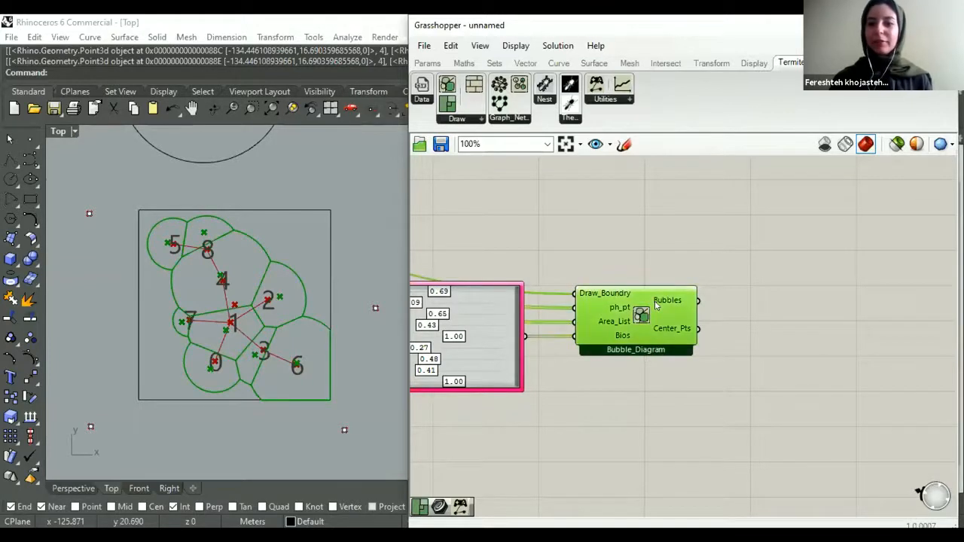
click(640, 246)
- Place a Termite-Nest Layout component on the free canvas beyond the Bubble Diagram's outputs
scroll(557, 371, down, 2)
right_drag(577, 361, 636, 375)
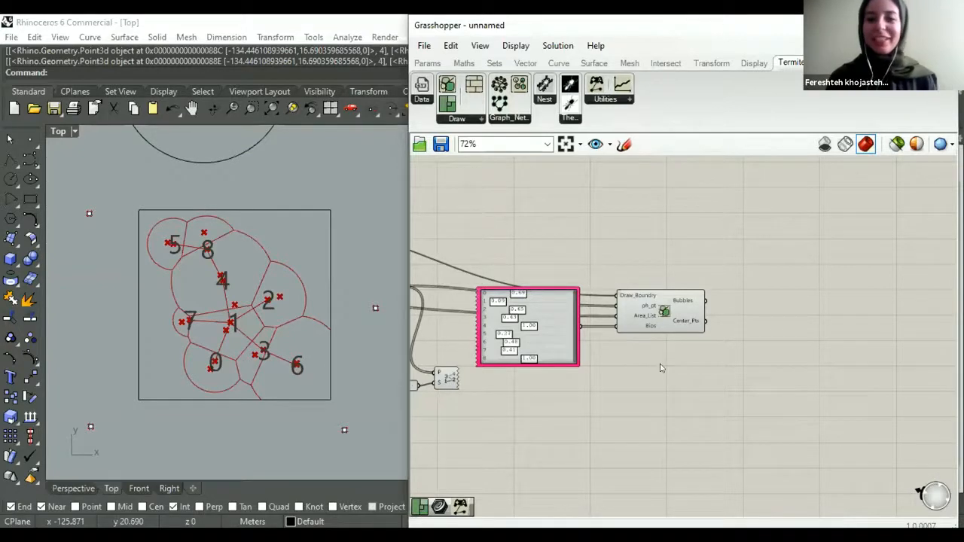
scroll(646, 386, down, 1)
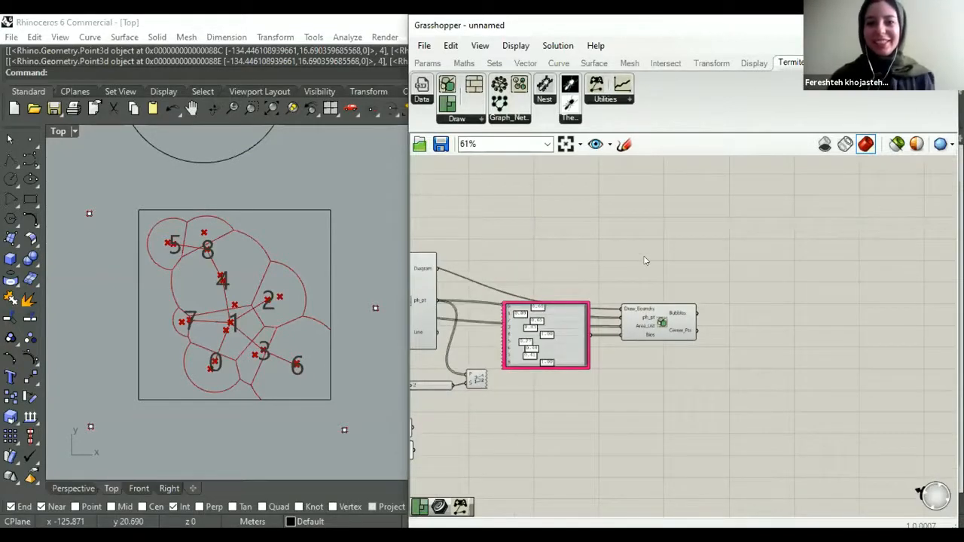
right_drag(645, 260, 622, 259)
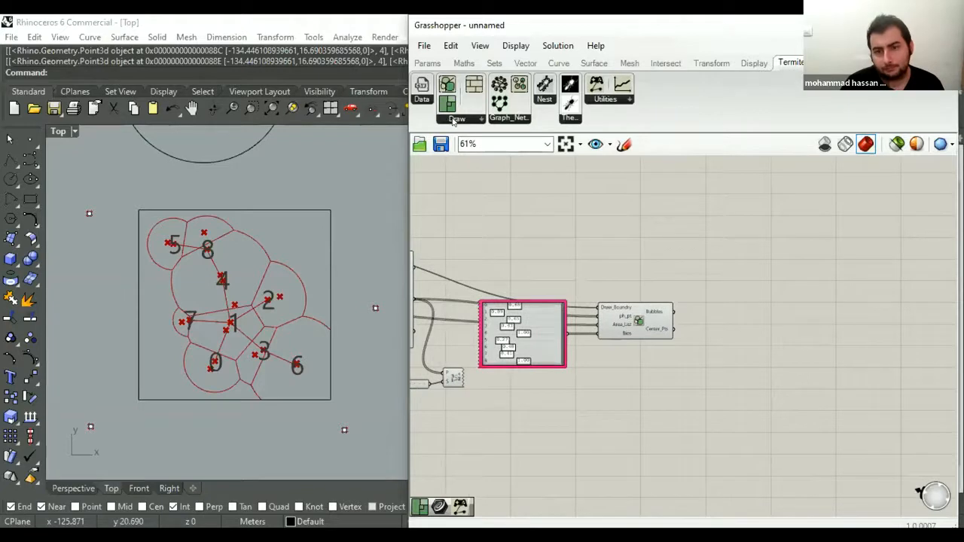
click(456, 119)
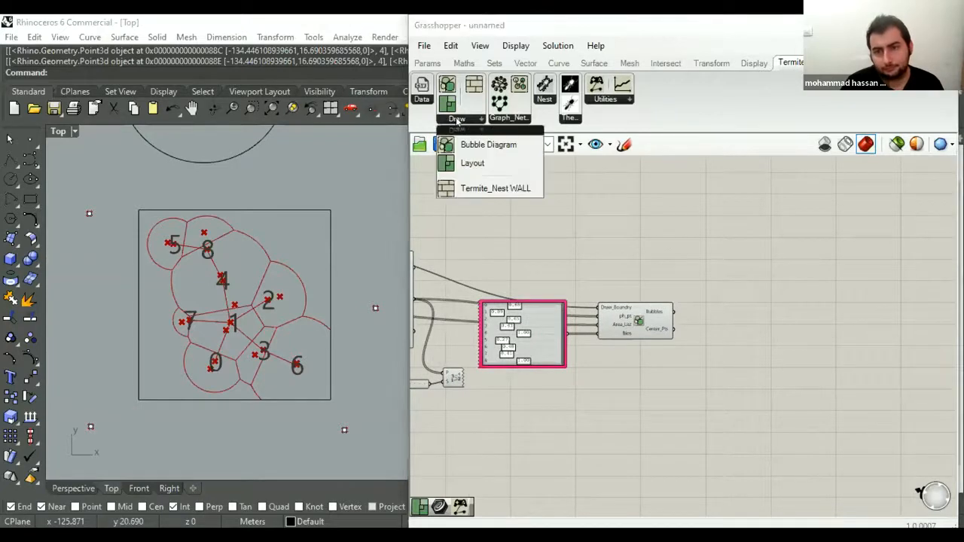
click(473, 163)
scroll(486, 225, down, 1)
scroll(539, 273, down, 2)
click(607, 264)
scroll(607, 260, up, 6)
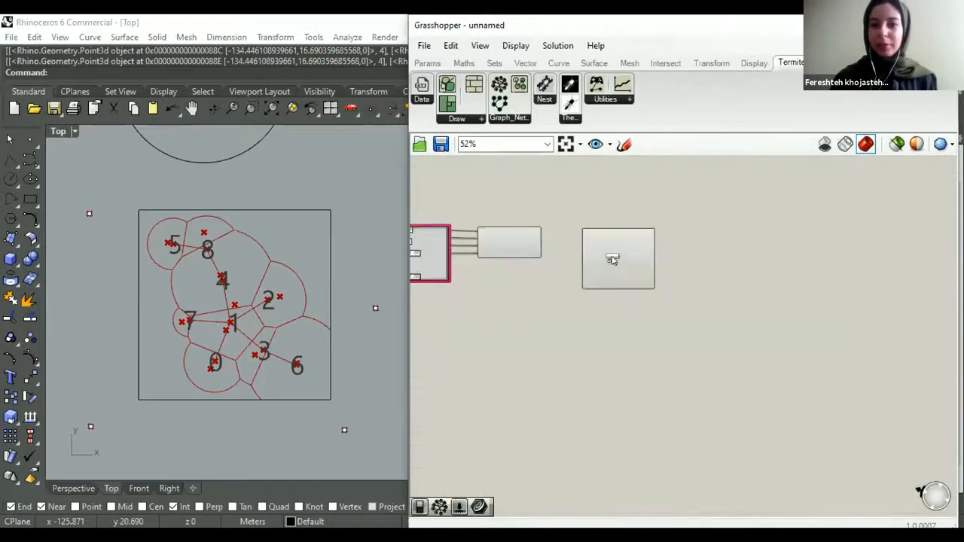
scroll(601, 280, up, 1)
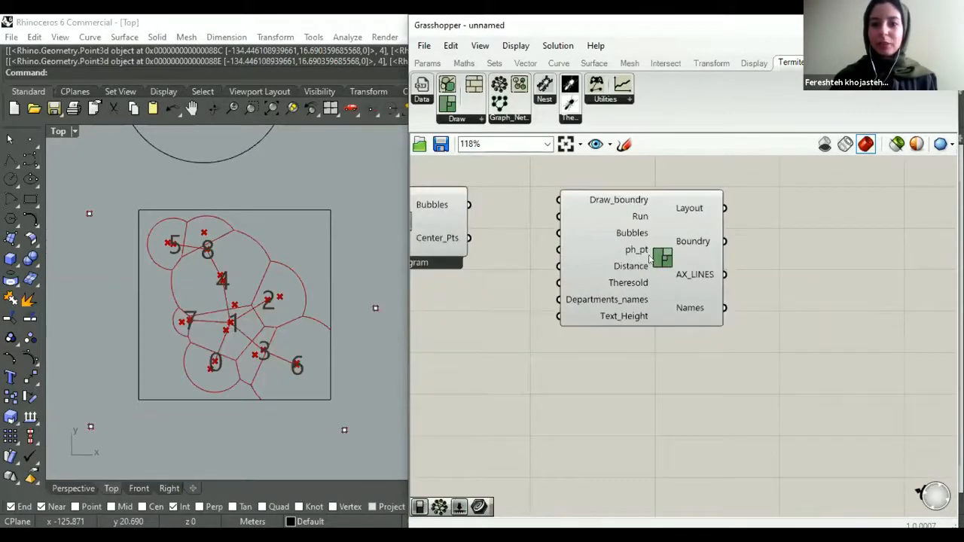
scroll(649, 259, down, 3)
scroll(617, 271, up, 2)
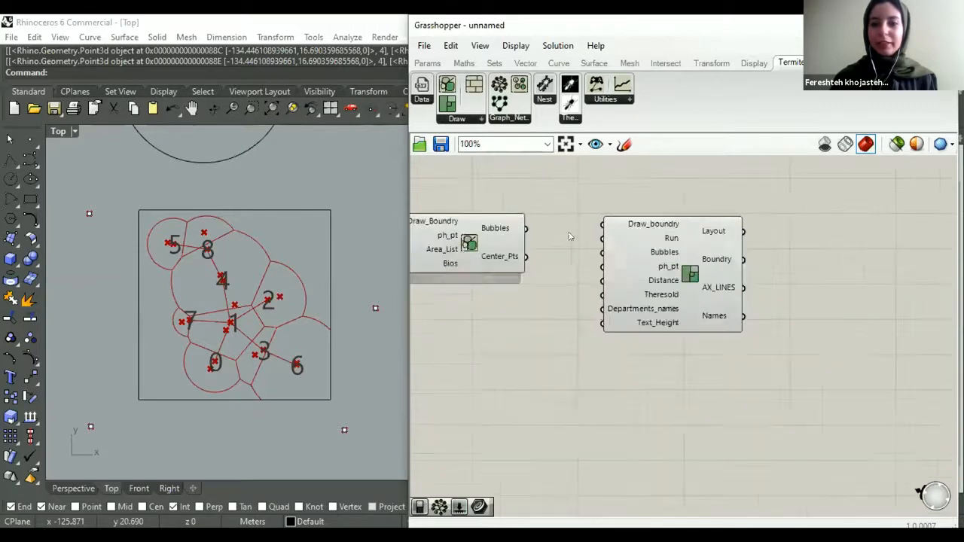
- Align the Layout component with the Bubble Diagram and connect the boundary parameter feeding the Spatial Graph to its Draw_boundry input
scroll(603, 279, down, 1)
scroll(603, 279, down, 3)
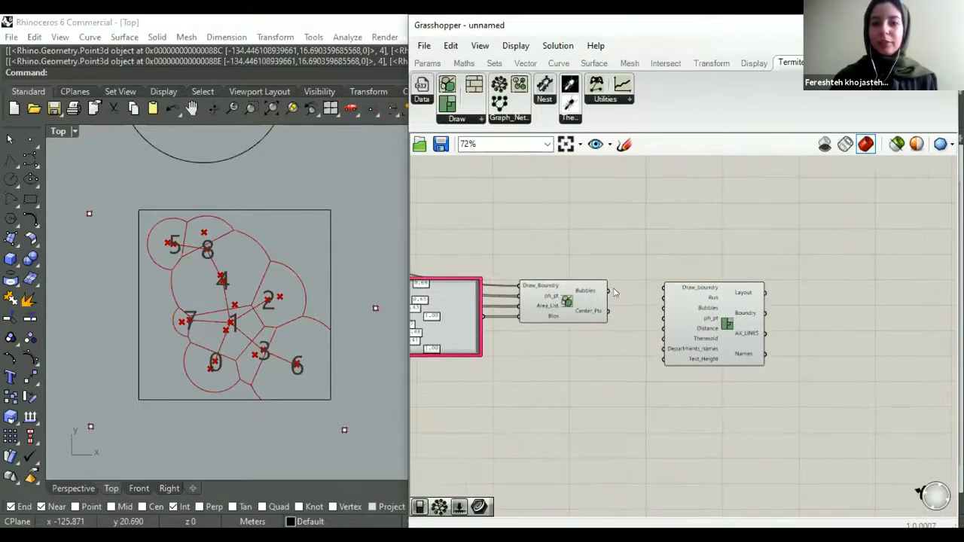
right_drag(577, 261, 634, 285)
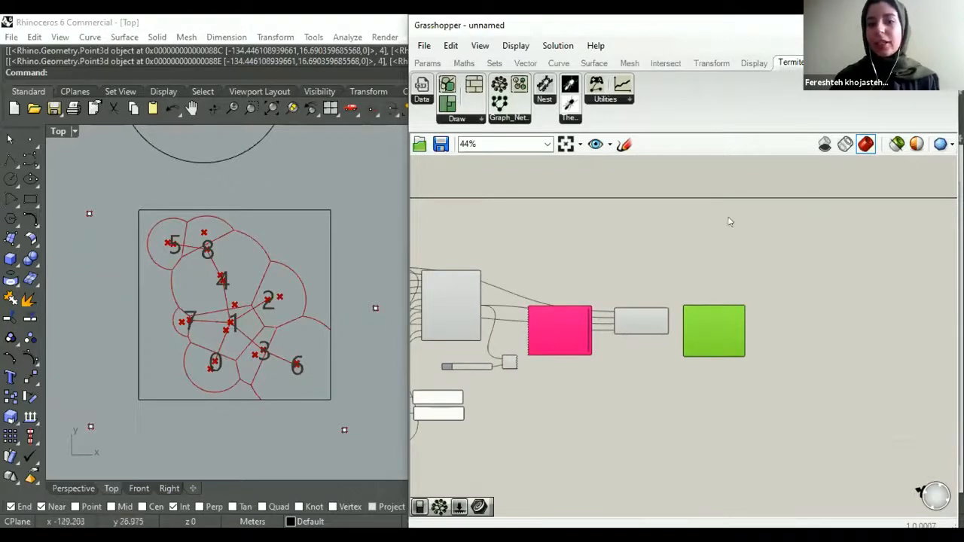
scroll(712, 252, down, 3)
scroll(526, 269, up, 3)
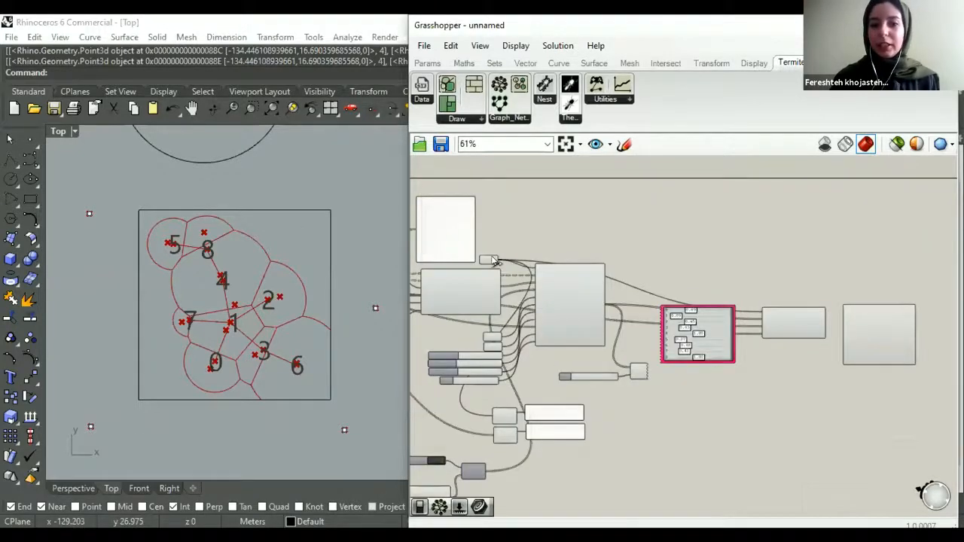
scroll(711, 258, down, 3)
drag(711, 259, 675, 281)
scroll(711, 255, up, 5)
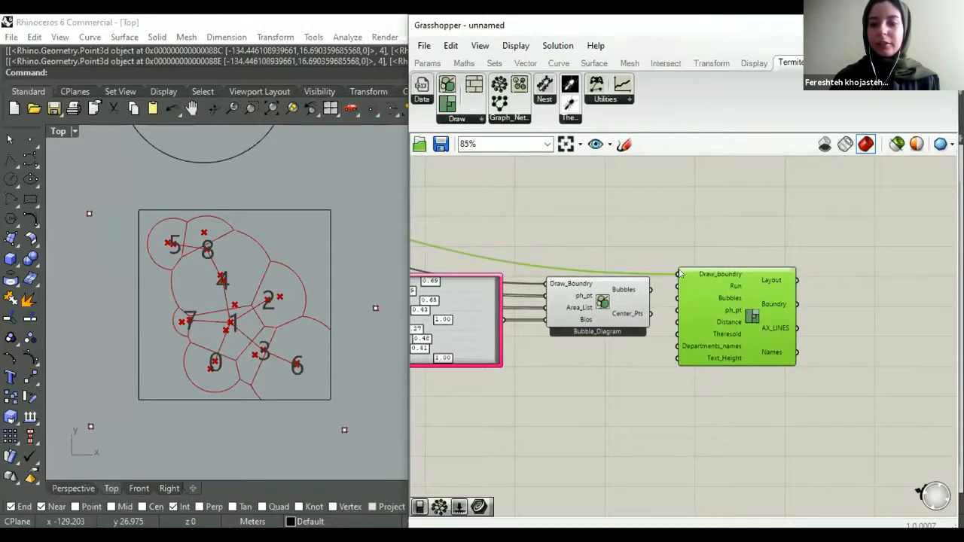
scroll(680, 273, up, 2)
- Add a Boolean Toggle above the Bubble Diagram and connect it to the Layout's Run input
click(655, 238)
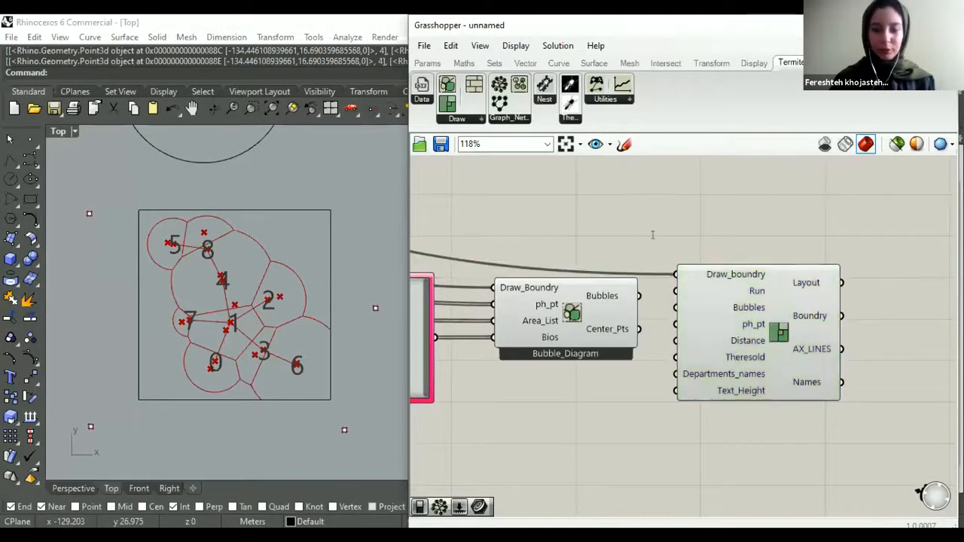
double_click(652, 235)
text(boolea)
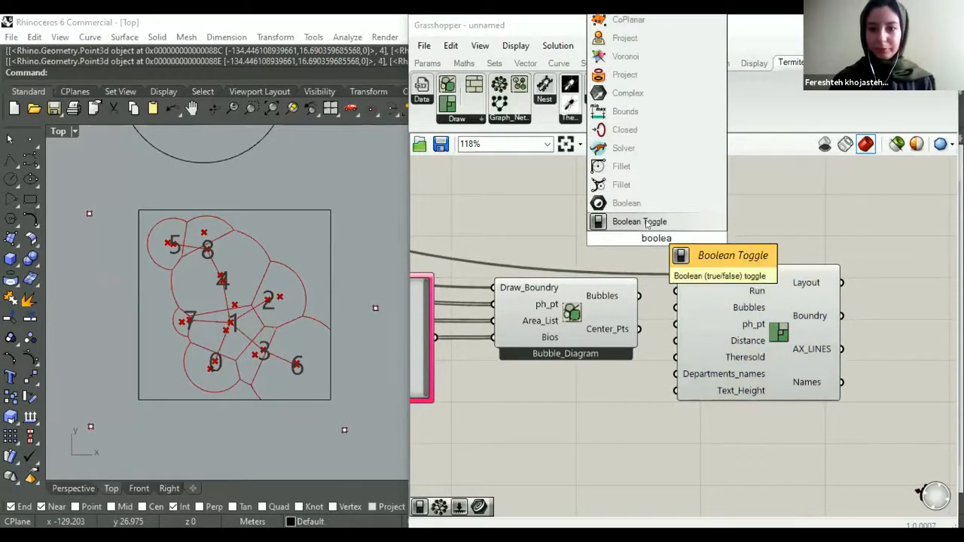
click(646, 223)
drag(626, 235, 565, 257)
drag(631, 257, 675, 291)
drag(578, 262, 585, 271)
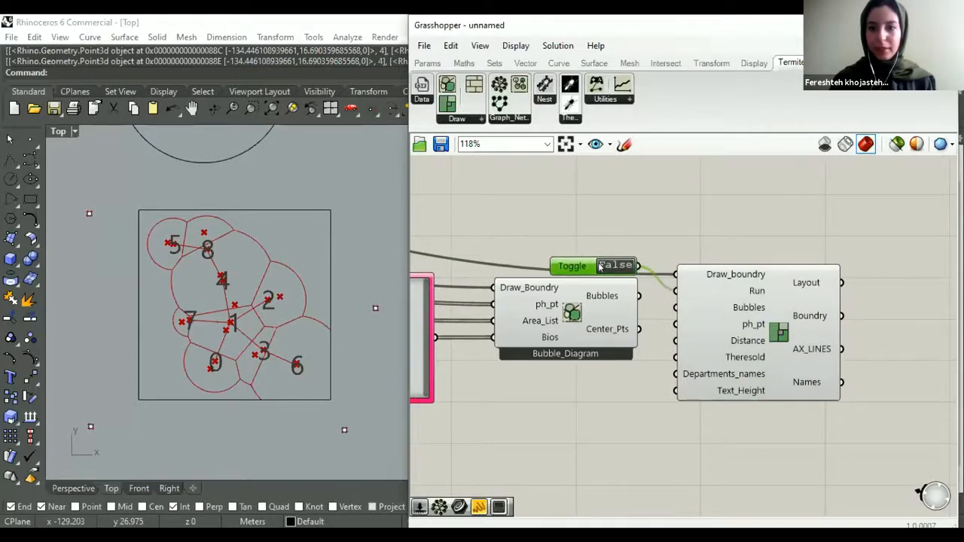
- Connect the Bubble Diagram's Bubbles and Center_Pts outputs to the Layout's Bubbles and ph_pt inputs
scroll(692, 292, up, 1)
drag(715, 314, 712, 299)
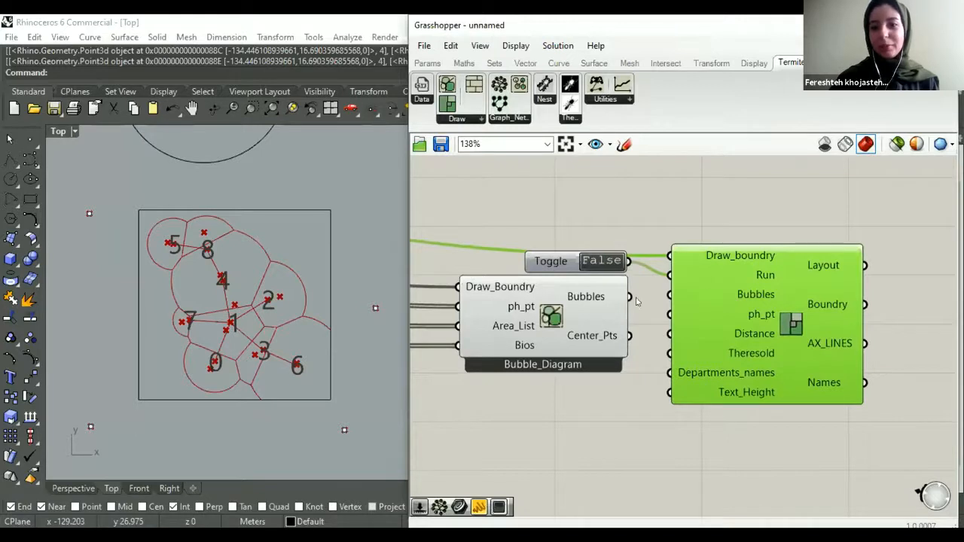
drag(629, 296, 670, 295)
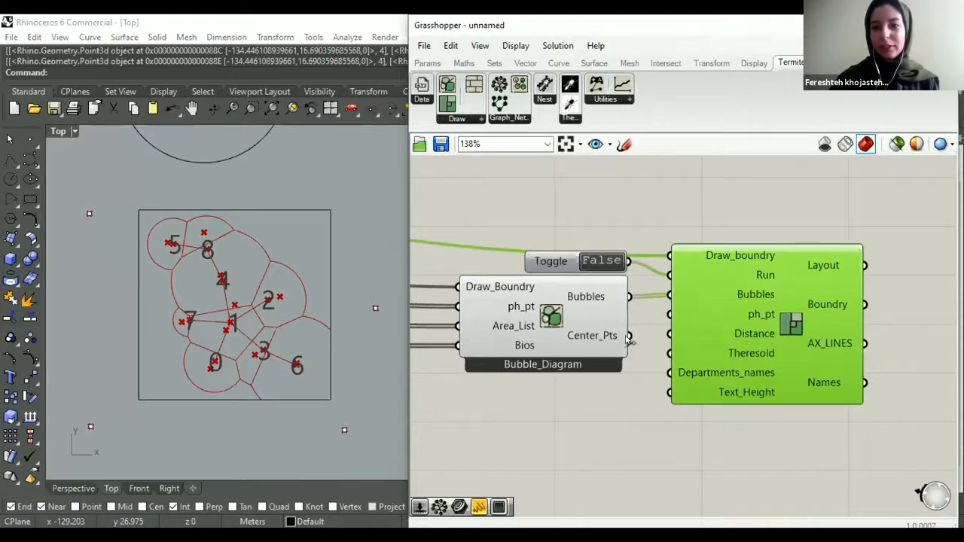
drag(652, 318, 759, 321)
right_drag(748, 329, 725, 313)
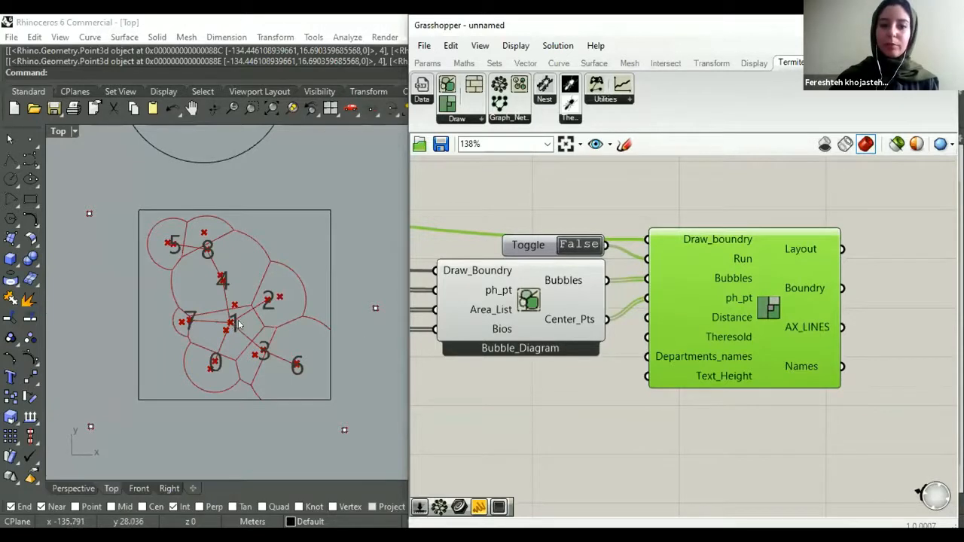
- Add a number slider with the value 23 below the Bubble Diagram and connect it to the Layout's Distance input
scroll(235, 324, down, 3)
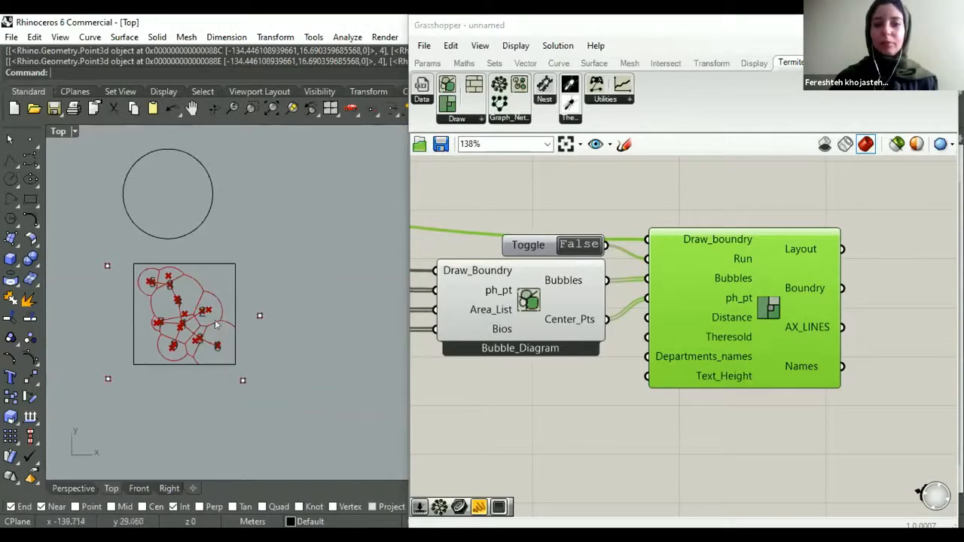
double_click(508, 373)
text(23)
key(Return)
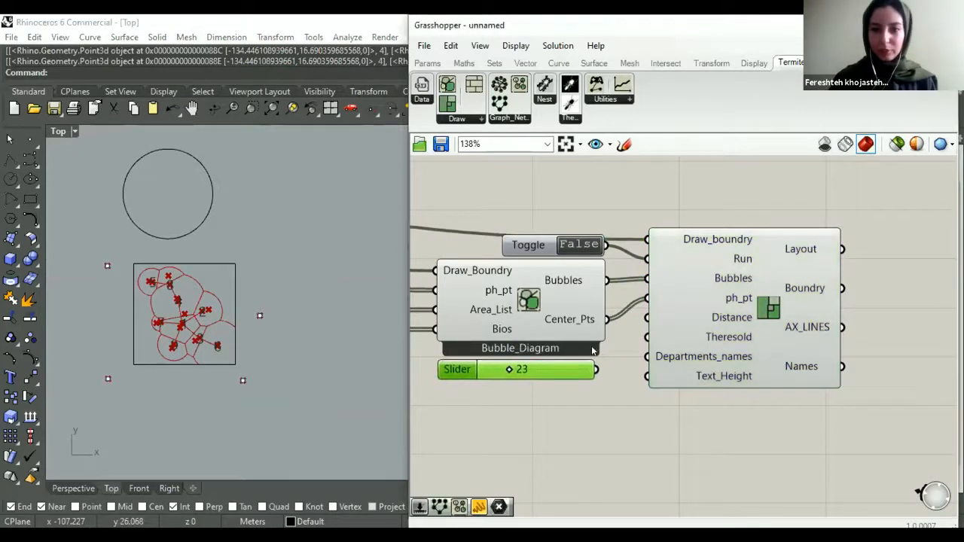
drag(646, 317, 607, 368)
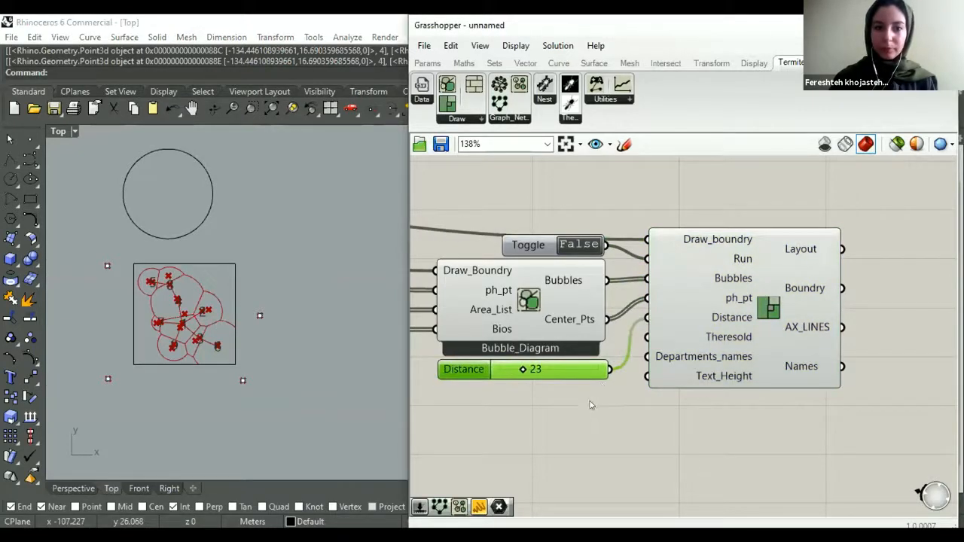
- Add a number slider with the value 1.5 below the Distance slider and connect it to the Layout's Theresold input
click(597, 399)
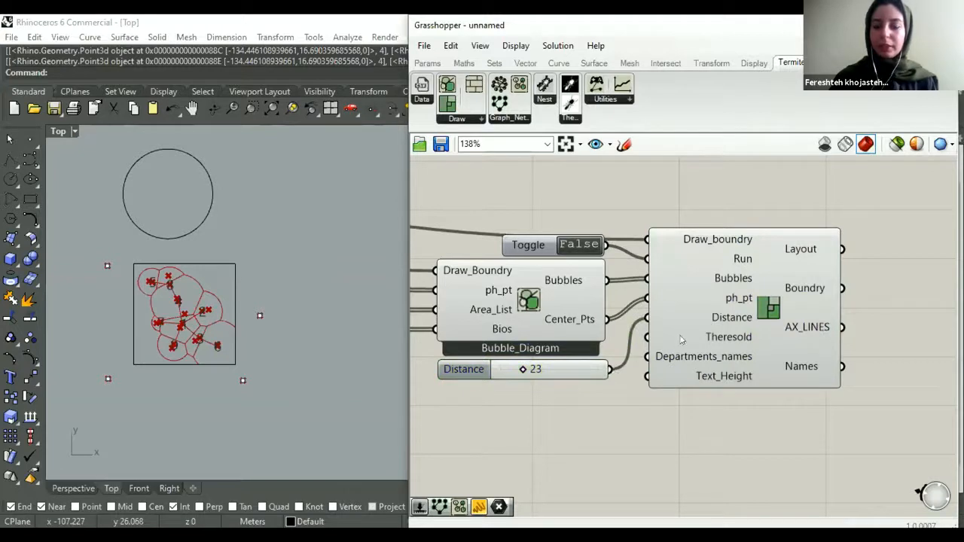
double_click(546, 413)
text(1.5)
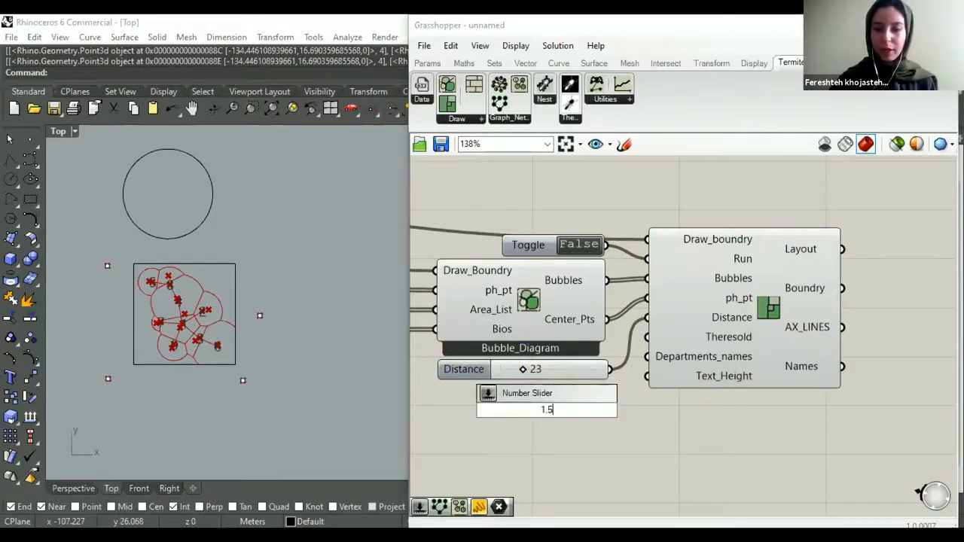
key(Return)
drag(563, 400, 536, 382)
drag(652, 340, 580, 392)
click(615, 409)
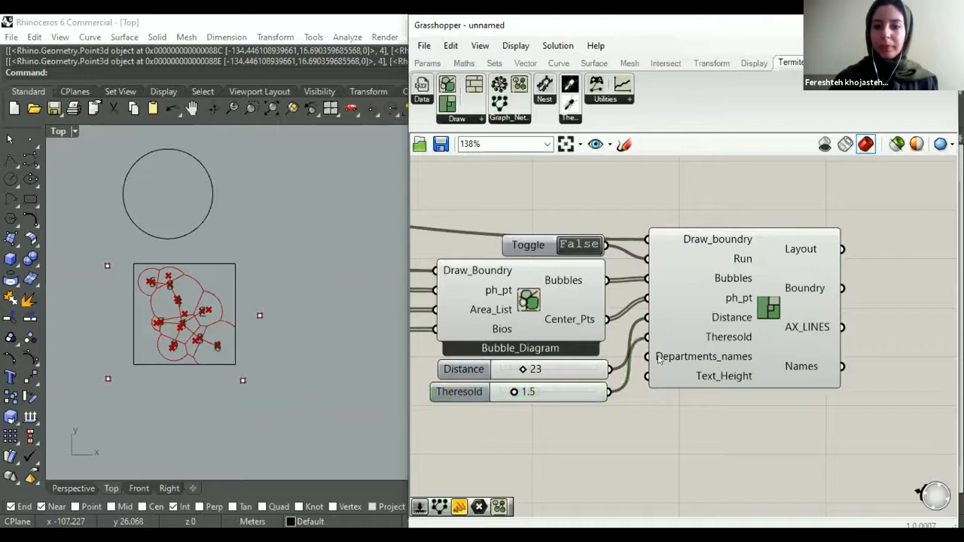
- Connect the Department_List output of the data component to the Layout's Departments_names input
scroll(734, 354, down, 7)
scroll(576, 313, up, 6)
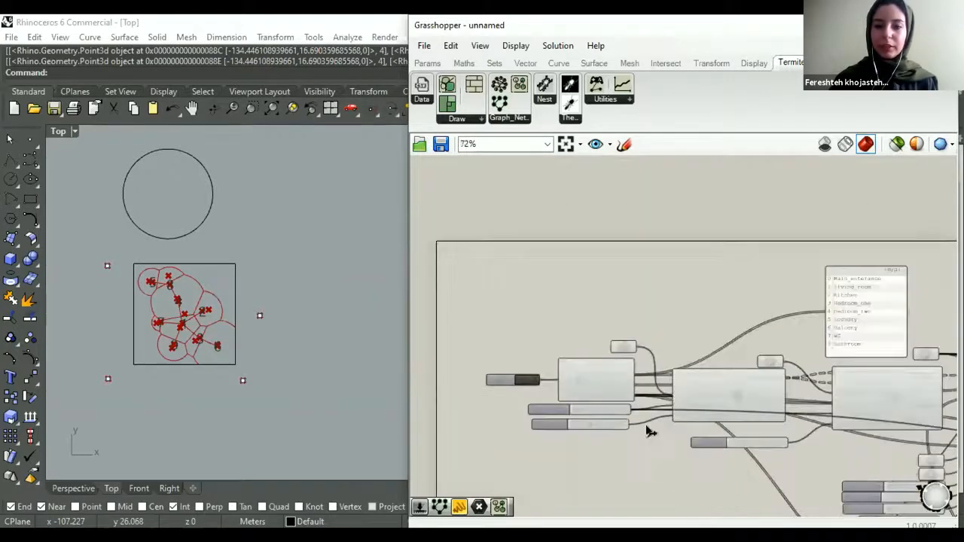
scroll(684, 348, up, 3)
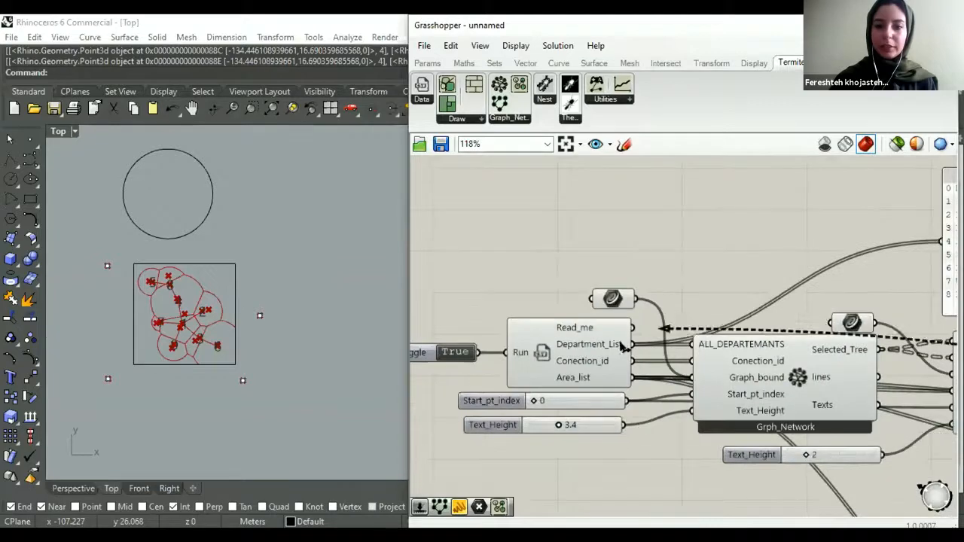
scroll(708, 369, down, 2)
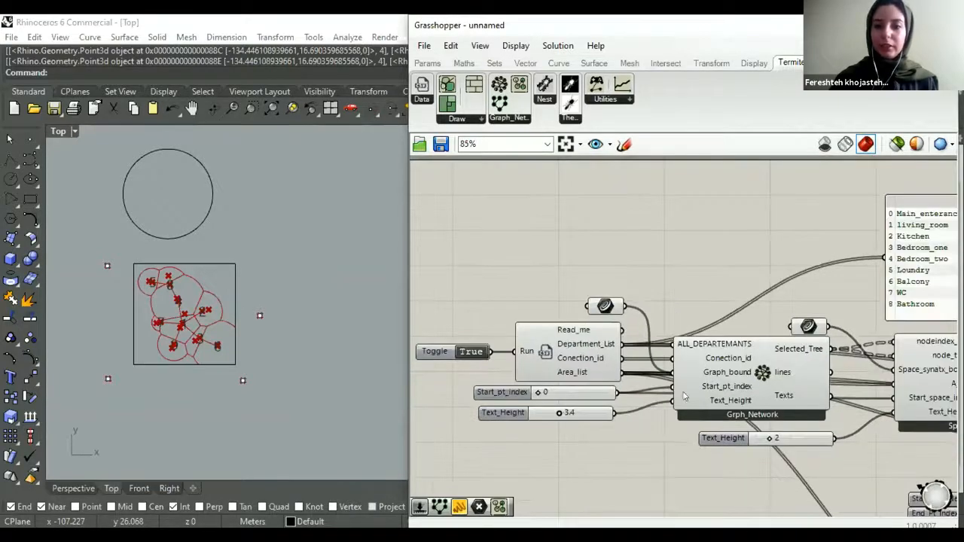
scroll(684, 396, down, 3)
scroll(716, 372, up, 4)
right_drag(674, 396, 682, 378)
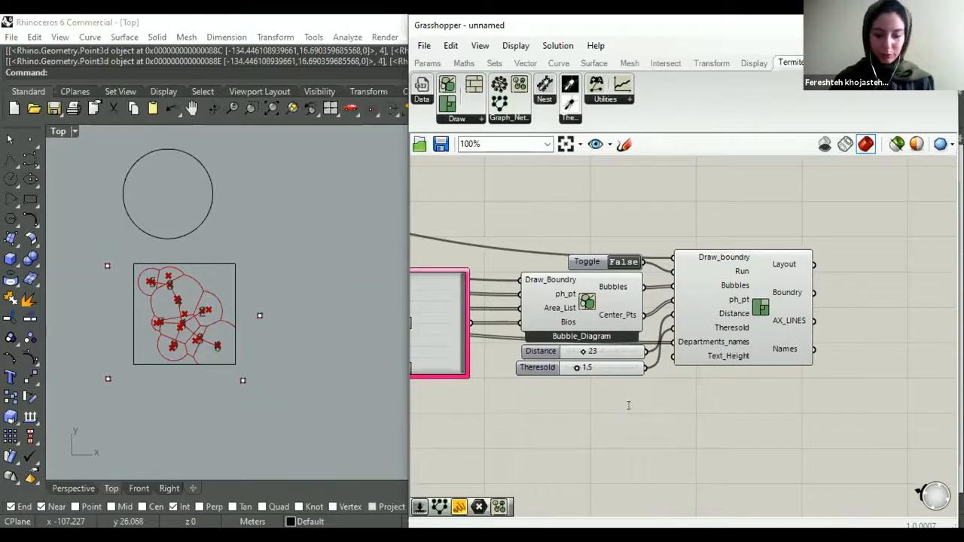
- Add a number slider with the value 2 below the Theresold slider and connect it to the Layout's Text_Height input
double_click(627, 410)
text(2)
key(Return)
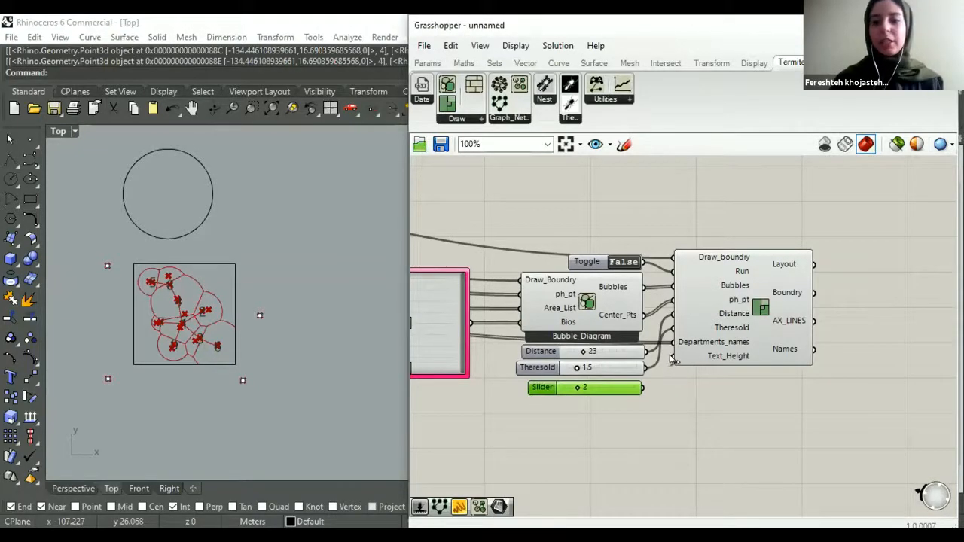
drag(673, 360, 618, 384)
click(636, 402)
click(619, 397)
- Set the Layout's Run toggle to True to generate the plan
scroll(602, 335, down, 2)
scroll(624, 301, up, 2)
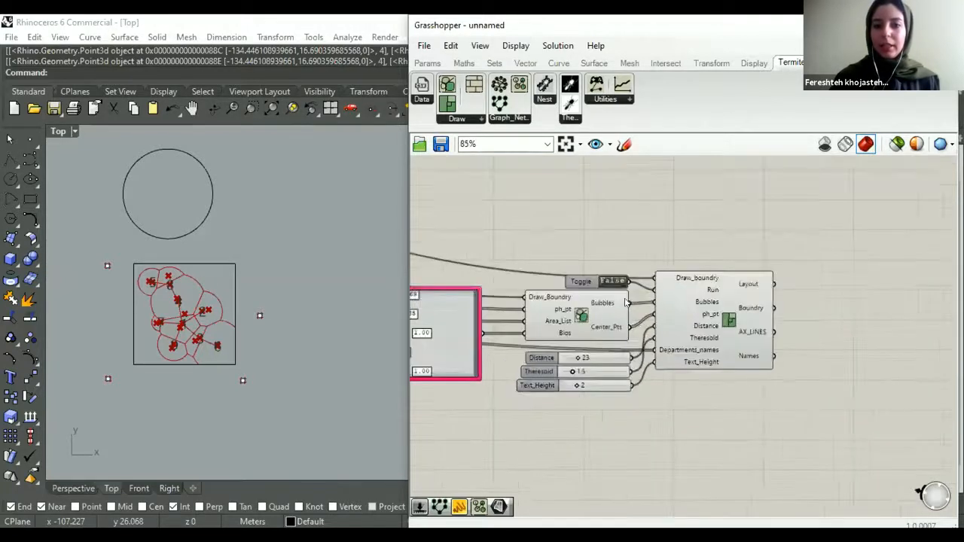
scroll(590, 335, up, 1)
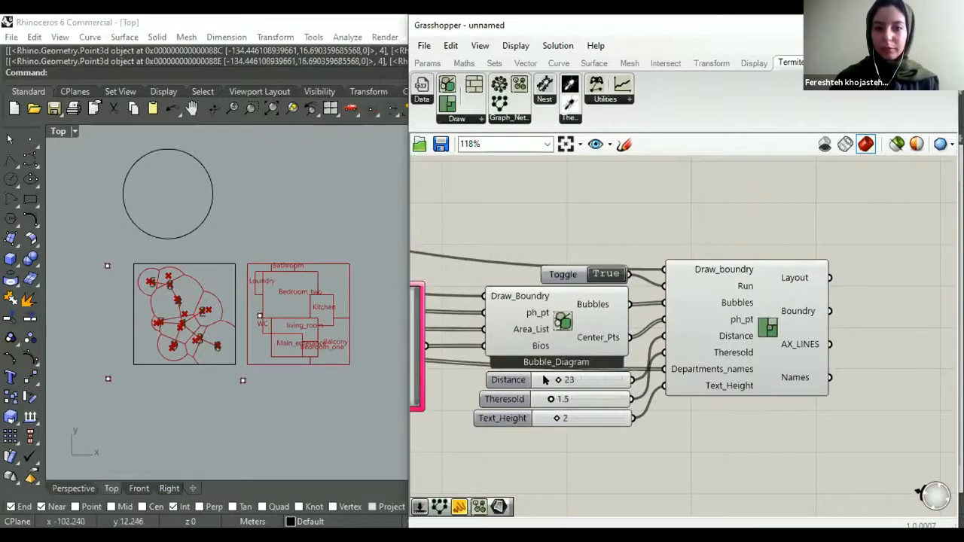
- Adjust the Layout's Distance slider, settling on a value of 28
mouse_move(556, 380)
mouse_down()
mouse_move(570, 380)
mouse_move(543, 377)
mouse_up()
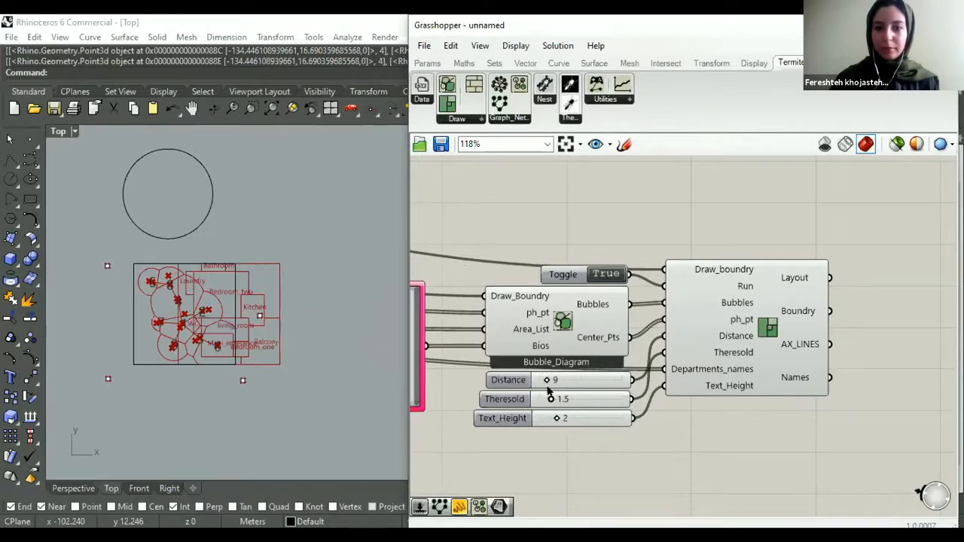
double_click(578, 380)
text(28)
key(Return)
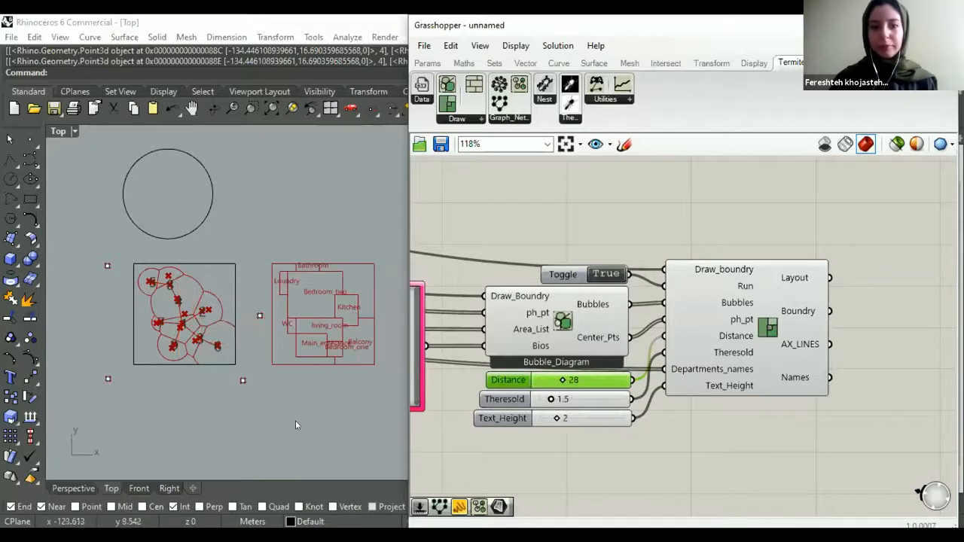
- Examine the generated room layout beside the bubble diagram and the inputs wired to the Layout component
scroll(263, 358, up, 2)
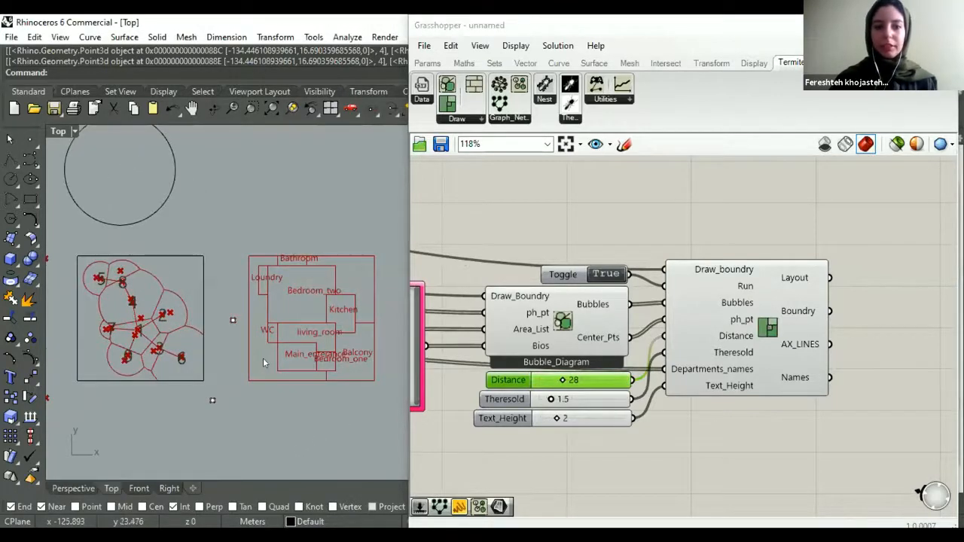
right_drag(384, 141, 395, 152)
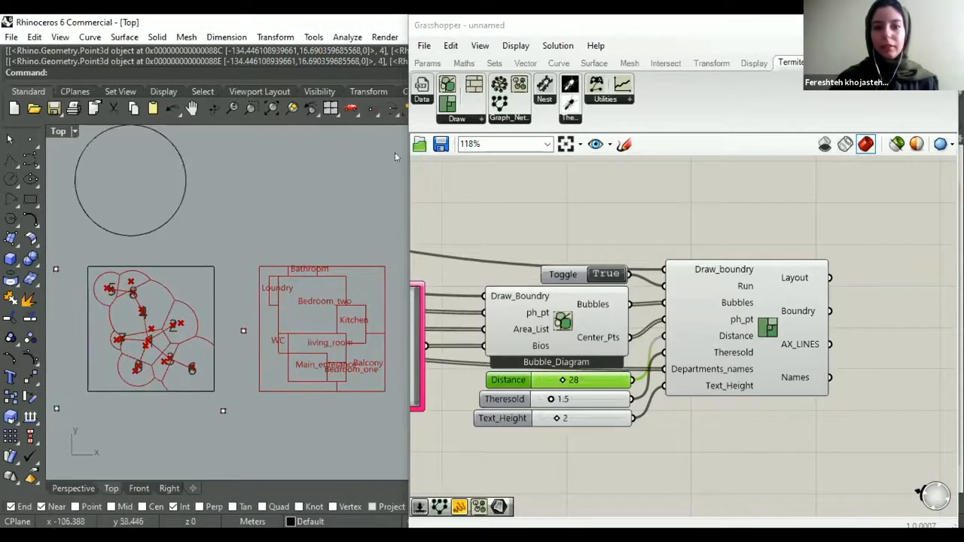
scroll(557, 202, down, 3)
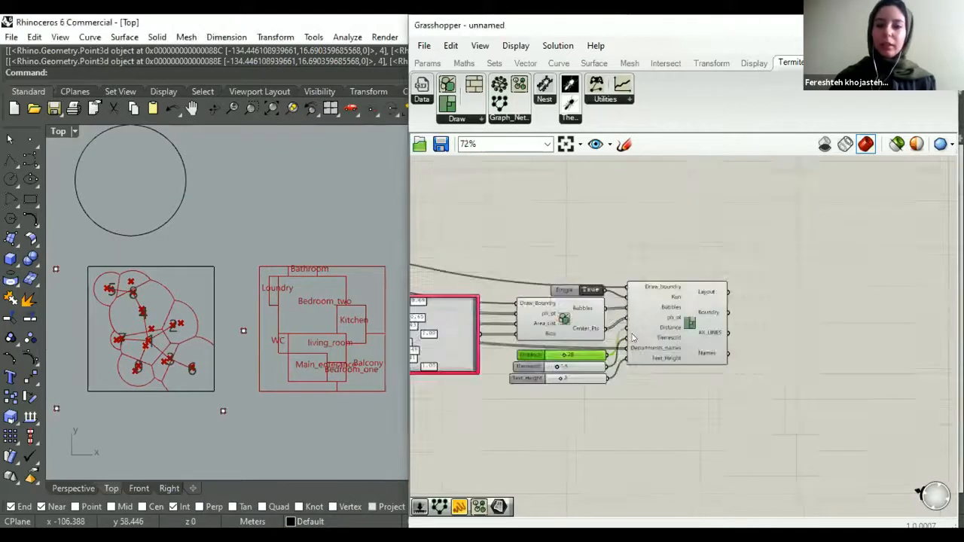
scroll(651, 199, up, 1)
click(677, 267)
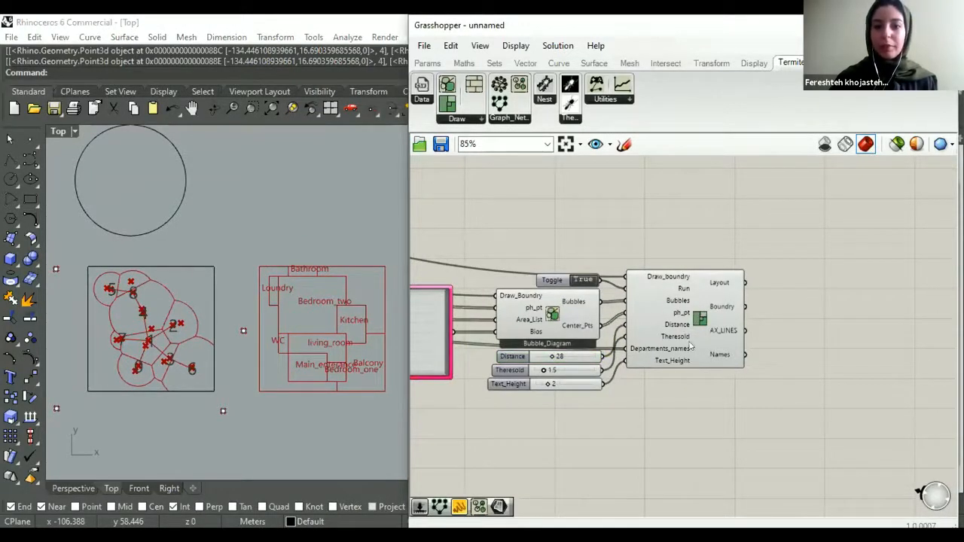
scroll(640, 353, down, 1)
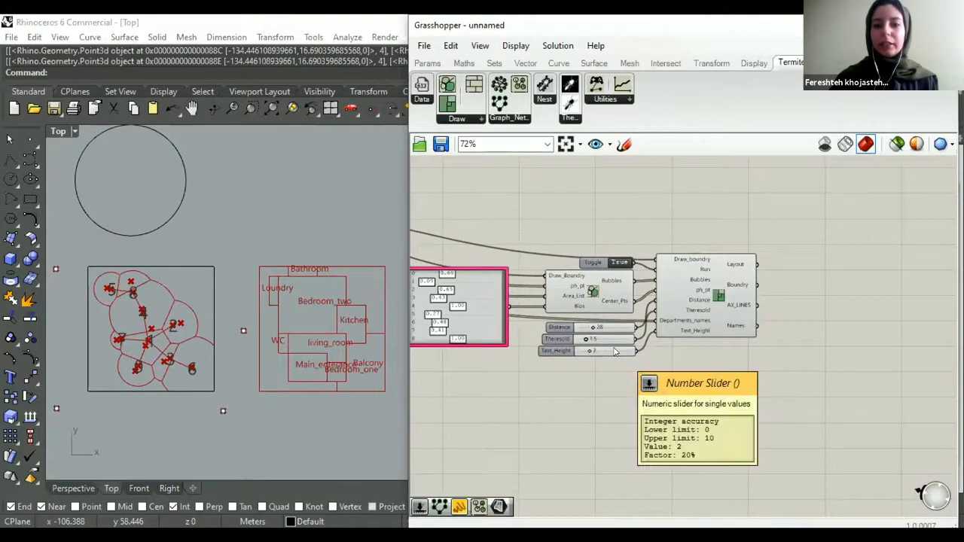
scroll(525, 402, down, 3)
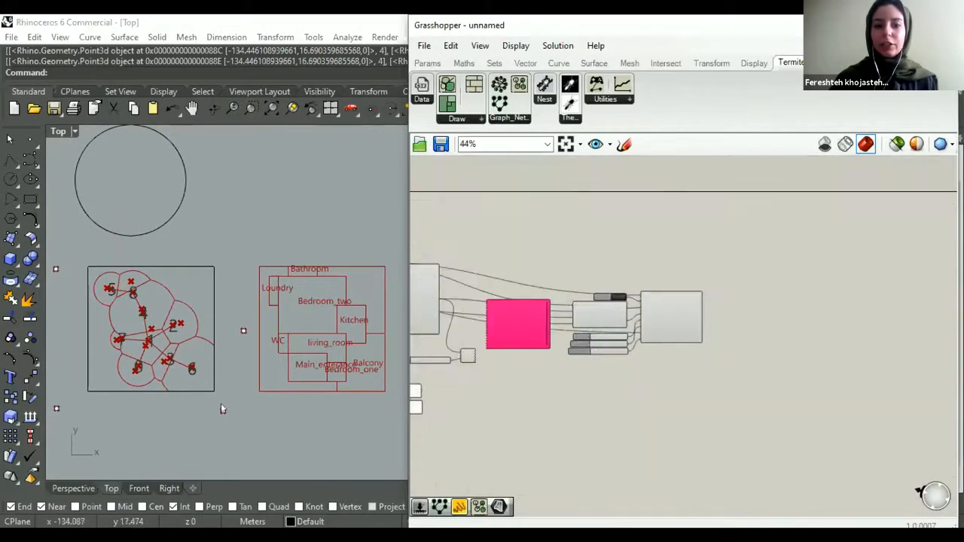
- Move the point beside the boundary's right edge up and closer to it, and trigger the Button feeding the AND gate
right_drag(220, 408, 240, 399)
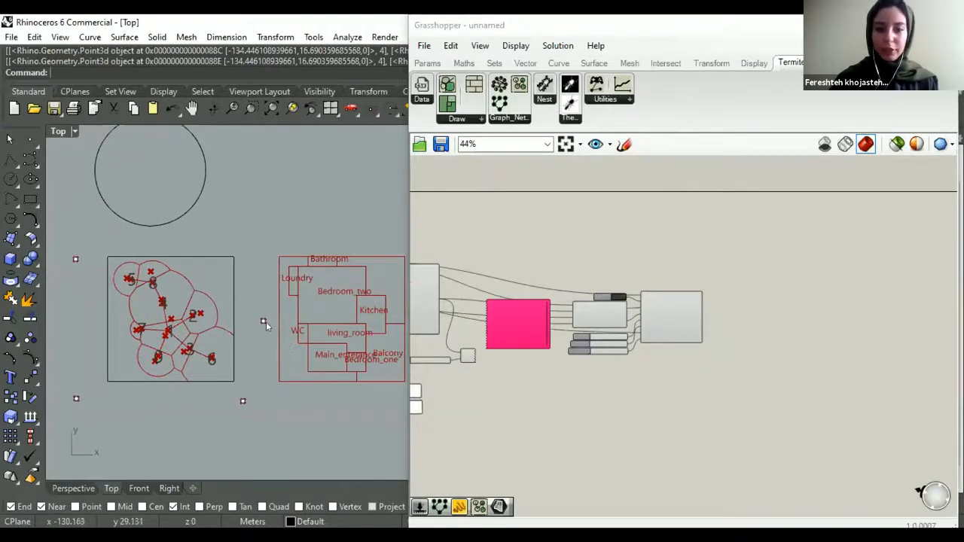
click(264, 320)
drag(298, 290, 258, 285)
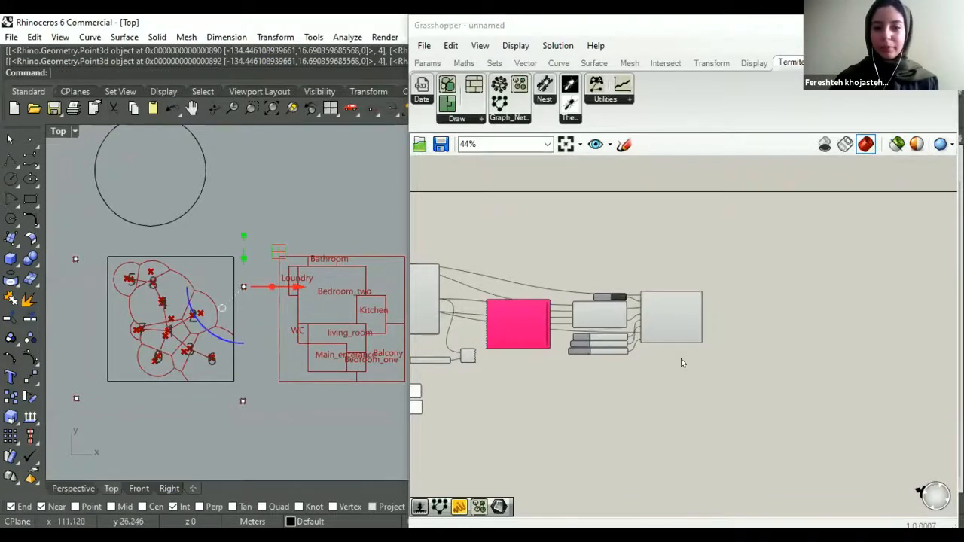
scroll(632, 344, down, 2)
scroll(455, 362, up, 5)
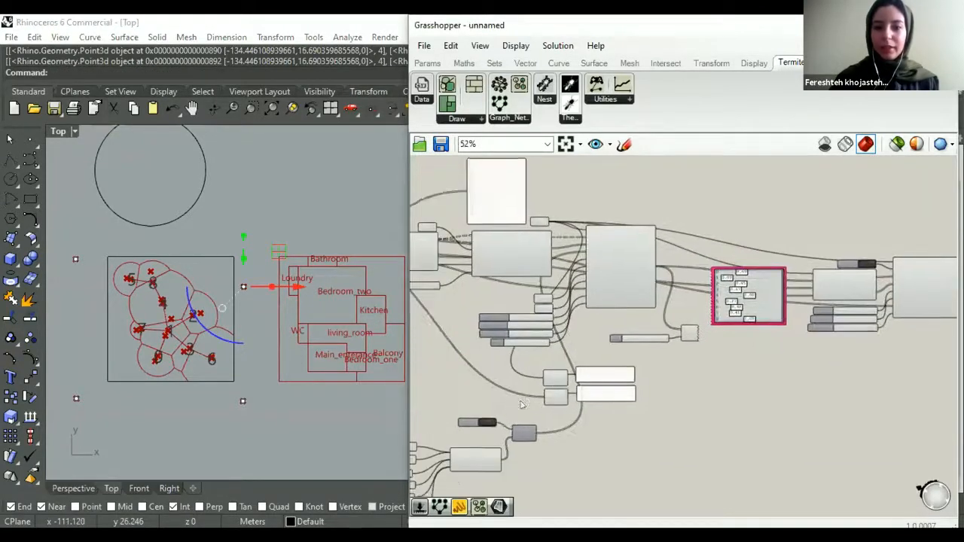
click(521, 396)
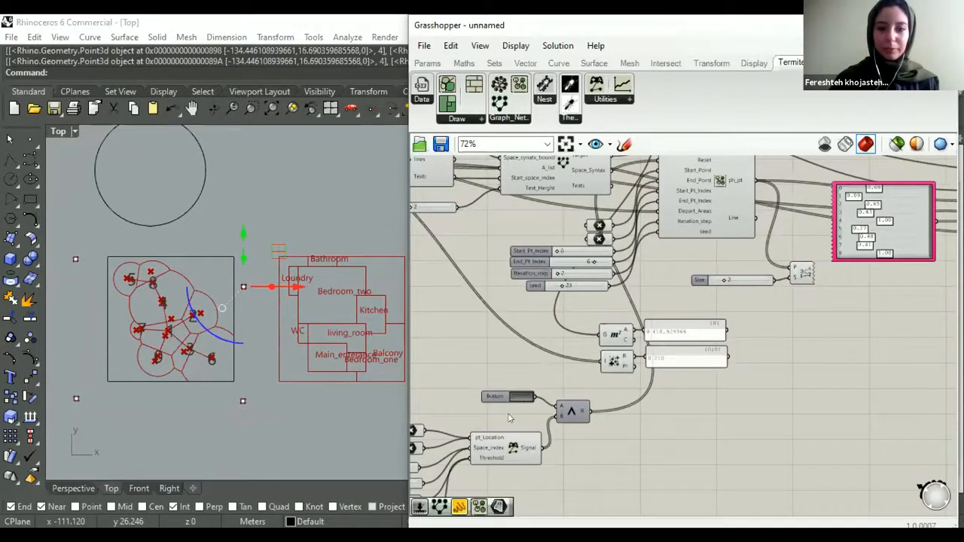
- Lower the upper-left point beside the boundary to just below mid-height, and lower the right-edge point to the same level
click(74, 258)
drag(114, 251, 129, 296)
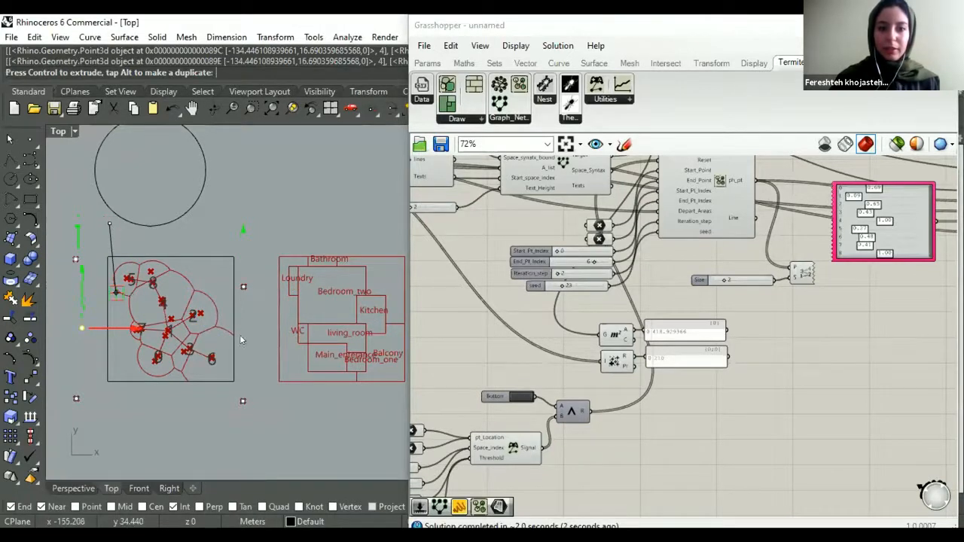
right_drag(244, 302, 234, 276)
click(233, 260)
drag(250, 262, 251, 303)
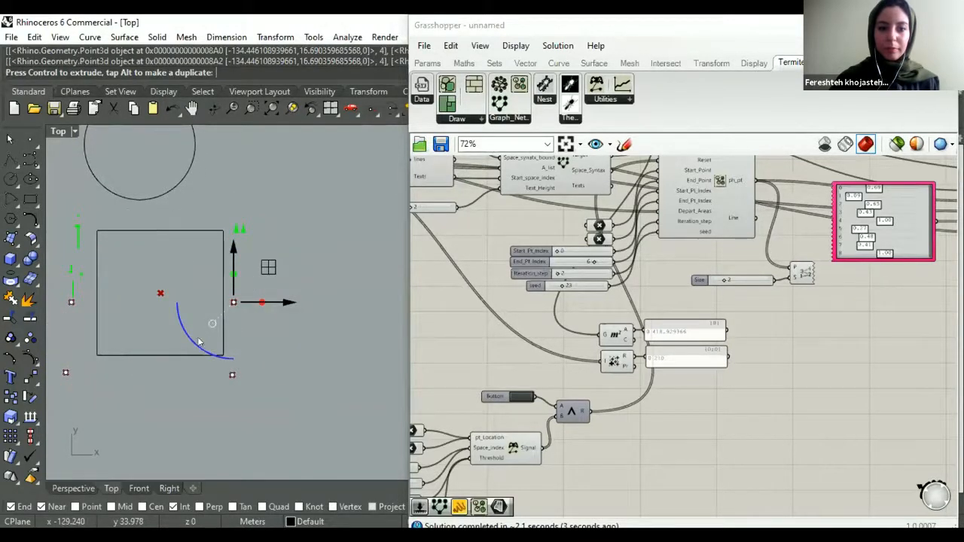
right_drag(140, 369, 172, 383)
right_drag(311, 360, 297, 365)
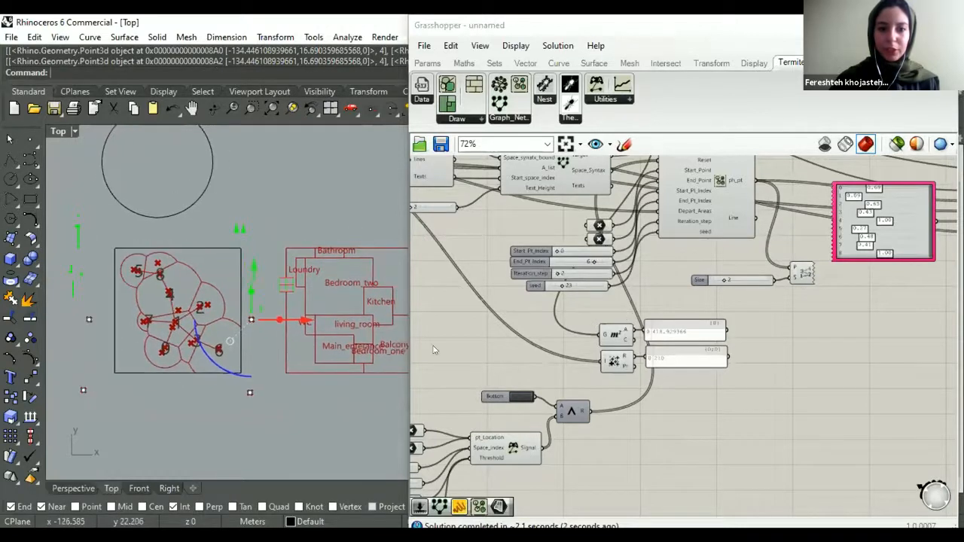
- Switch the Layout's Run toggle to False and back to True to rerun the plan
scroll(633, 283, down, 3)
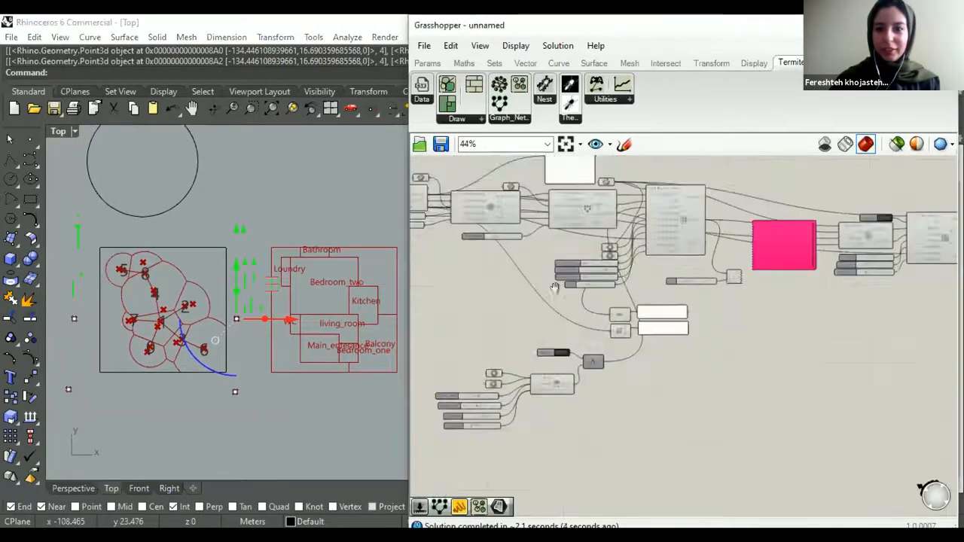
right_drag(789, 250, 664, 279)
scroll(664, 279, up, 4)
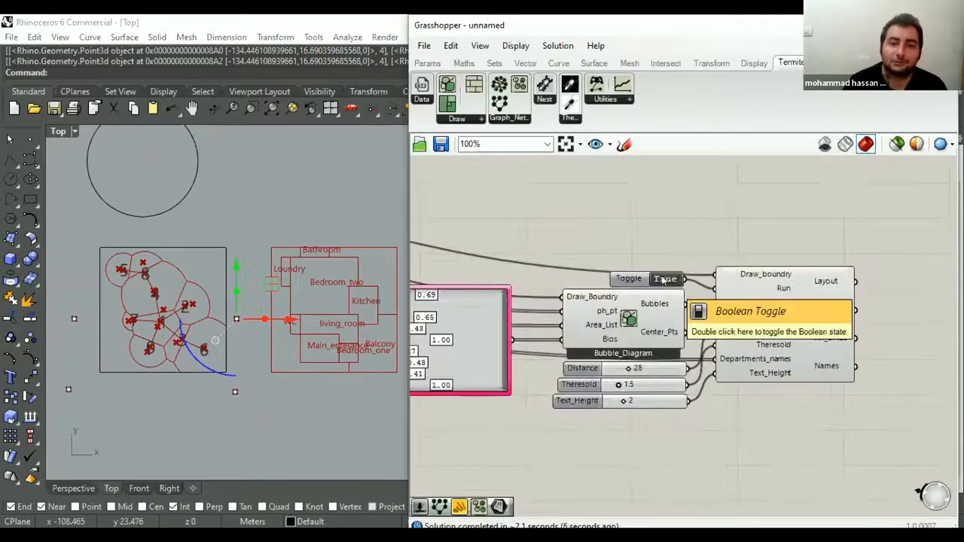
double_click(664, 280)
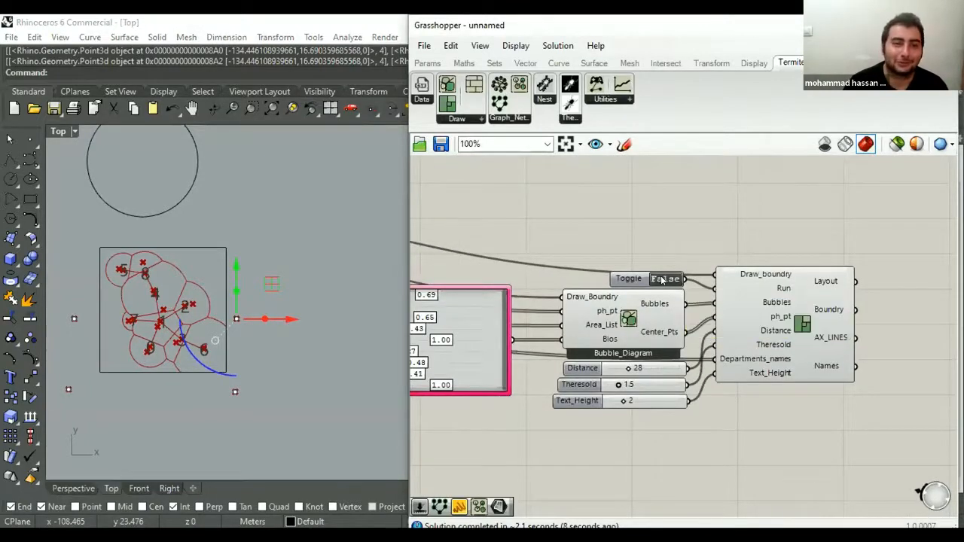
scroll(664, 200, down, 2)
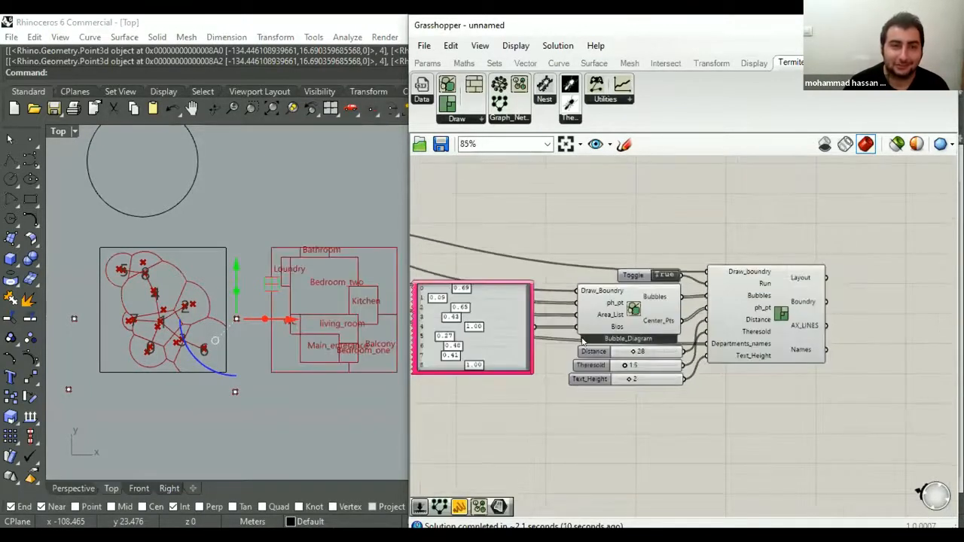
- Move the point near the boundary's lower-left corner up to its bottom edge level, and try a position beneath that edge
right_drag(329, 415, 278, 374)
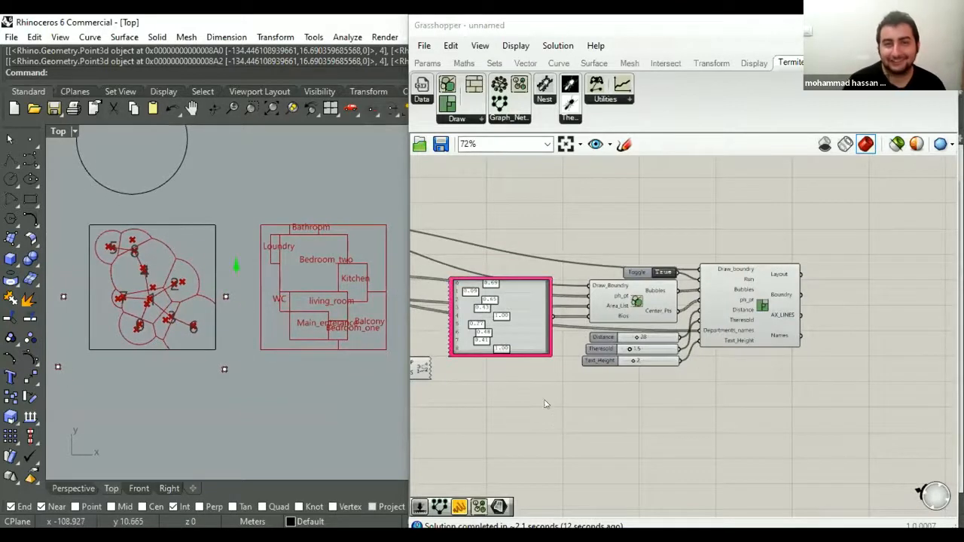
right_drag(138, 361, 161, 394)
click(81, 399)
mouse_move(116, 364)
mouse_down()
mouse_move(118, 348)
mouse_move(124, 357)
mouse_up()
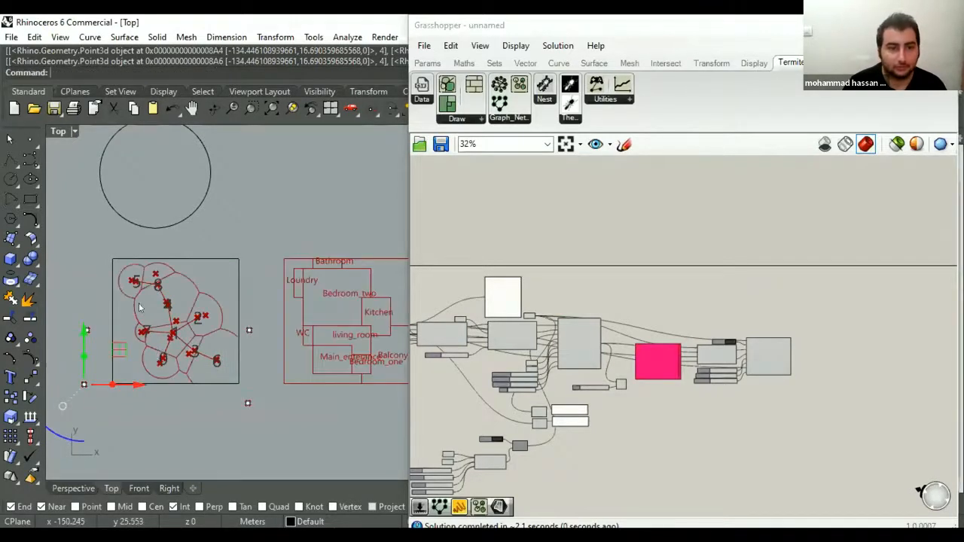
right_drag(151, 348, 141, 307)
drag(109, 305, 177, 348)
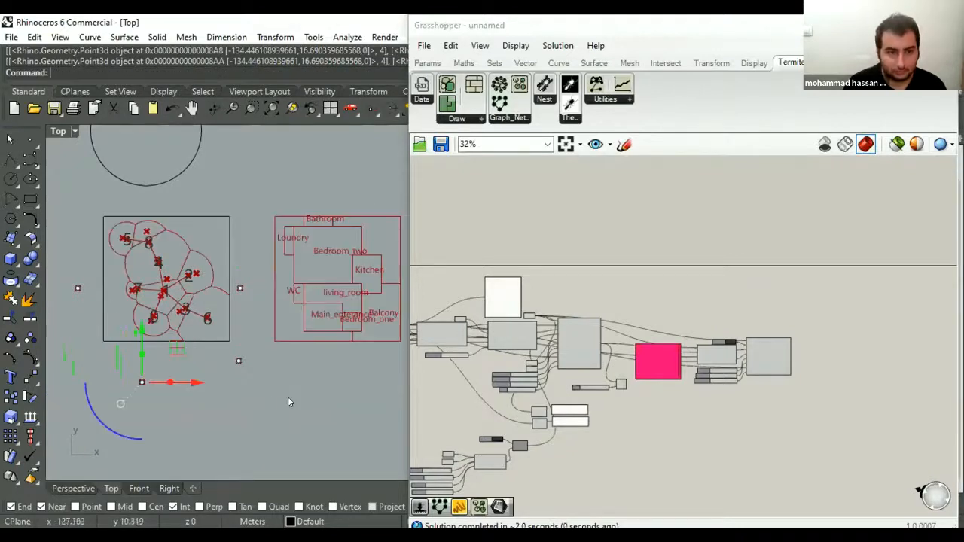
- Trigger the Button feeding the AND gate and move the point beneath the boundary to just outside its lower-left corner
scroll(512, 392, up, 3)
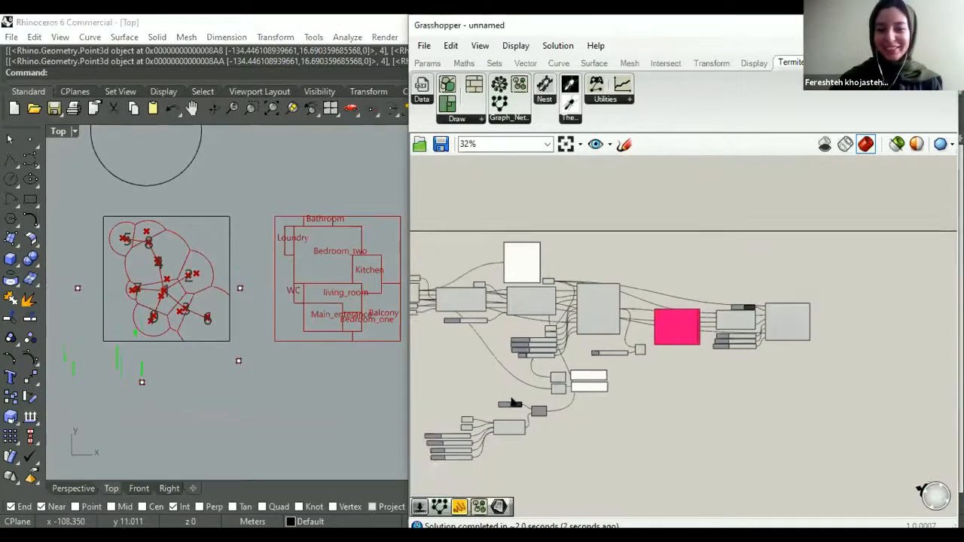
click(512, 390)
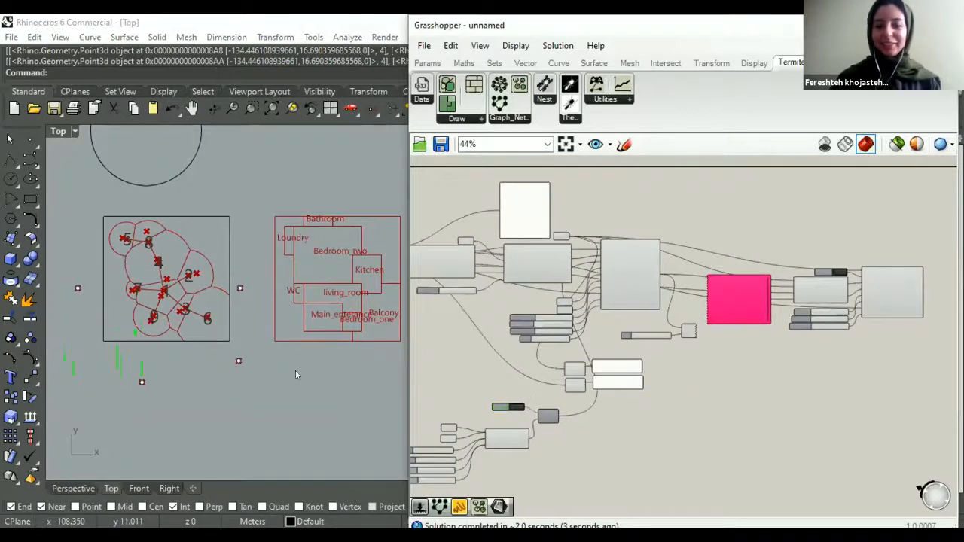
click(142, 383)
drag(176, 346, 119, 305)
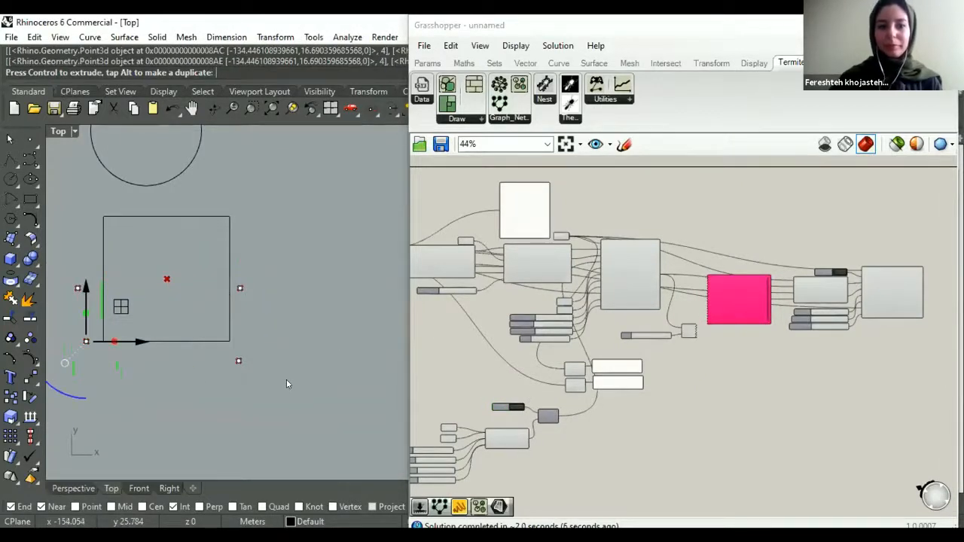
- Set the Text_Height slider feeding the Layout component to 1
right_drag(338, 358, 320, 382)
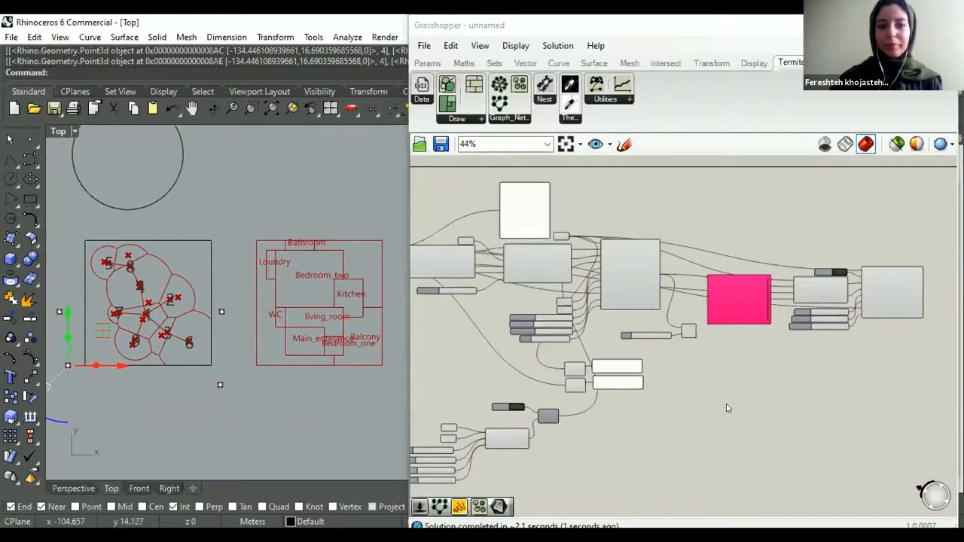
scroll(587, 348, down, 2)
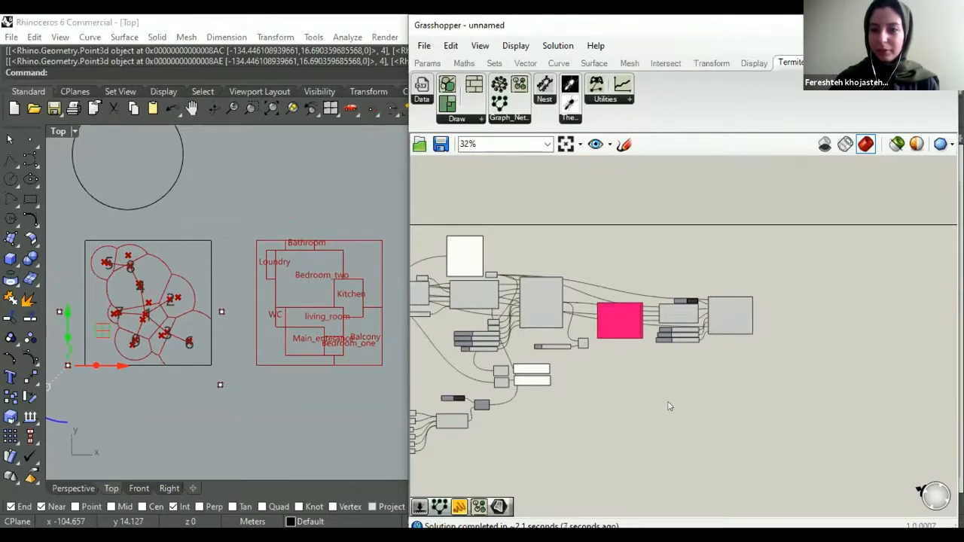
scroll(739, 313, up, 1)
scroll(739, 313, up, 4)
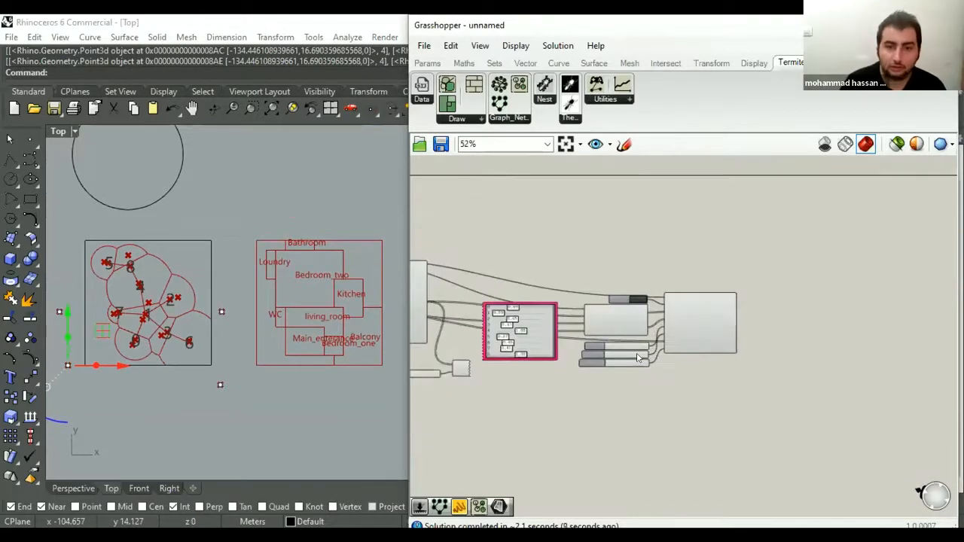
mouse_move(644, 362)
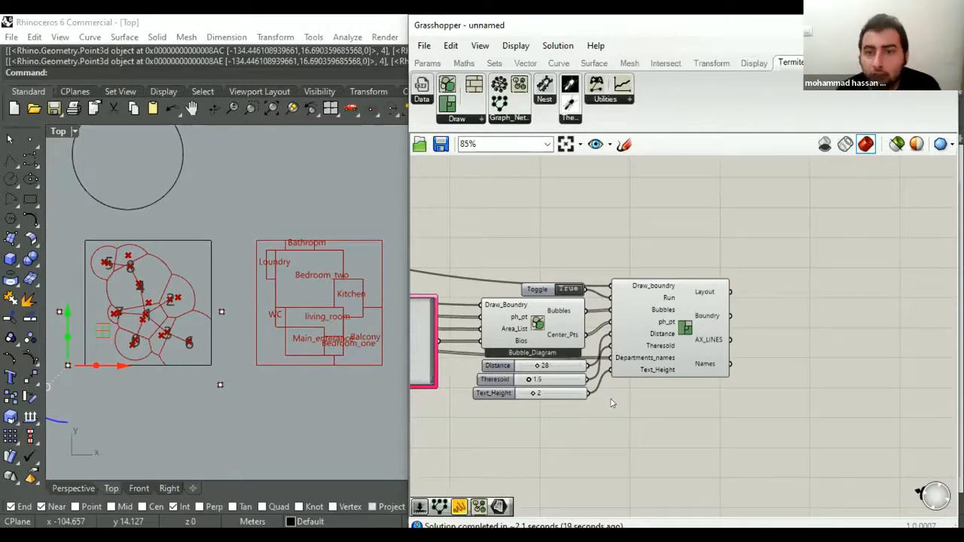
scroll(611, 396, up, 2)
right_drag(616, 392, 590, 397)
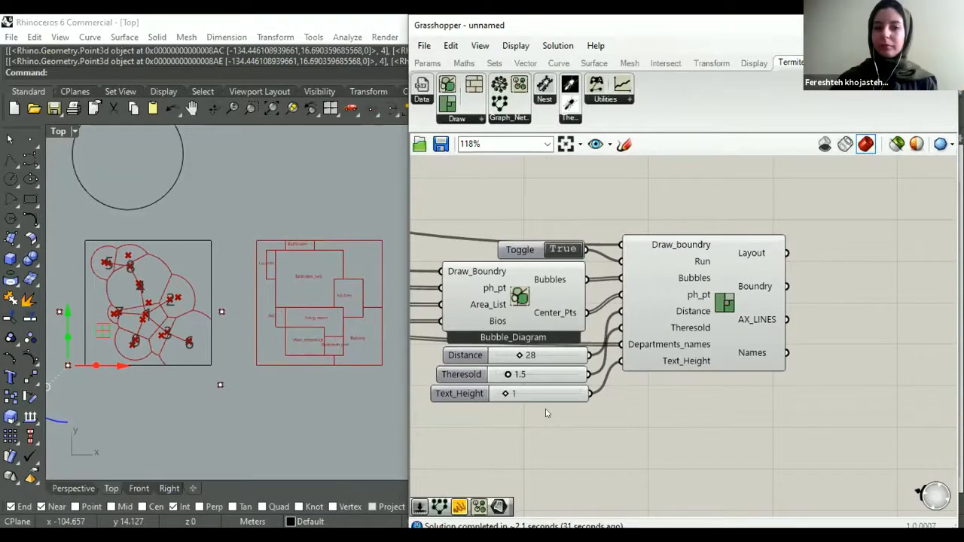
- Enlarge the view of the generated plan and narrow the Grasshopper window to uncover more of the Top viewport
scroll(351, 387, up, 2)
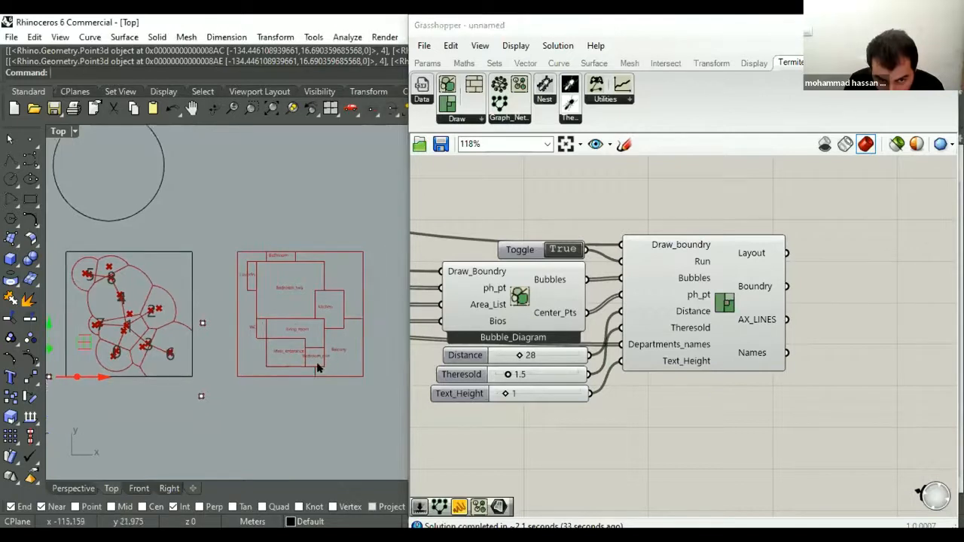
scroll(354, 382, up, 2)
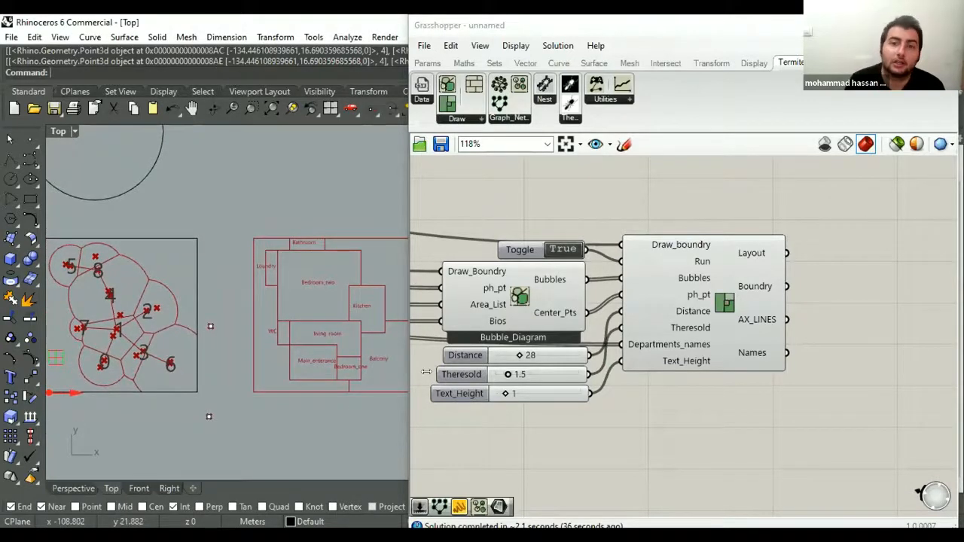
drag(426, 372, 444, 372)
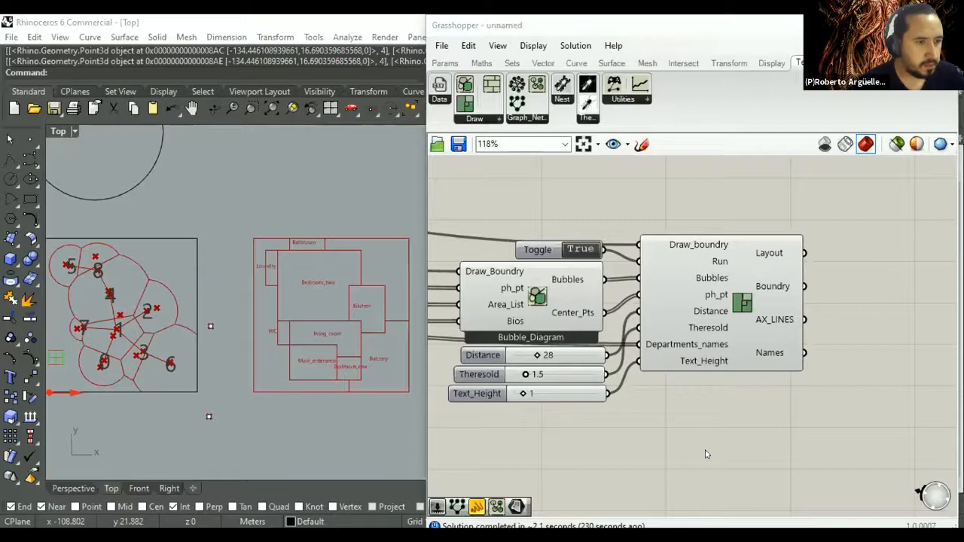
- Examine the Space Syntax component's highlighted graph in the Top viewport, and the Grph_Network component and sliders that precede it
scroll(543, 413, down, 6)
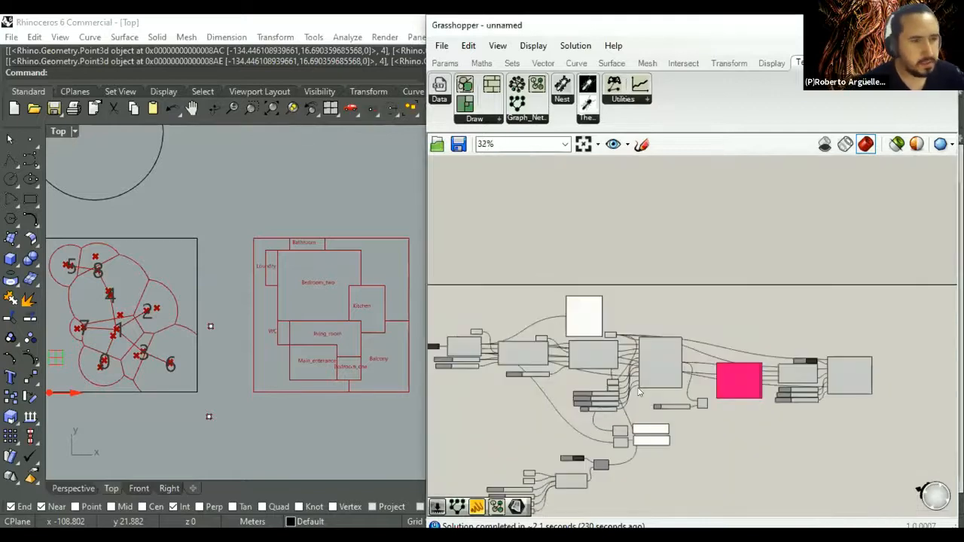
scroll(638, 392, up, 4)
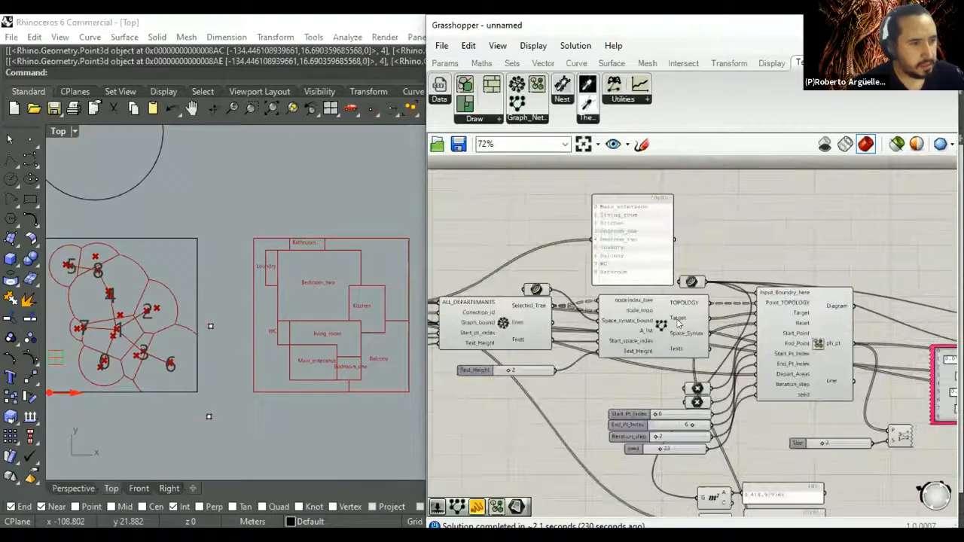
scroll(678, 324, up, 2)
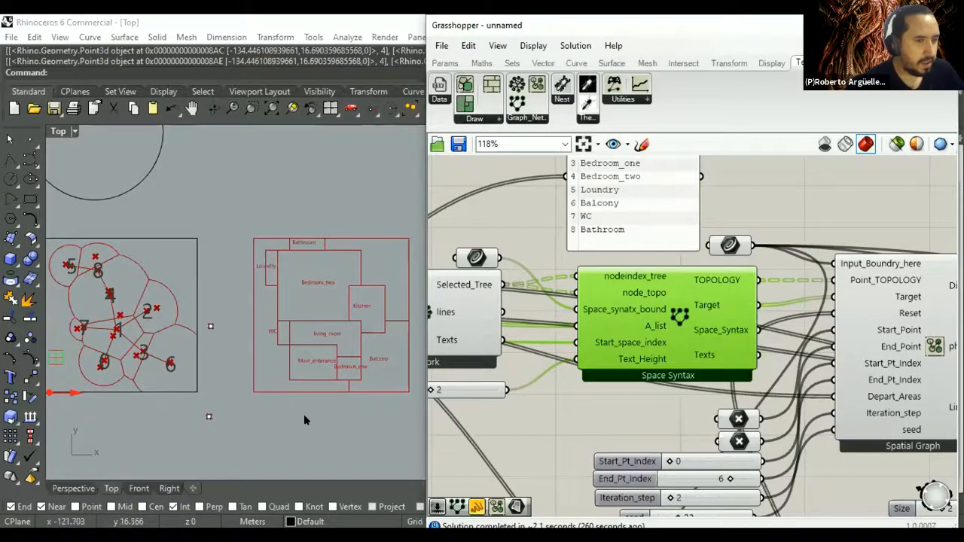
scroll(320, 400, down, 5)
mouse_move(283, 349)
right_down()
mouse_move(392, 317)
mouse_move(292, 340)
right_up()
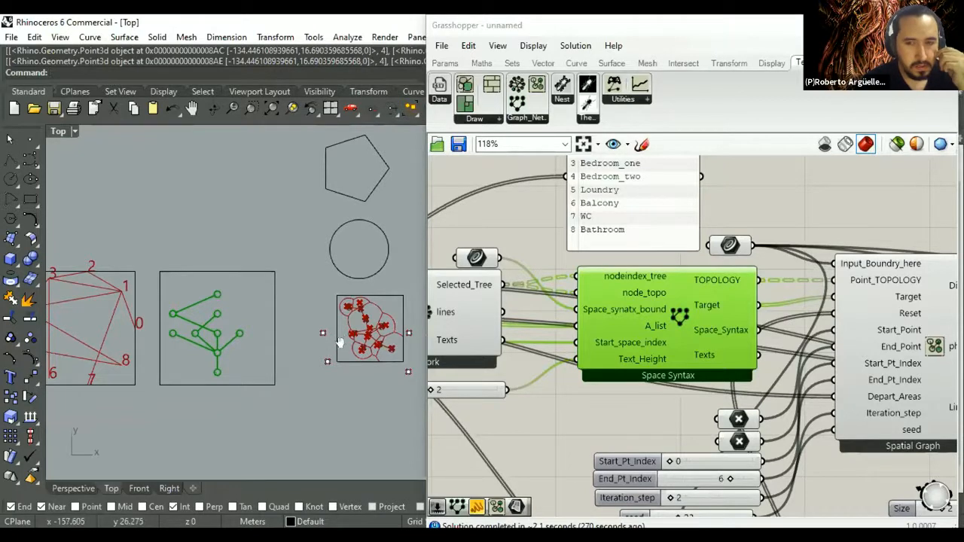
right_drag(336, 345, 359, 334)
right_drag(283, 348, 309, 341)
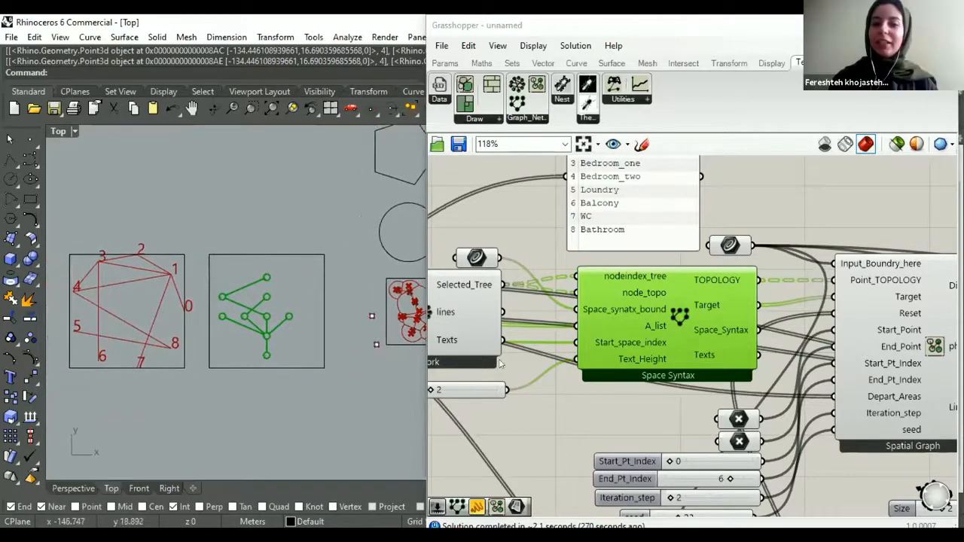
right_drag(610, 282, 688, 306)
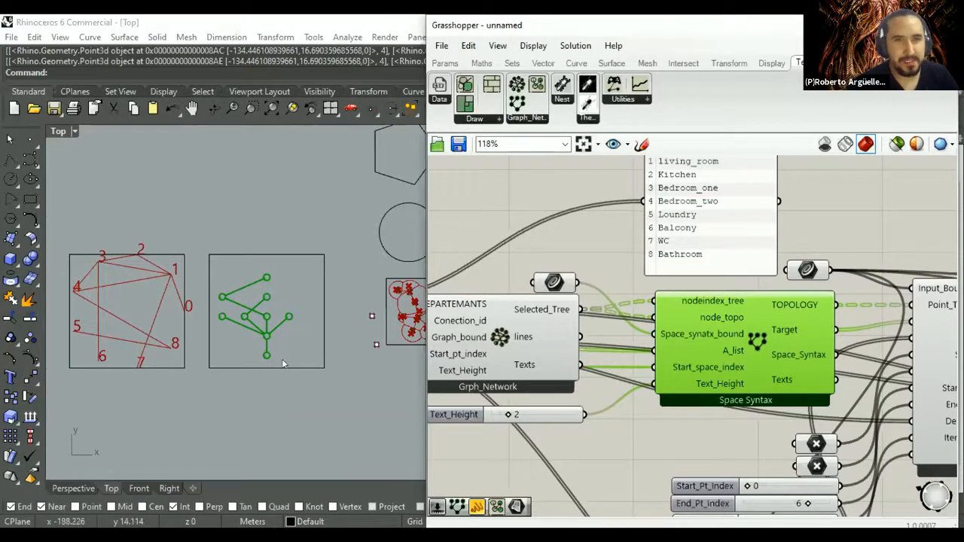
right_drag(534, 369, 582, 370)
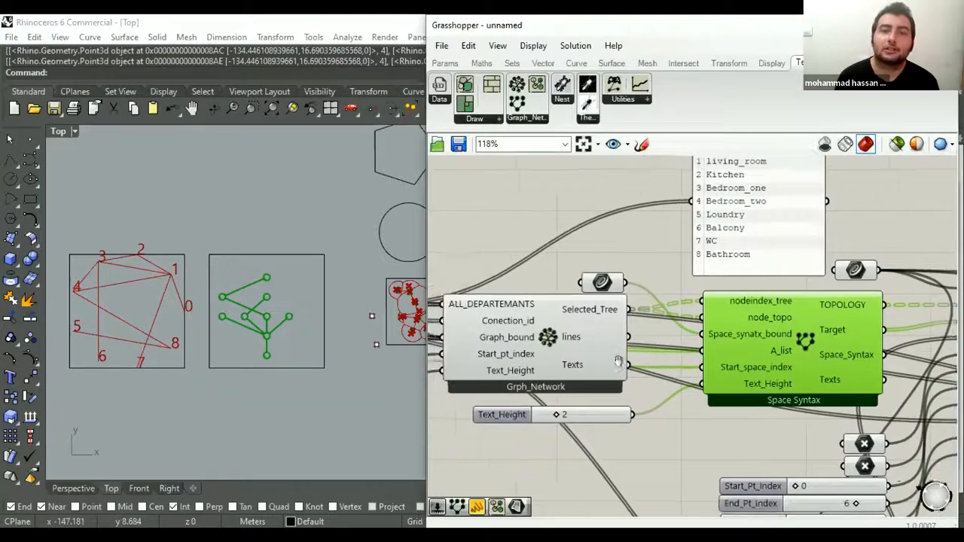
scroll(595, 354, down, 2)
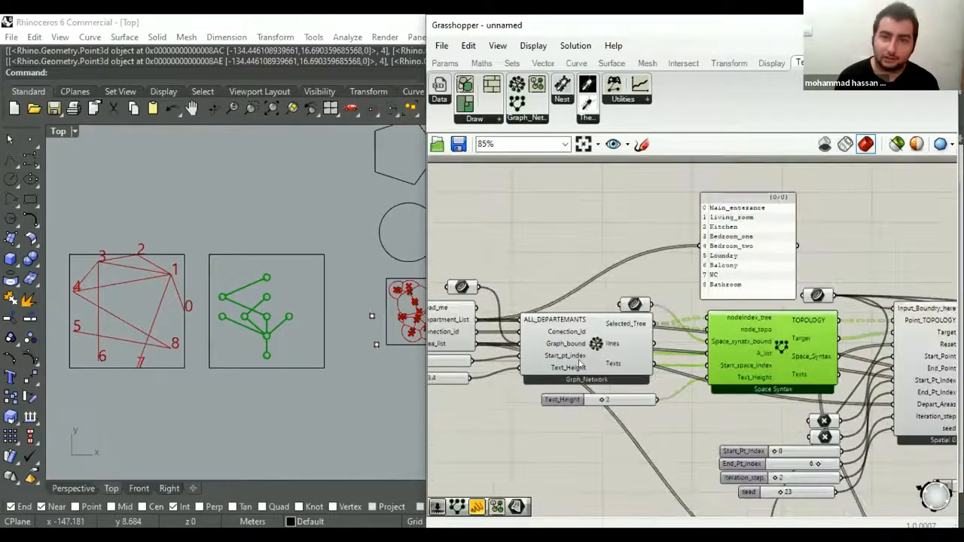
scroll(580, 367, down, 1)
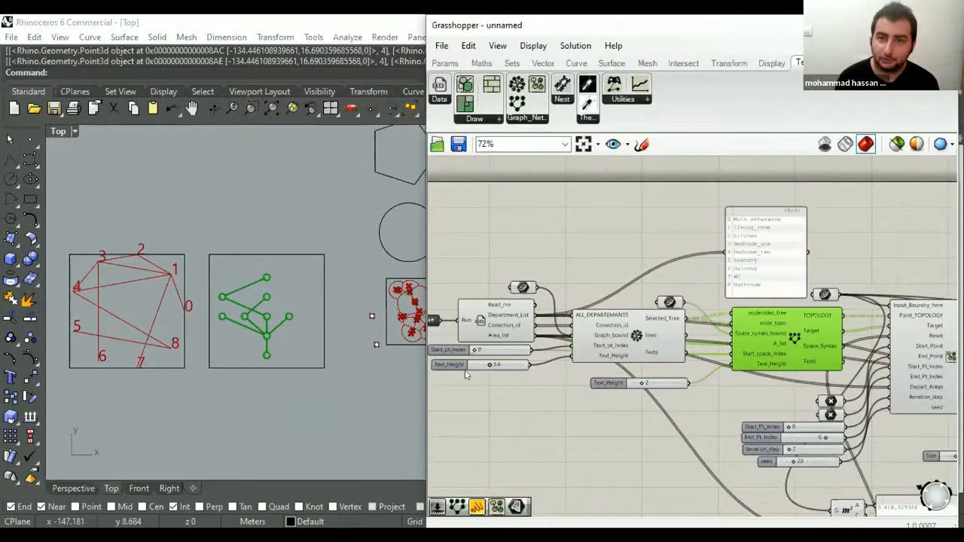
scroll(466, 376, up, 1)
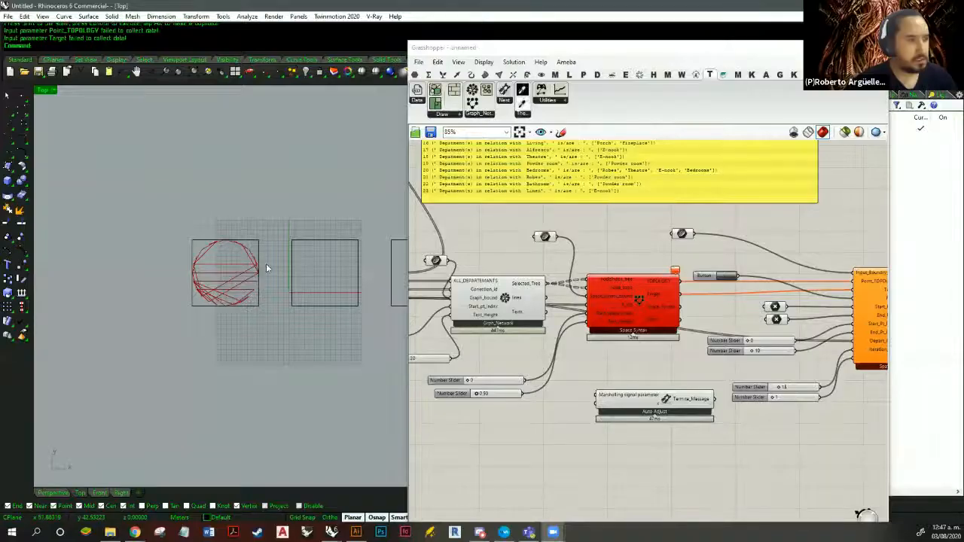
- Examine the Space Syntax component and its incoming wires in the second definition, beside the network diagram in the Top viewport
right_drag(307, 252, 373, 310)
scroll(283, 252, down, 8)
scroll(361, 297, up, 12)
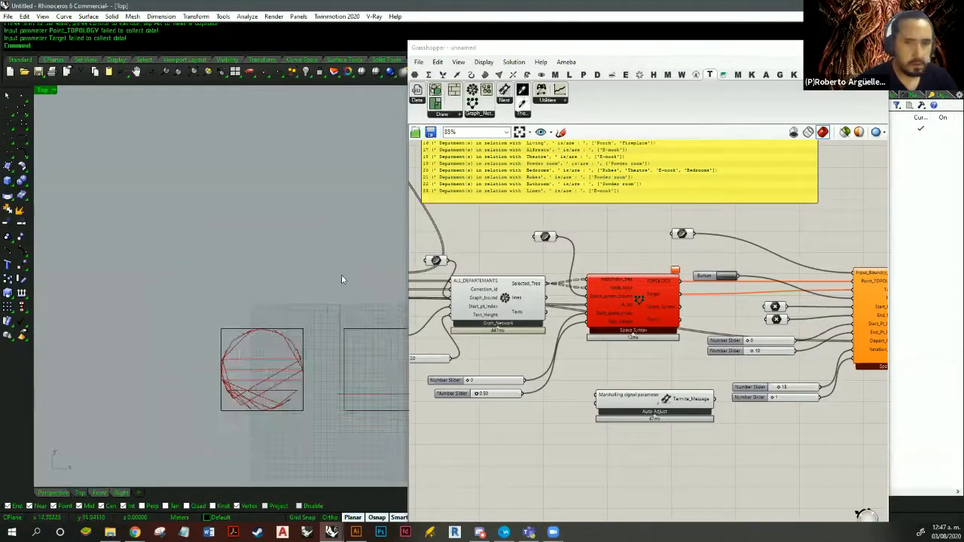
right_drag(341, 275, 323, 234)
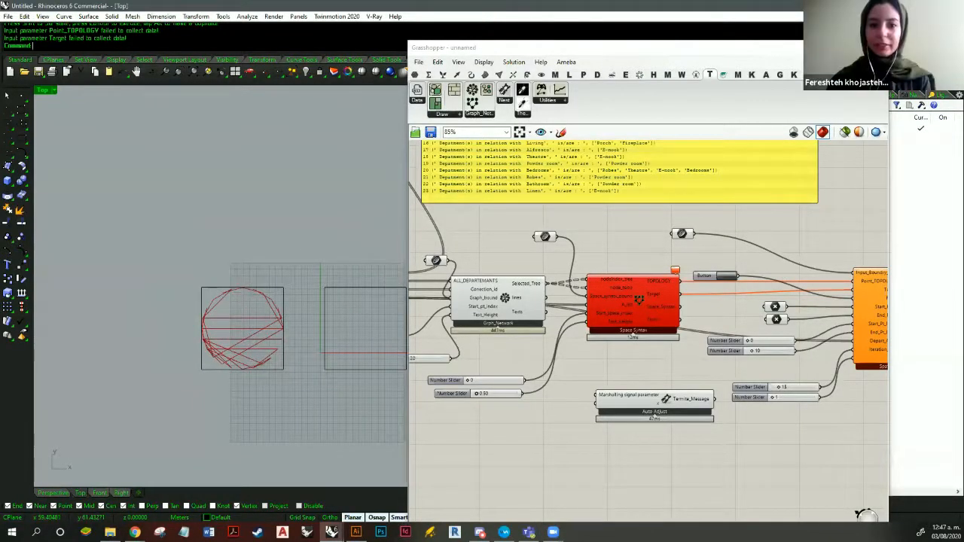
double_click(647, 47)
right_drag(395, 243, 652, 247)
scroll(652, 246, up, 4)
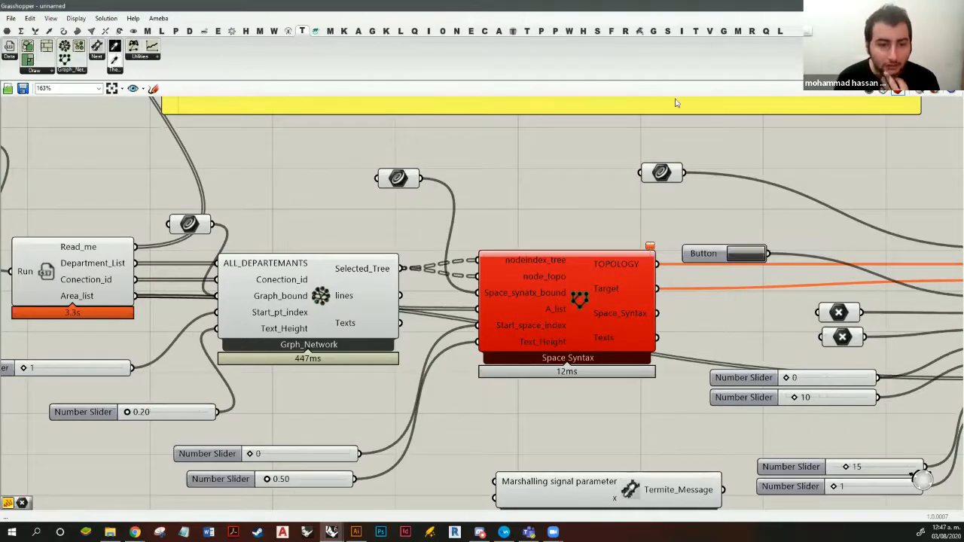
drag(675, 7, 679, 48)
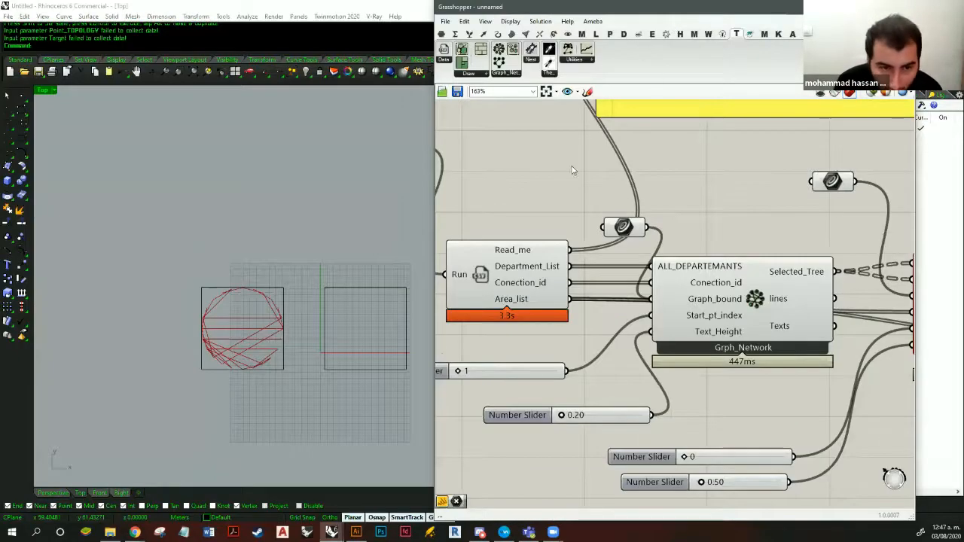
- Set the number slider feeding Grph_Network's Text_Height input to 1.00
scroll(244, 258, down, 4)
right_drag(351, 283, 288, 241)
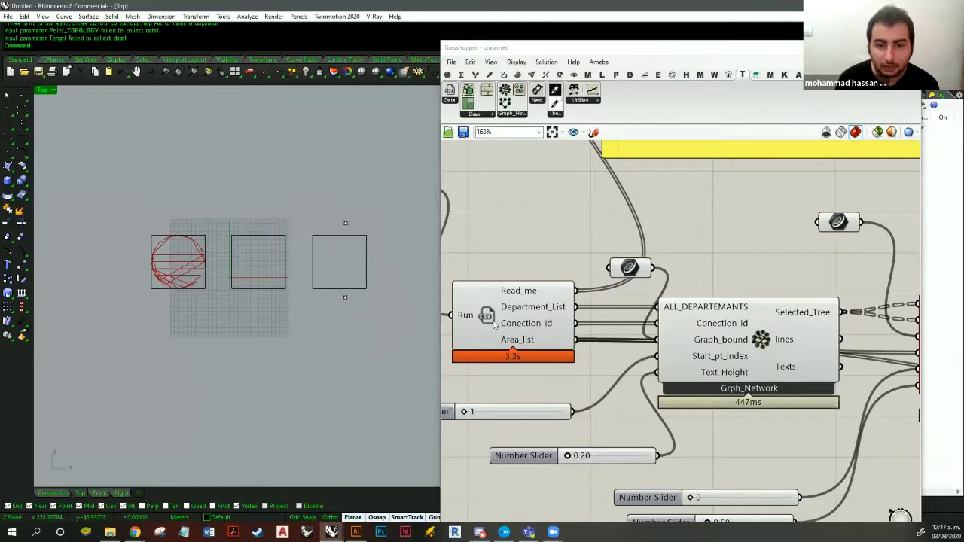
right_drag(619, 309, 744, 271)
scroll(753, 361, down, 2)
right_drag(775, 398, 693, 349)
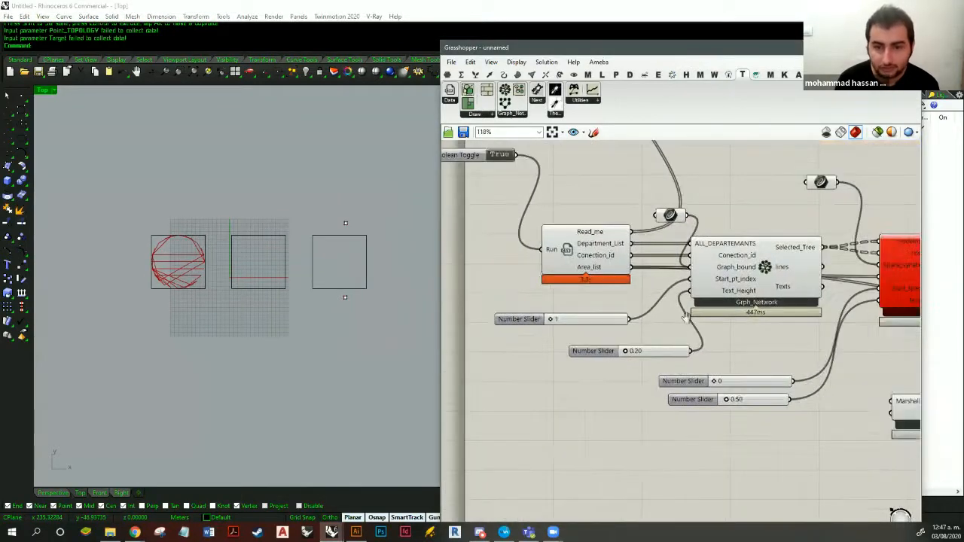
scroll(677, 369, up, 3)
double_click(660, 305)
text(1)
key(Return)
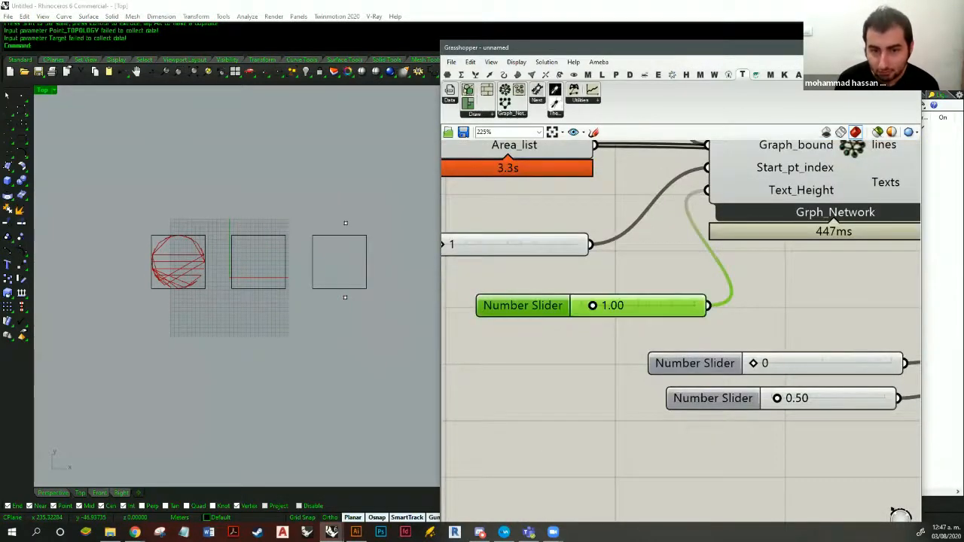
- Try 1.00 and 3.00 on the number slider feeding Space Syntax's Text_Height input
click(557, 329)
scroll(617, 346, down, 3)
right_drag(616, 366, 648, 334)
click(688, 400)
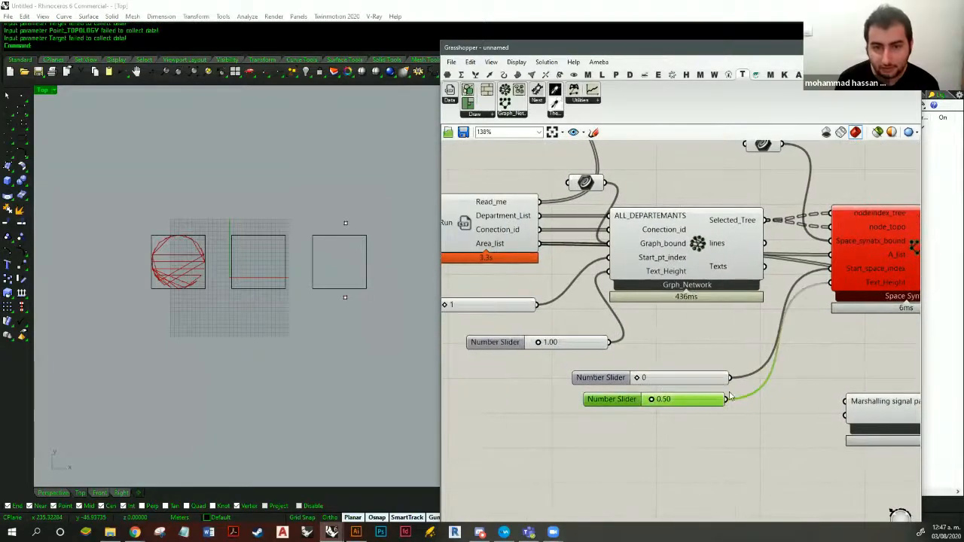
scroll(628, 397, up, 2)
double_click(631, 384)
text(1)
key(Return)
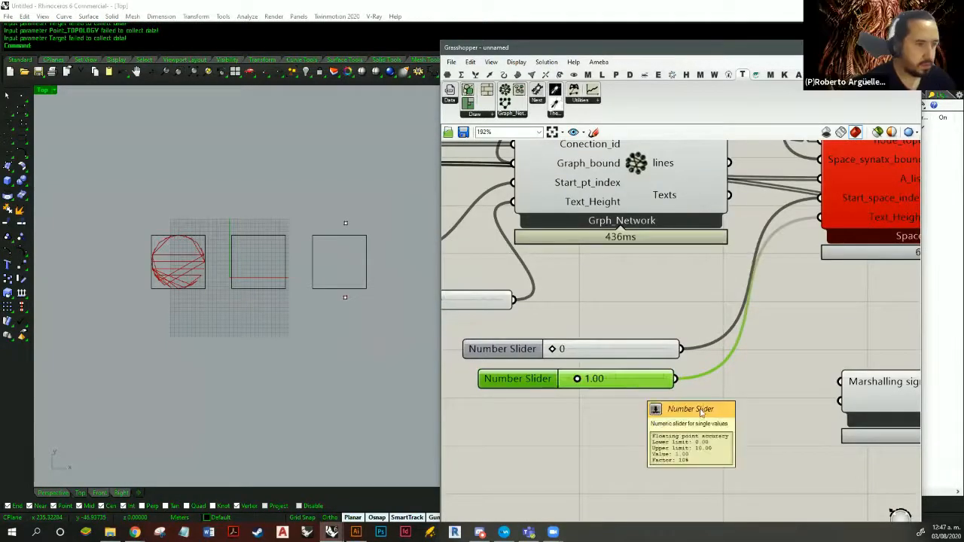
scroll(636, 392, down, 2)
double_click(597, 407)
text(3)
key(Return)
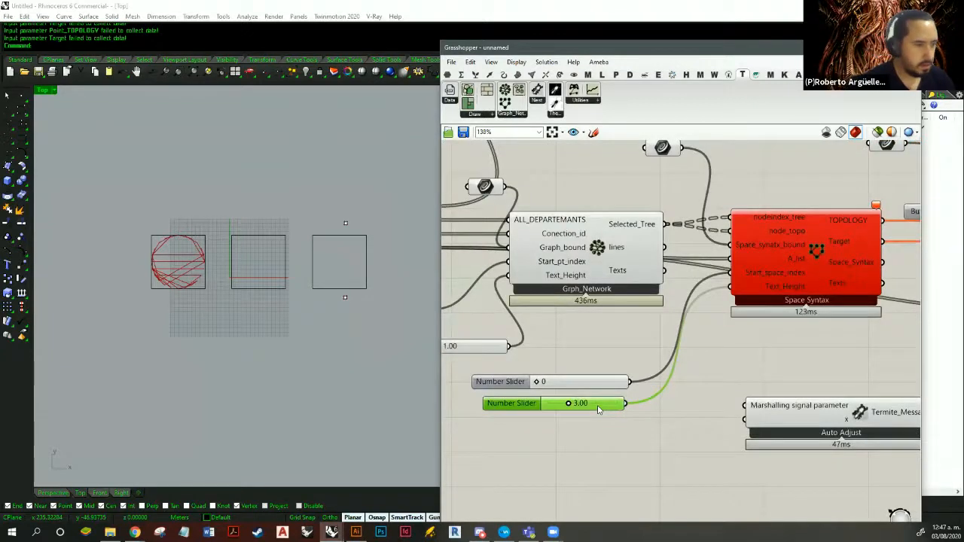
- Set the number slider feeding Space Syntax's Text_Height input to 2.00
click(639, 431)
right_drag(639, 433, 663, 445)
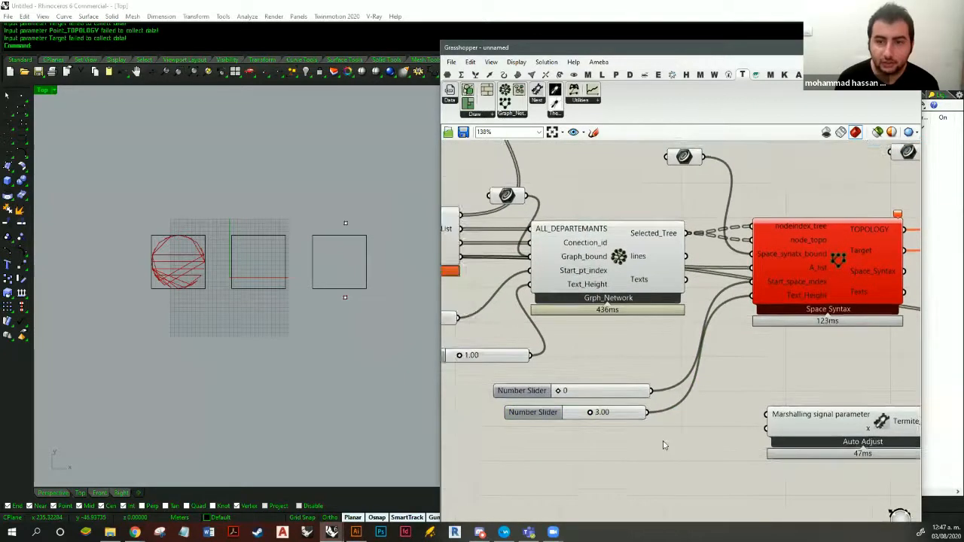
double_click(611, 413)
text(2)
key(Return)
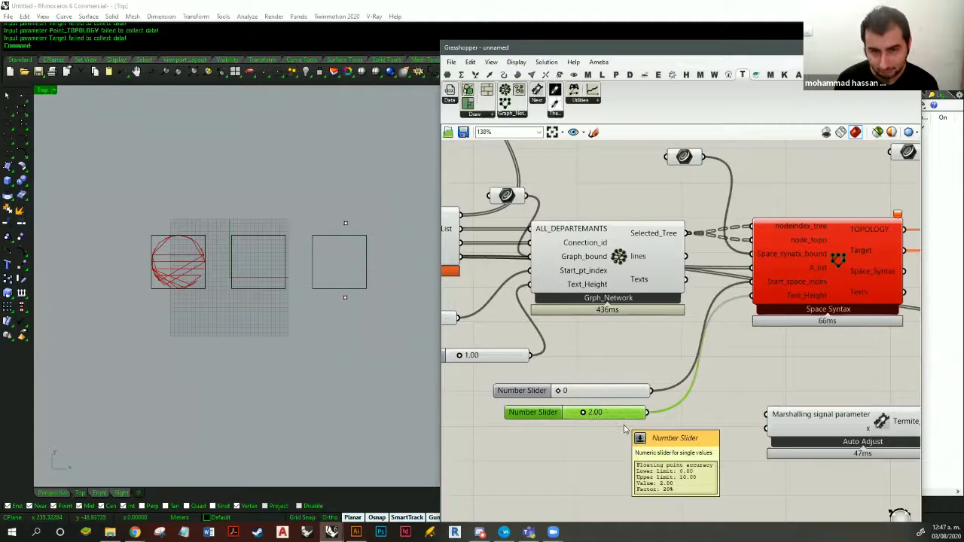
- Check which curve feeds the Space_synatx_bound input and read the error message on the Space Syntax component
right_drag(670, 358, 595, 418)
scroll(747, 371, down, 1)
right_drag(751, 362, 807, 348)
drag(686, 221, 643, 256)
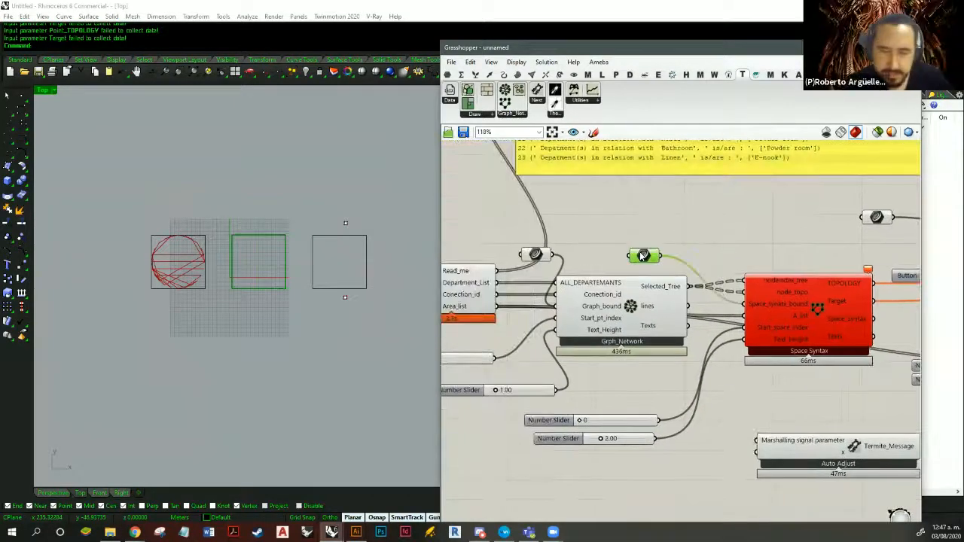
right_drag(755, 268, 702, 253)
scroll(759, 259, up, 3)
right_drag(759, 260, 714, 272)
mouse_move(716, 277)
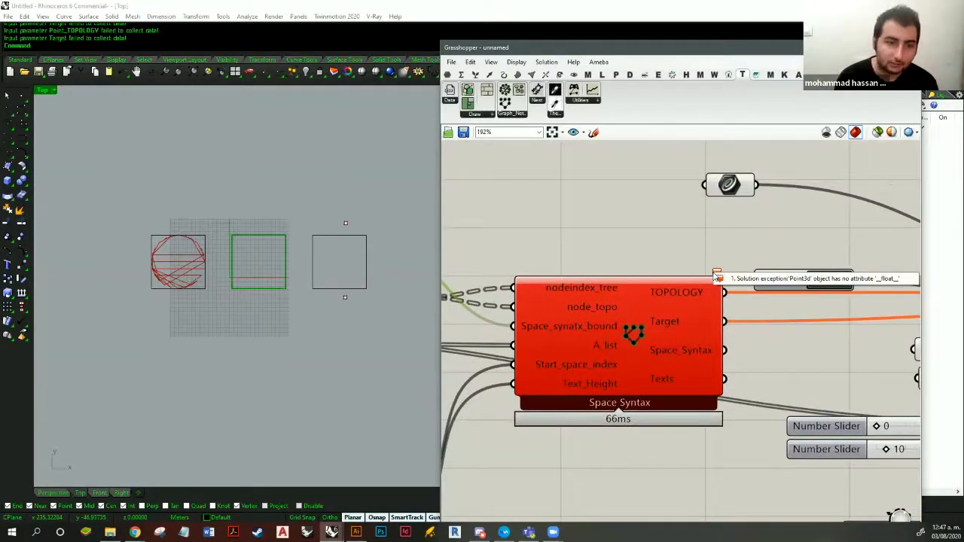
- Change the number slider feeding Space Syntax's Text_Height input from floating point to integer values
right_drag(597, 315, 713, 177)
scroll(712, 177, down, 1)
right_drag(595, 346, 703, 322)
click(494, 348)
right_click(494, 348)
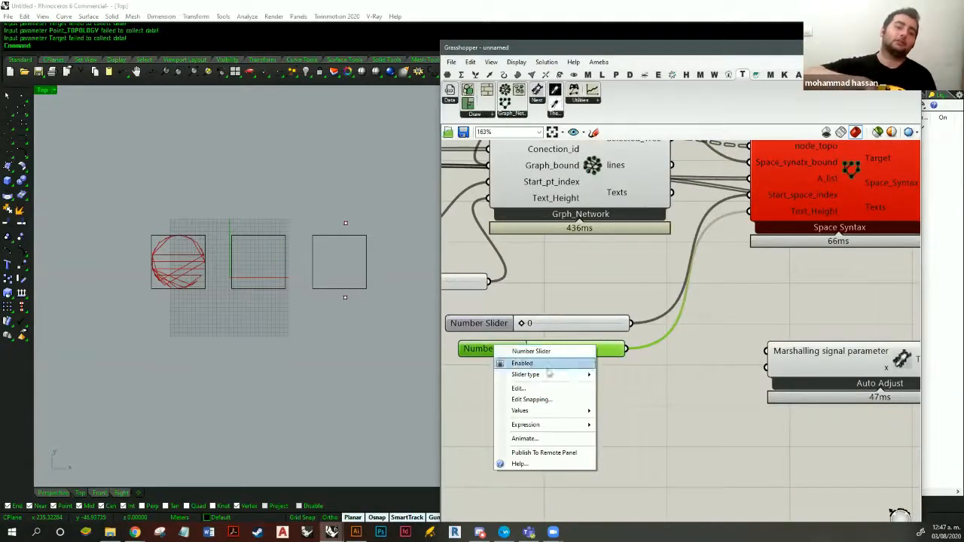
click(584, 294)
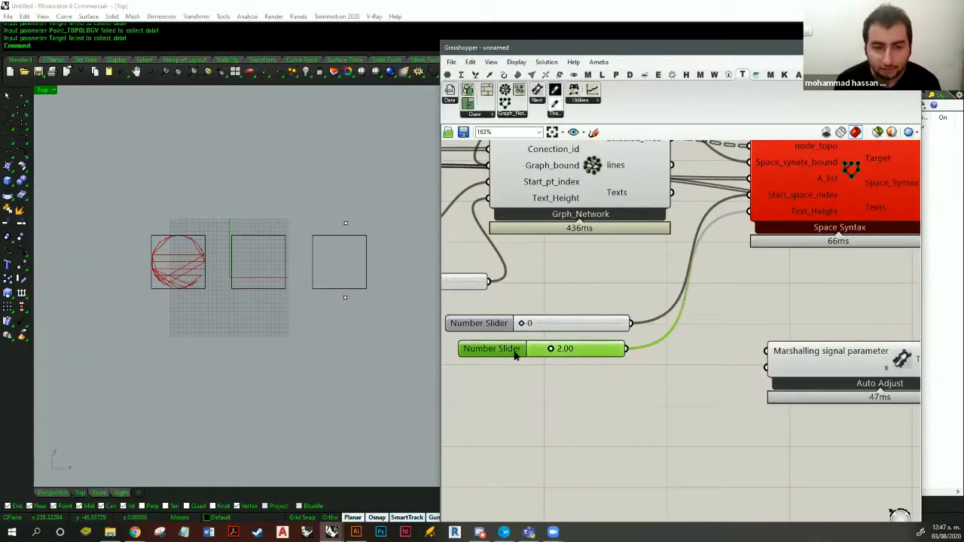
double_click(519, 350)
click(521, 321)
click(516, 448)
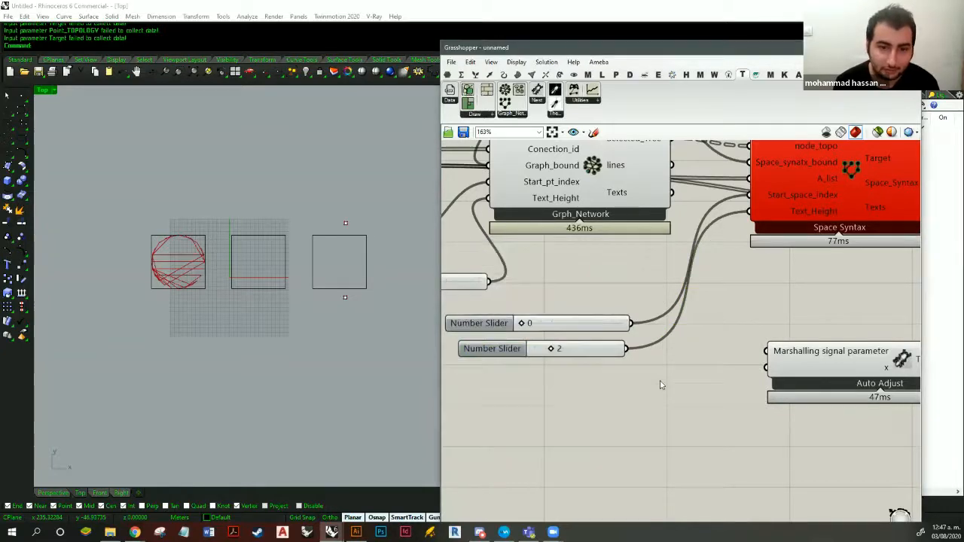
- Check which Rhino rectangle is referenced by the curve parameter feeding Space Syntax's Space_synatx_bound input
scroll(660, 384, down, 2)
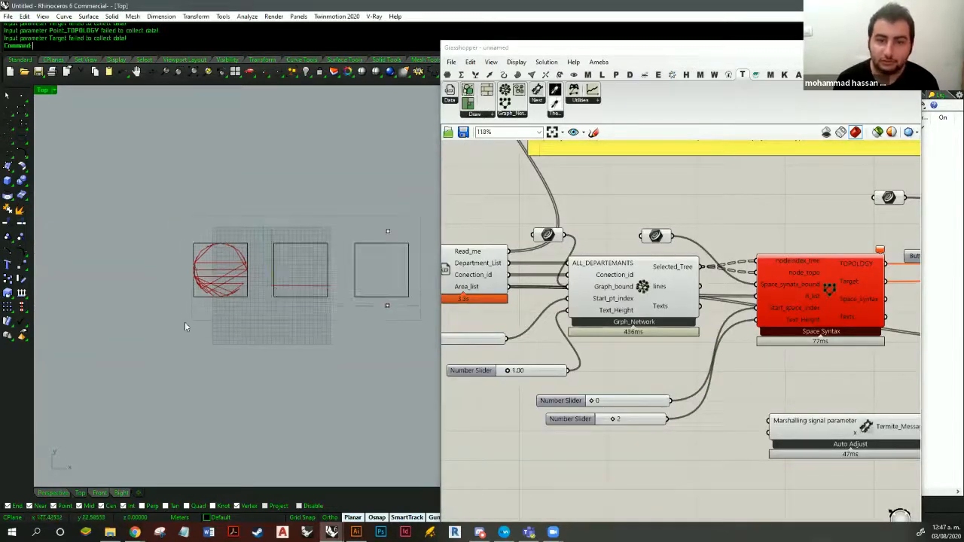
key(ctrl+a)
scroll(302, 327, up, 3)
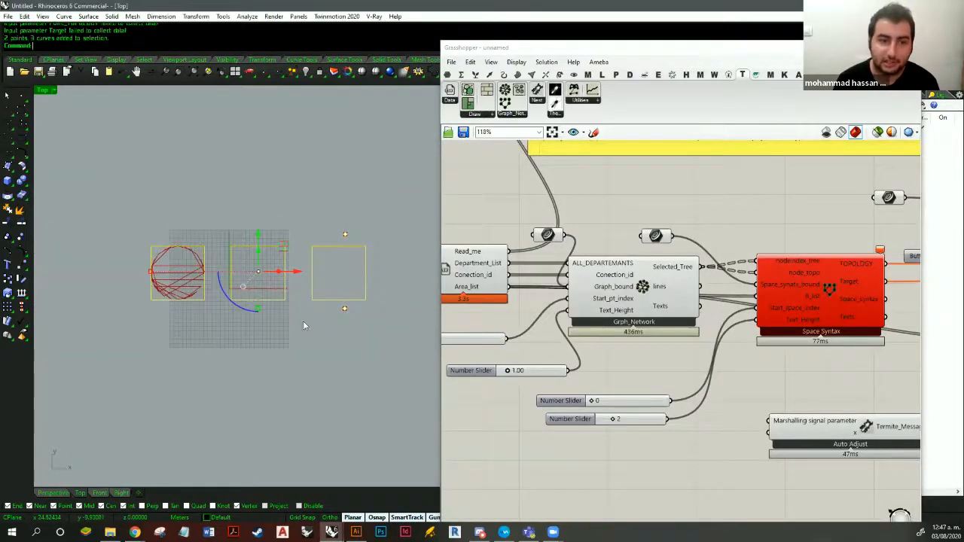
click(655, 236)
right_drag(351, 220, 367, 226)
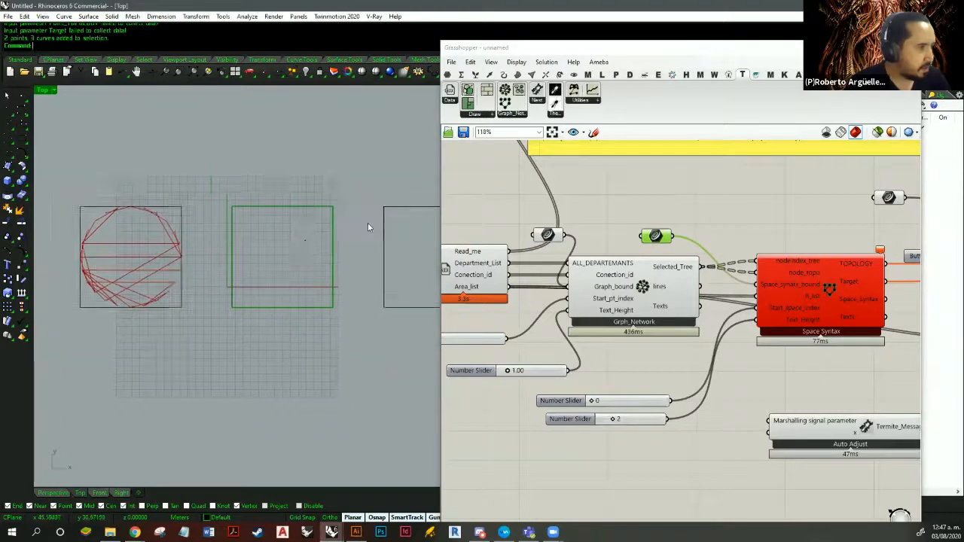
scroll(367, 226, down, 2)
- Try stretching all the Rhino boundary curves and points vertically, and undo the change
key(ctrl+a)
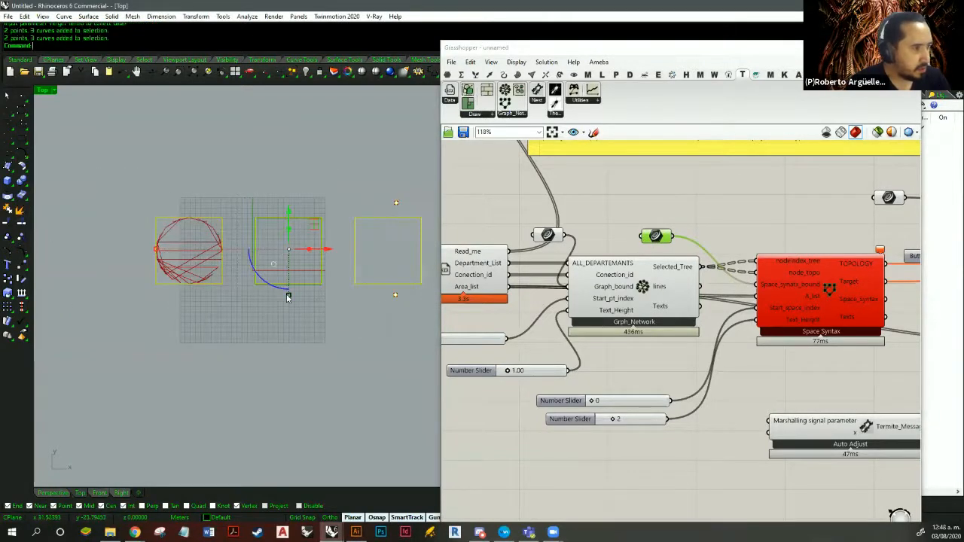
click(292, 284)
shift+drag(292, 278, 292, 265)
right_drag(334, 298, 352, 303)
scroll(305, 271, up, 14)
scroll(316, 288, down, 11)
key(ctrl+z)
click(338, 331)
- Stretch the middle rectangle, the Space Syntax boundary, vertically in the Top view
click(309, 212)
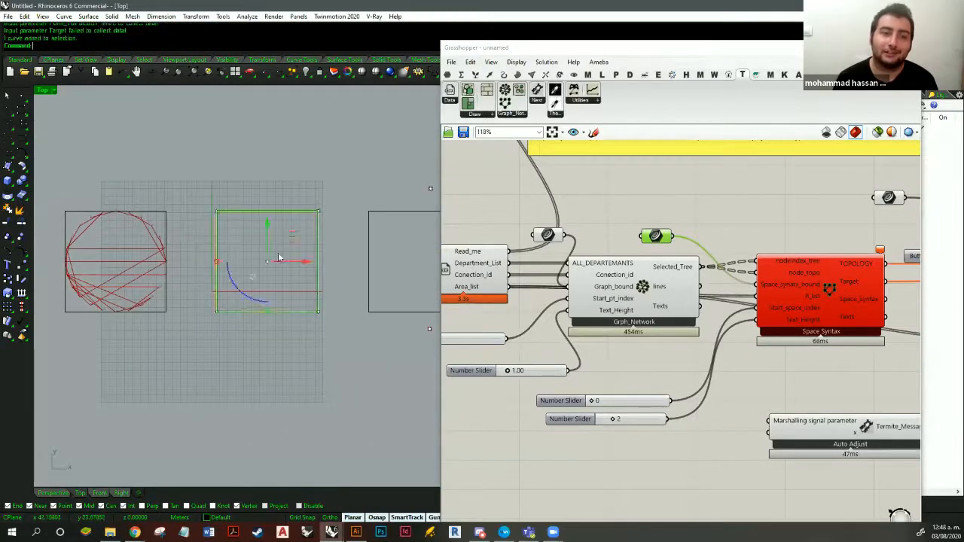
scroll(282, 255, down, 6)
right_drag(295, 271, 277, 312)
drag(275, 341, 275, 367)
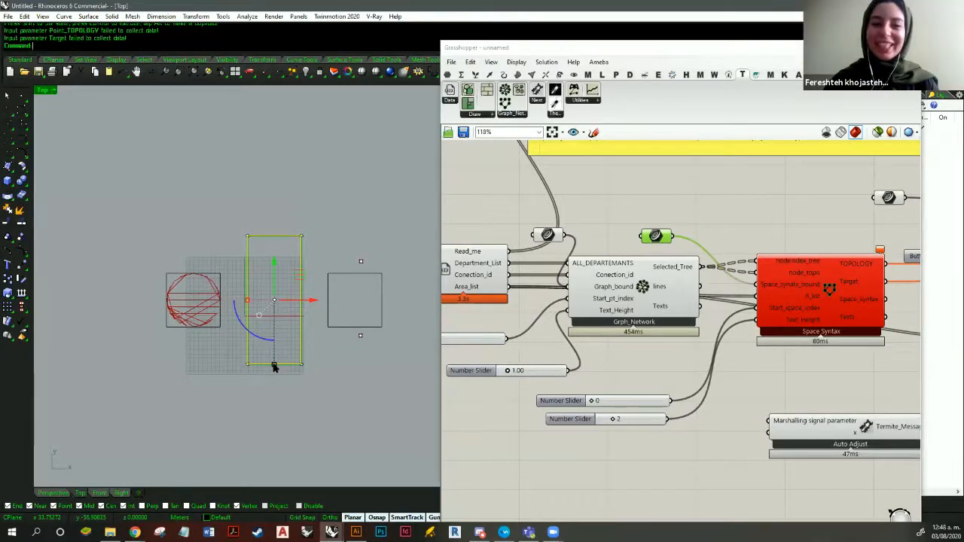
click(284, 376)
right_drag(305, 382, 315, 378)
- Examine the panel listing the department relations and the components around the Space Syntax component
right_drag(621, 277, 649, 372)
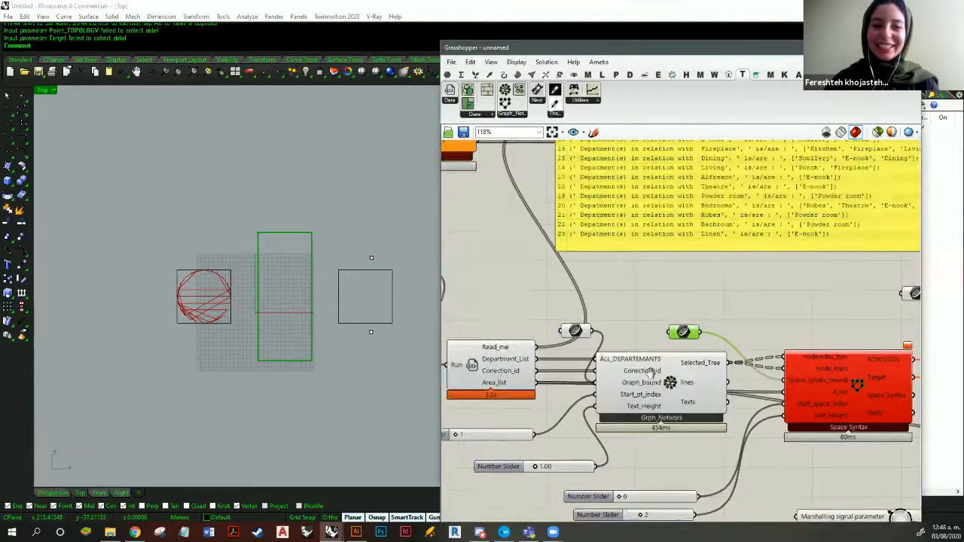
scroll(640, 368, down, 3)
right_drag(684, 201, 753, 245)
scroll(721, 263, up, 3)
right_drag(712, 313, 678, 261)
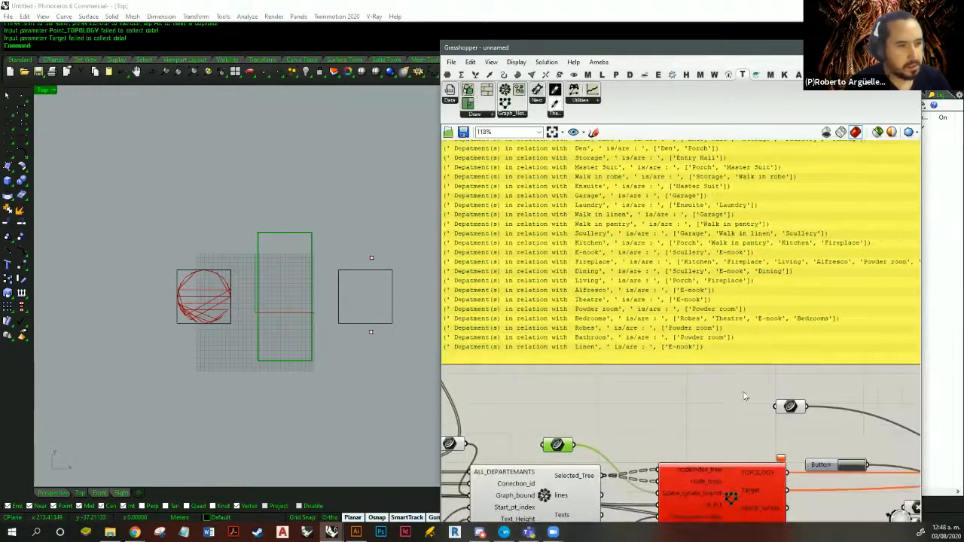
scroll(744, 396, down, 2)
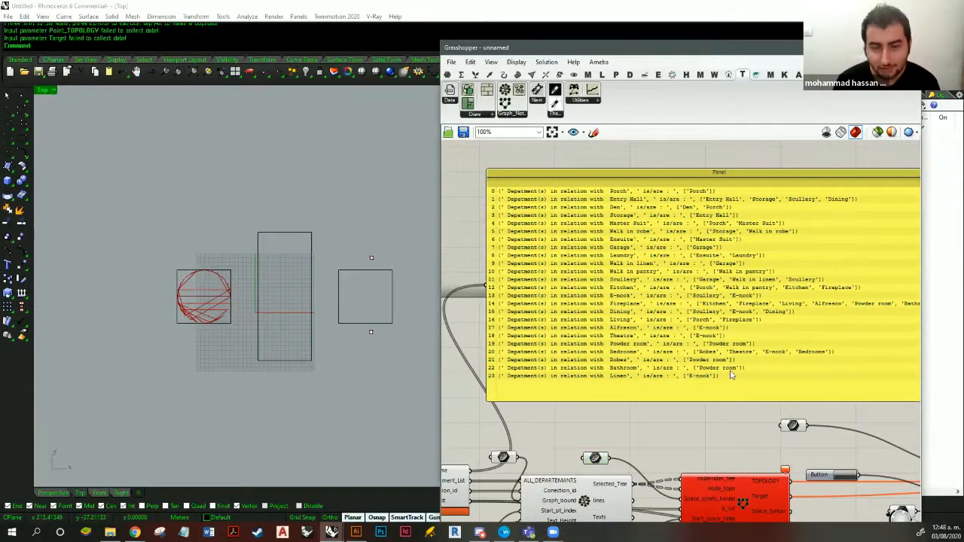
drag(705, 393, 698, 353)
right_drag(670, 382, 691, 387)
click(312, 359)
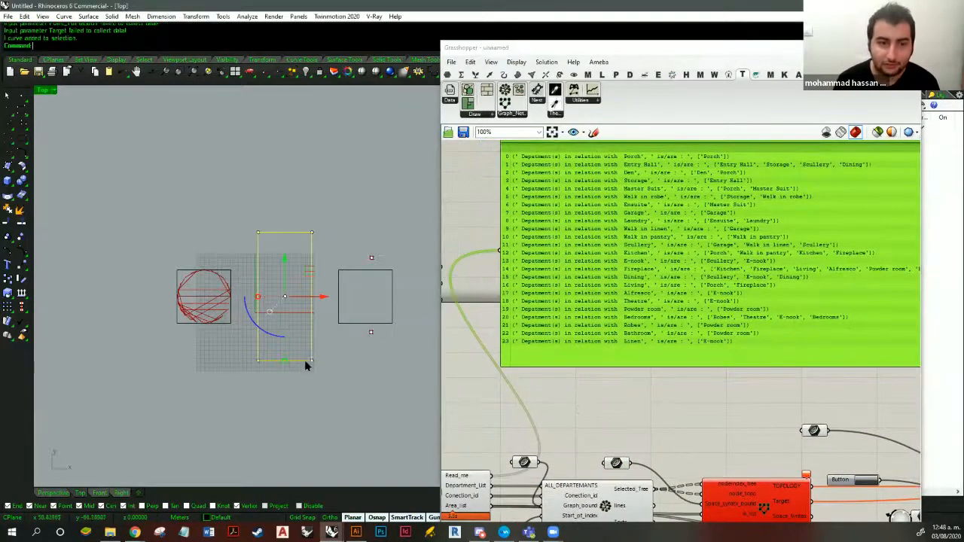
mouse_move(640, 401)
right_down()
mouse_move(655, 420)
mouse_move(630, 413)
right_up()
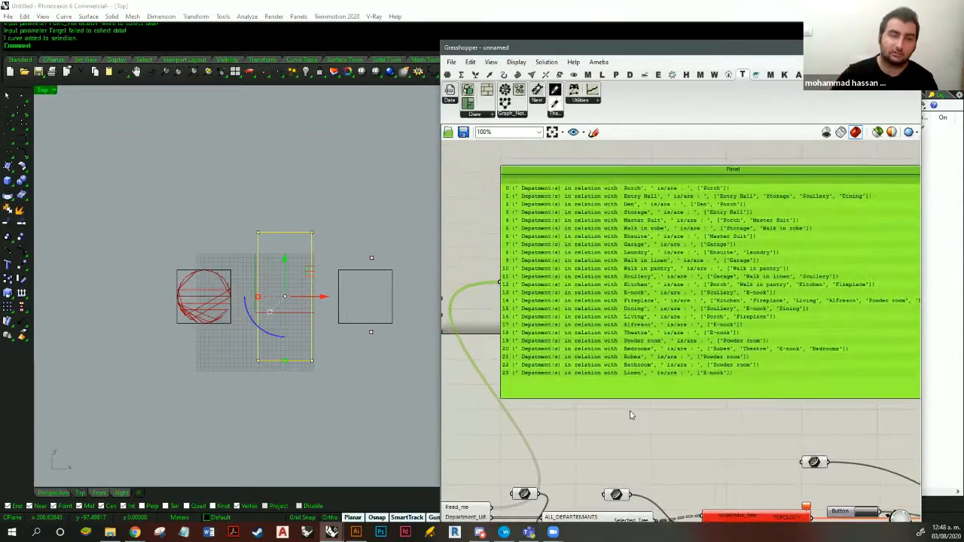
click(215, 338)
- Stretch all the boundary curves and points horizontally in the Top view
scroll(226, 278, down, 2)
drag(345, 238, 200, 310)
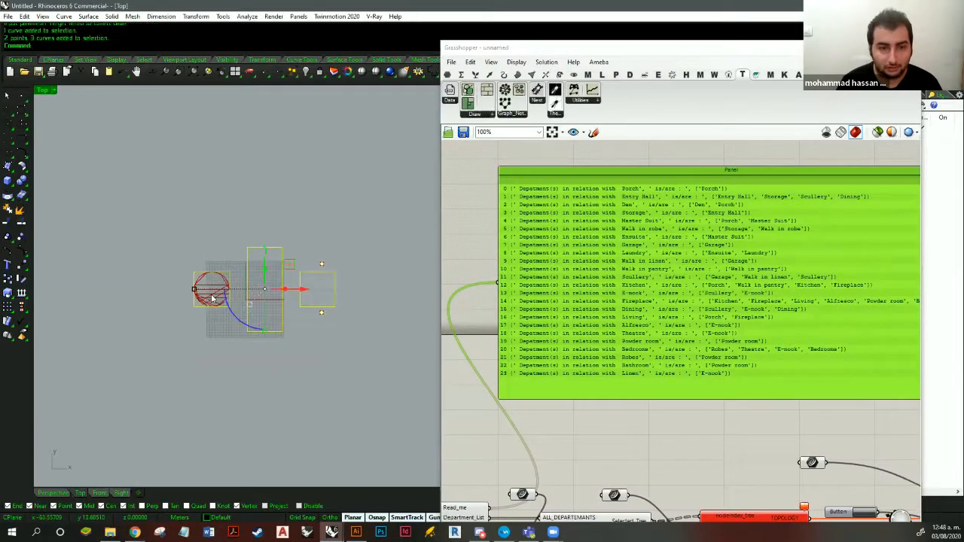
drag(147, 294, 138, 335)
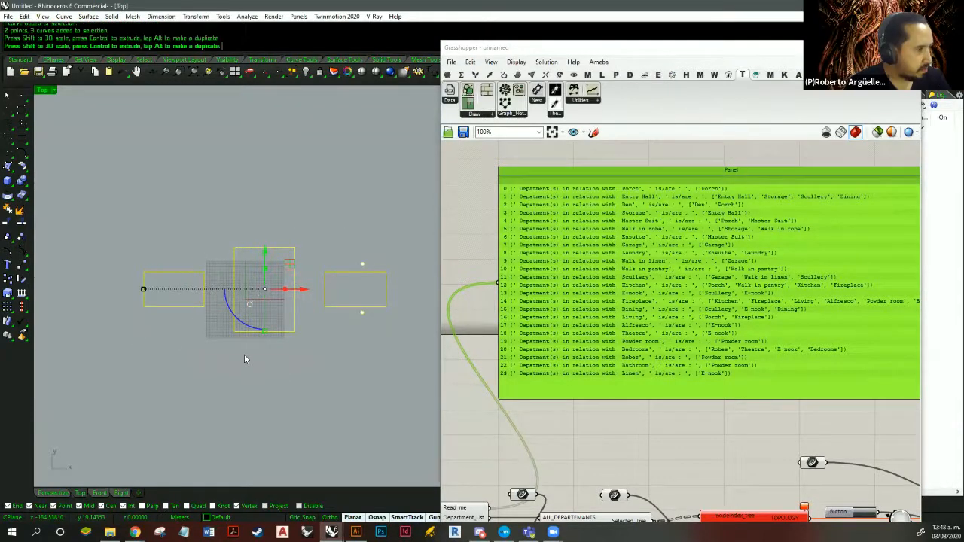
click(278, 364)
- Enlarge the middle rectangle, the Space Syntax boundary, in both width and height
right_drag(278, 295, 295, 312)
scroll(295, 311, up, 4)
scroll(317, 279, down, 2)
right_drag(323, 268, 349, 279)
drag(347, 255, 301, 297)
right_drag(300, 297, 303, 318)
scroll(302, 318, down, 2)
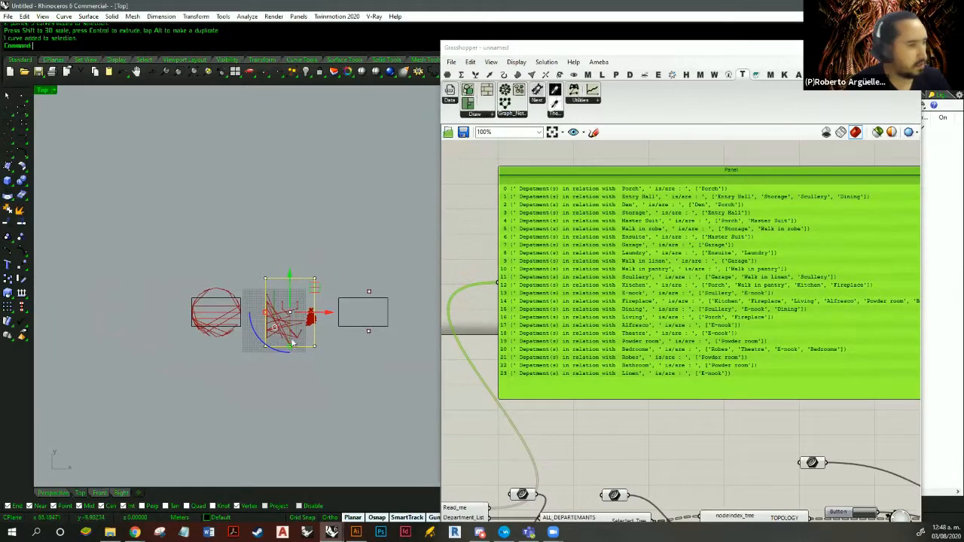
drag(291, 351, 241, 325)
right_drag(304, 400, 284, 401)
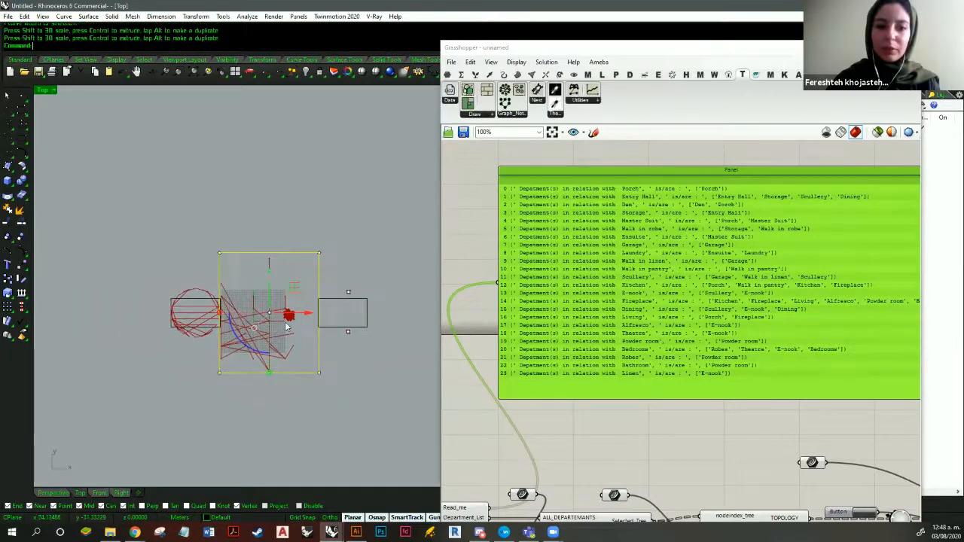
- Move the enlarged Space Syntax boundary rectangle above the other two boundaries
drag(295, 288, 272, 177)
right_drag(251, 133, 243, 146)
scroll(243, 146, up, 8)
scroll(319, 191, up, 13)
scroll(352, 225, down, 15)
click(337, 380)
- Reassign the curve parameter feeding Spatial Graph's Input_Boundry input to the rectangle between the two points
right_drag(387, 449, 221, 266)
click(280, 342)
right_drag(772, 467, 589, 249)
right_click(588, 247)
click(635, 382)
click(253, 299)
right_drag(253, 299, 299, 284)
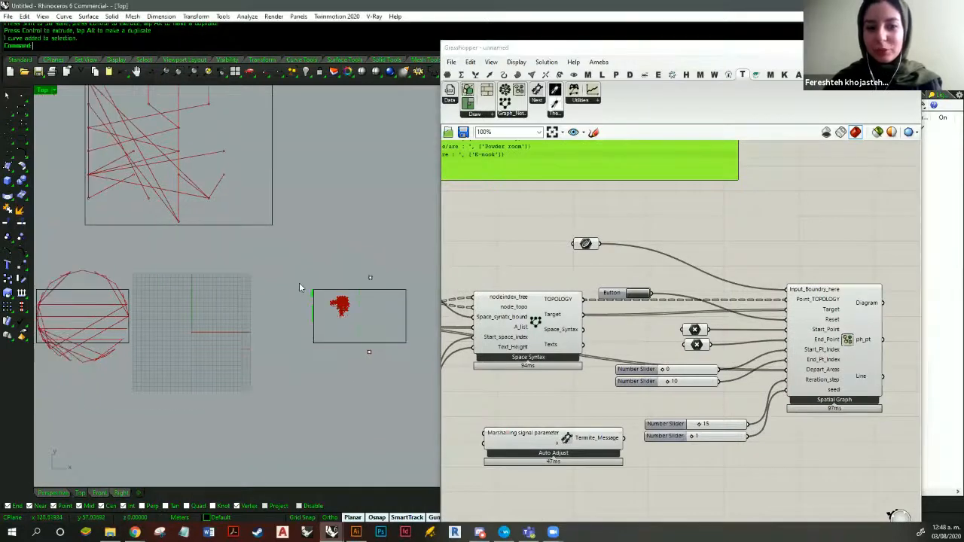
scroll(299, 285, down, 3)
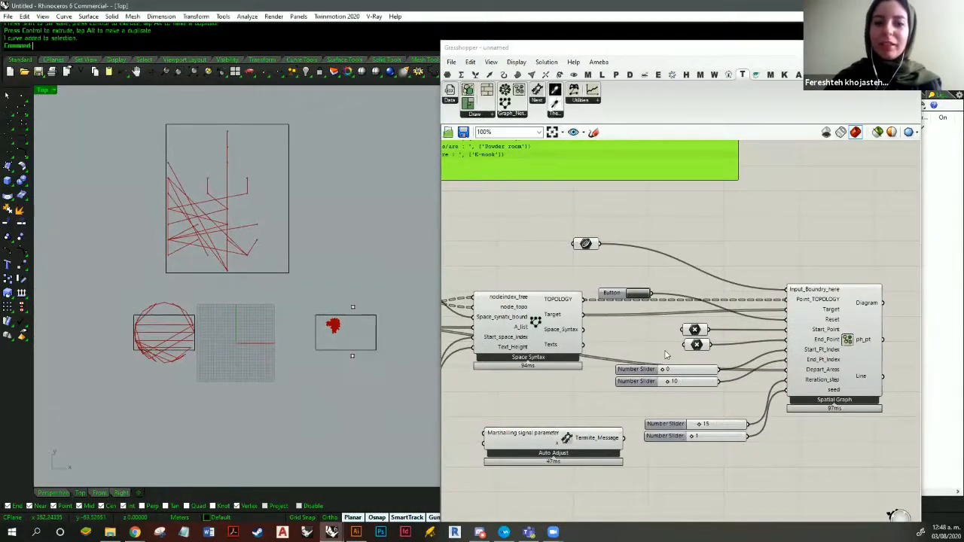
- Examine the spatial graph drawn inside its boundary rectangle and compare it with the department relations panel
right_drag(334, 323, 319, 276)
scroll(321, 277, up, 20)
right_drag(351, 344, 290, 301)
scroll(304, 274, down, 4)
scroll(320, 295, down, 2)
right_drag(637, 284, 729, 400)
scroll(728, 400, down, 1)
right_drag(719, 390, 724, 404)
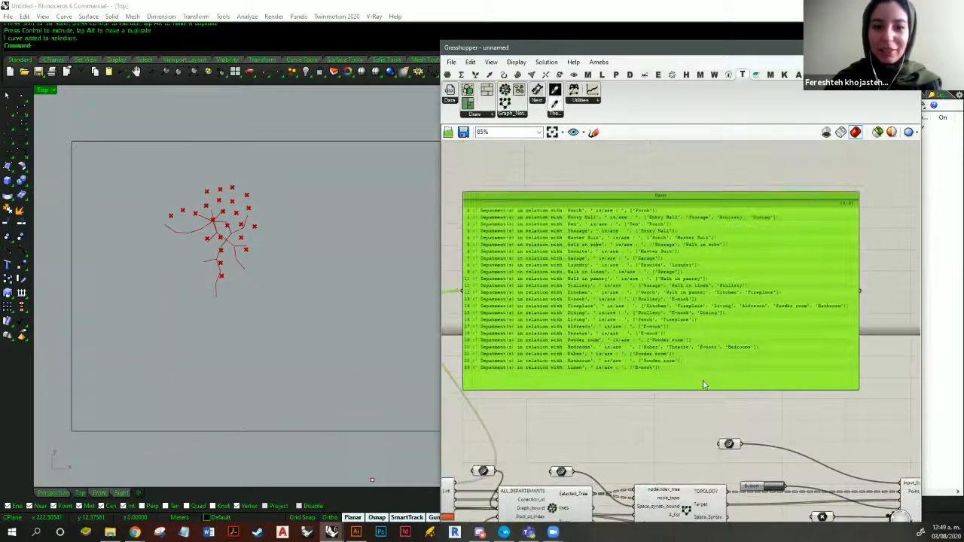
right_drag(618, 405, 705, 332)
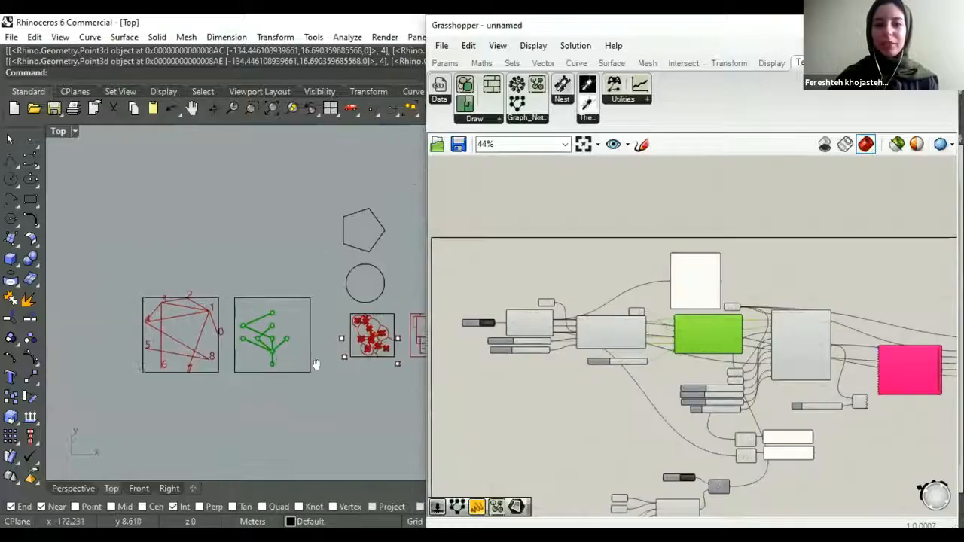
- Inspect the Layout component at the end of the Termite-Nest definition and its geometry in the Rhino view
right_drag(316, 364, 243, 345)
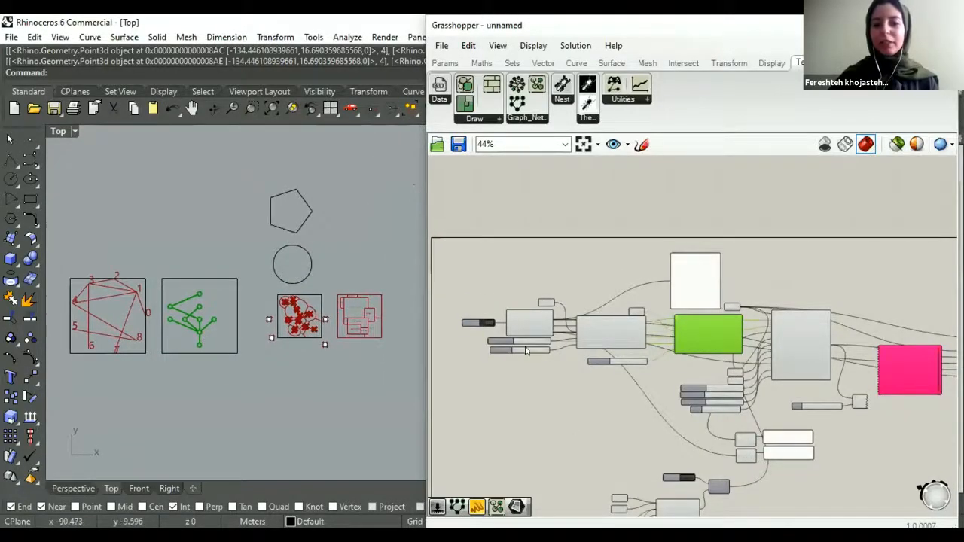
scroll(551, 376, down, 4)
scroll(655, 348, up, 4)
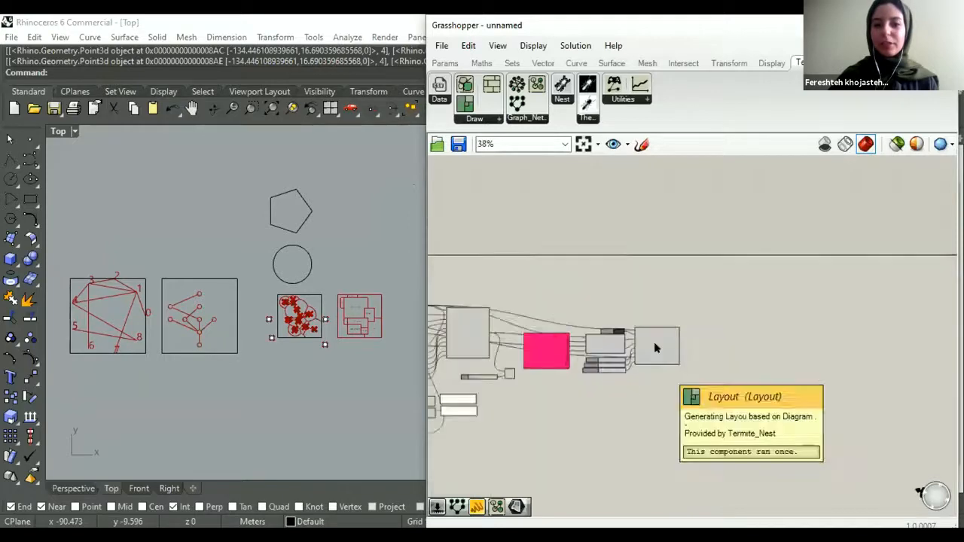
scroll(655, 347, up, 3)
click(670, 328)
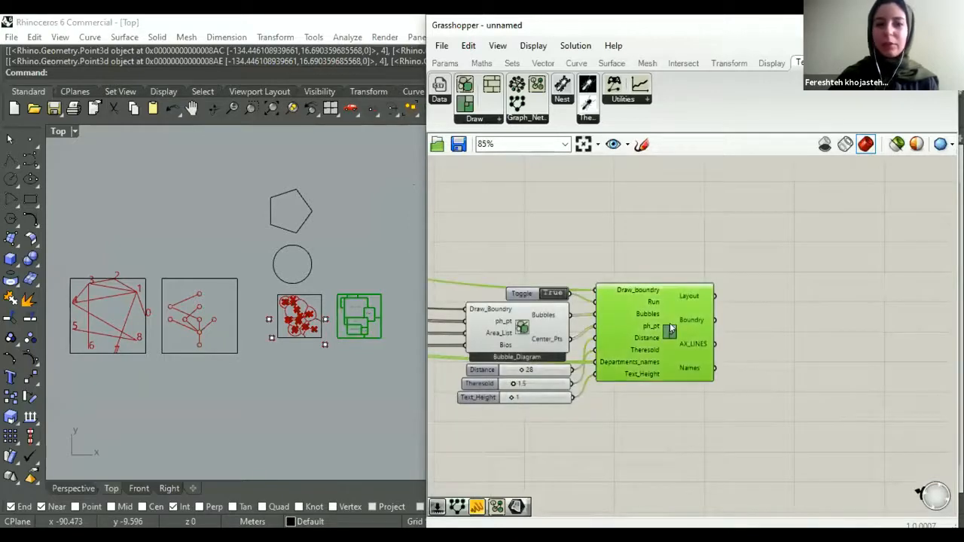
scroll(672, 328, down, 6)
- Inspect the Data component's connections at the start of the definition and review the component chain towards Layout
right_drag(468, 320, 653, 346)
scroll(624, 347, up, 4)
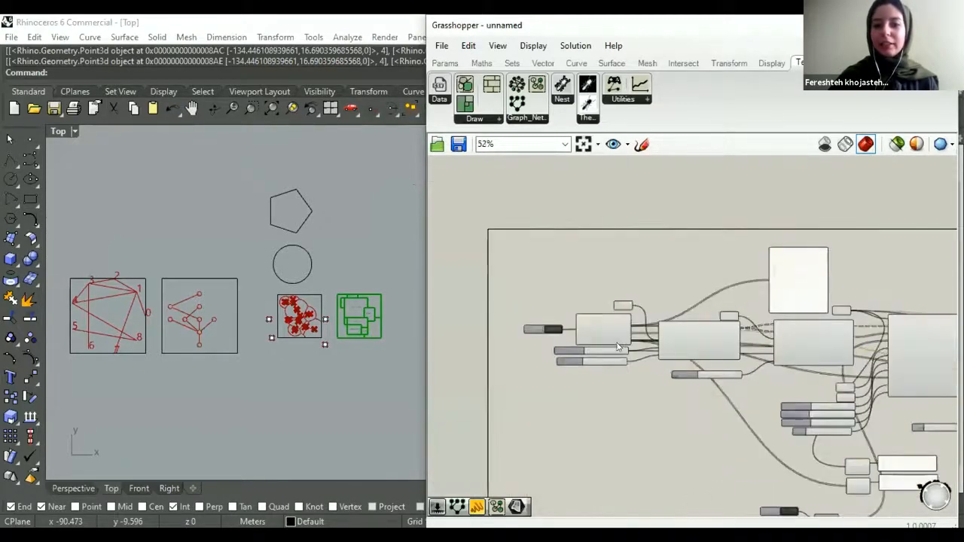
scroll(618, 346, up, 2)
scroll(601, 317, up, 1)
click(584, 333)
right_drag(589, 280, 538, 303)
scroll(538, 303, down, 2)
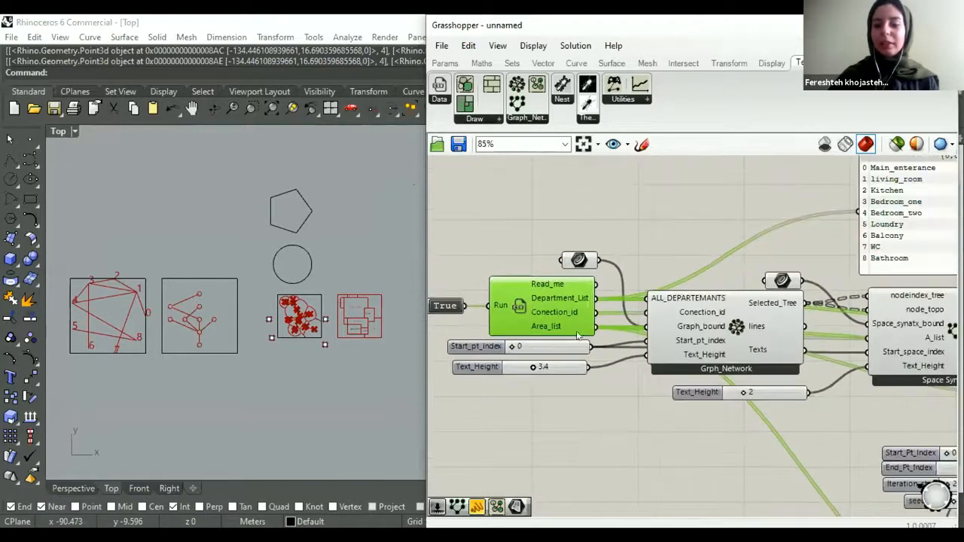
scroll(578, 336, down, 4)
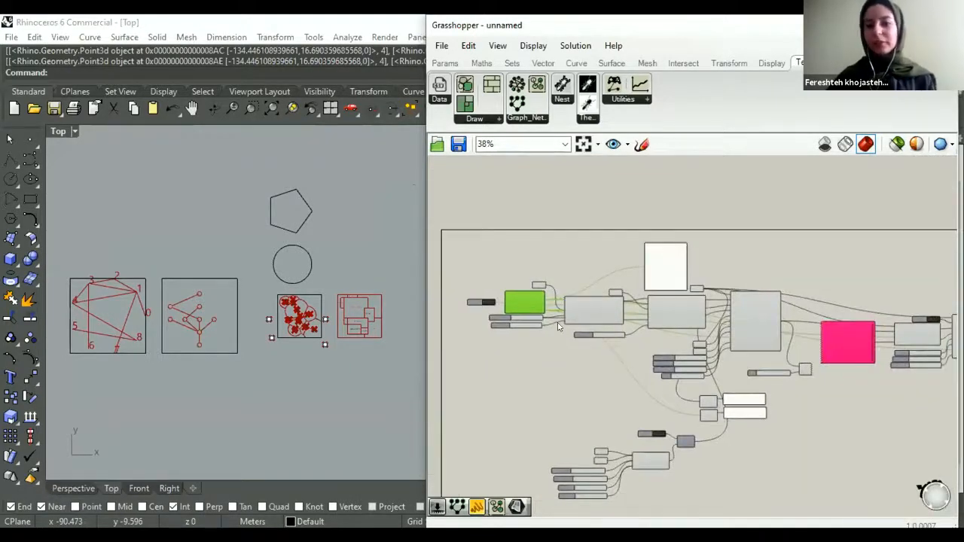
scroll(557, 326, down, 3)
right_drag(684, 329, 620, 333)
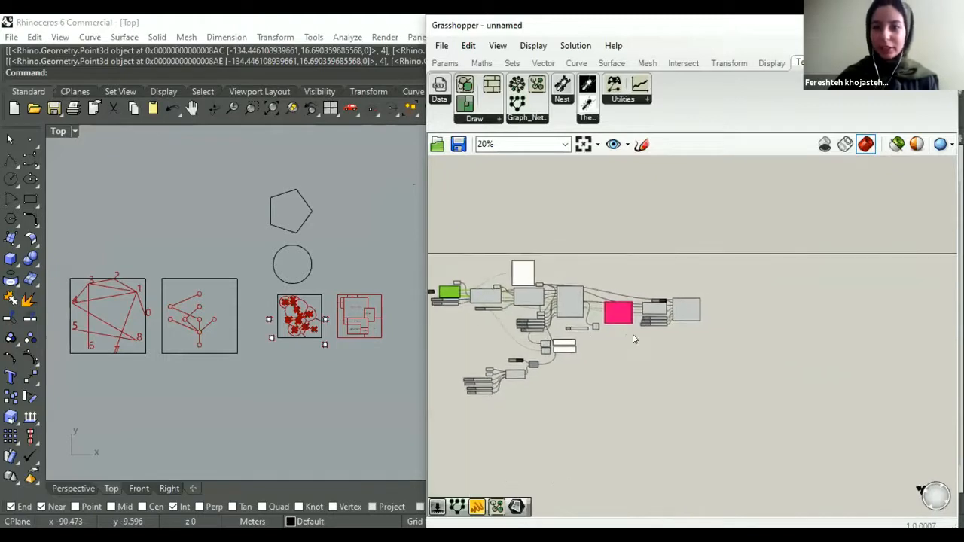
- Add a Curve parameter beside the Layout component and connect it to the Layout output
scroll(645, 317, up, 7)
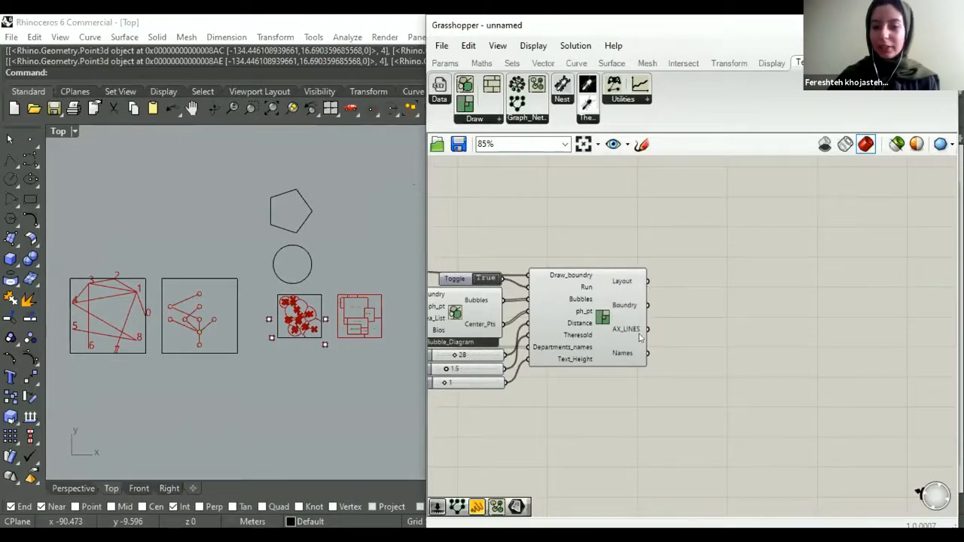
mouse_move(623, 340)
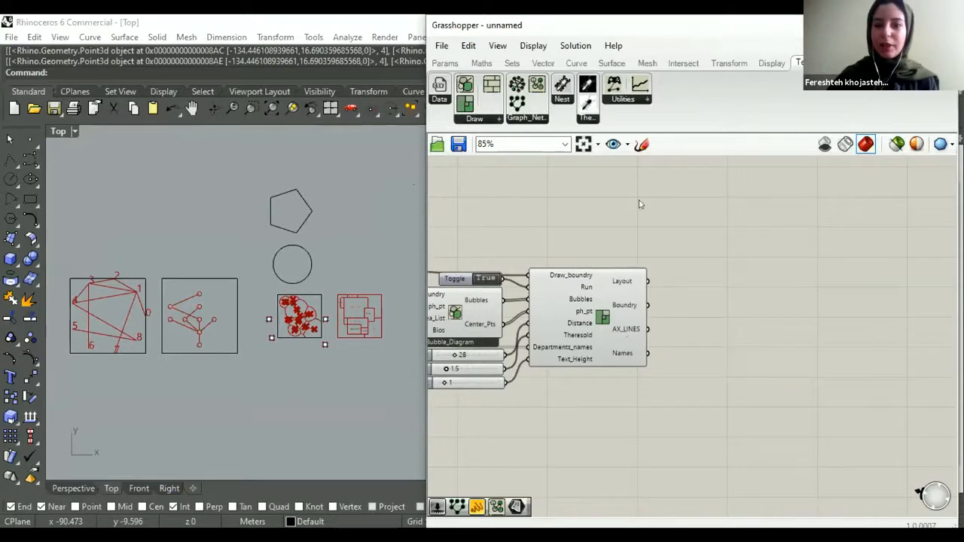
right_drag(650, 272, 588, 287)
scroll(565, 314, up, 1)
click(446, 65)
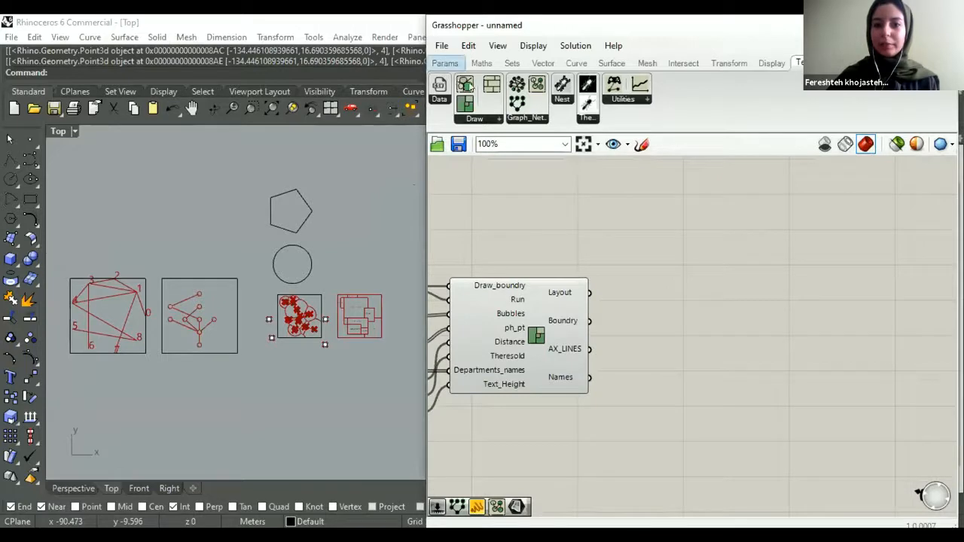
click(485, 84)
click(639, 277)
scroll(640, 306, up, 2)
drag(612, 262, 570, 286)
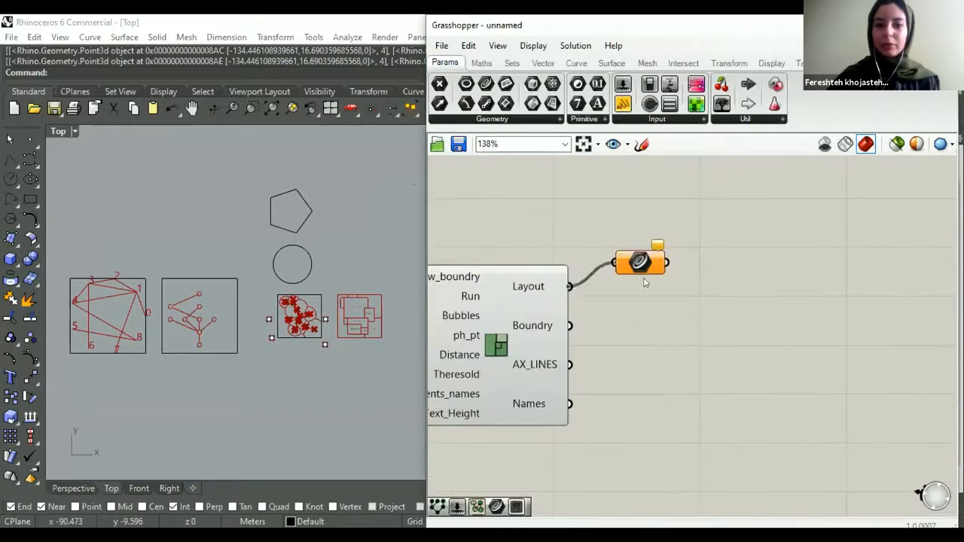
drag(639, 262, 639, 286)
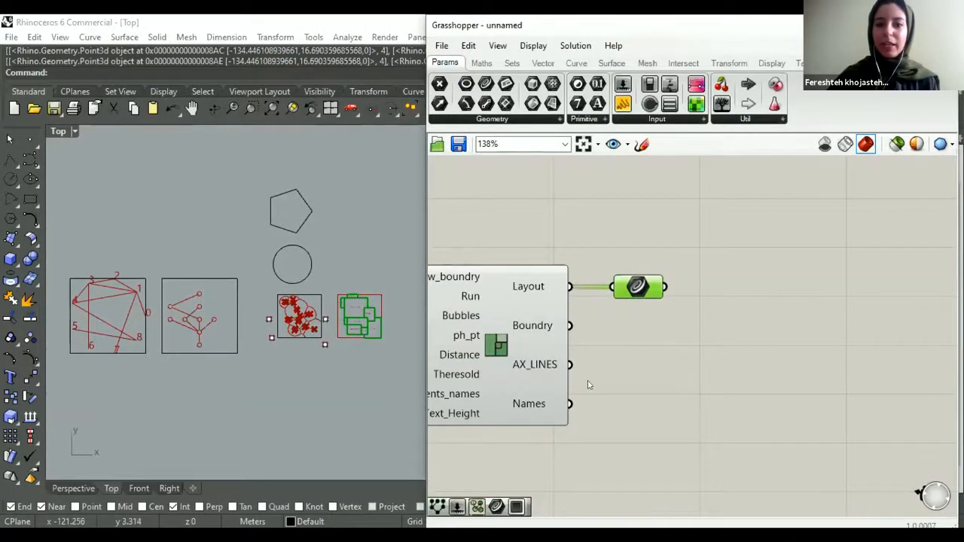
- Add an Area component and connect the Curve parameter to its G input
scroll(415, 332, up, 4)
click(665, 333)
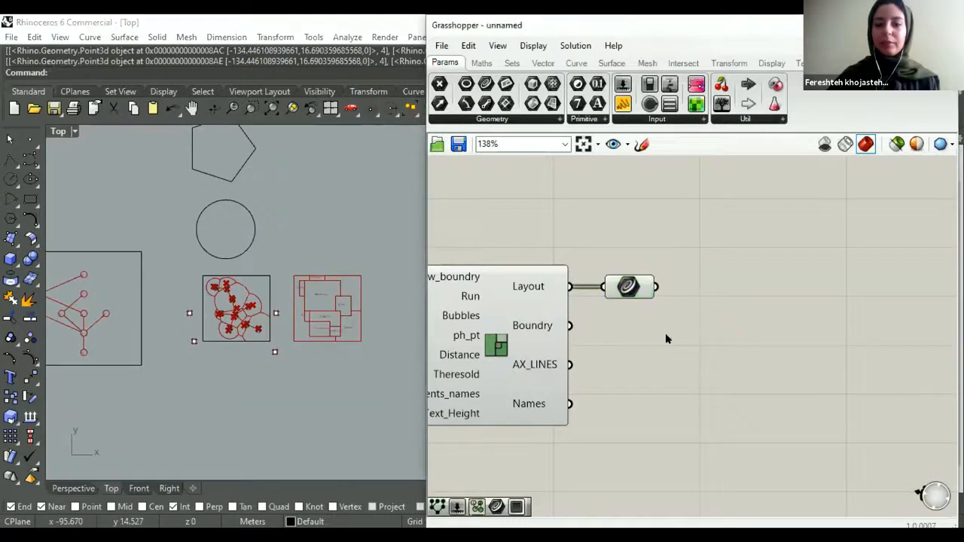
double_click(665, 332)
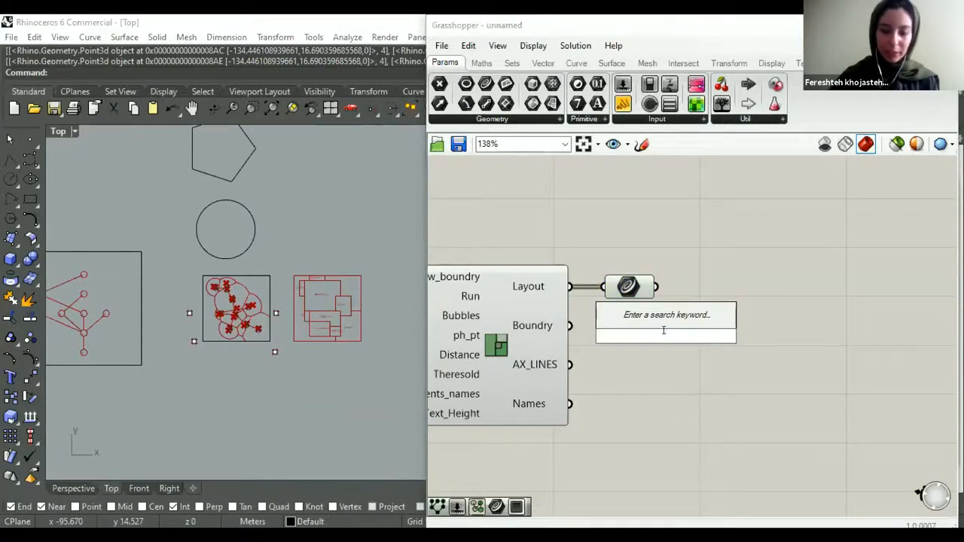
text(area)
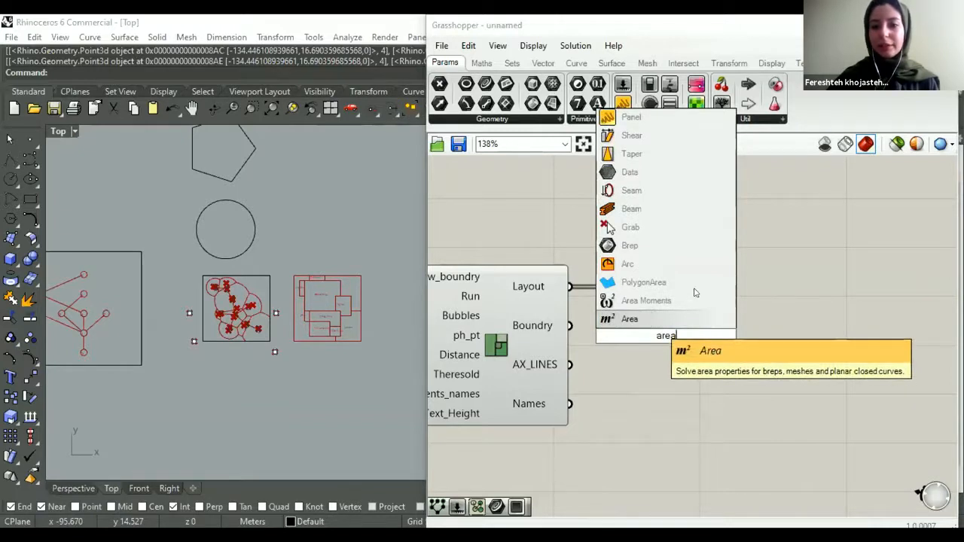
click(682, 316)
drag(655, 286, 668, 286)
right_drag(696, 341, 611, 357)
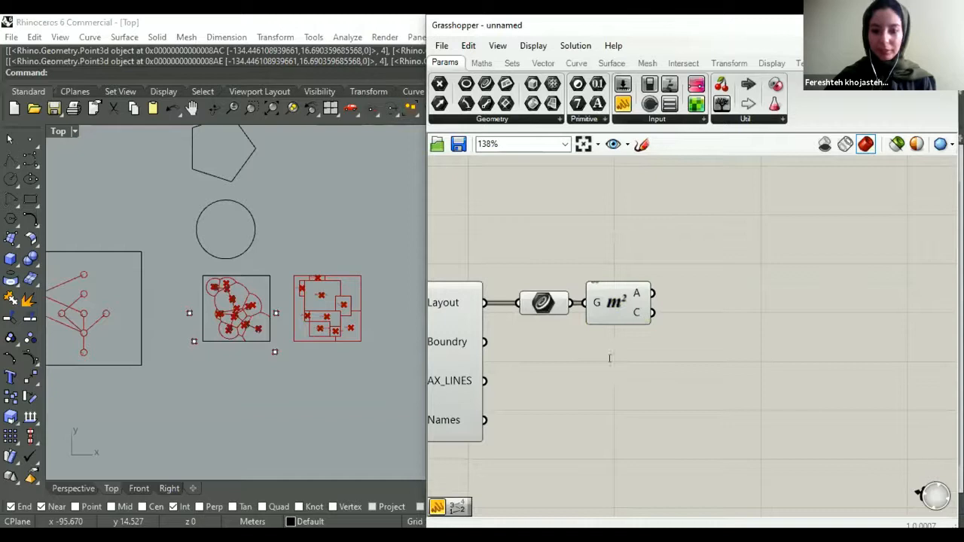
- Add a Mass Addition component and connect the Area component's A output to its I input
double_click(611, 359)
text(mass)
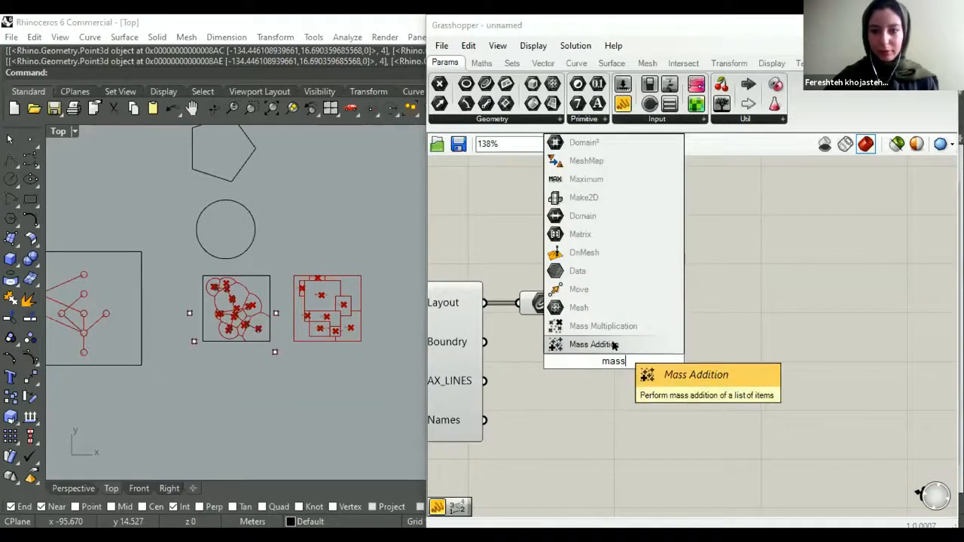
click(649, 344)
scroll(700, 305, up, 3)
mouse_move(634, 292)
mouse_down()
mouse_move(700, 305)
mouse_move(684, 291)
mouse_up()
click(649, 234)
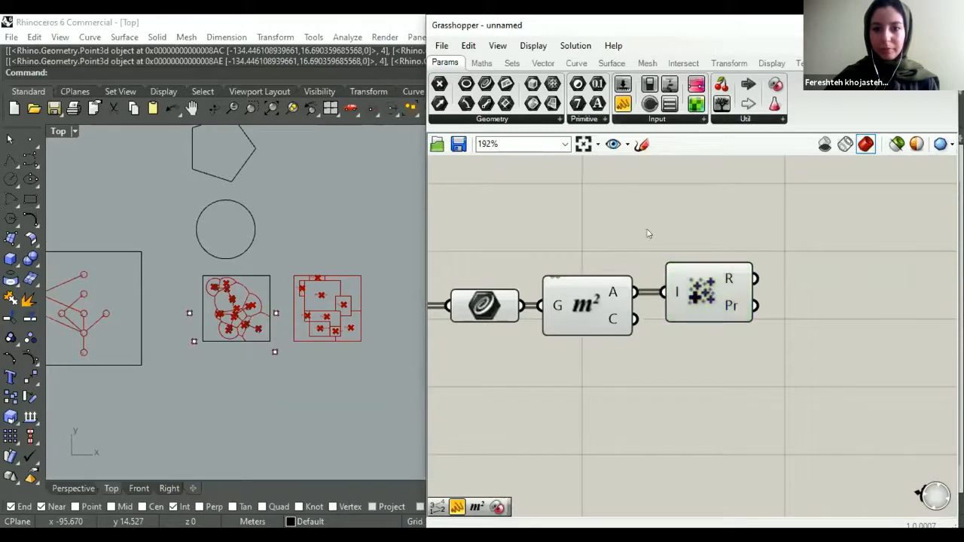
- Delete the Mass Addition component beside the Area component
scroll(667, 294, down, 4)
right_drag(642, 294, 612, 306)
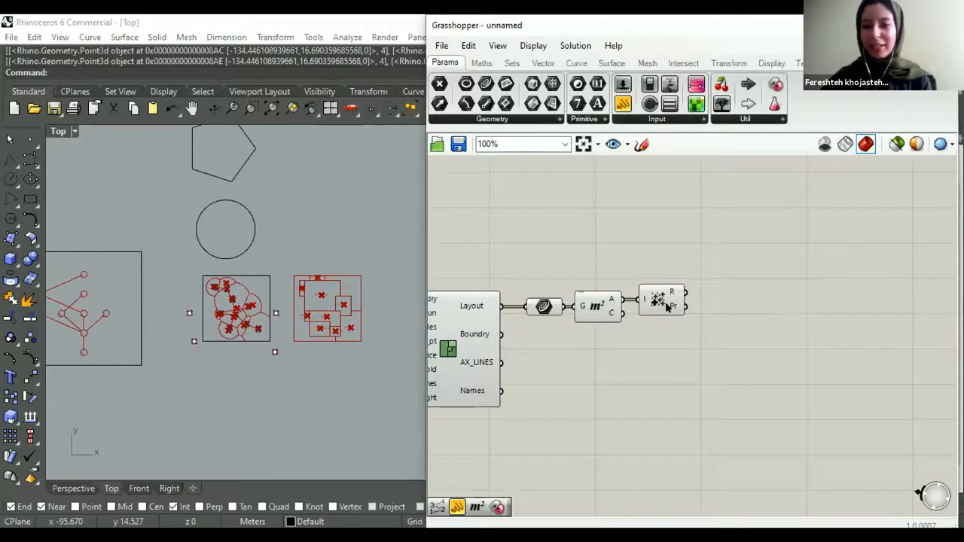
click(667, 307)
key(Delete)
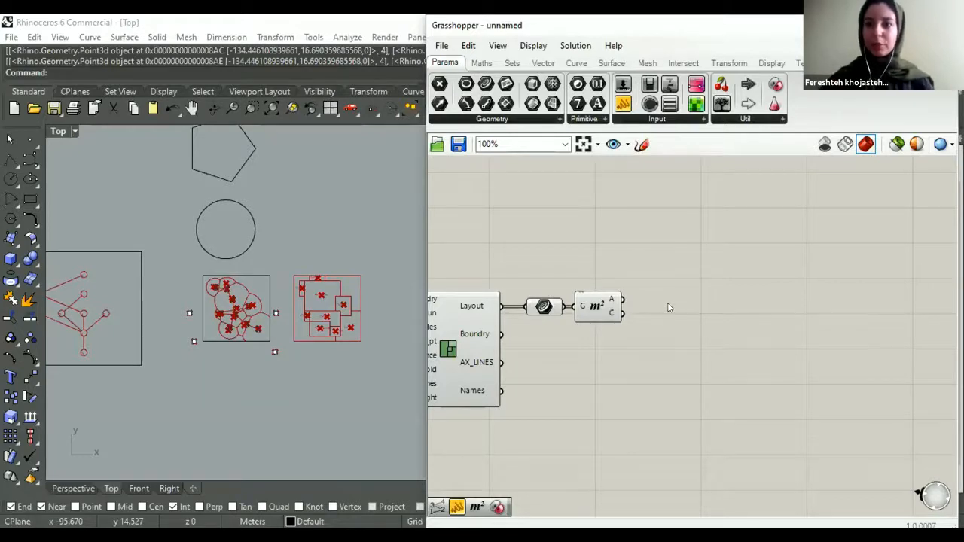
- Connect the empty panel near the start of the definition to the Area_list output
click(596, 305)
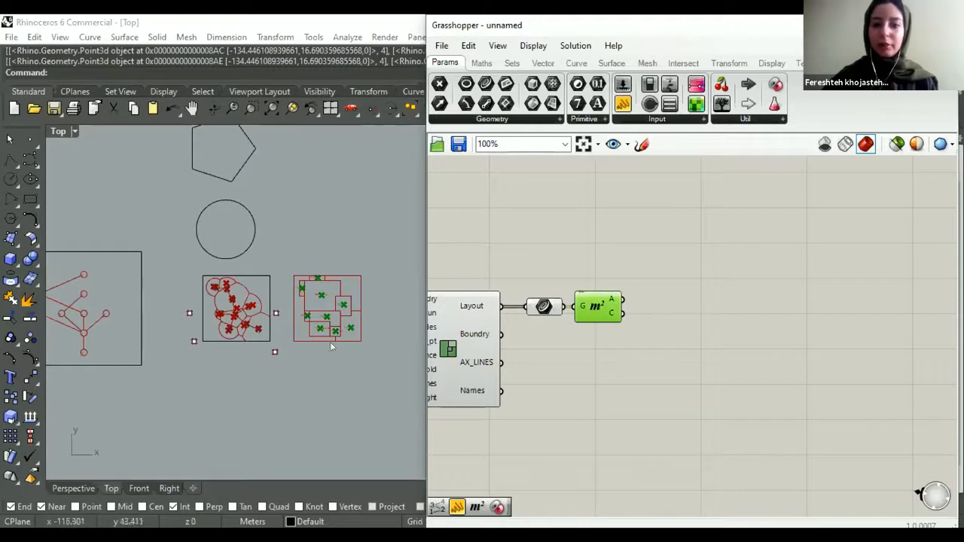
click(611, 268)
scroll(546, 239, down, 3)
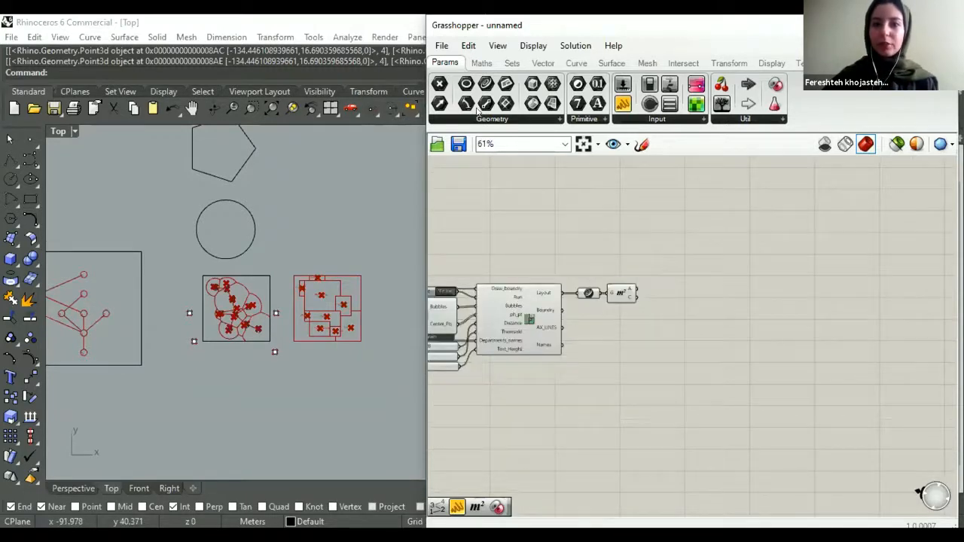
scroll(633, 362, down, 4)
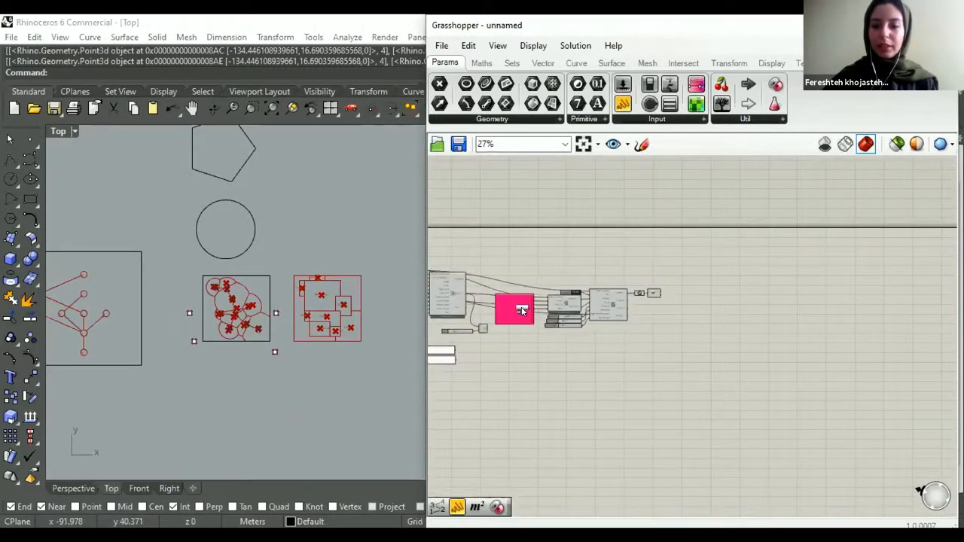
scroll(543, 300, up, 5)
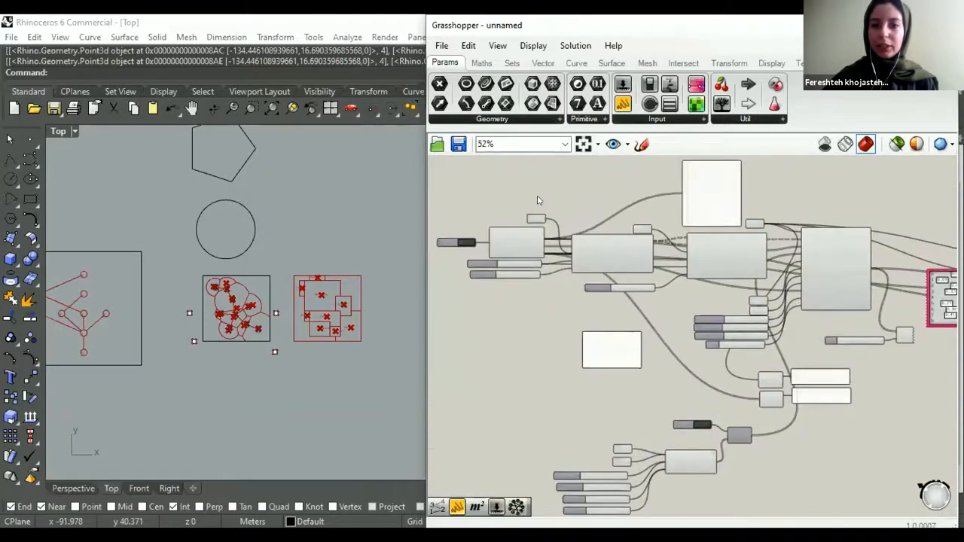
scroll(667, 411, up, 3)
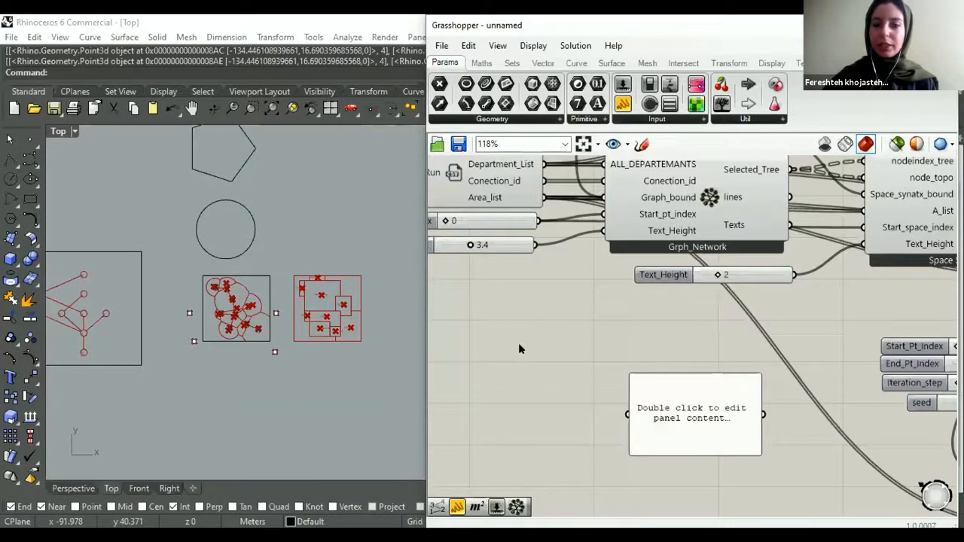
scroll(440, 305, down, 8)
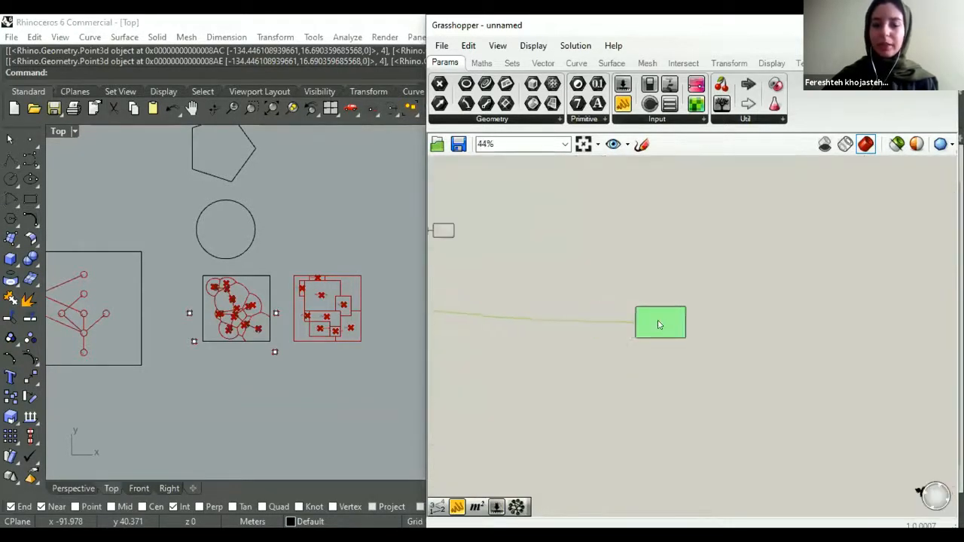
- Move the Area_list panel to the end of the definition, just below the Layout and Area components
scroll(440, 305, up, 4)
scroll(620, 289, up, 2)
drag(556, 314, 634, 320)
right_drag(598, 306, 557, 350)
scroll(674, 311, down, 2)
click(669, 307)
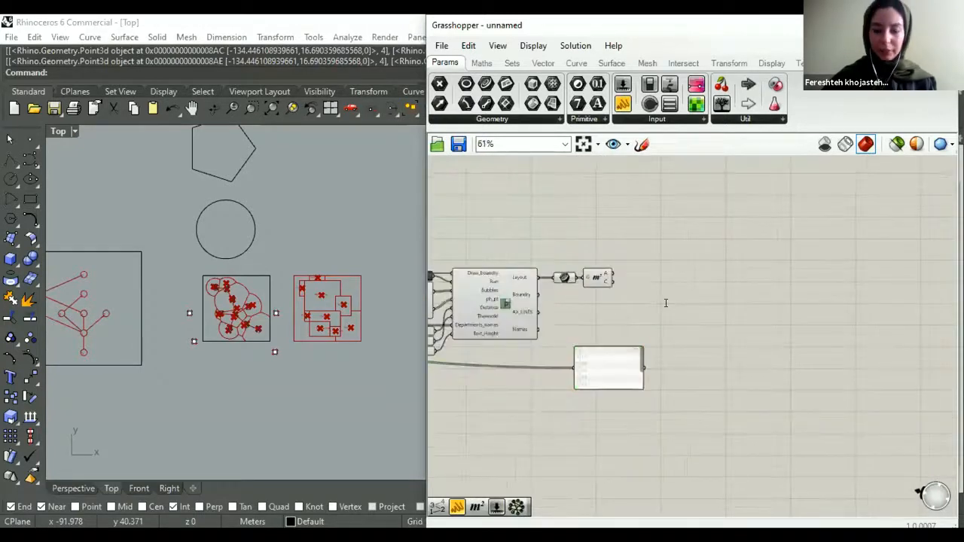
- Add a Subtraction component and connect the Area component's A output to input A and the Area_list panel to input B
double_click(666, 303)
text(-)
key(Return)
scroll(663, 313, up, 2)
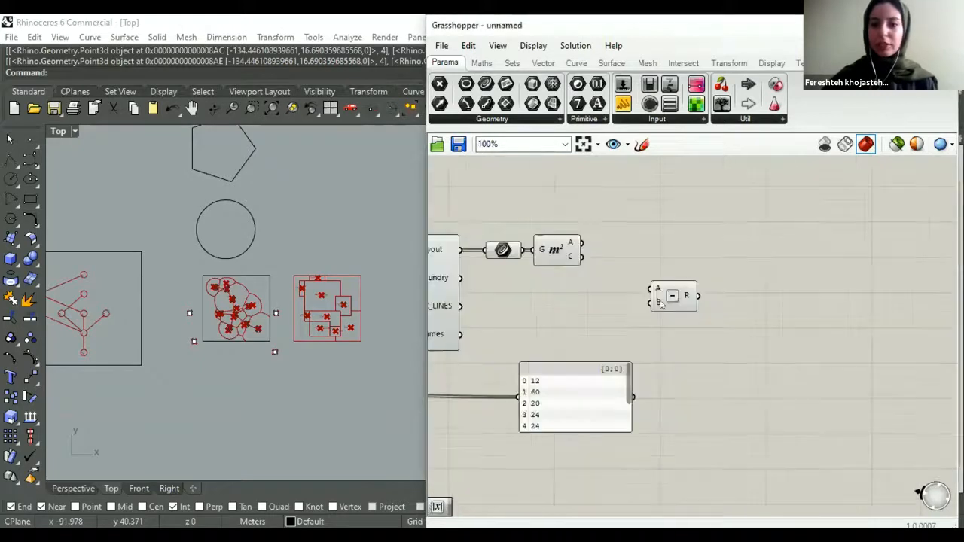
drag(594, 406, 570, 409)
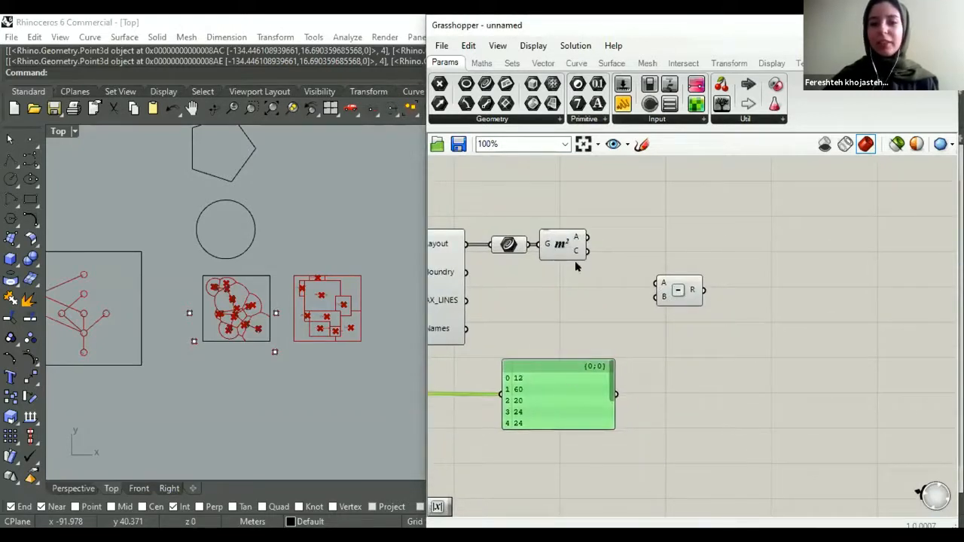
drag(588, 238, 656, 283)
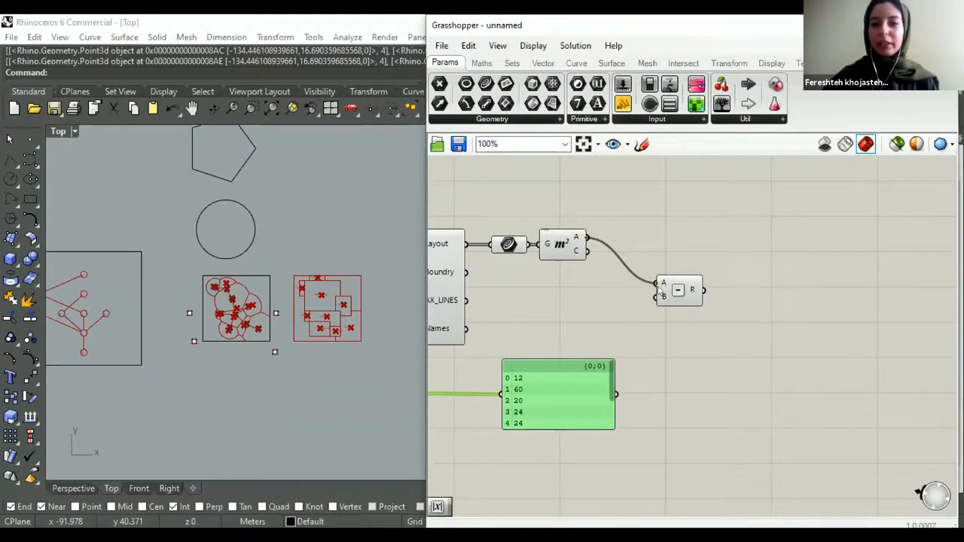
drag(616, 393, 655, 296)
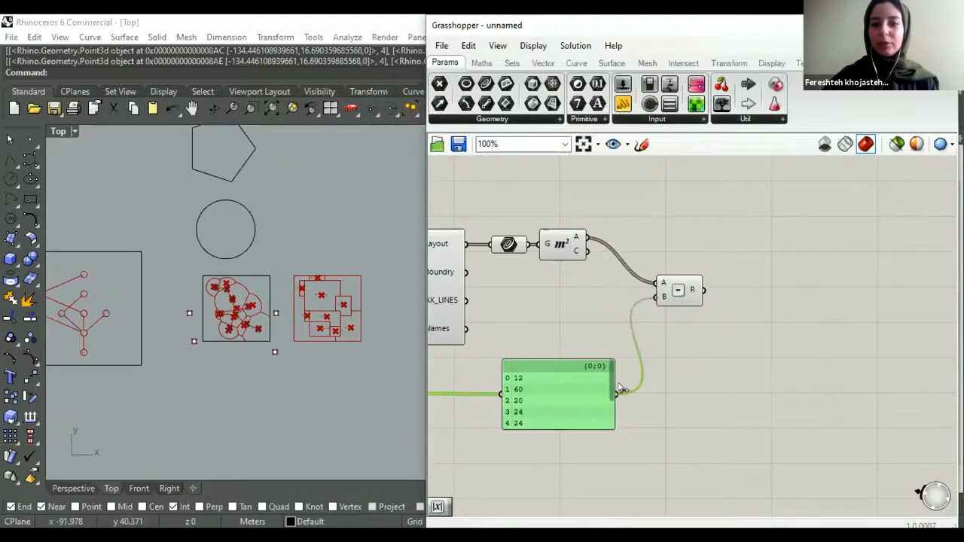
- Add an Absolute component and connect the Subtraction result to its x input
double_click(663, 350)
text(absol)
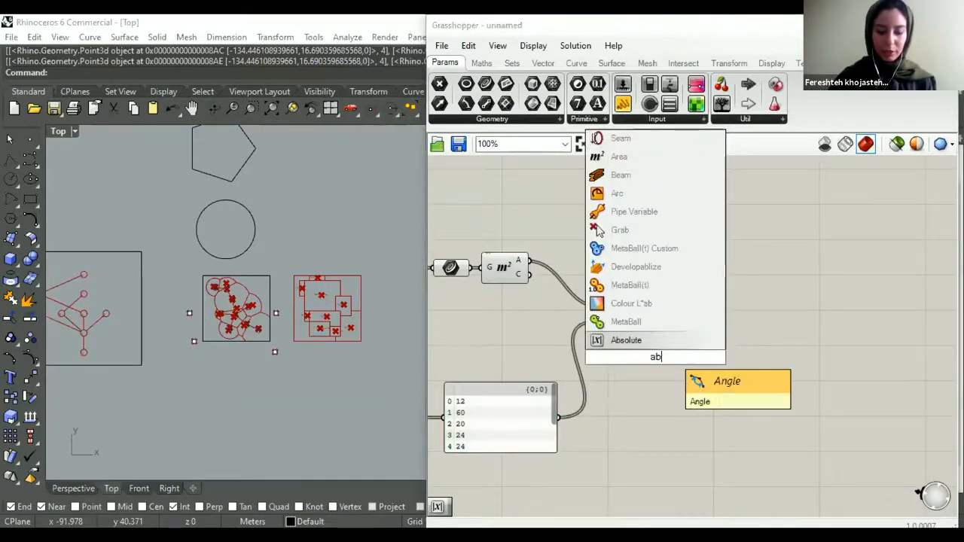
click(636, 341)
drag(644, 354, 661, 313)
click(673, 291)
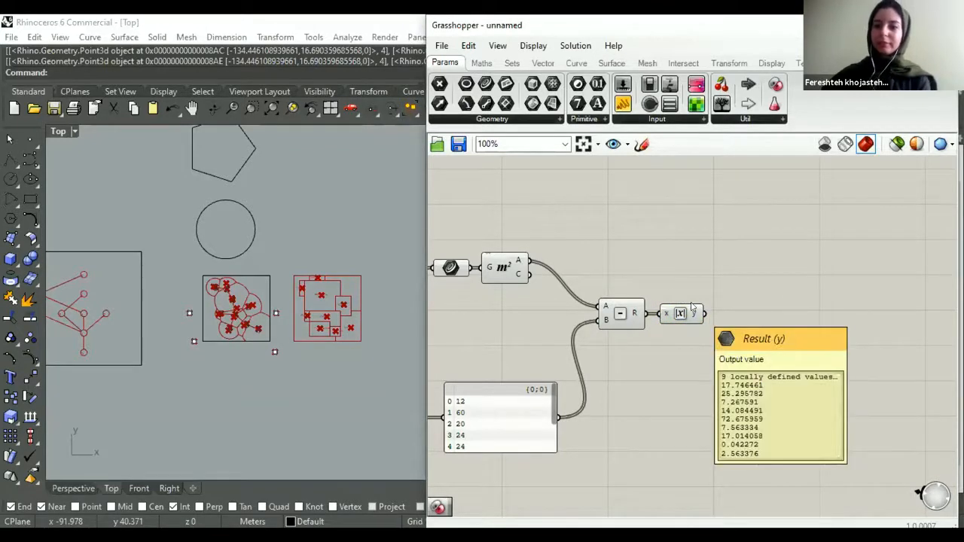
- Add a panel connected to the Absolute component's y output and enlarge it until the whole list fits
right_drag(693, 332, 583, 344)
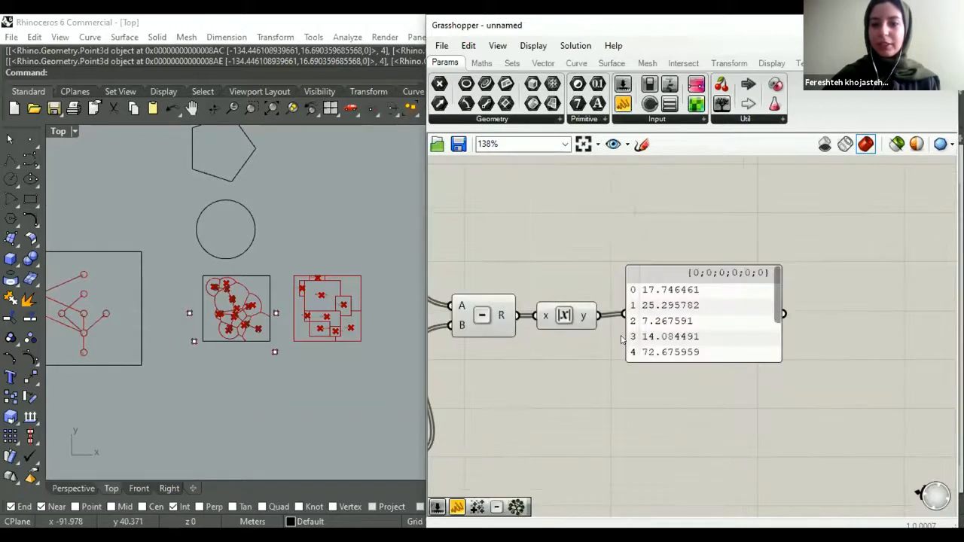
scroll(645, 323, up, 2)
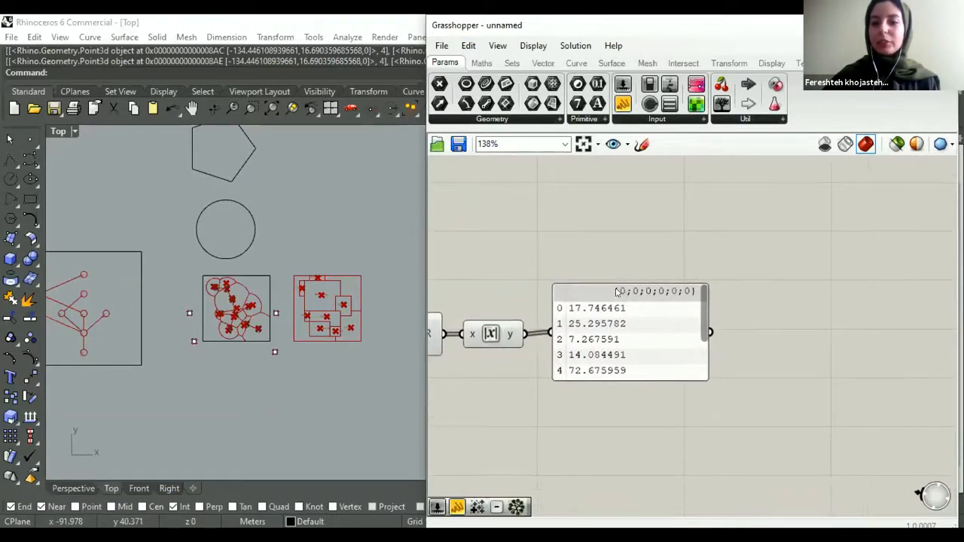
drag(612, 294, 610, 295)
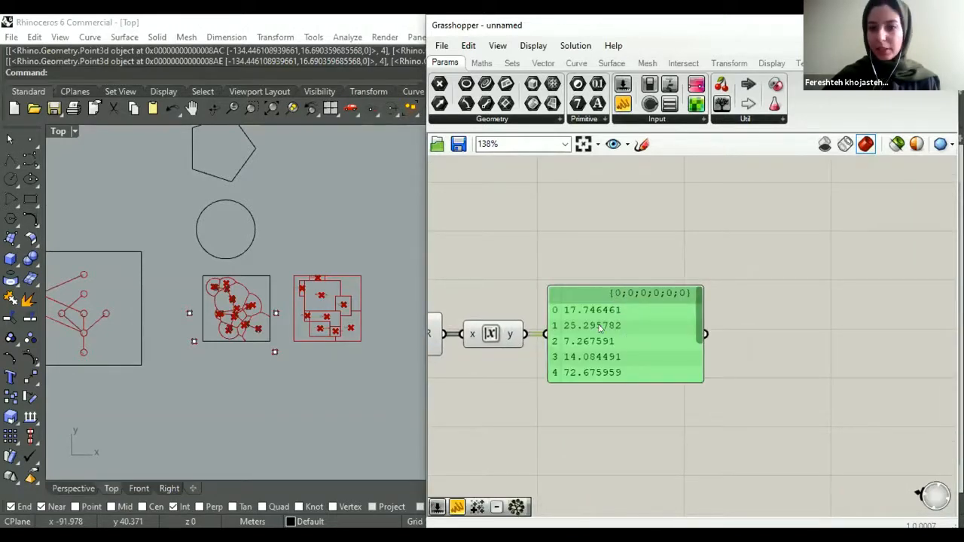
scroll(592, 329, up, 3)
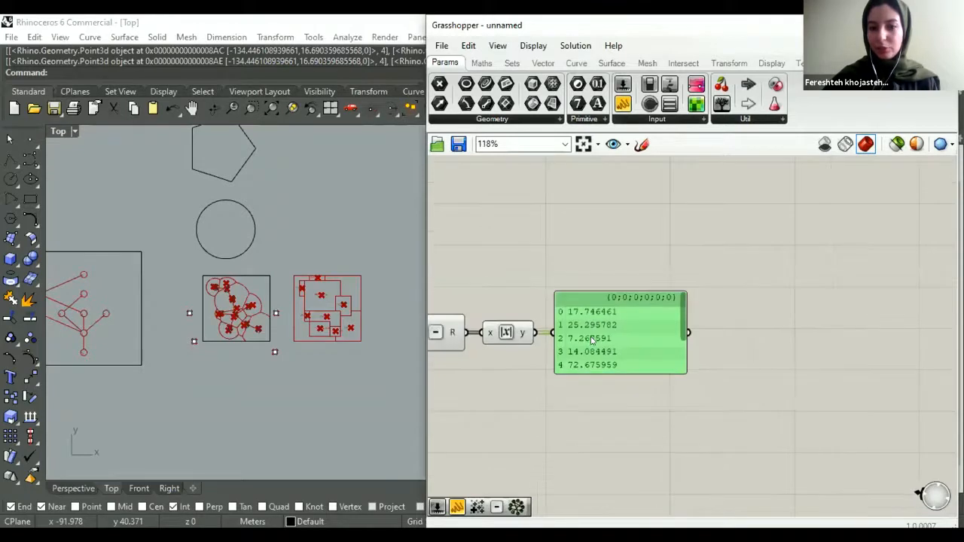
drag(601, 478, 602, 490)
drag(603, 404, 604, 367)
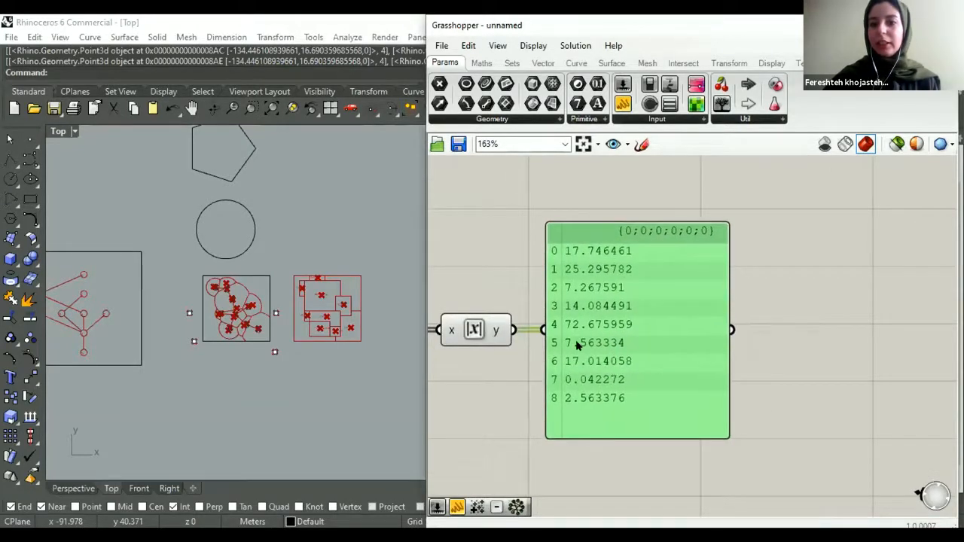
- Examine the absolute area differences listed in the panel
scroll(591, 323, down, 2)
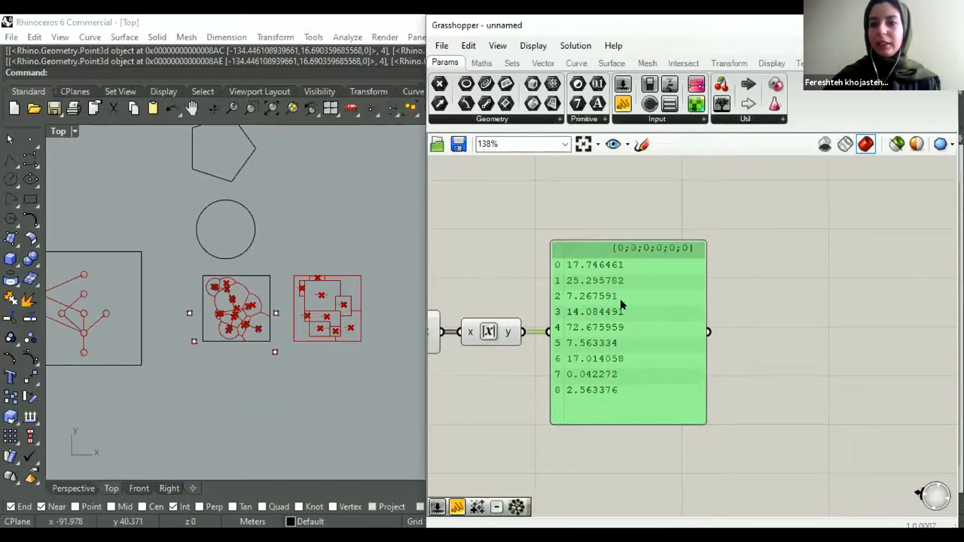
scroll(621, 305, up, 1)
scroll(611, 334, down, 1)
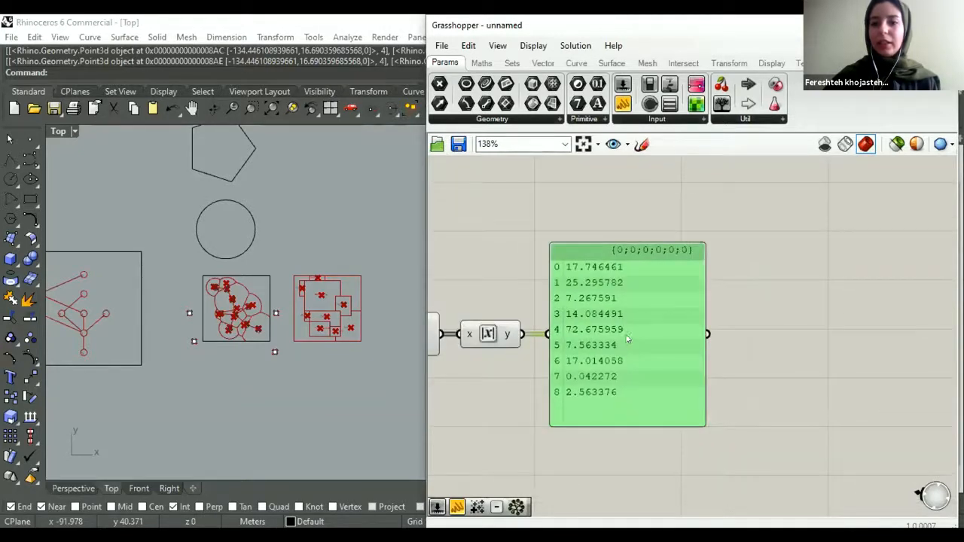
scroll(626, 338, down, 1)
scroll(619, 316, up, 1)
right_drag(518, 289, 510, 271)
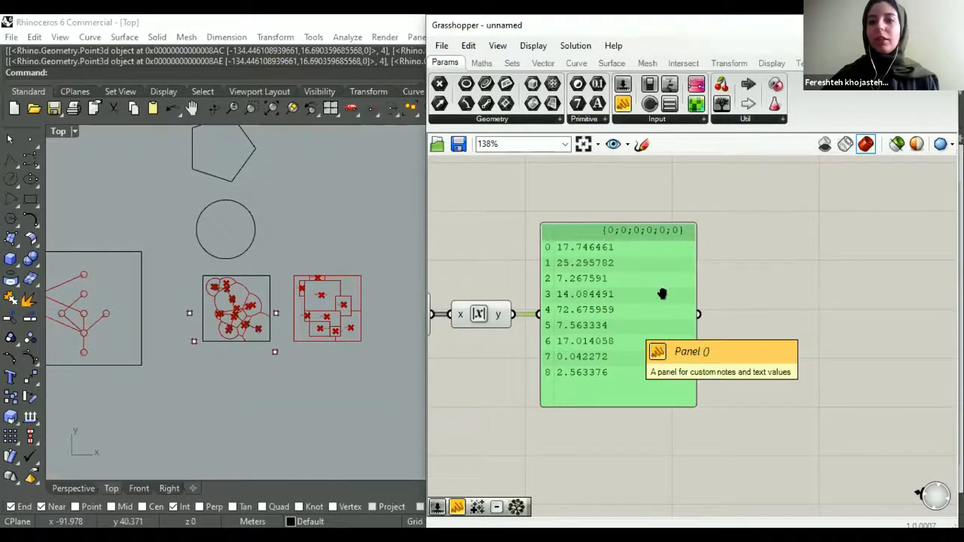
- Add a Galapagos component beside the result panel and connect its Fitness to the Absolute component's y output
scroll(570, 292, down, 2)
right_drag(570, 292, 553, 292)
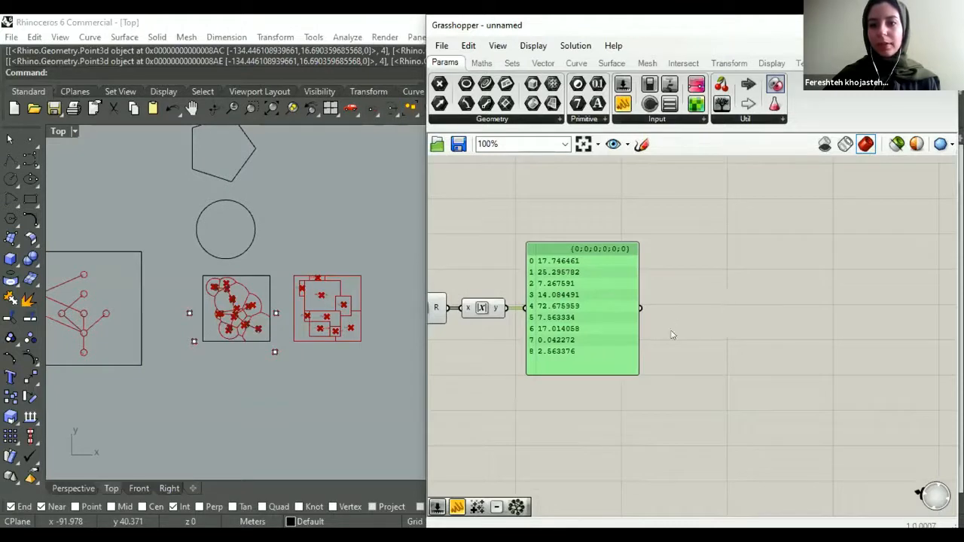
drag(690, 339, 495, 326)
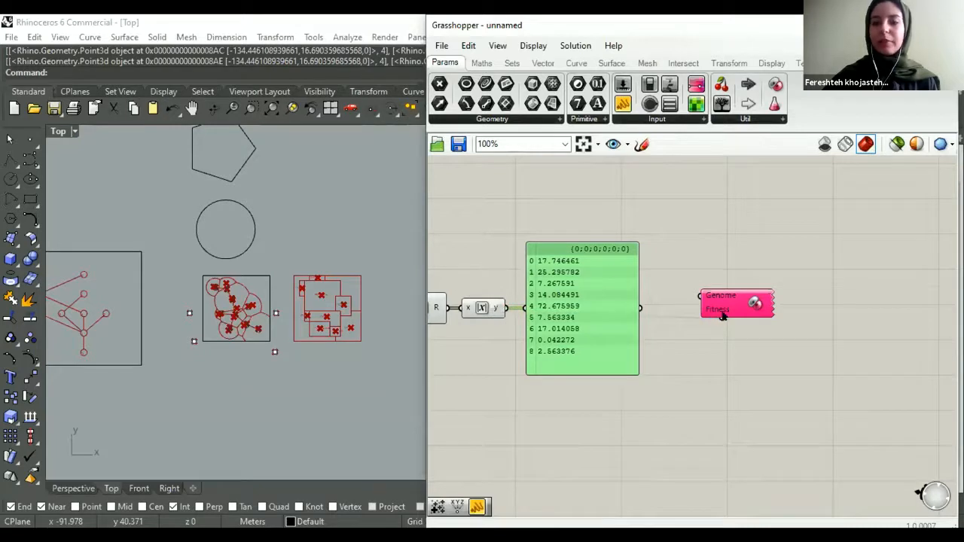
scroll(726, 296, down, 5)
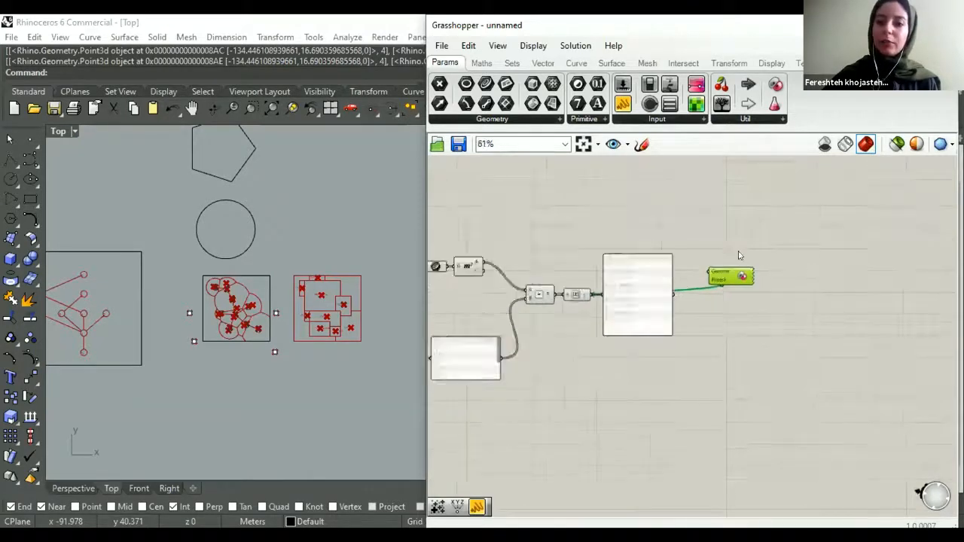
- Move the Galapagos component above the Gene Pool and connect its Genome to the Gene Pool
scroll(558, 283, down, 3)
scroll(543, 213, up, 4)
scroll(544, 213, down, 2)
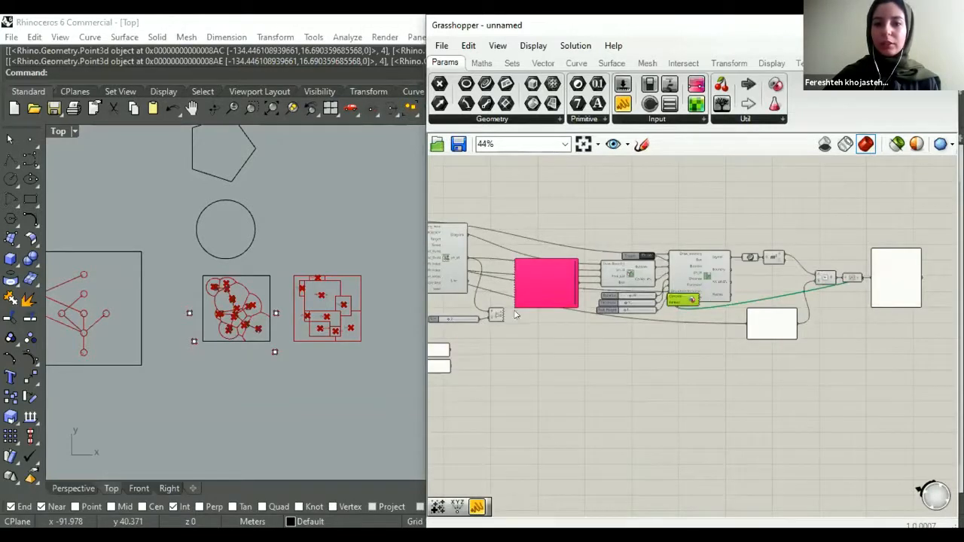
scroll(553, 223, up, 4)
drag(555, 210, 512, 307)
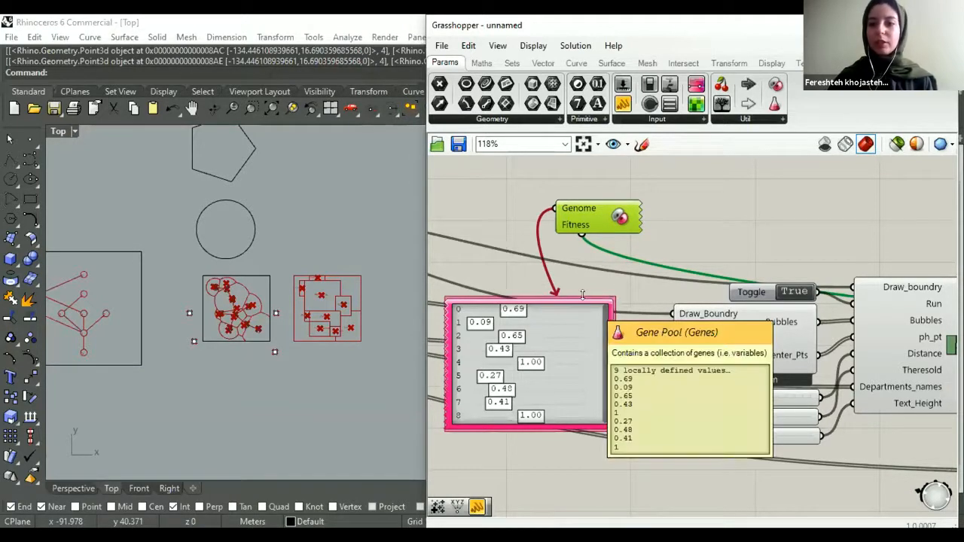
drag(574, 204, 542, 192)
- Cancel the test_relation file dialog and move the Galapagos component below the absolute differences panel
scroll(559, 205, down, 5)
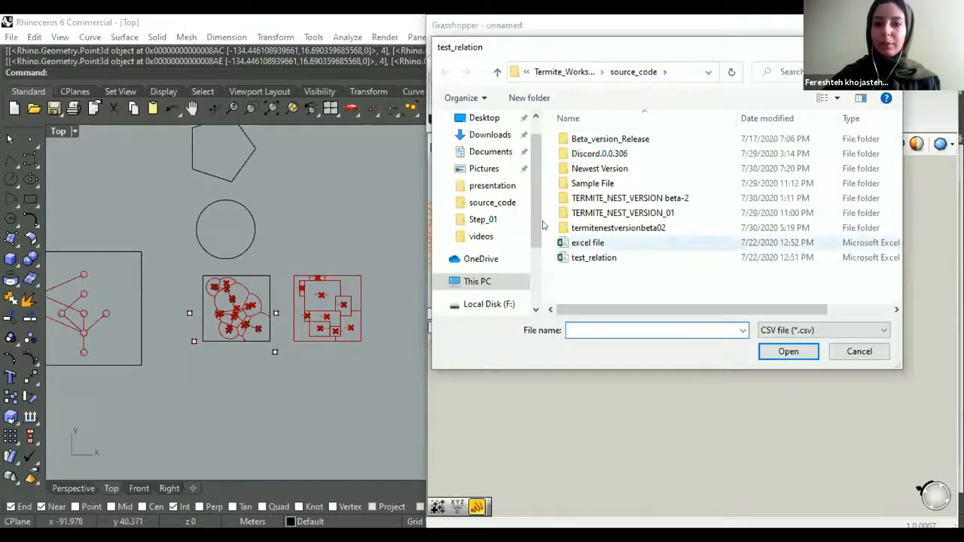
key(Escape)
scroll(549, 250, up, 1)
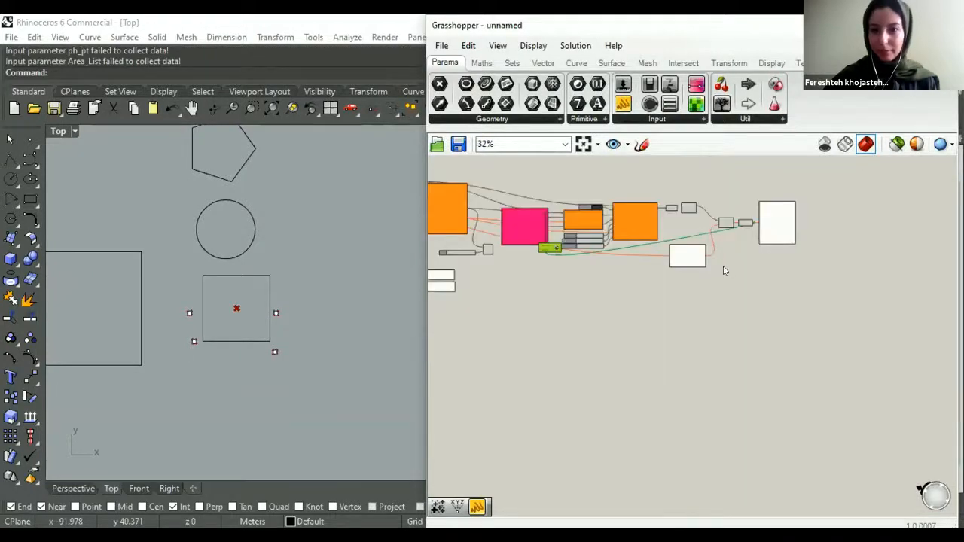
scroll(669, 313, up, 3)
drag(548, 248, 627, 318)
scroll(701, 291, up, 3)
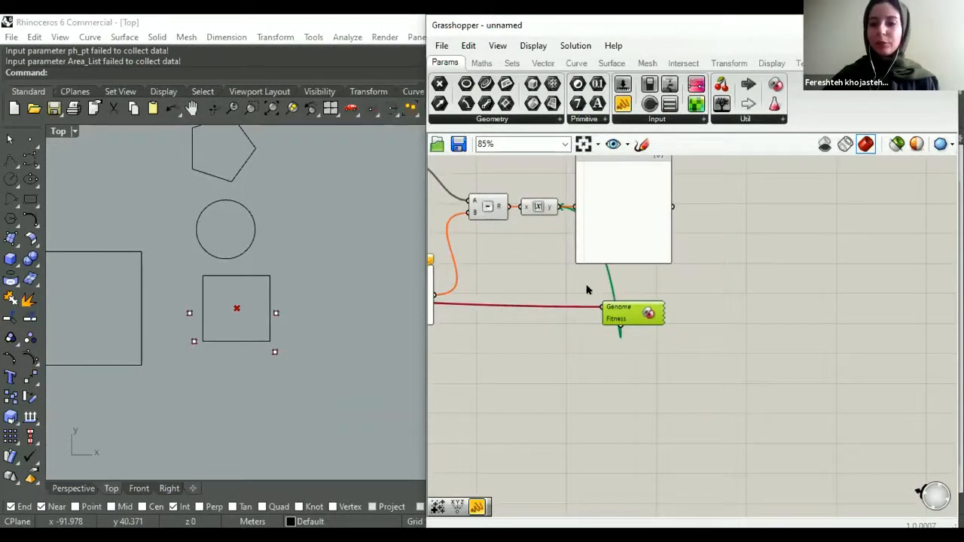
- Reset the Run toggle of the CSV-reading component to True and load the test_relation file from the source_code folder
scroll(545, 275, down, 2)
scroll(645, 260, down, 3)
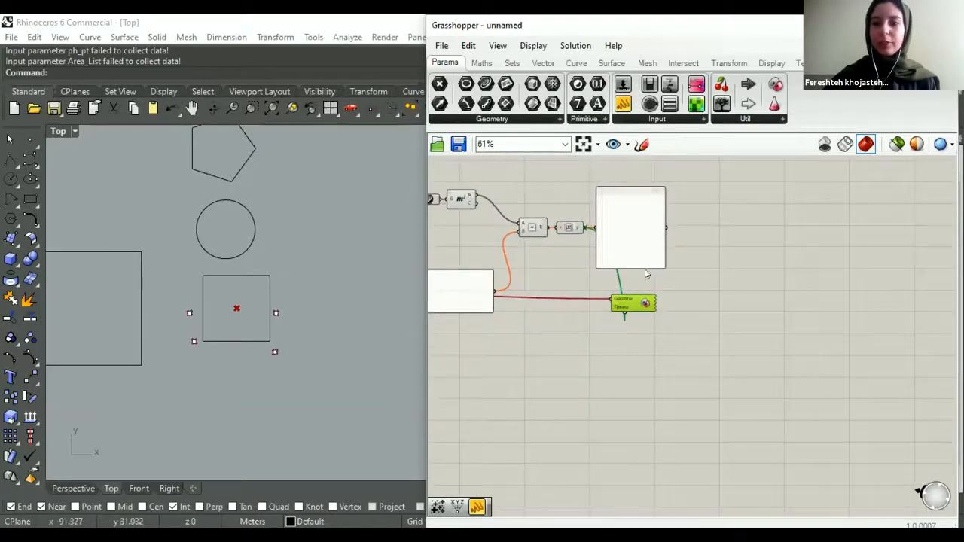
right_drag(525, 229, 944, 261)
scroll(522, 240, up, 4)
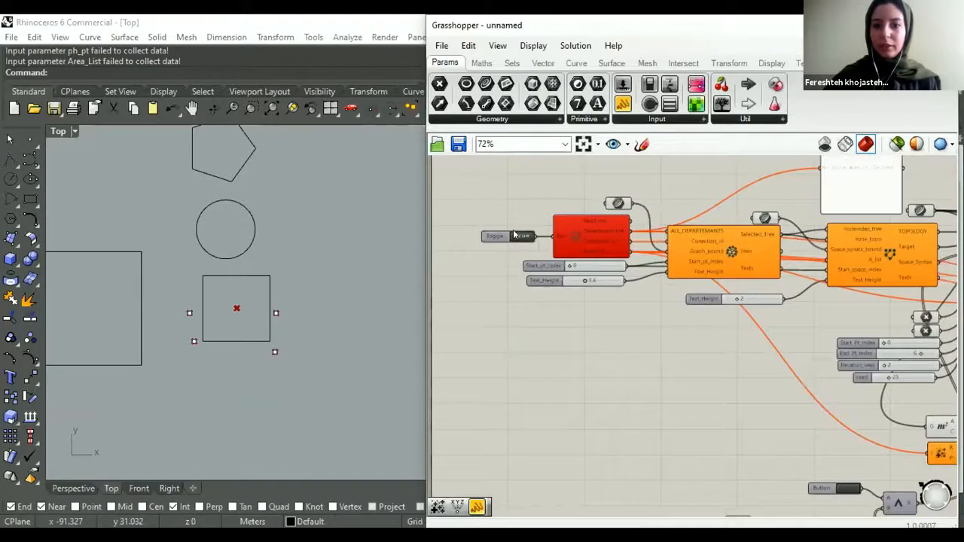
double_click(521, 239)
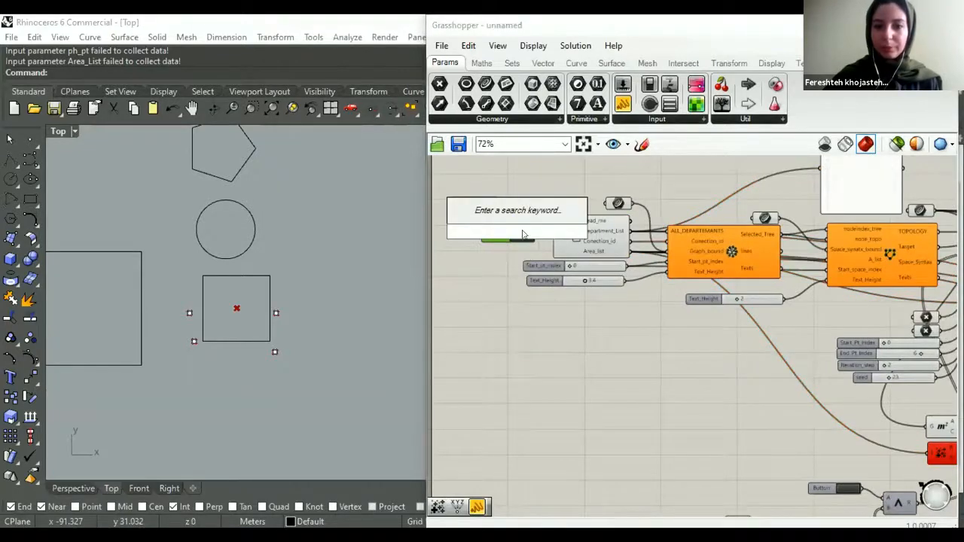
scroll(522, 239, up, 3)
double_click(582, 259)
click(594, 258)
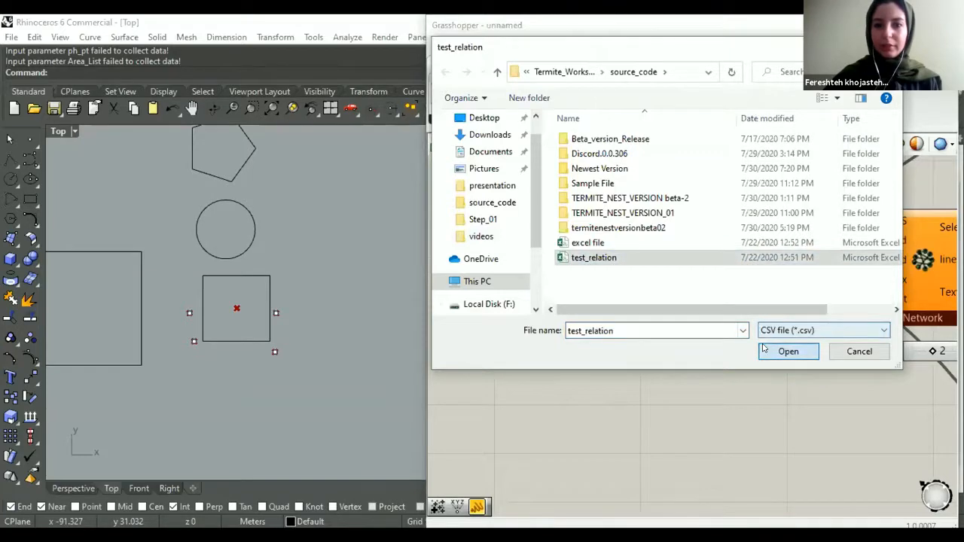
click(783, 351)
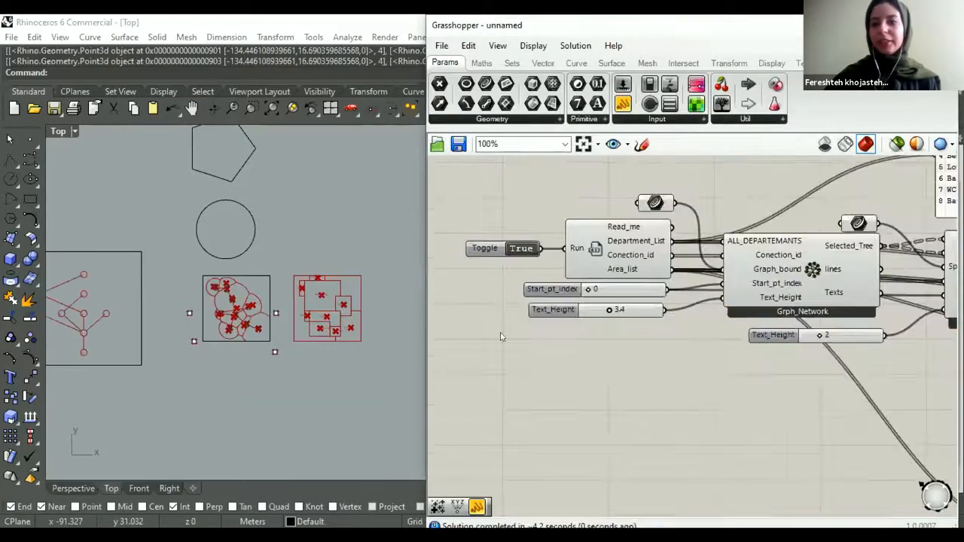
- Examine the area comparison chain and the Galapagos component at the end of the definition
scroll(500, 337, down, 5)
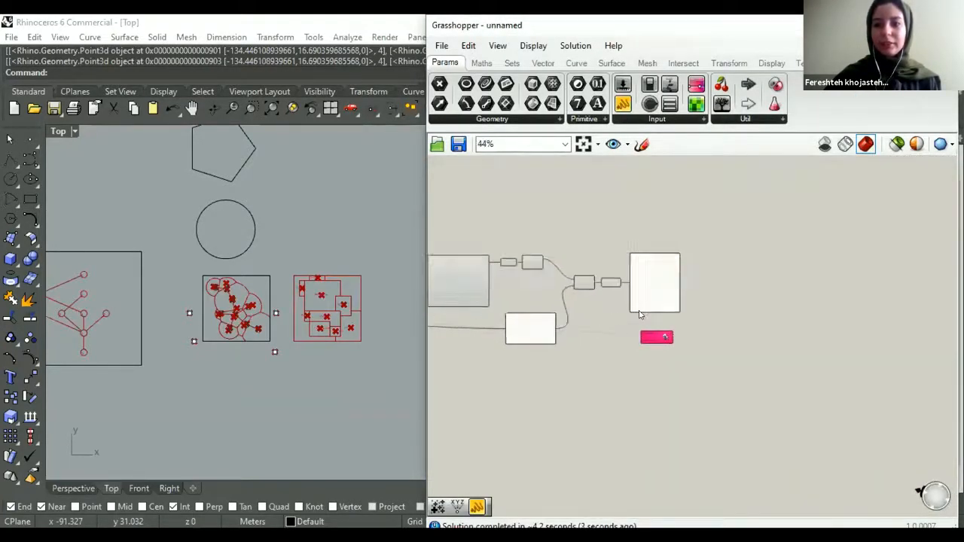
scroll(639, 315, up, 4)
scroll(611, 324, down, 4)
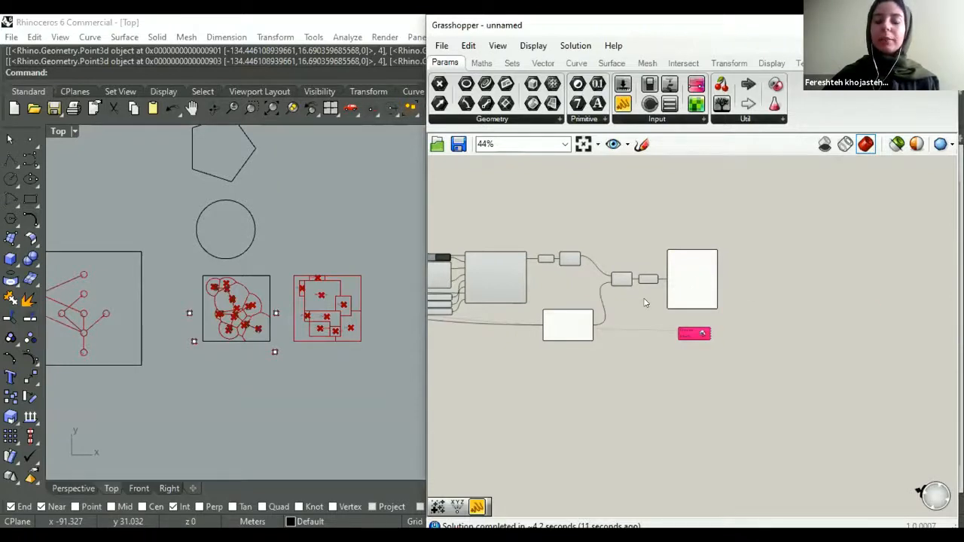
scroll(643, 303, down, 3)
right_drag(548, 315, 643, 290)
scroll(567, 301, up, 2)
right_drag(569, 300, 700, 210)
scroll(660, 260, down, 2)
right_drag(809, 256, 683, 296)
scroll(685, 295, up, 3)
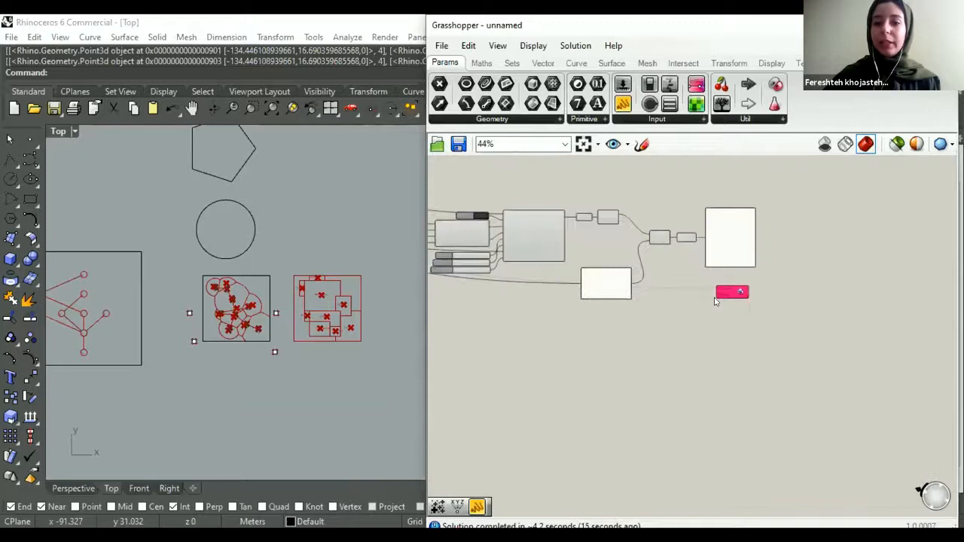
- Inspect the Gene Pool and the regenerated room layout in the Top viewport, then return to the Galapagos component
scroll(531, 304, down, 1)
right_drag(532, 304, 676, 272)
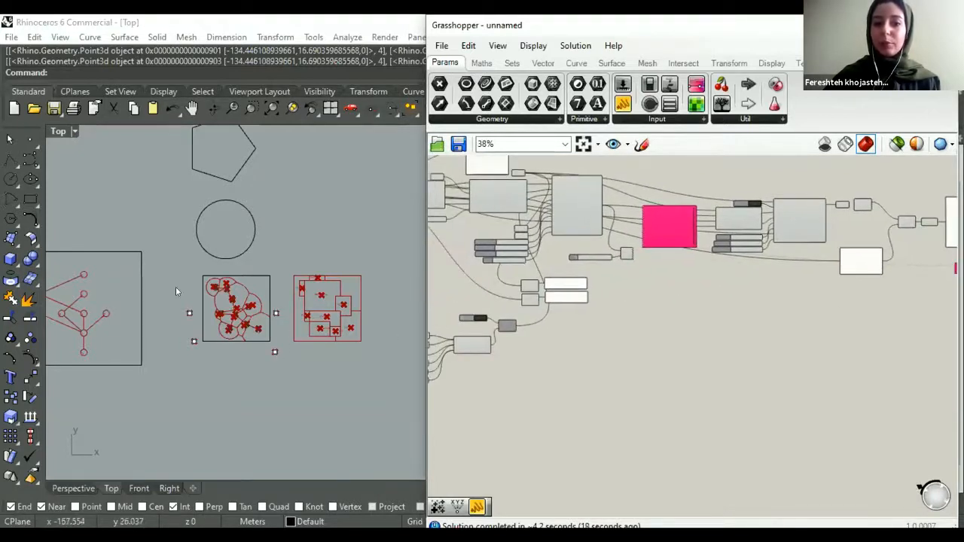
scroll(276, 312, up, 2)
right_drag(311, 347, 280, 342)
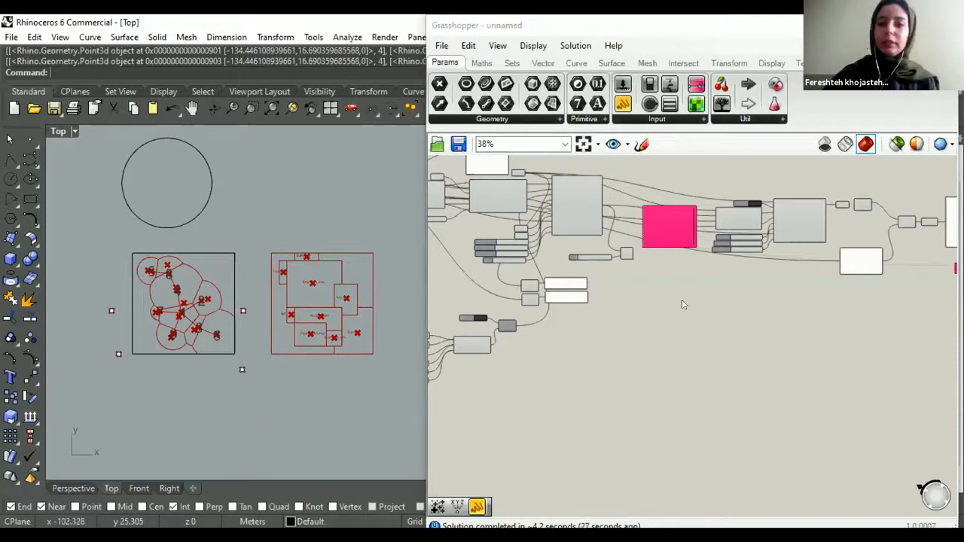
right_drag(688, 257, 495, 331)
right_drag(646, 306, 584, 319)
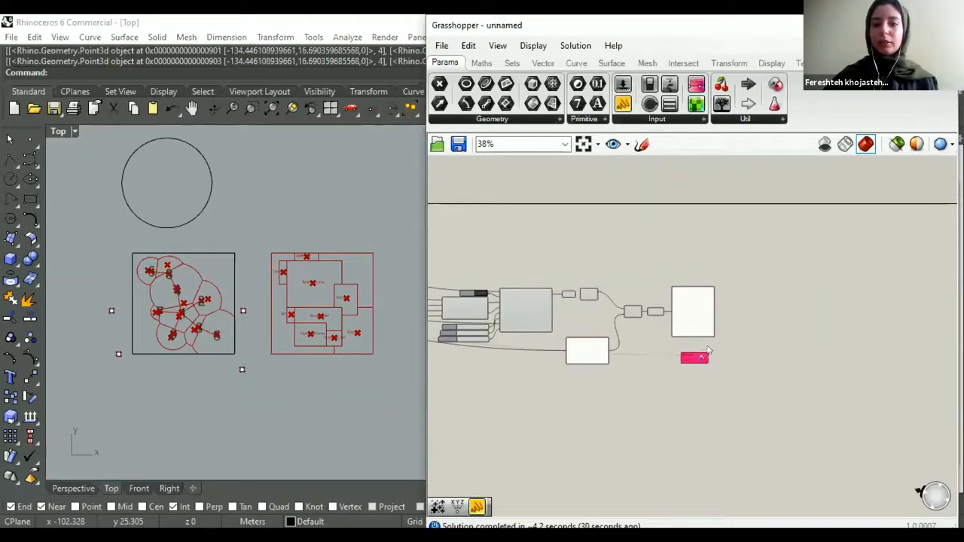
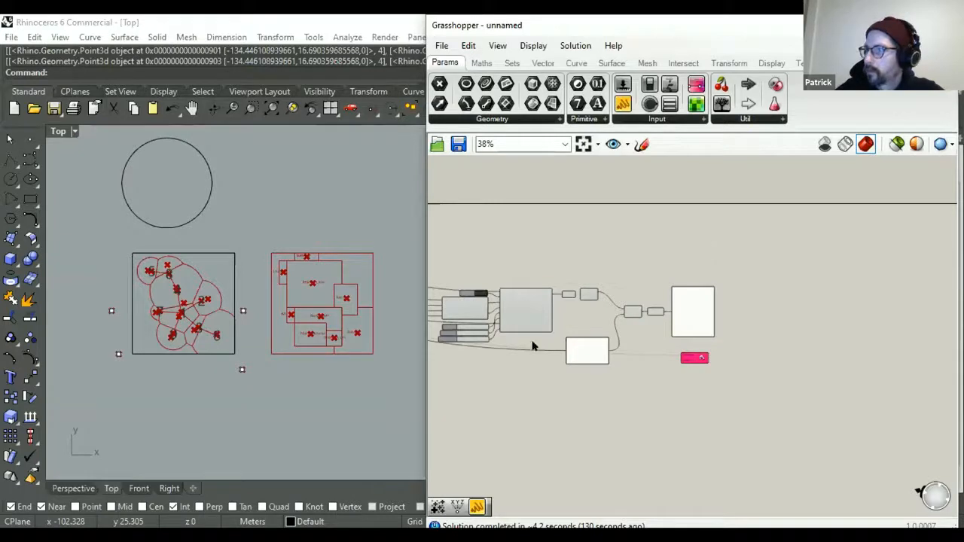
- Examine the component that outputs Signal, its point, Space_index and Threshold inputs, and the AND gate it shares with the Button
scroll(707, 249, down, 4)
scroll(497, 343, up, 1)
right_drag(482, 336, 566, 351)
scroll(678, 338, up, 2)
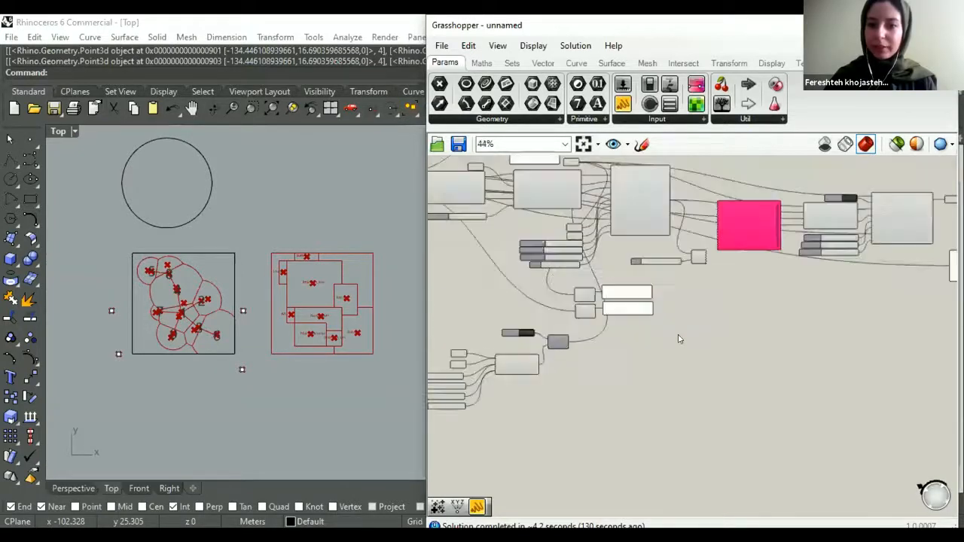
scroll(693, 323, up, 3)
scroll(704, 325, down, 1)
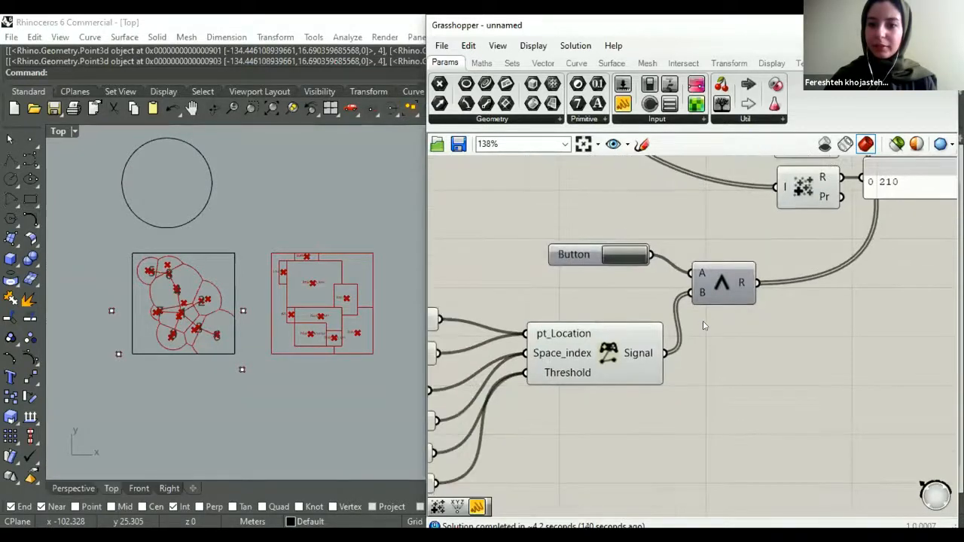
scroll(703, 325, down, 1)
scroll(704, 326, down, 1)
scroll(704, 325, up, 1)
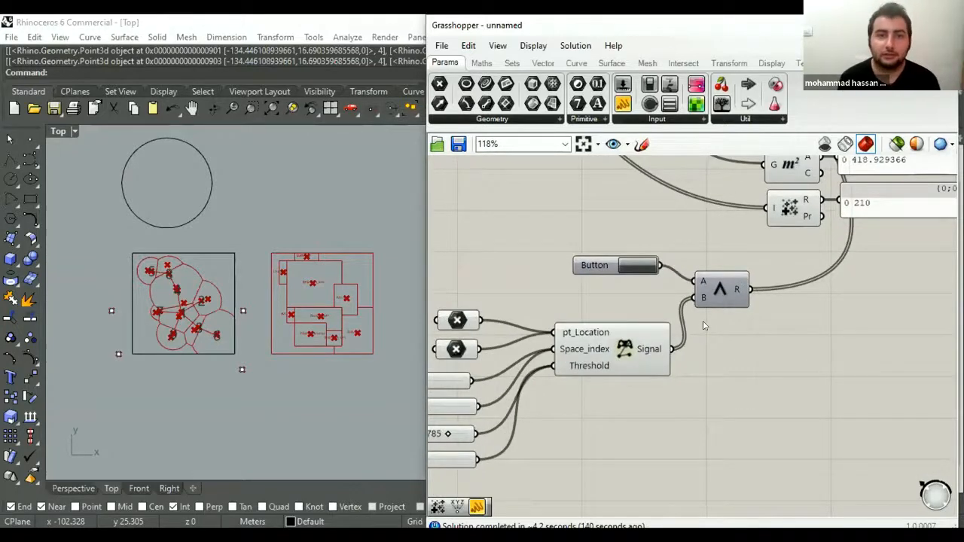
right_drag(706, 307, 717, 300)
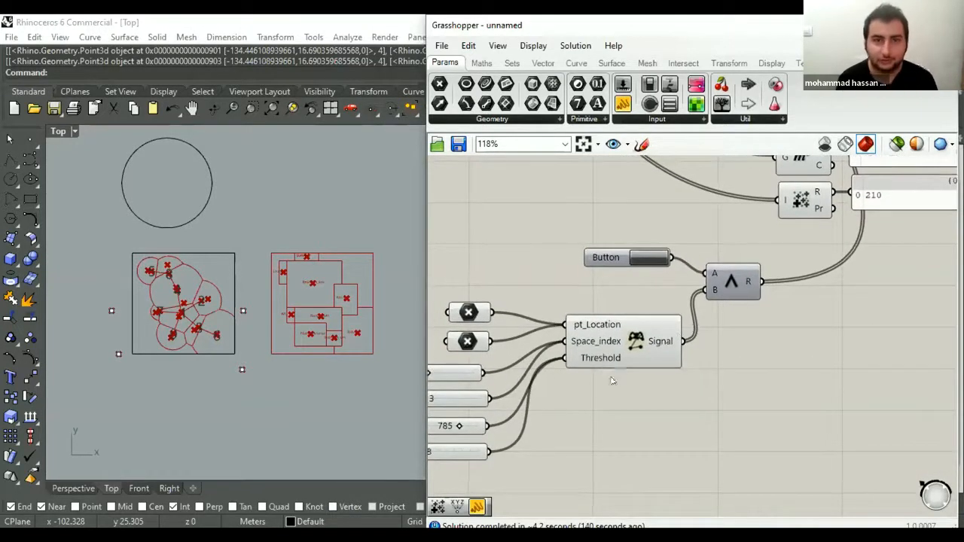
right_drag(609, 377, 625, 369)
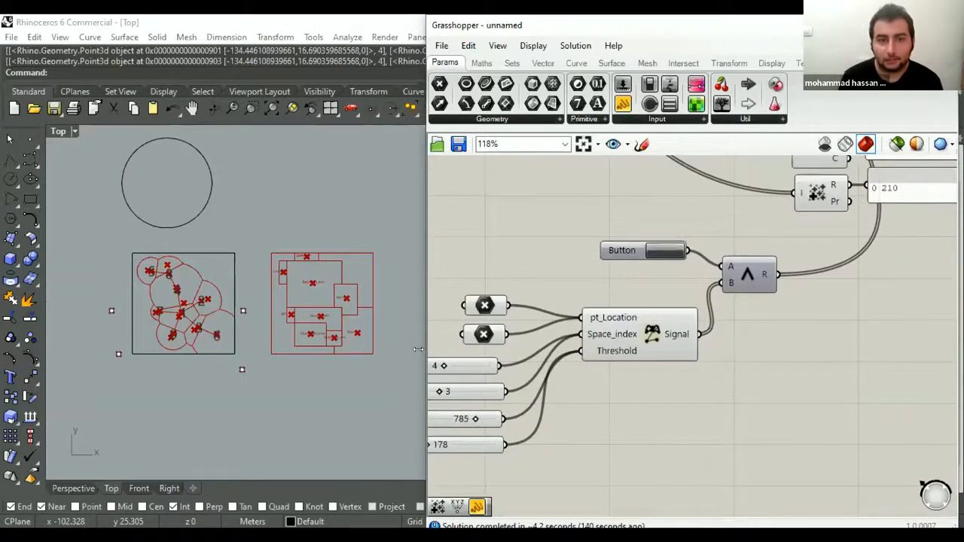
- Widen the Grasshopper window and attach a panel to the Signal output to display its values
drag(417, 349, 366, 351)
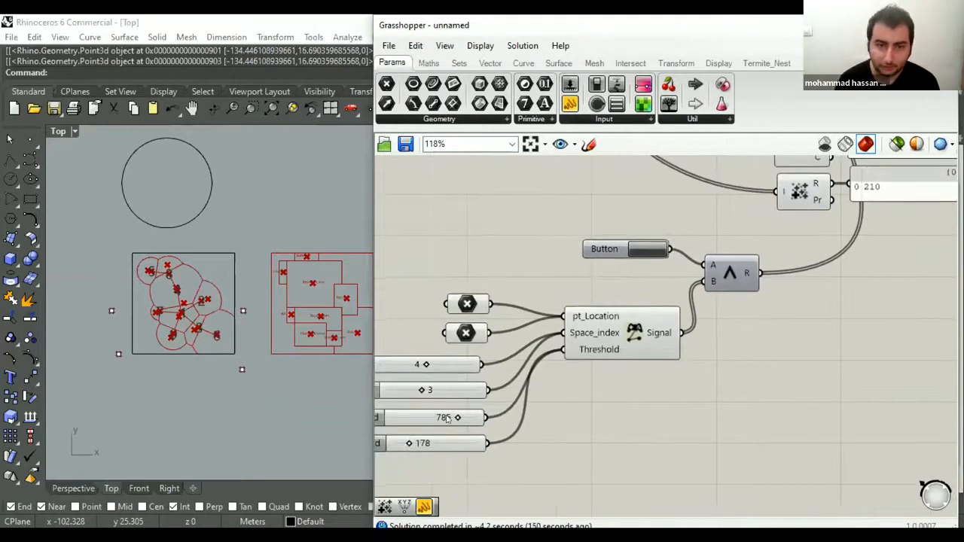
right_drag(311, 410, 271, 417)
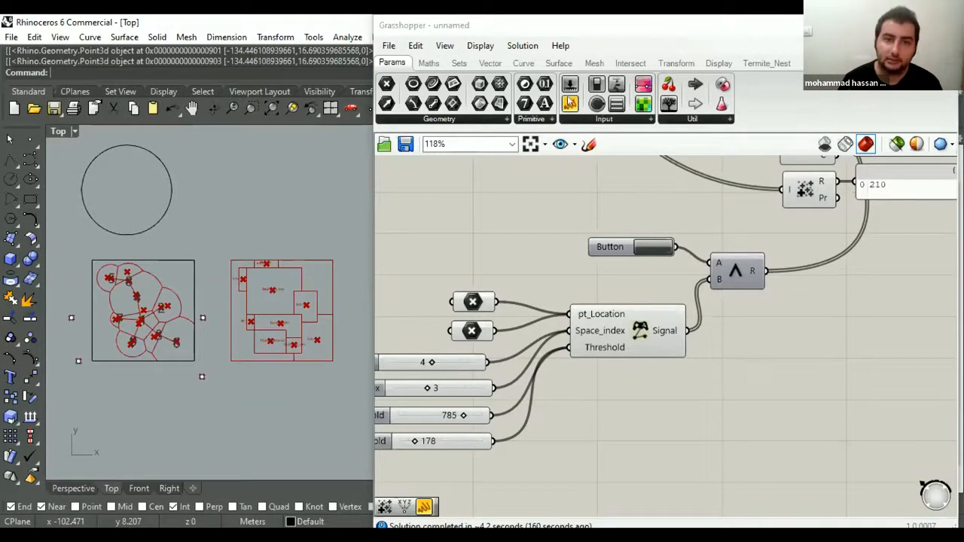
drag(570, 101, 698, 345)
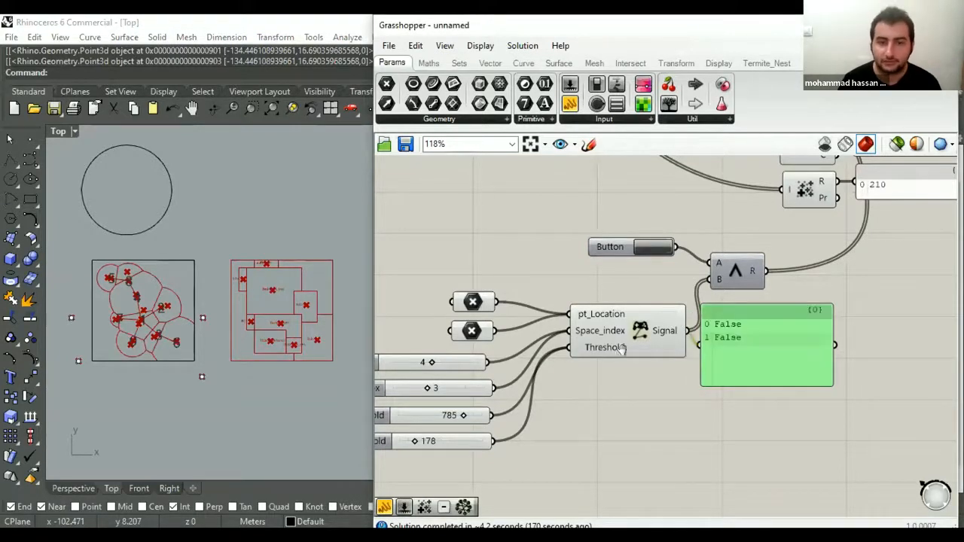
right_drag(678, 350, 549, 353)
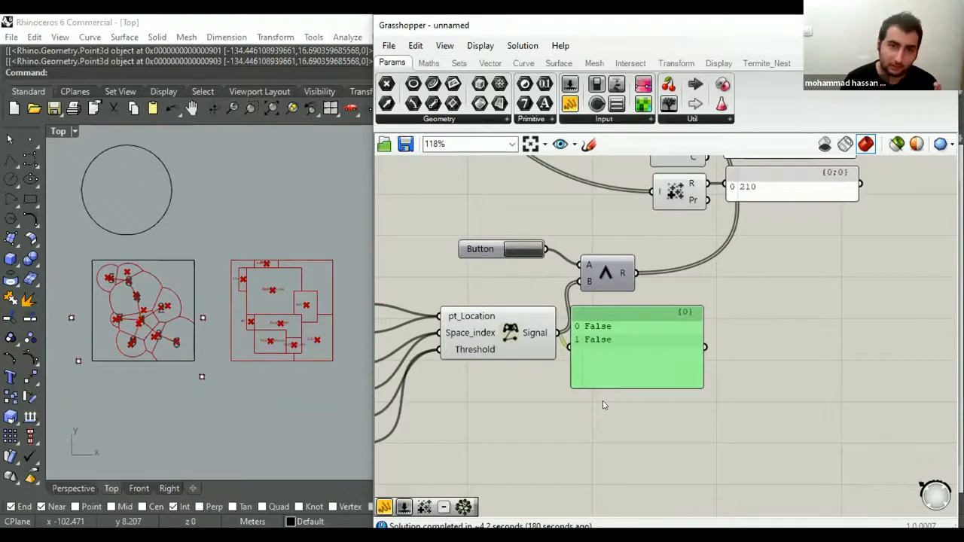
- Attach a second panel to the Result output of the AND gate, overlapping the Signal panel
drag(641, 371, 684, 287)
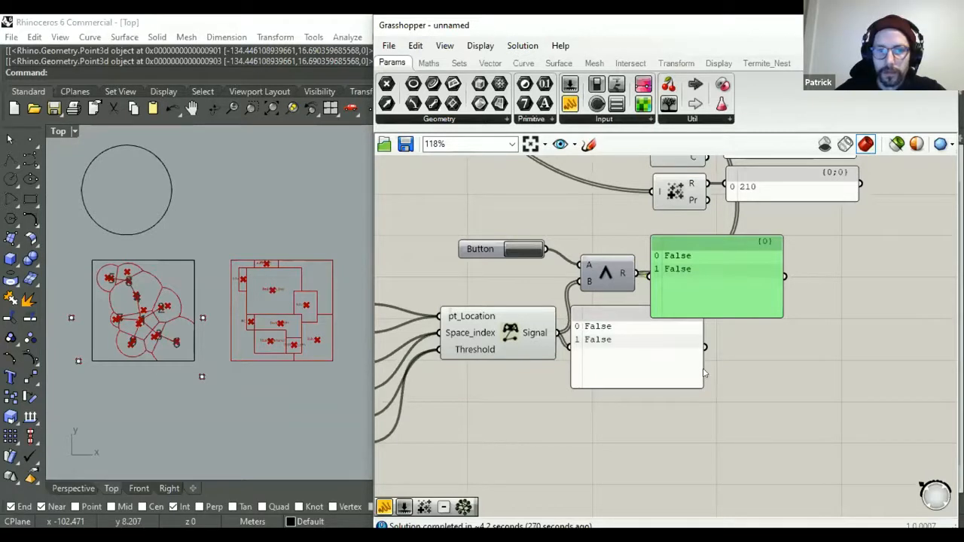
right_drag(696, 364, 681, 386)
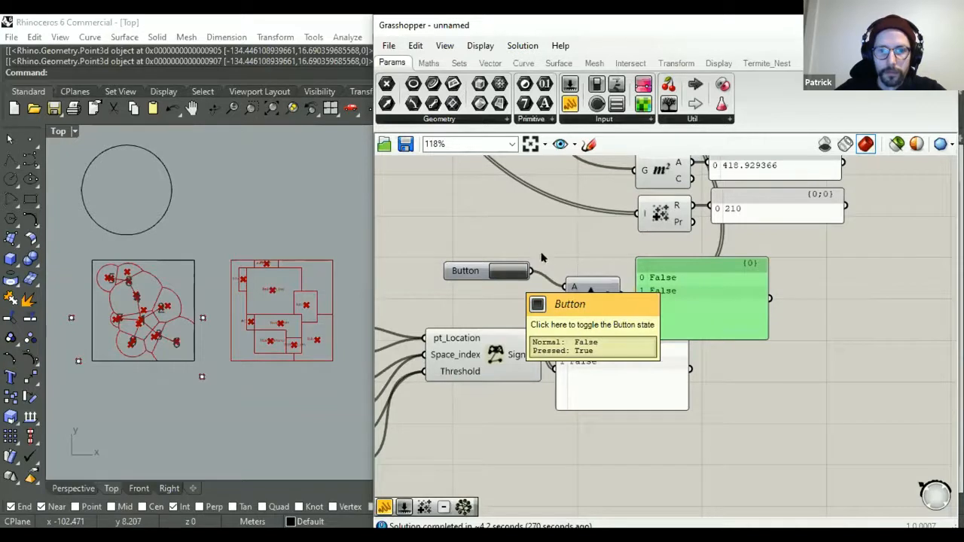
click(590, 250)
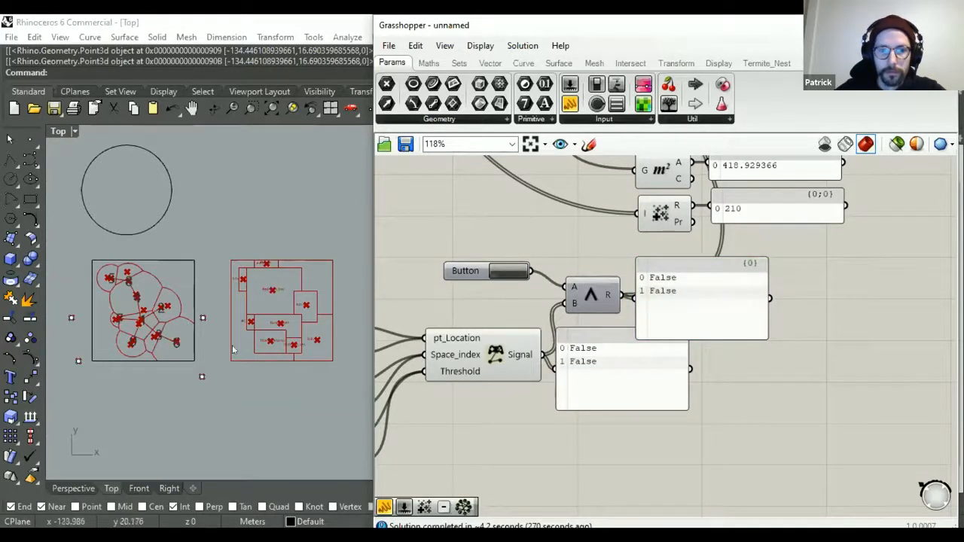
- In the Top viewport, move the point right of the room boundary up to its upper corner and the lower-left point below the boundary
click(203, 318)
drag(240, 284, 240, 231)
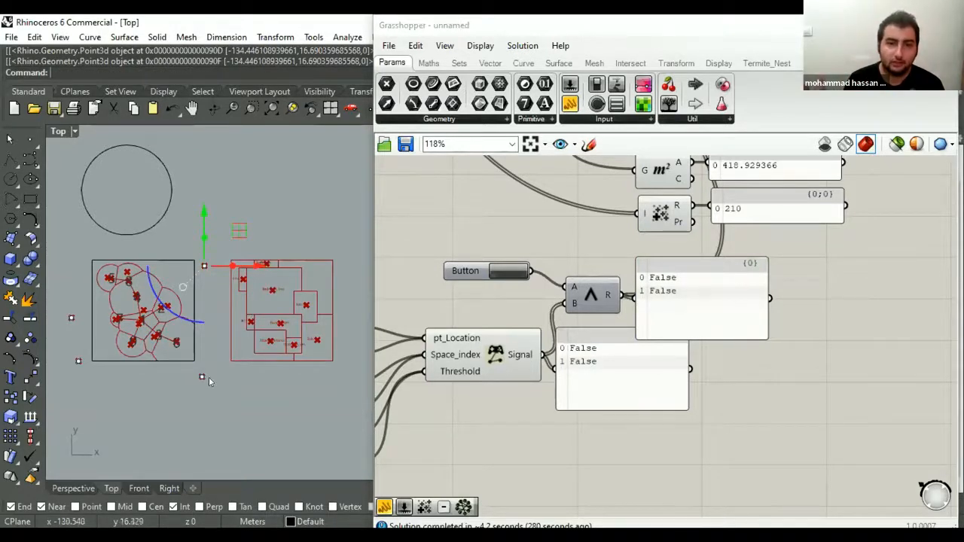
click(79, 363)
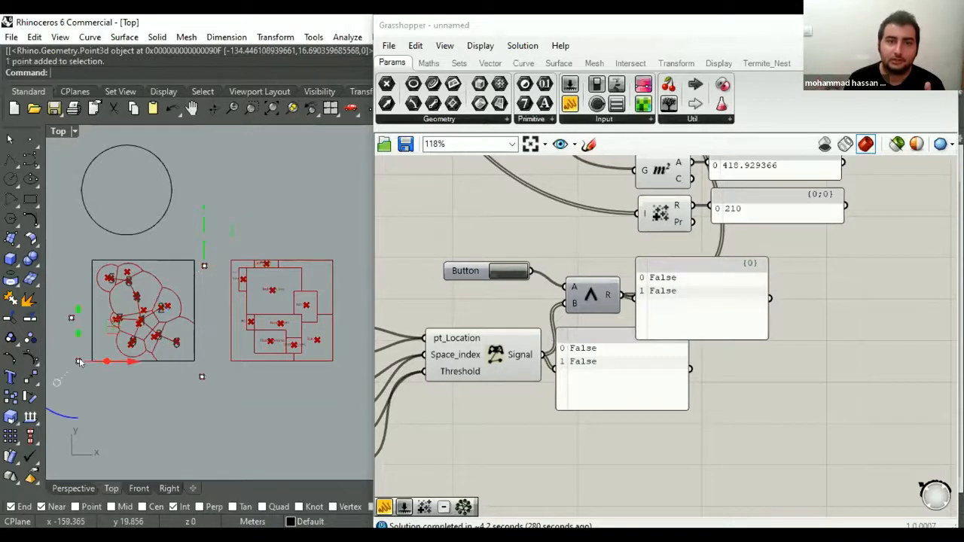
drag(114, 327, 153, 353)
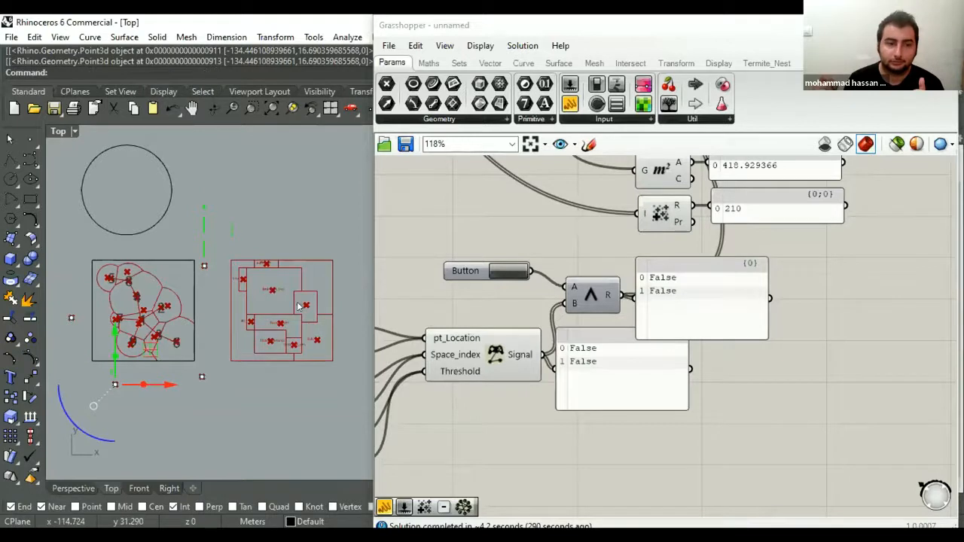
click(307, 234)
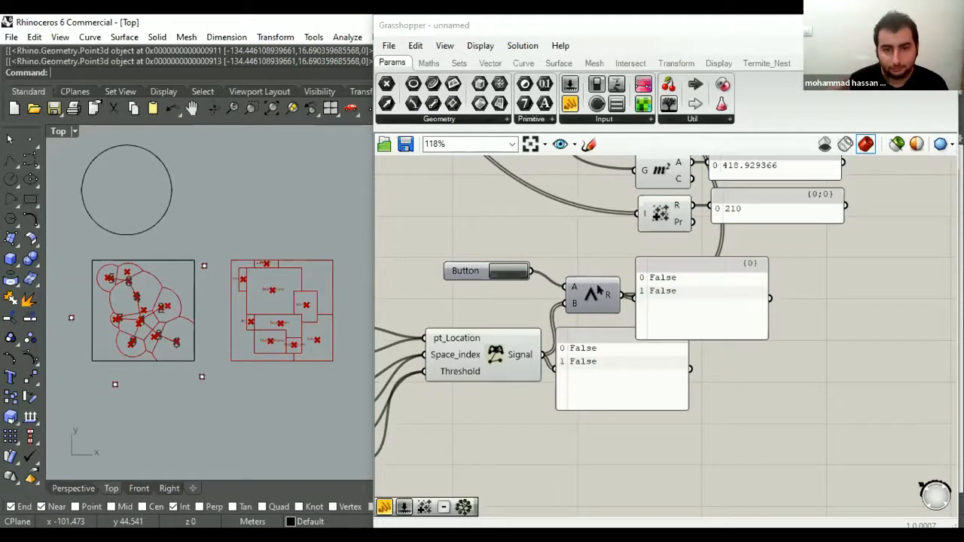
- Examine the AND gate's Result and the Space_index and Threshold sliders feeding the Signal component
mouse_move(610, 293)
scroll(610, 294, down, 1)
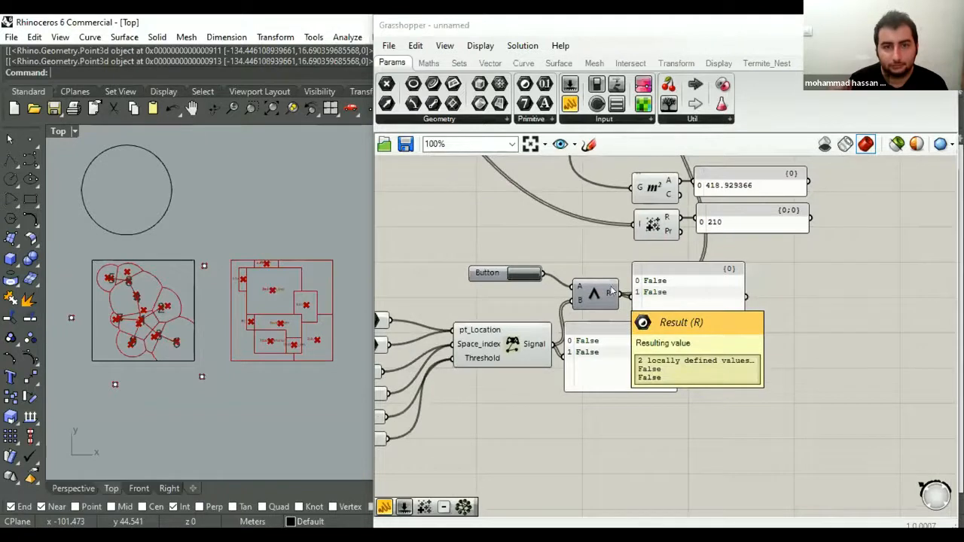
right_drag(609, 289, 587, 317)
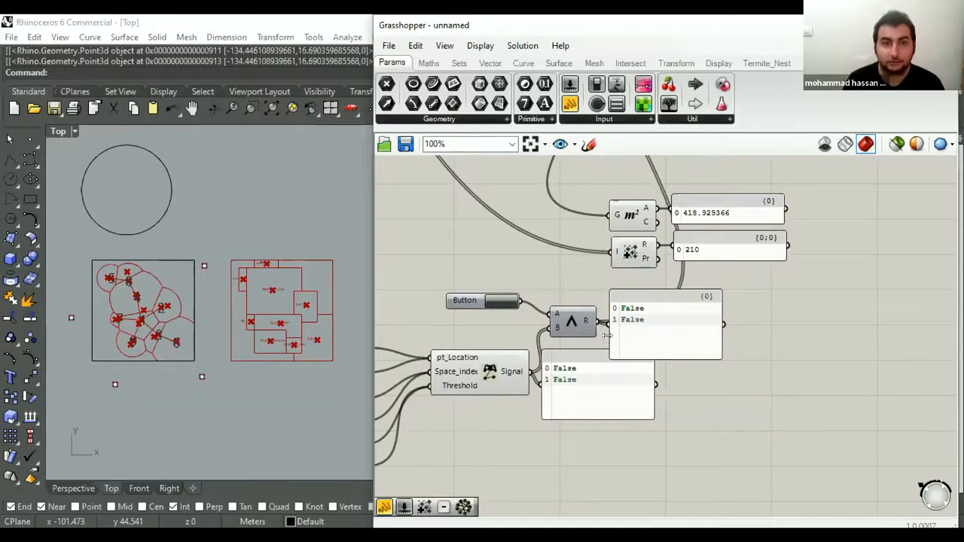
right_drag(545, 334, 675, 302)
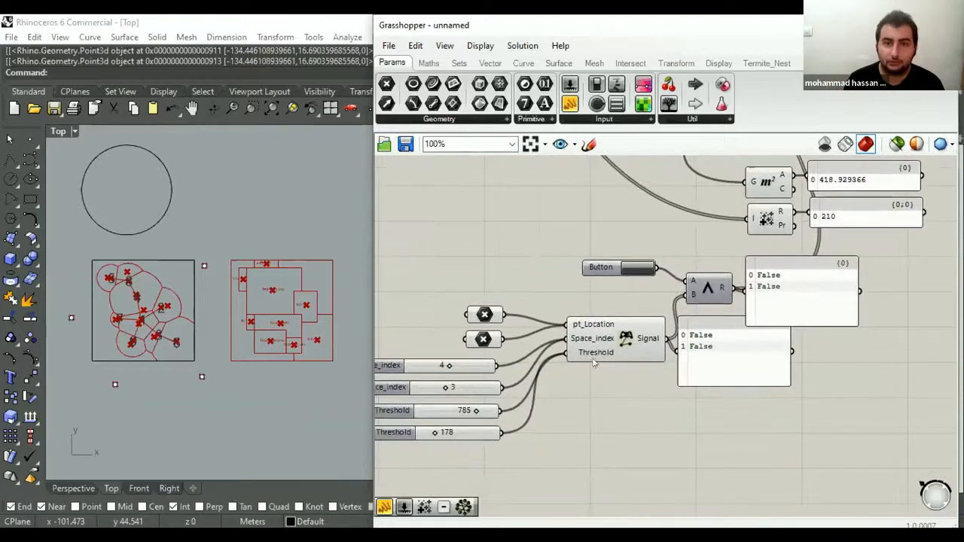
right_drag(589, 353, 612, 348)
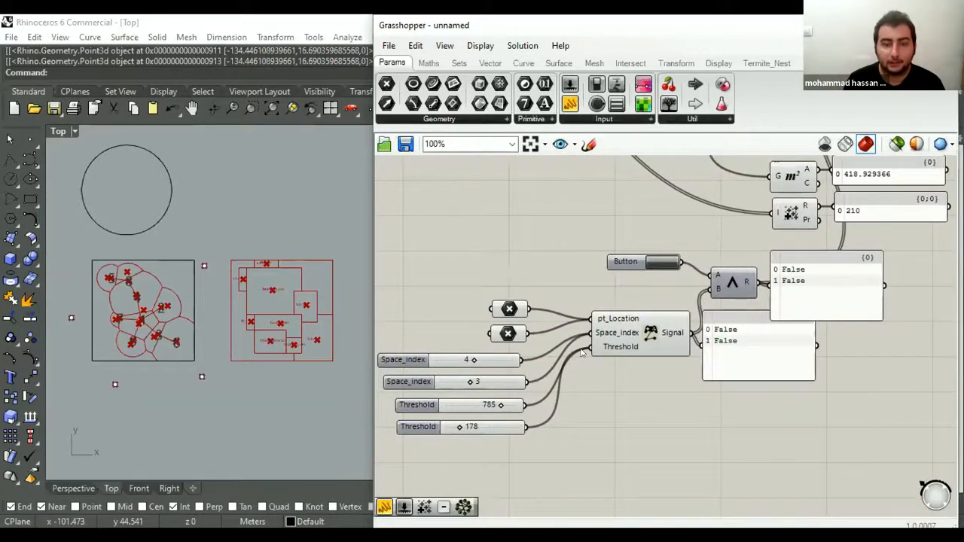
scroll(536, 341, up, 3)
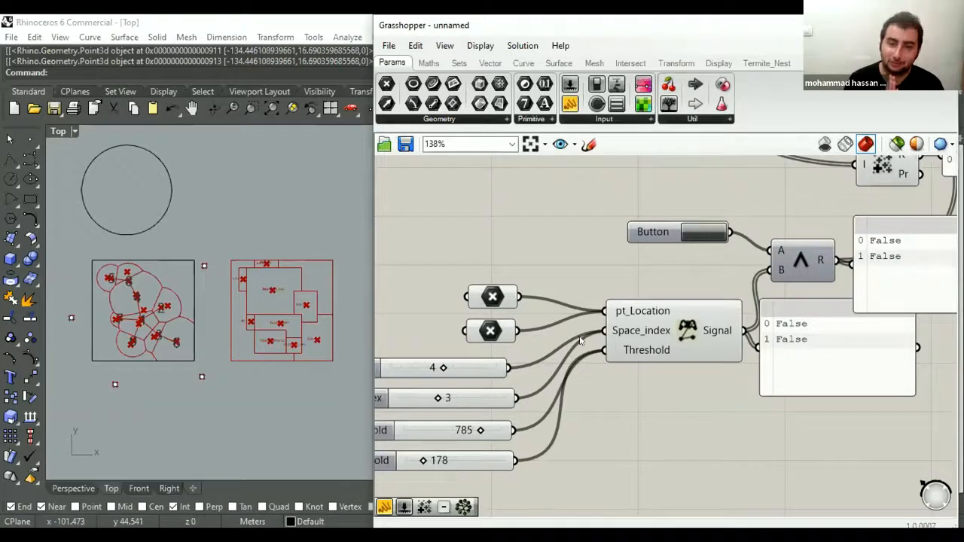
scroll(581, 340, down, 2)
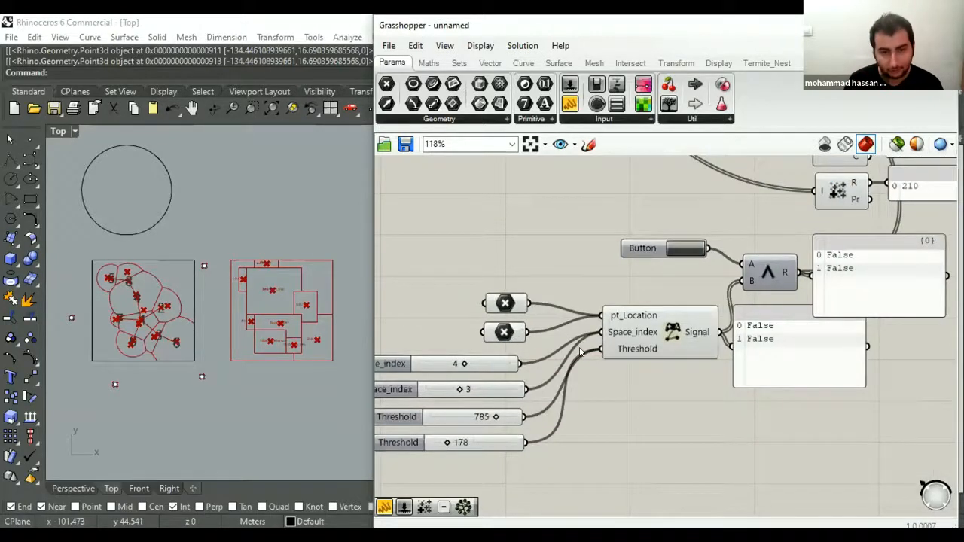
- Examine how the Signal and AND gate group connects to the main chain of layout components and the Gene Pool
scroll(579, 350, down, 3)
right_drag(635, 280, 638, 360)
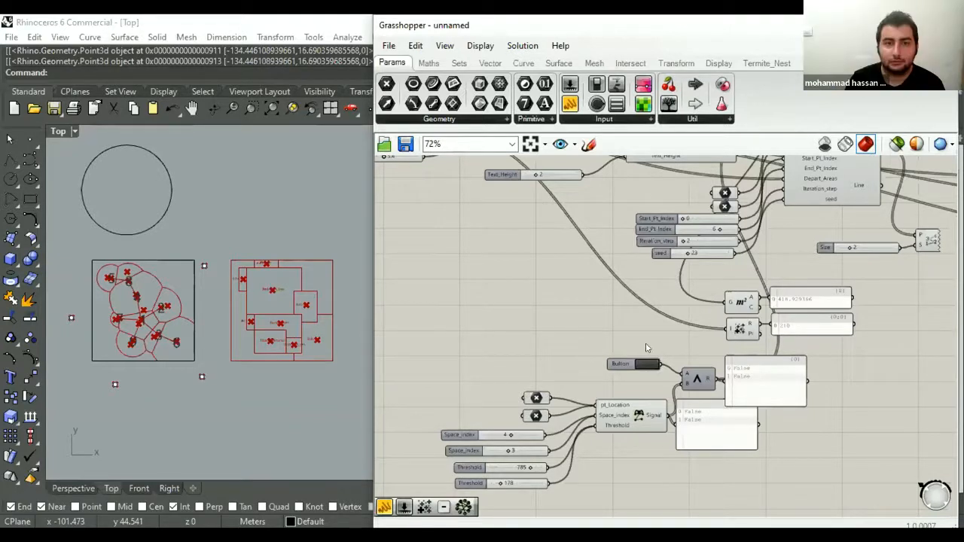
right_drag(598, 331, 581, 328)
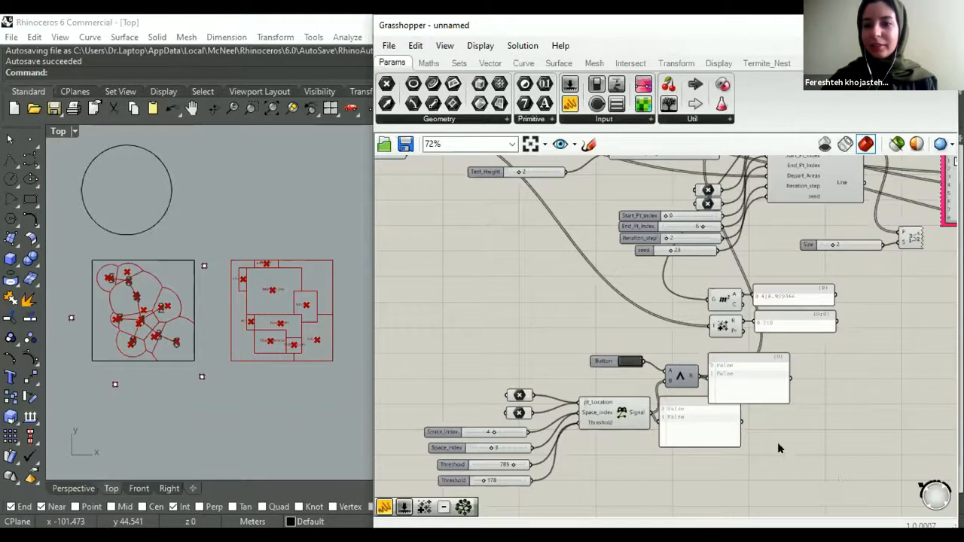
mouse_move(646, 404)
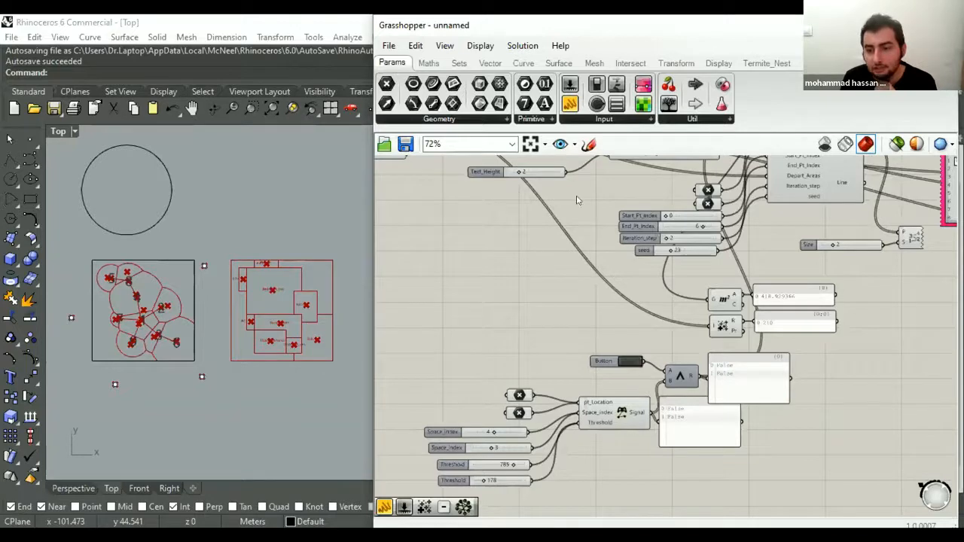
right_drag(586, 239, 530, 230)
scroll(558, 244, down, 1)
right_drag(546, 262, 536, 303)
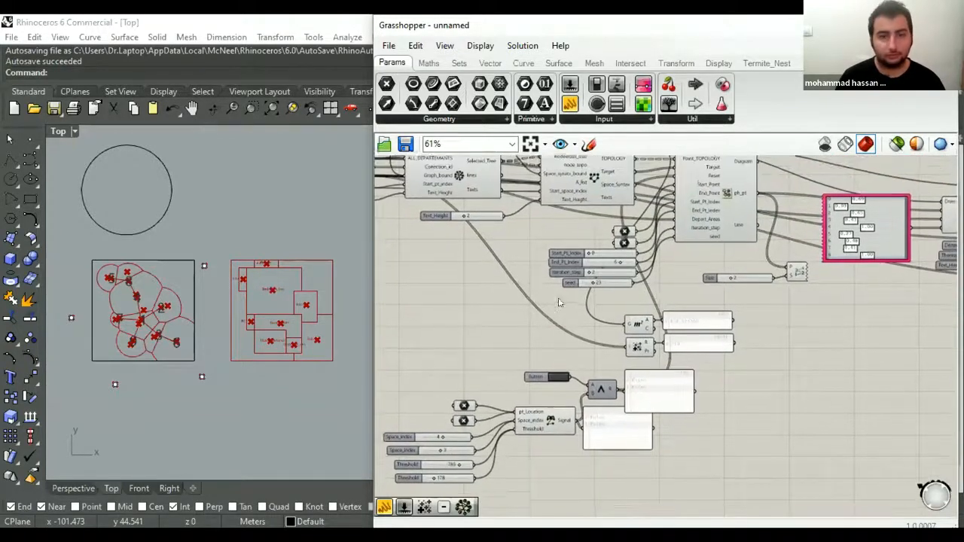
scroll(575, 277, down, 2)
right_drag(583, 276, 618, 293)
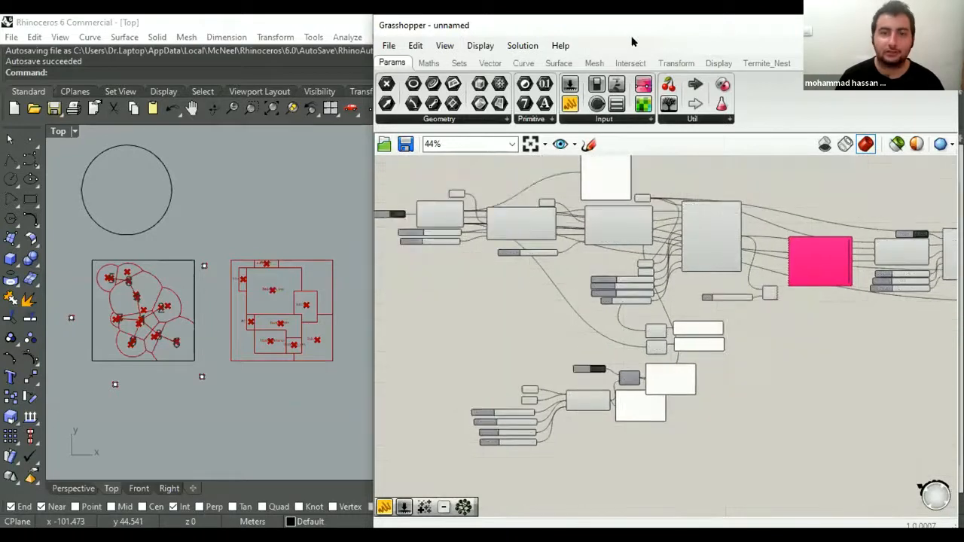
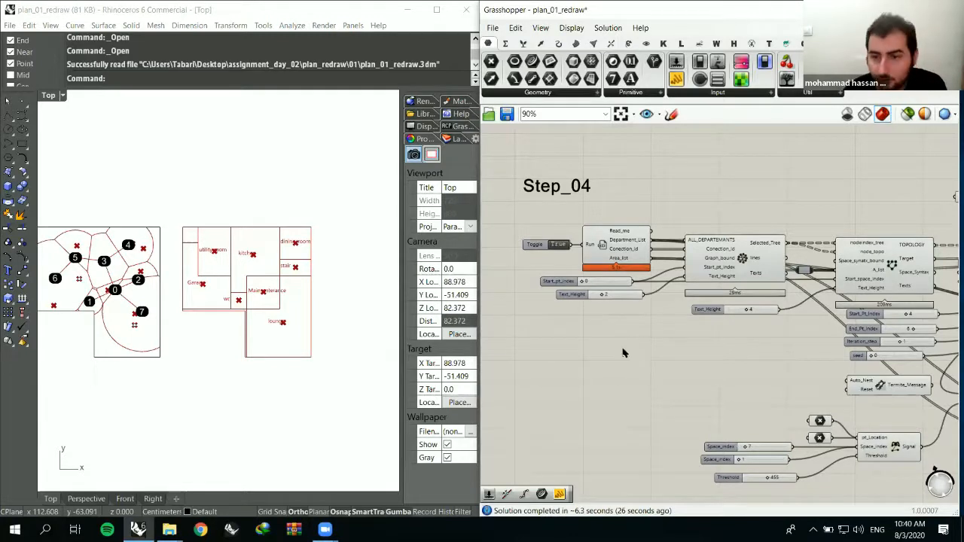
- Switch to File Explorer, browse Graph_Assignment through Graph-and space_syntax and Plan-01 to the Step_01 files, and return to Grasshopper
mouse_move(169, 529)
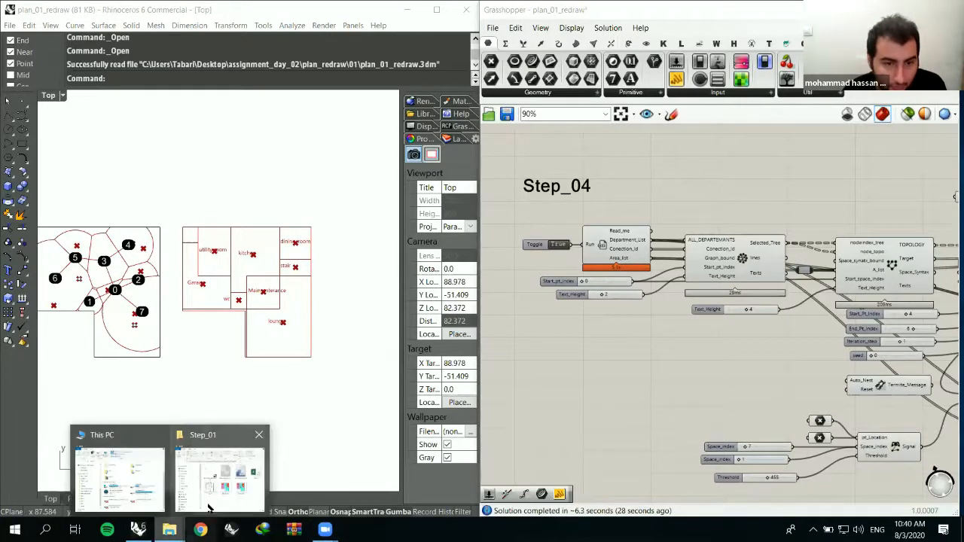
click(211, 503)
click(575, 331)
drag(232, 71, 244, 70)
click(130, 160)
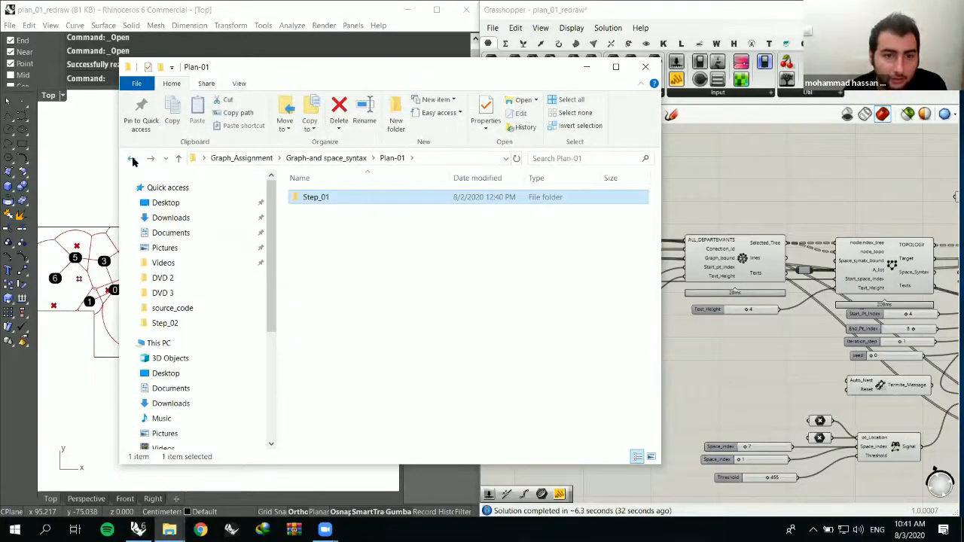
click(130, 158)
click(133, 159)
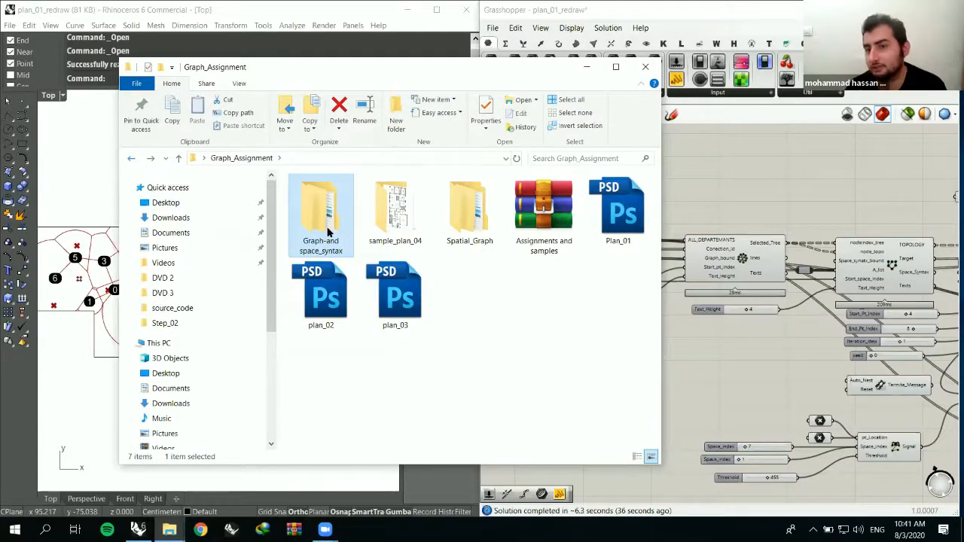
double_click(327, 233)
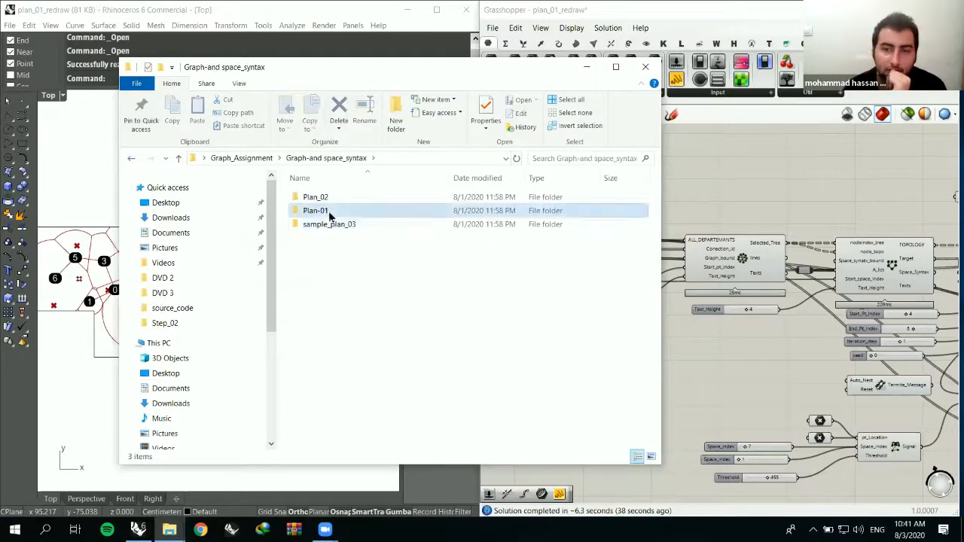
double_click(327, 210)
double_click(327, 197)
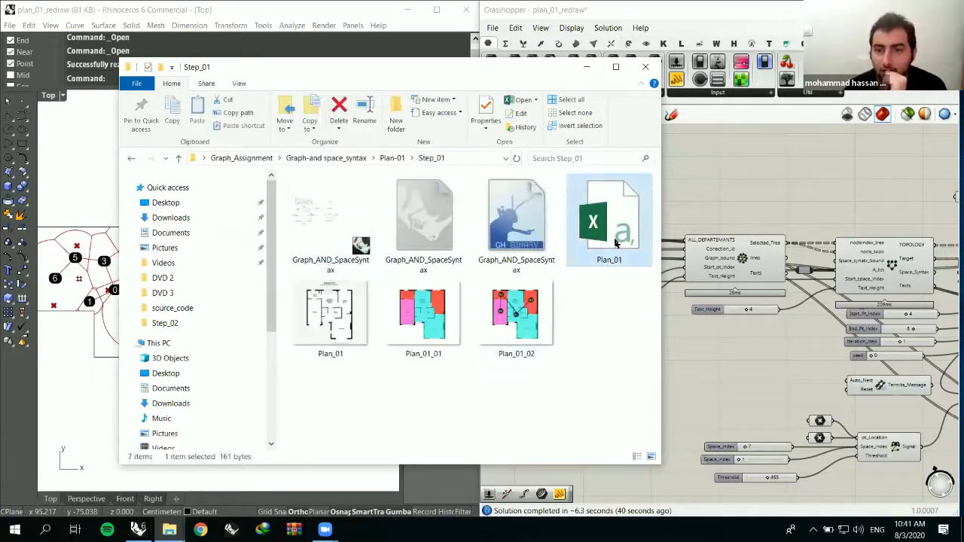
click(587, 66)
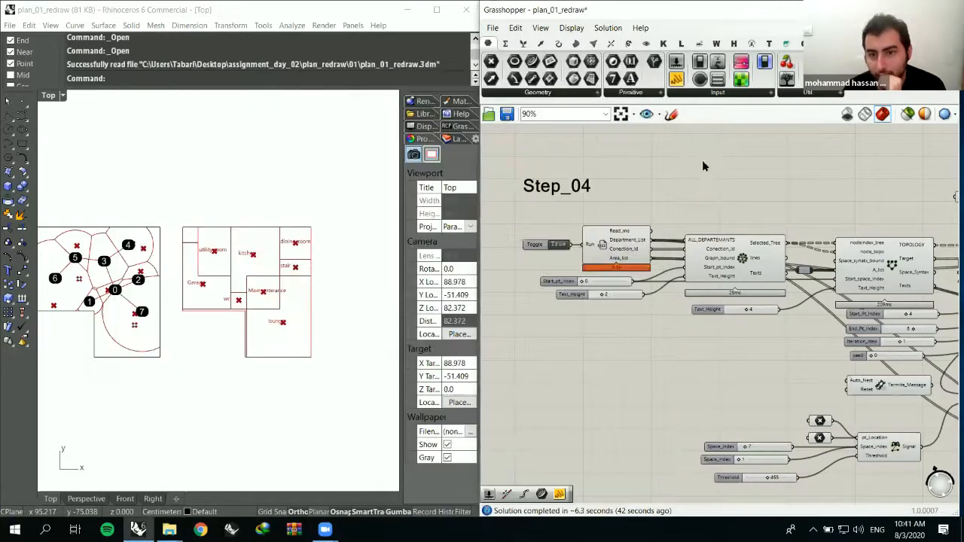
- Examine the Step_04 component chain alongside the bubble diagram and room layout in the Top viewport
scroll(554, 303, down, 2)
scroll(553, 303, down, 3)
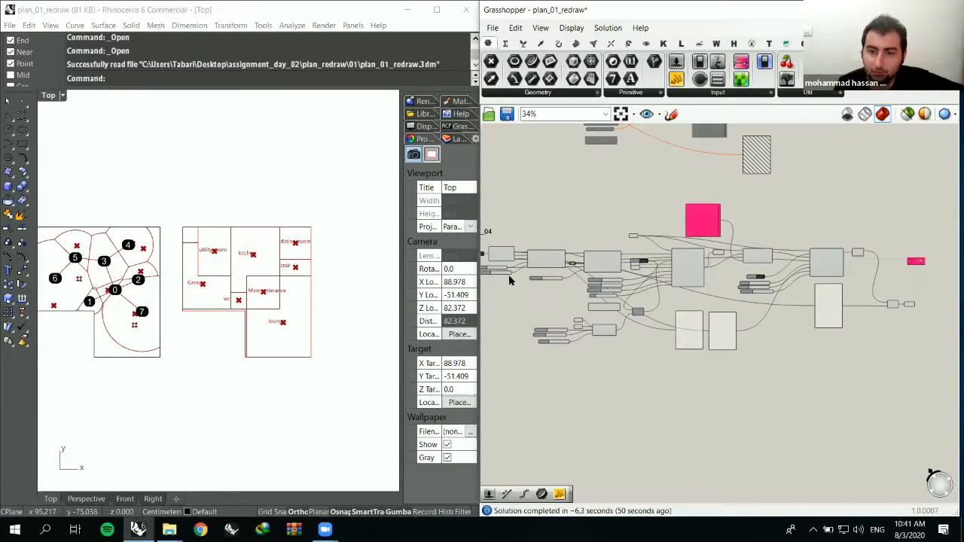
scroll(606, 264, down, 4)
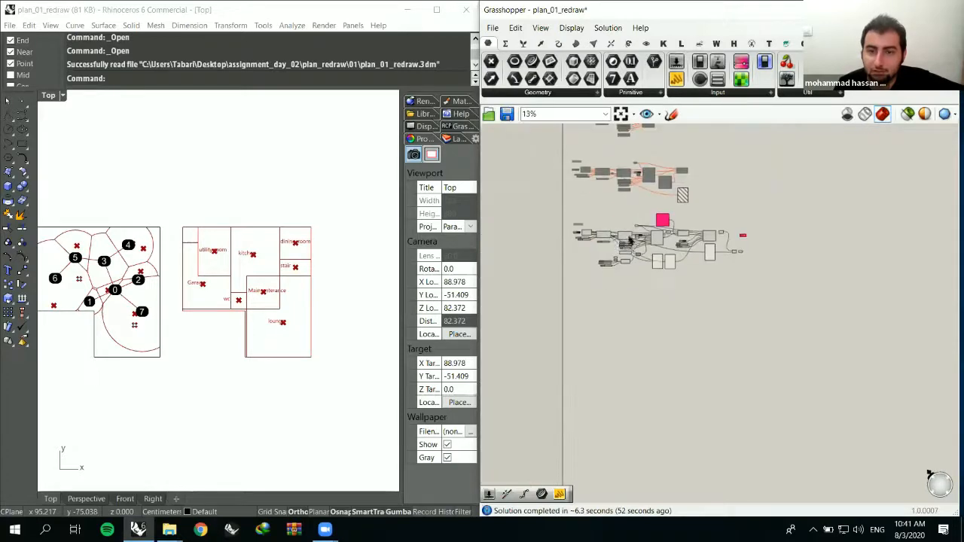
scroll(595, 239, up, 10)
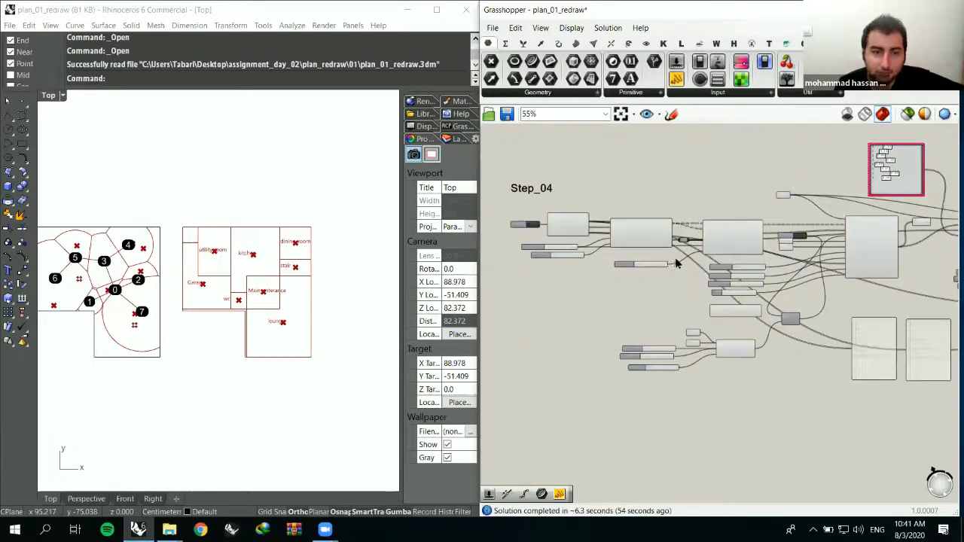
right_drag(272, 315, 290, 296)
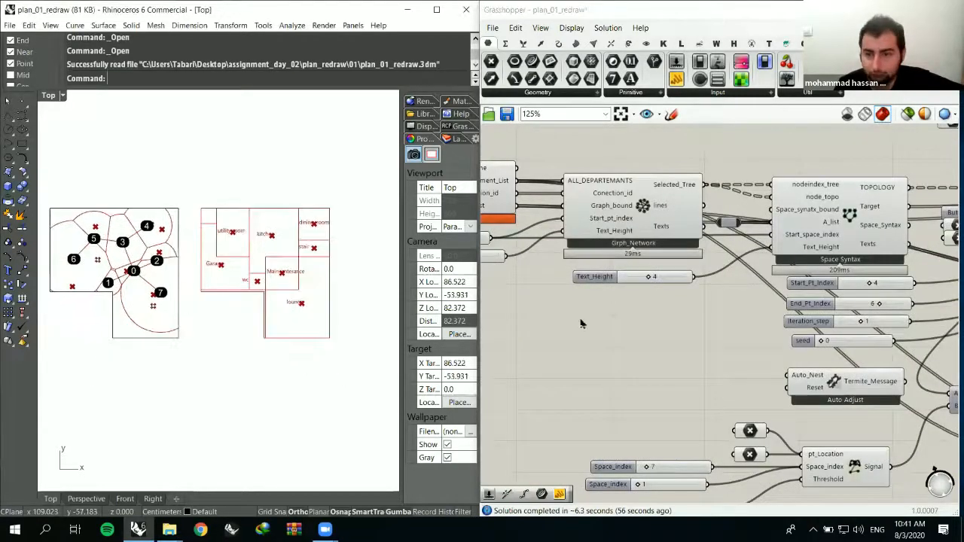
scroll(677, 286, down, 5)
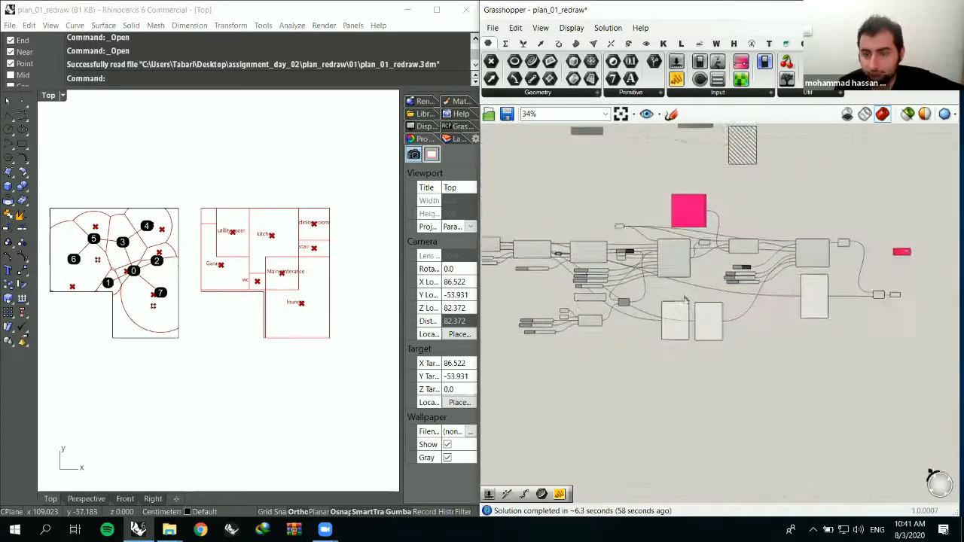
scroll(660, 273, up, 4)
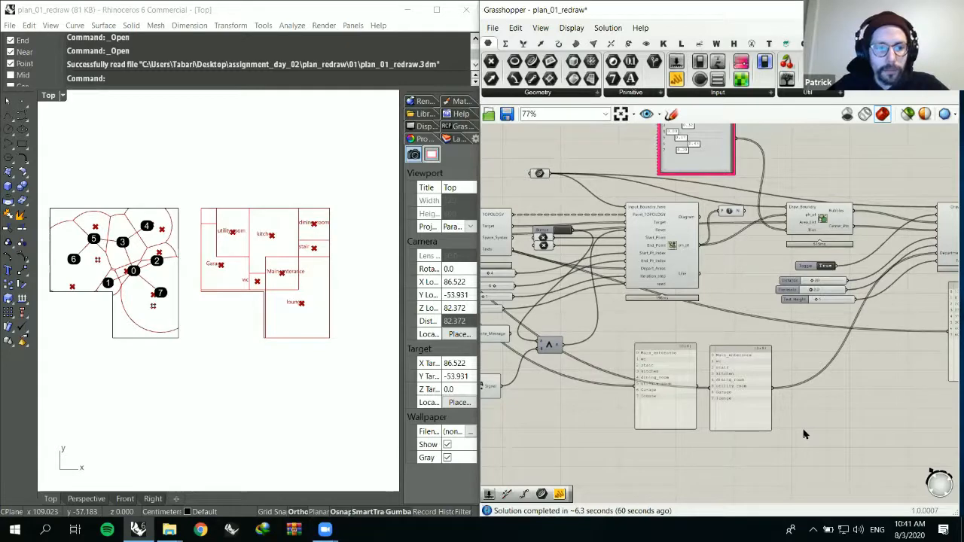
- Browse the Graph-and space_syntax assignment folder down to Plan-01's Step_01 files again, and put File Explorer away
click(175, 530)
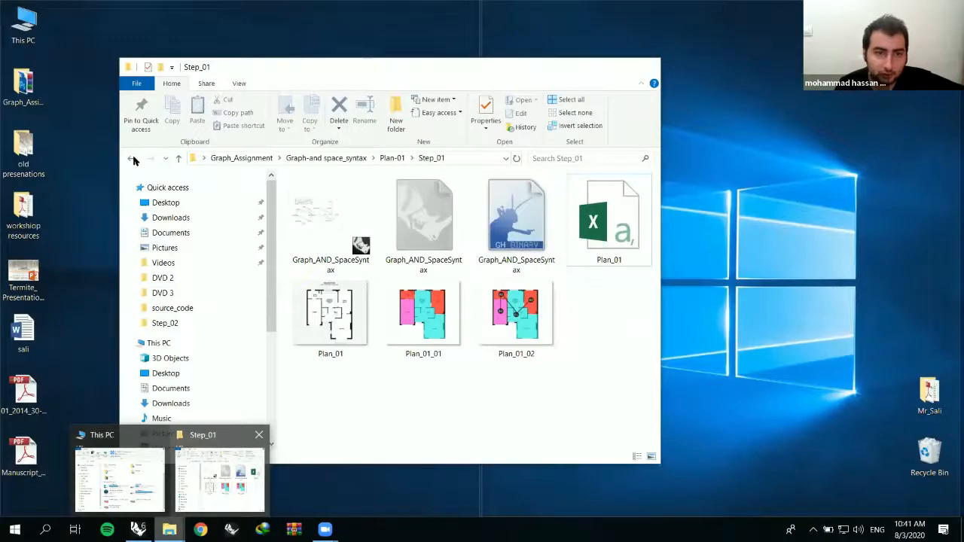
click(133, 158)
click(133, 158)
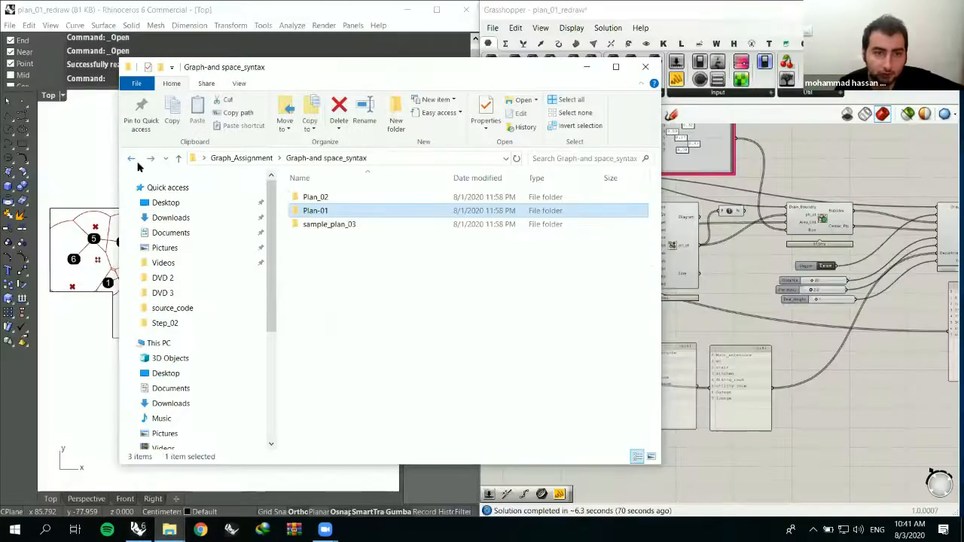
double_click(337, 211)
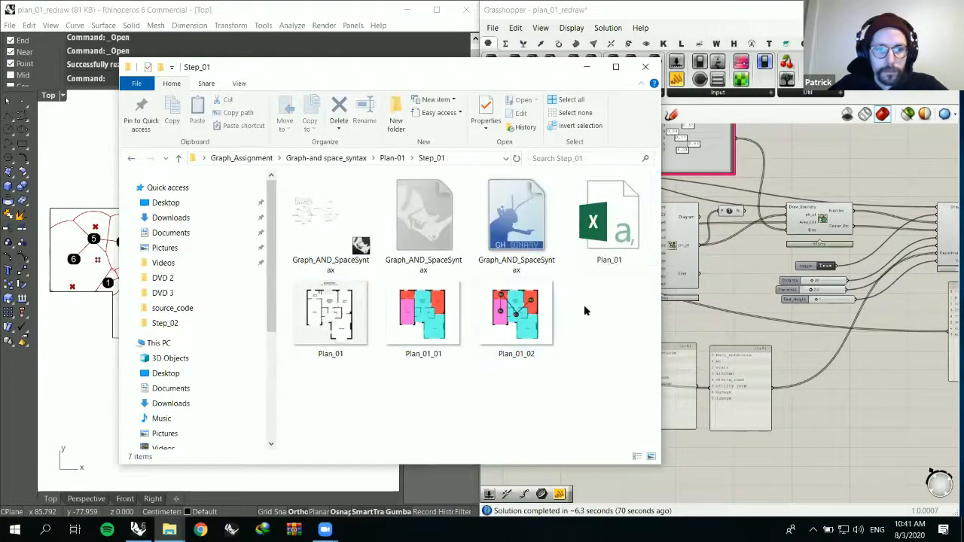
click(587, 66)
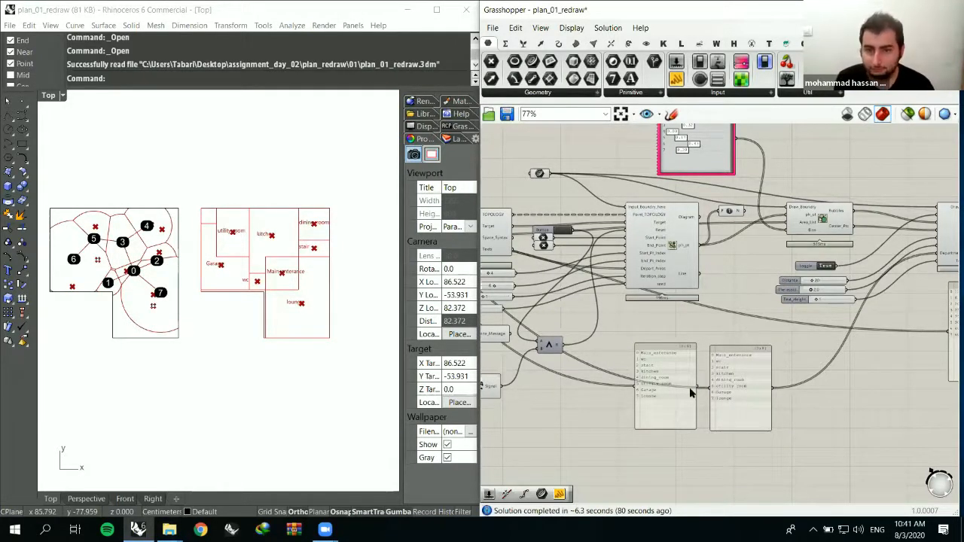
- Examine the downstream half of the Step_04 chain, including the room-name panels and the final layout components
scroll(693, 385, down, 1)
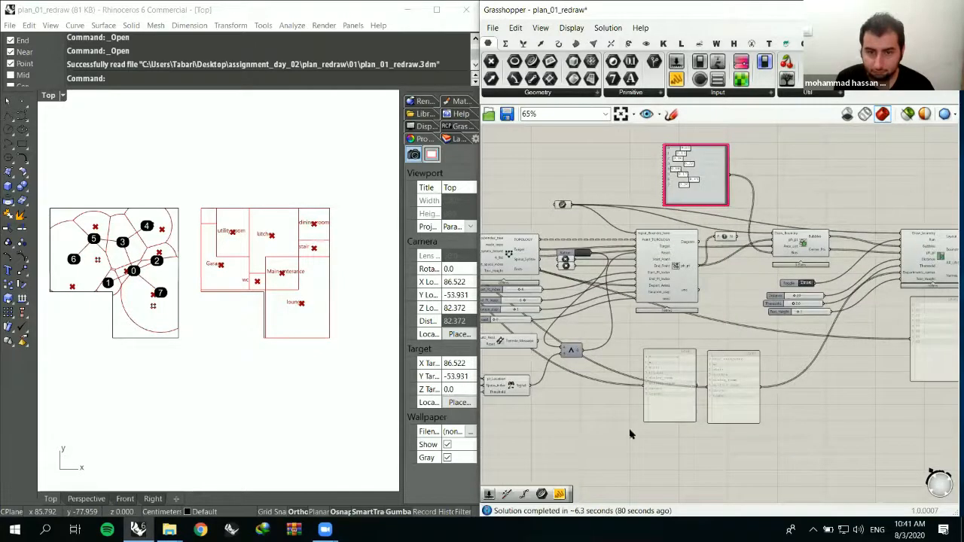
scroll(631, 434, down, 4)
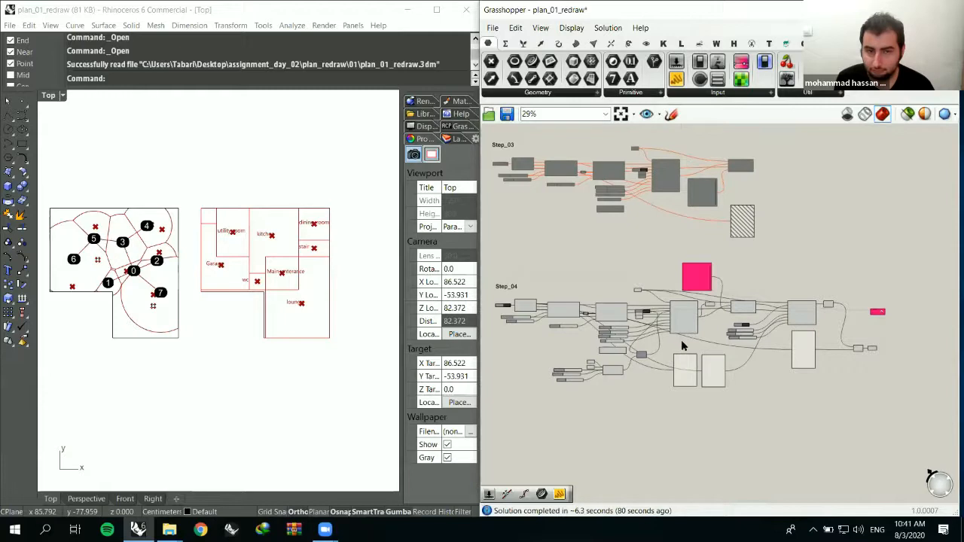
scroll(681, 345, up, 2)
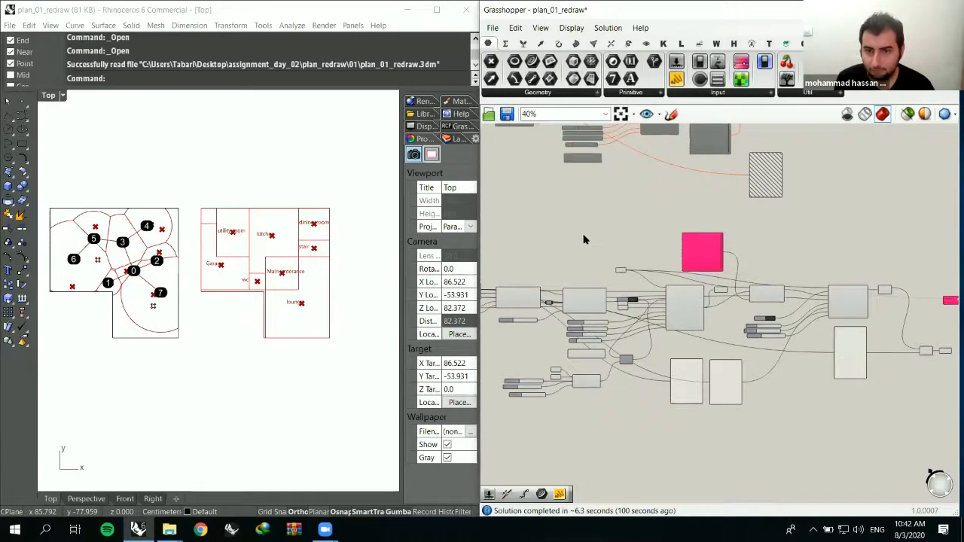
right_drag(773, 342, 741, 308)
scroll(649, 352, up, 3)
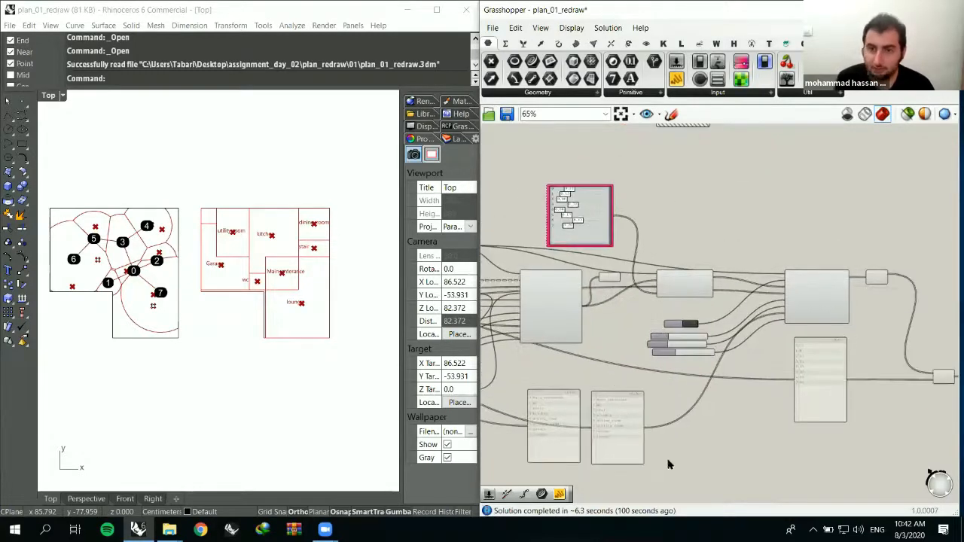
right_drag(698, 456, 689, 429)
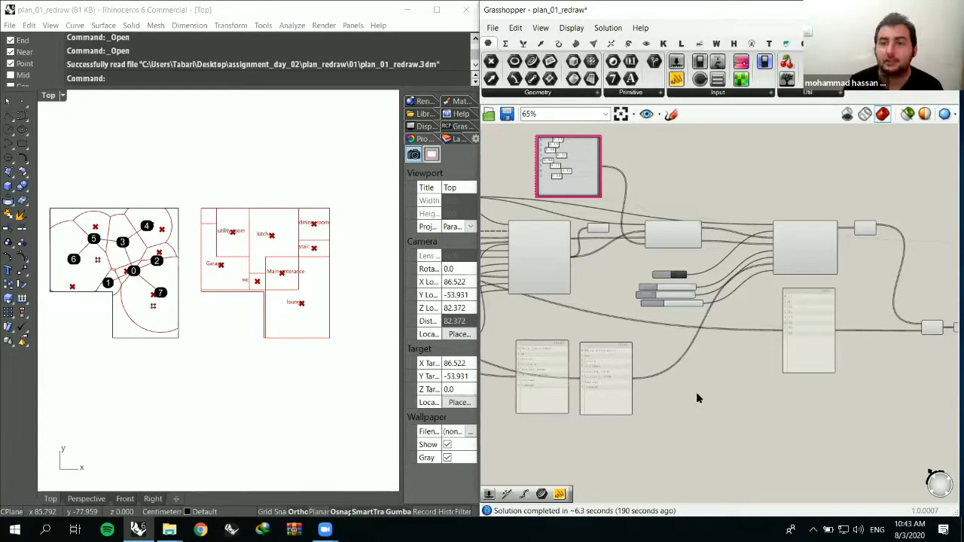
- Open the Plan_01_02 image from the Step_01 folder in Paint and view the whole floor plan in a maximised window
click(169, 529)
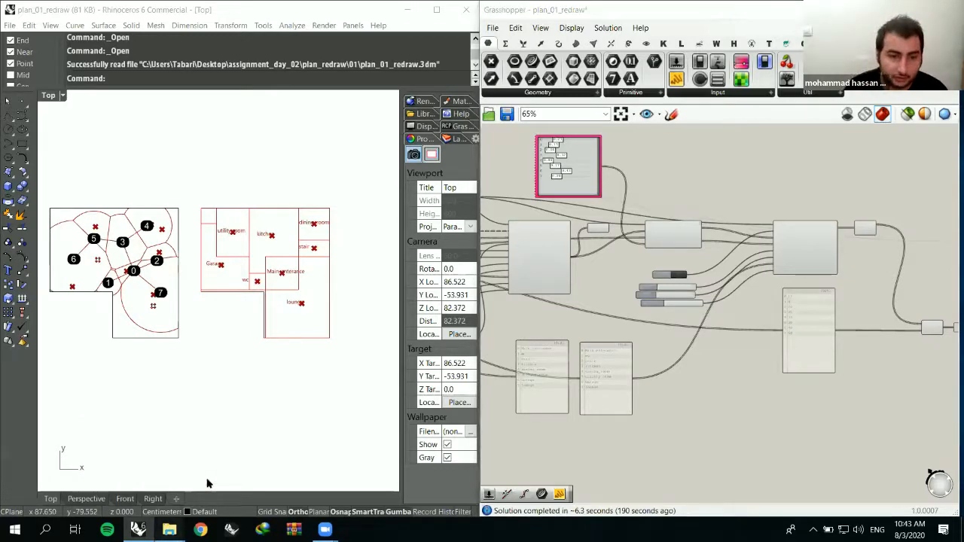
click(210, 483)
double_click(516, 312)
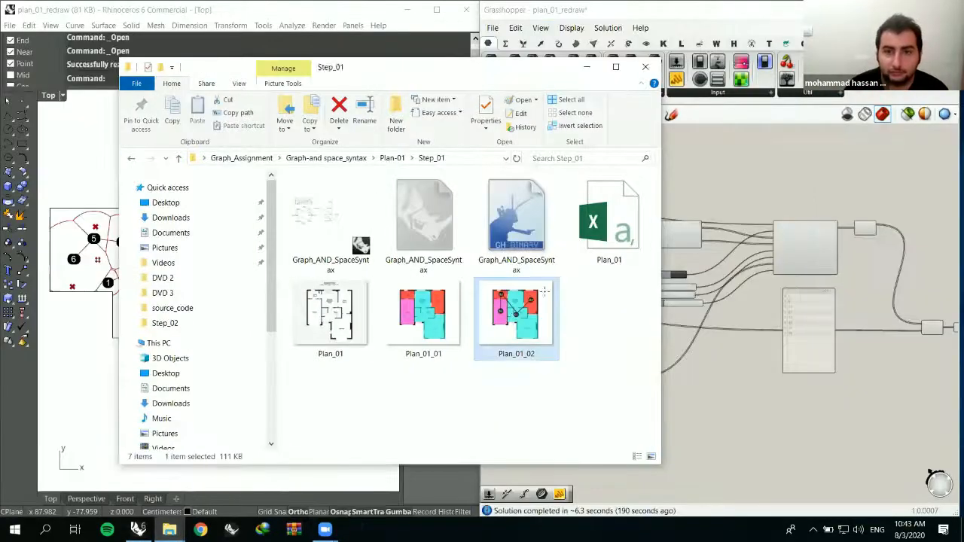
drag(718, 143, 494, 66)
scroll(489, 226, down, 2)
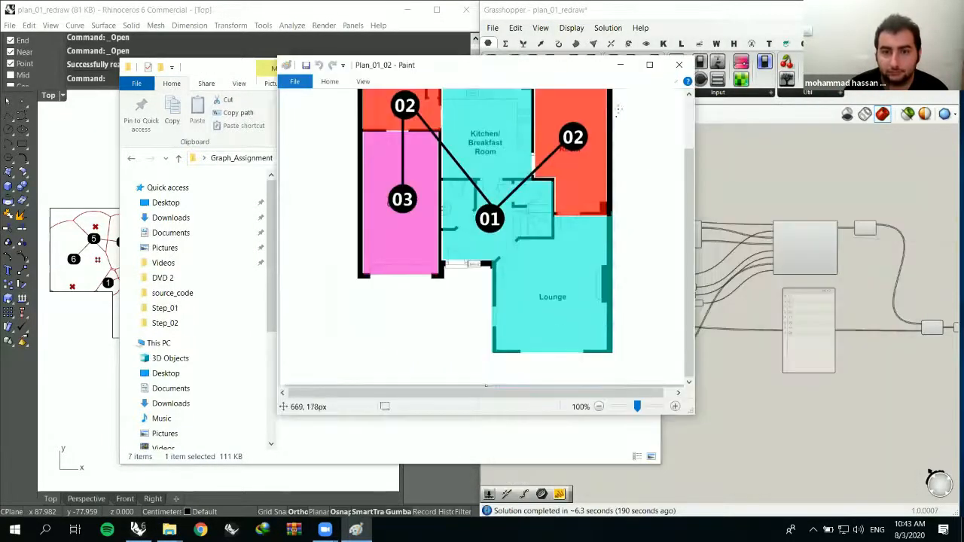
click(650, 67)
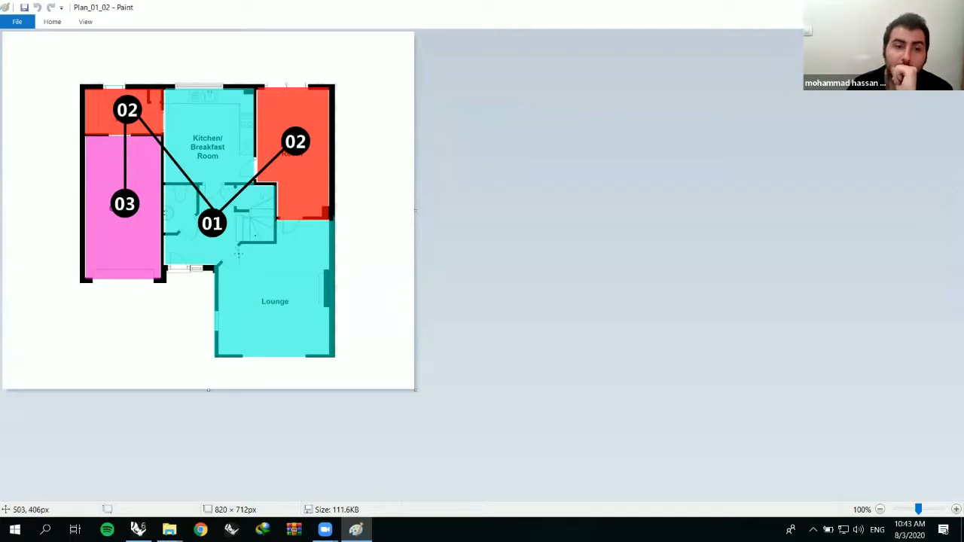
- Outline the area around node 01 freehand and sketch three small nodes inside it, linking the lower one to the two upper ones
mouse_move(217, 264)
mouse_down()
mouse_move(167, 197)
mouse_move(212, 180)
mouse_move(273, 181)
mouse_move(277, 230)
mouse_move(260, 247)
mouse_move(187, 267)
mouse_move(162, 226)
mouse_move(172, 185)
mouse_move(263, 185)
mouse_move(277, 224)
mouse_move(234, 257)
mouse_move(184, 262)
mouse_move(166, 247)
mouse_move(176, 253)
mouse_up()
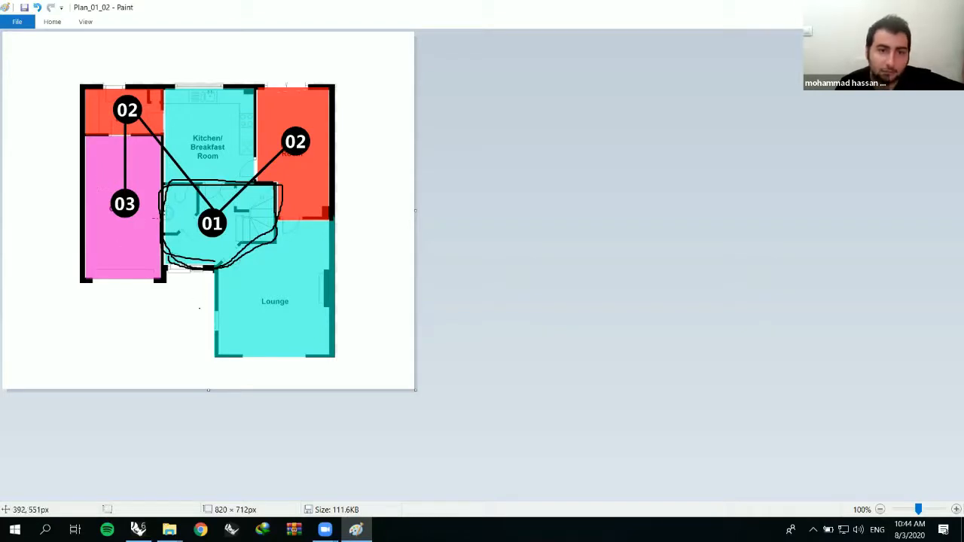
drag(172, 200, 178, 204)
drag(243, 202, 249, 204)
drag(197, 244, 246, 199)
drag(200, 242, 178, 201)
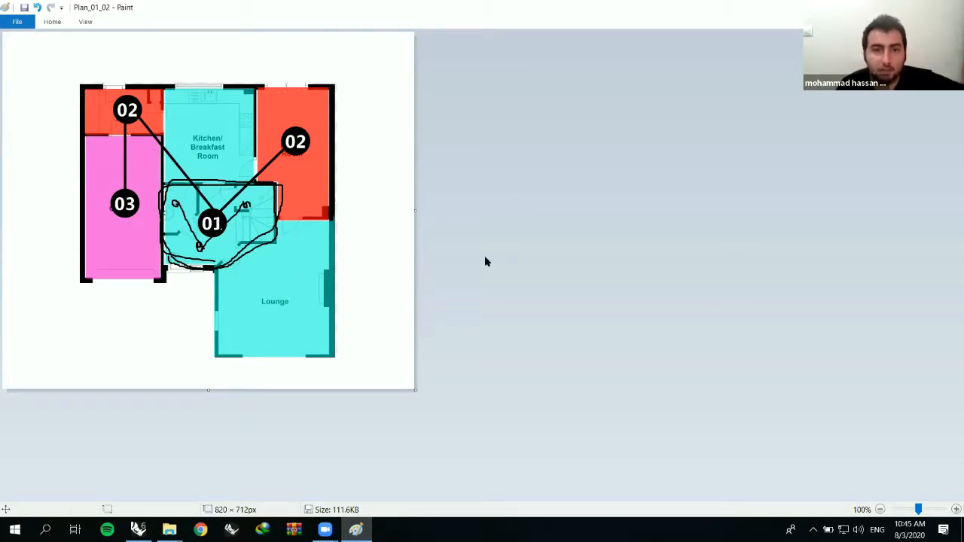
- Undo all freehand marks on the floor plan and close Plan_01_02 without saving, returning to Grasshopper
key(ctrl+z)
key(ctrl+z)
key(ctrl+z)
key(ctrl+z)
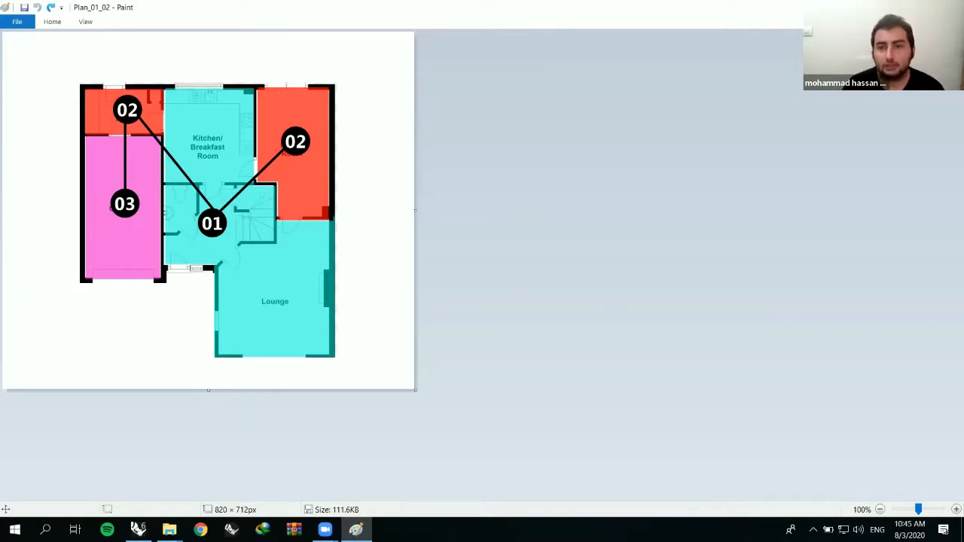
click(950, 7)
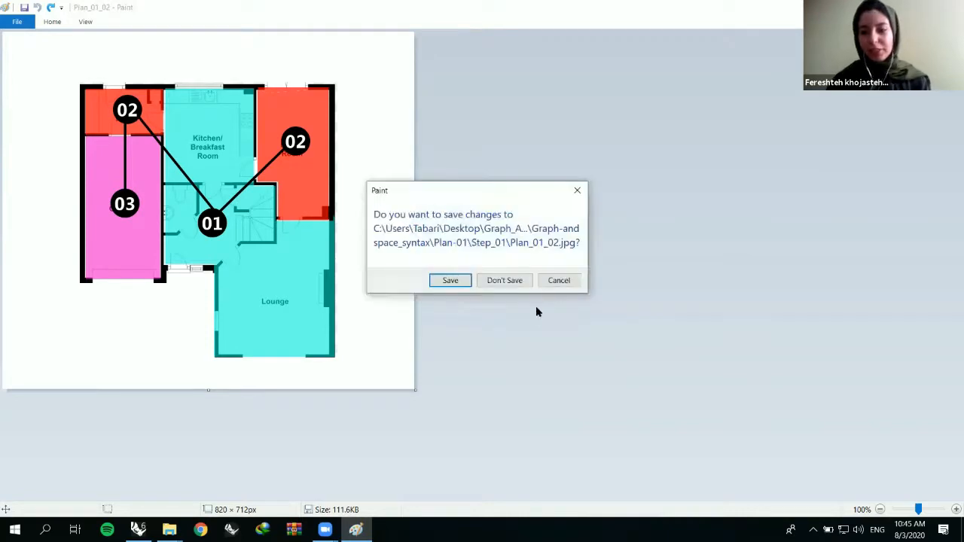
click(501, 281)
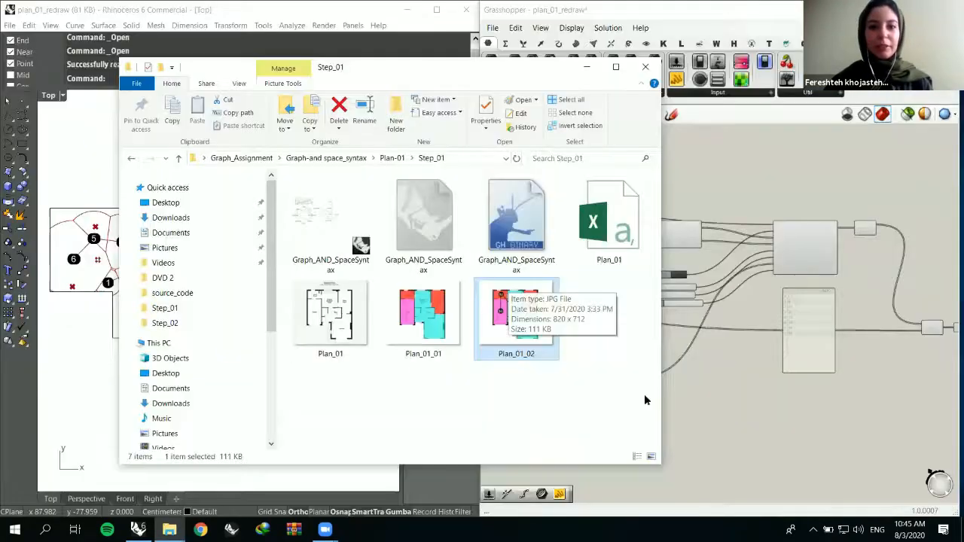
click(674, 376)
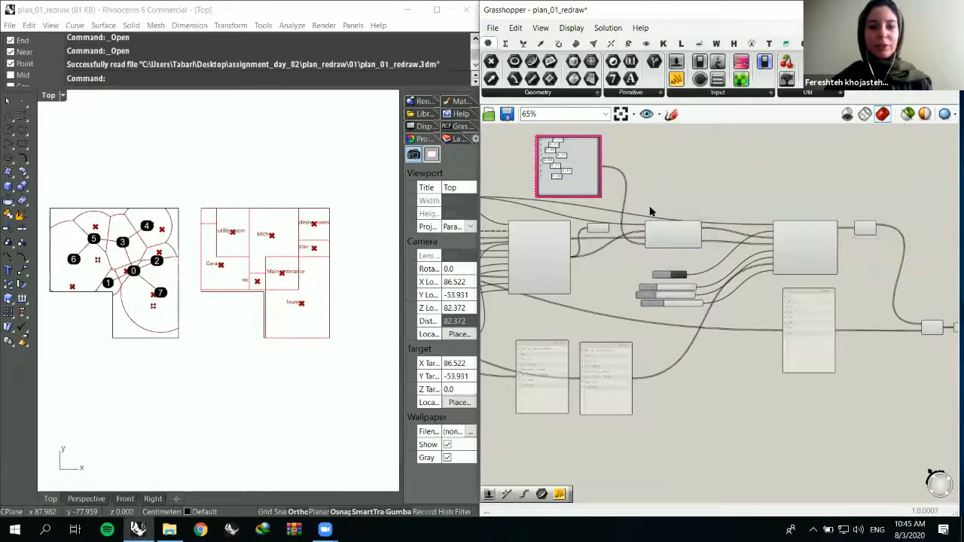
- Examine the complete Step_04 definition in overview, from its input components to the final output
scroll(663, 226, down, 3)
right_drag(630, 246, 569, 263)
scroll(688, 256, down, 1)
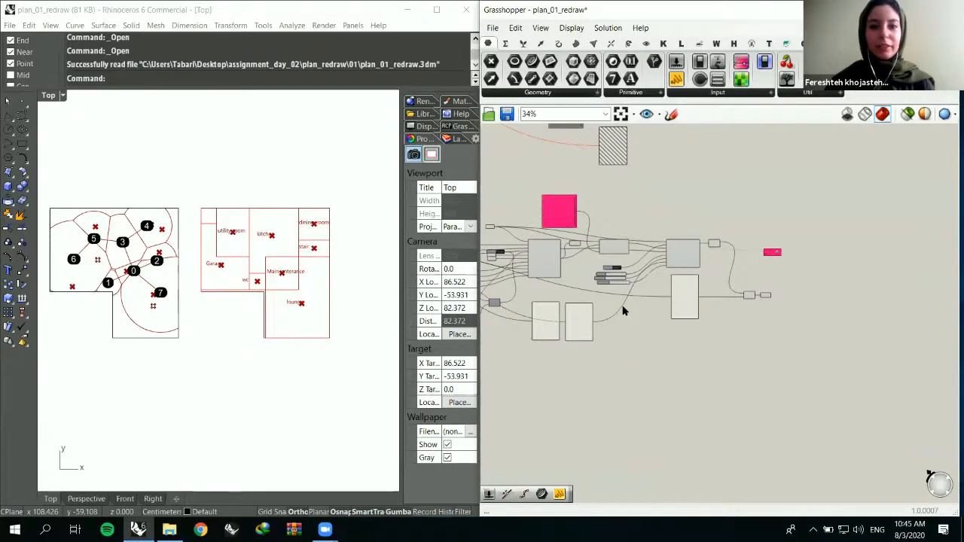
scroll(622, 308, down, 2)
right_drag(577, 298, 647, 194)
scroll(652, 365, down, 2)
scroll(615, 267, up, 2)
right_drag(619, 263, 629, 210)
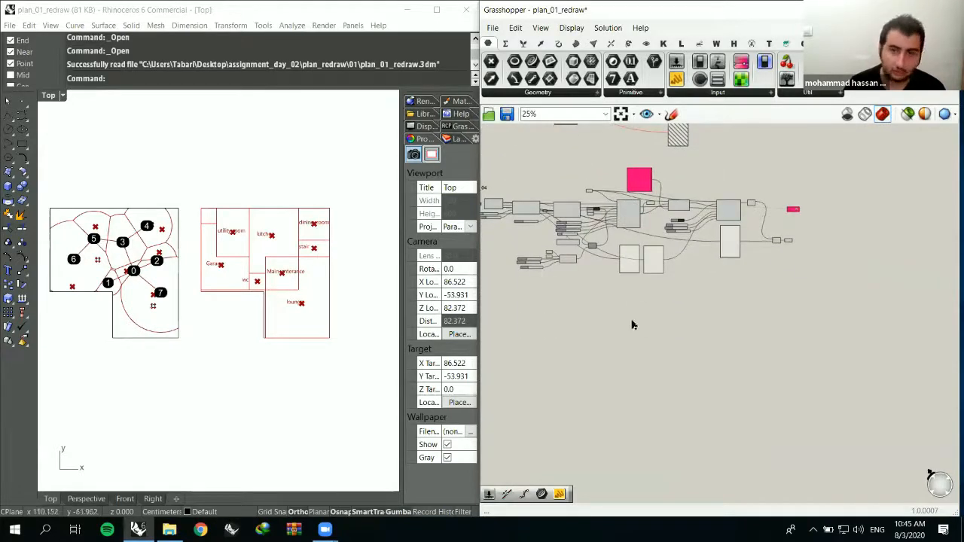